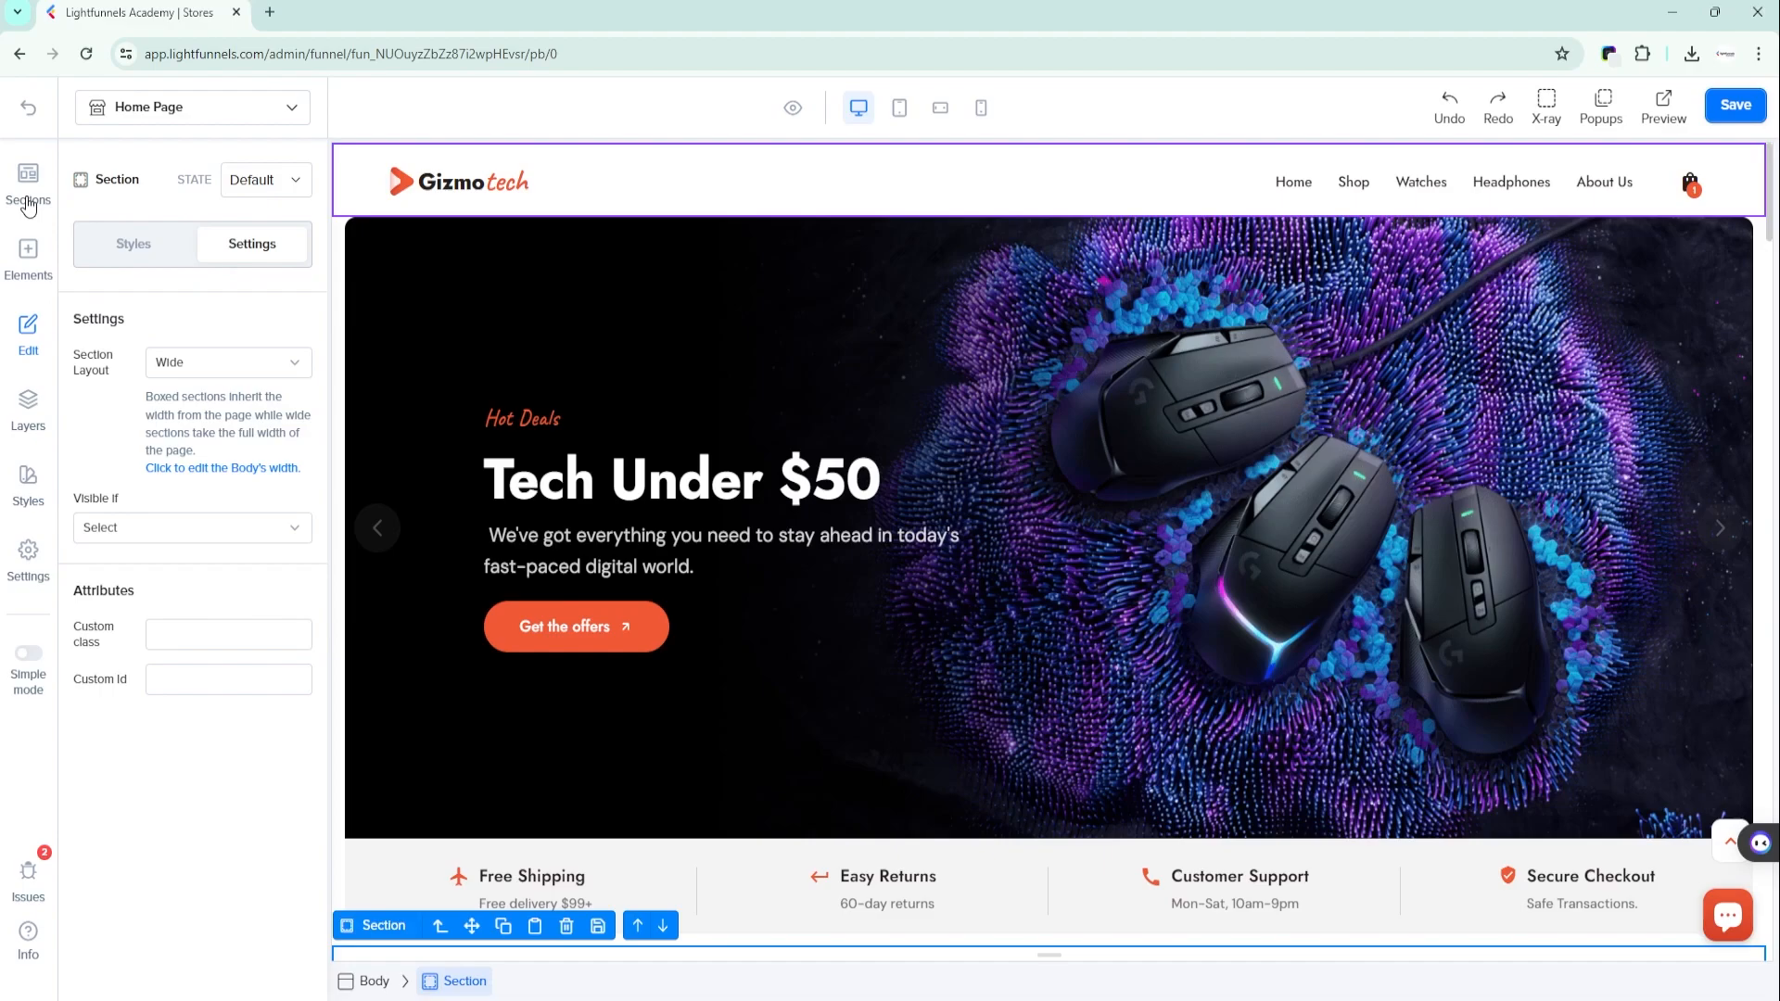
- Open the section library and browse its Bundles, Call To Action, Checkout and FAQ categories
{"action": "left_click", "coordinate": [29, 202]}
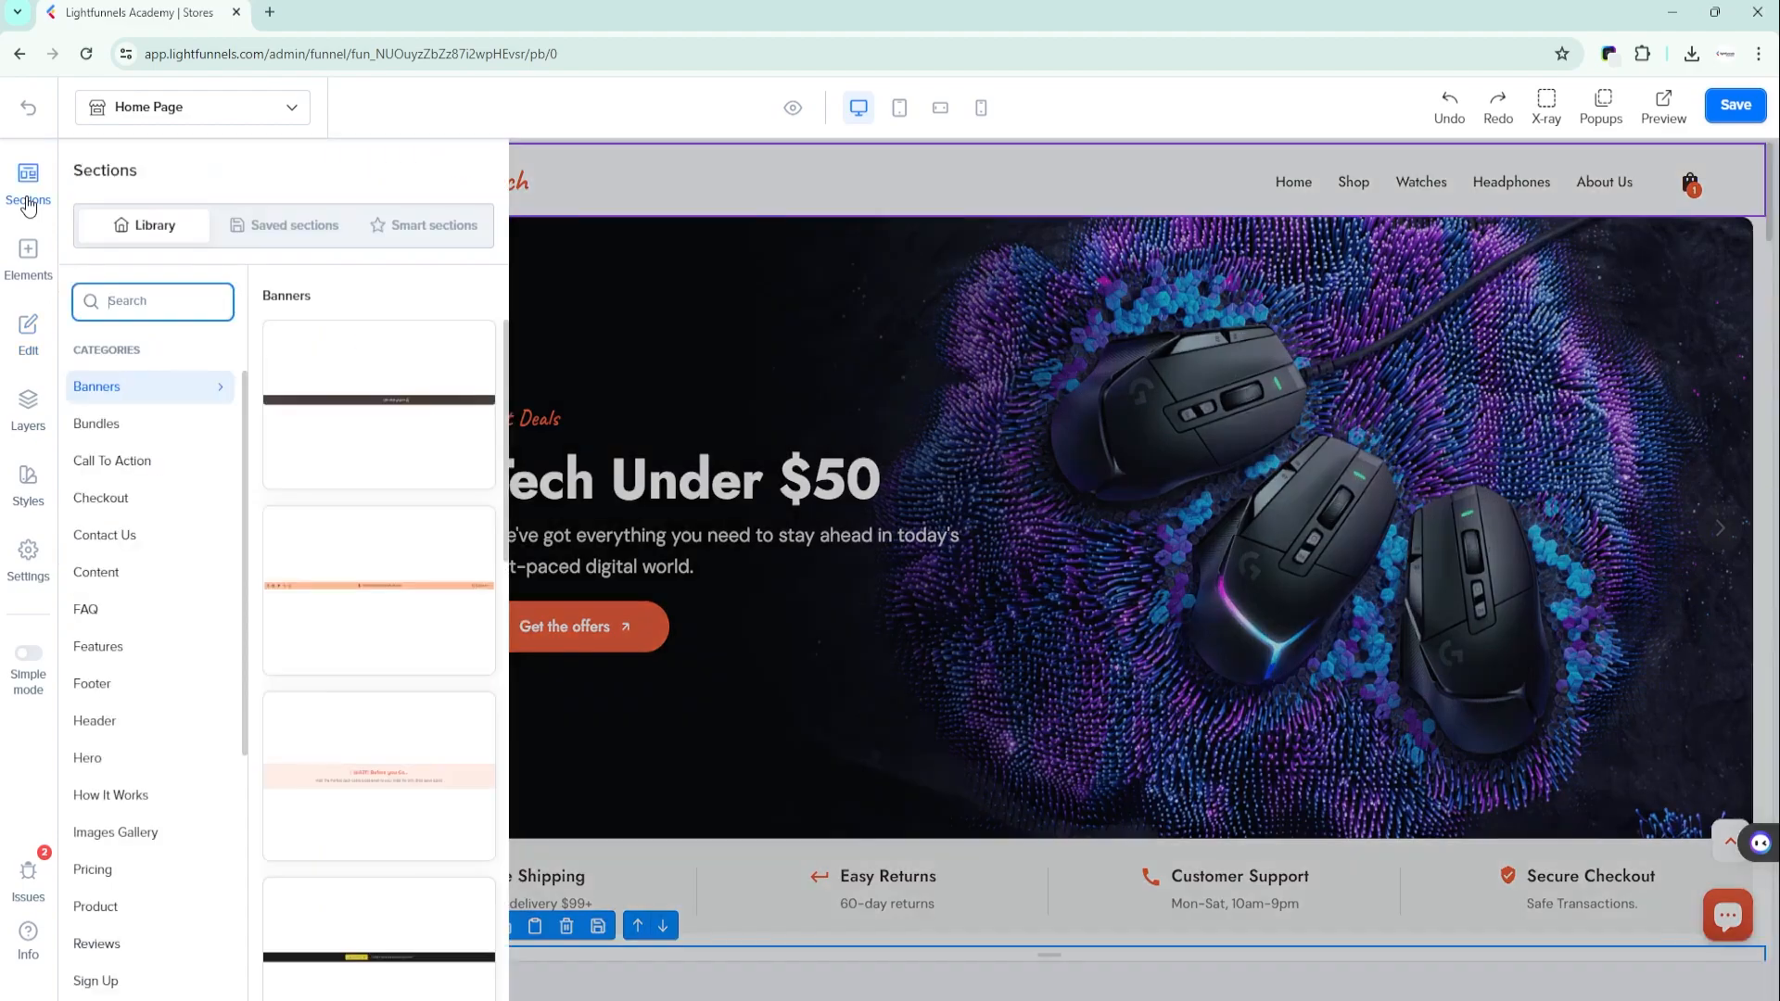
{"action": "left_click", "coordinate": [124, 434]}
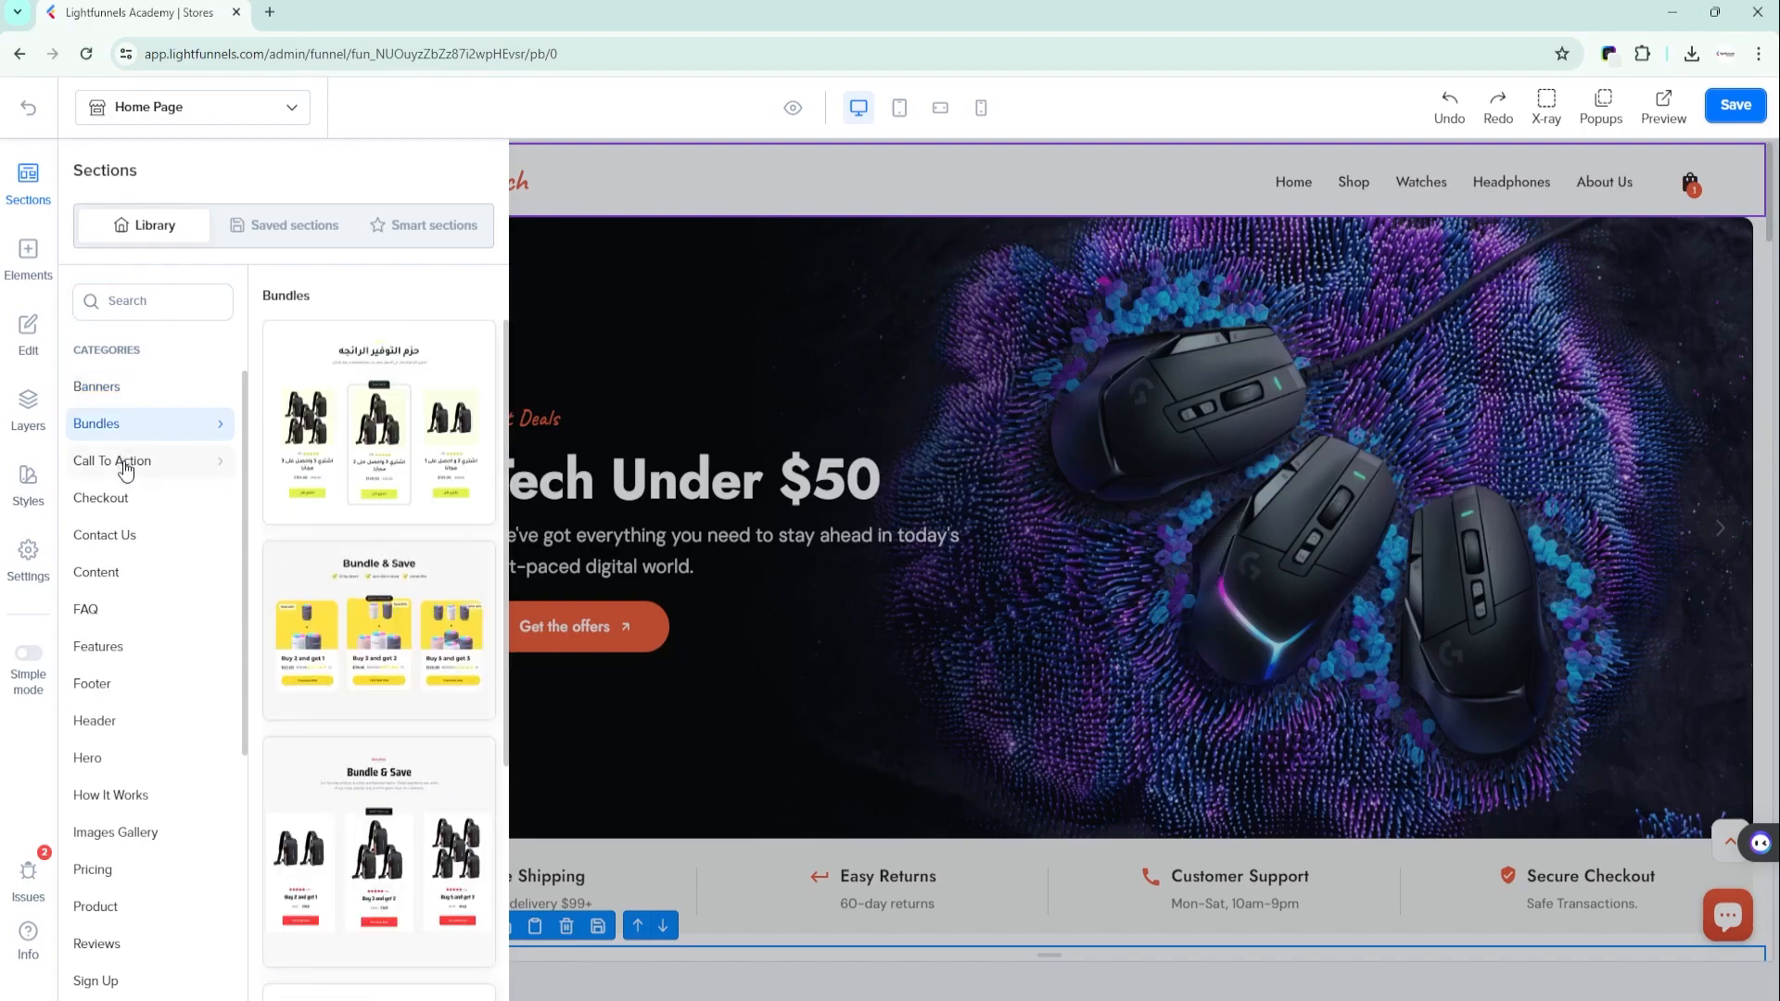
{"action": "left_click", "coordinate": [126, 471]}
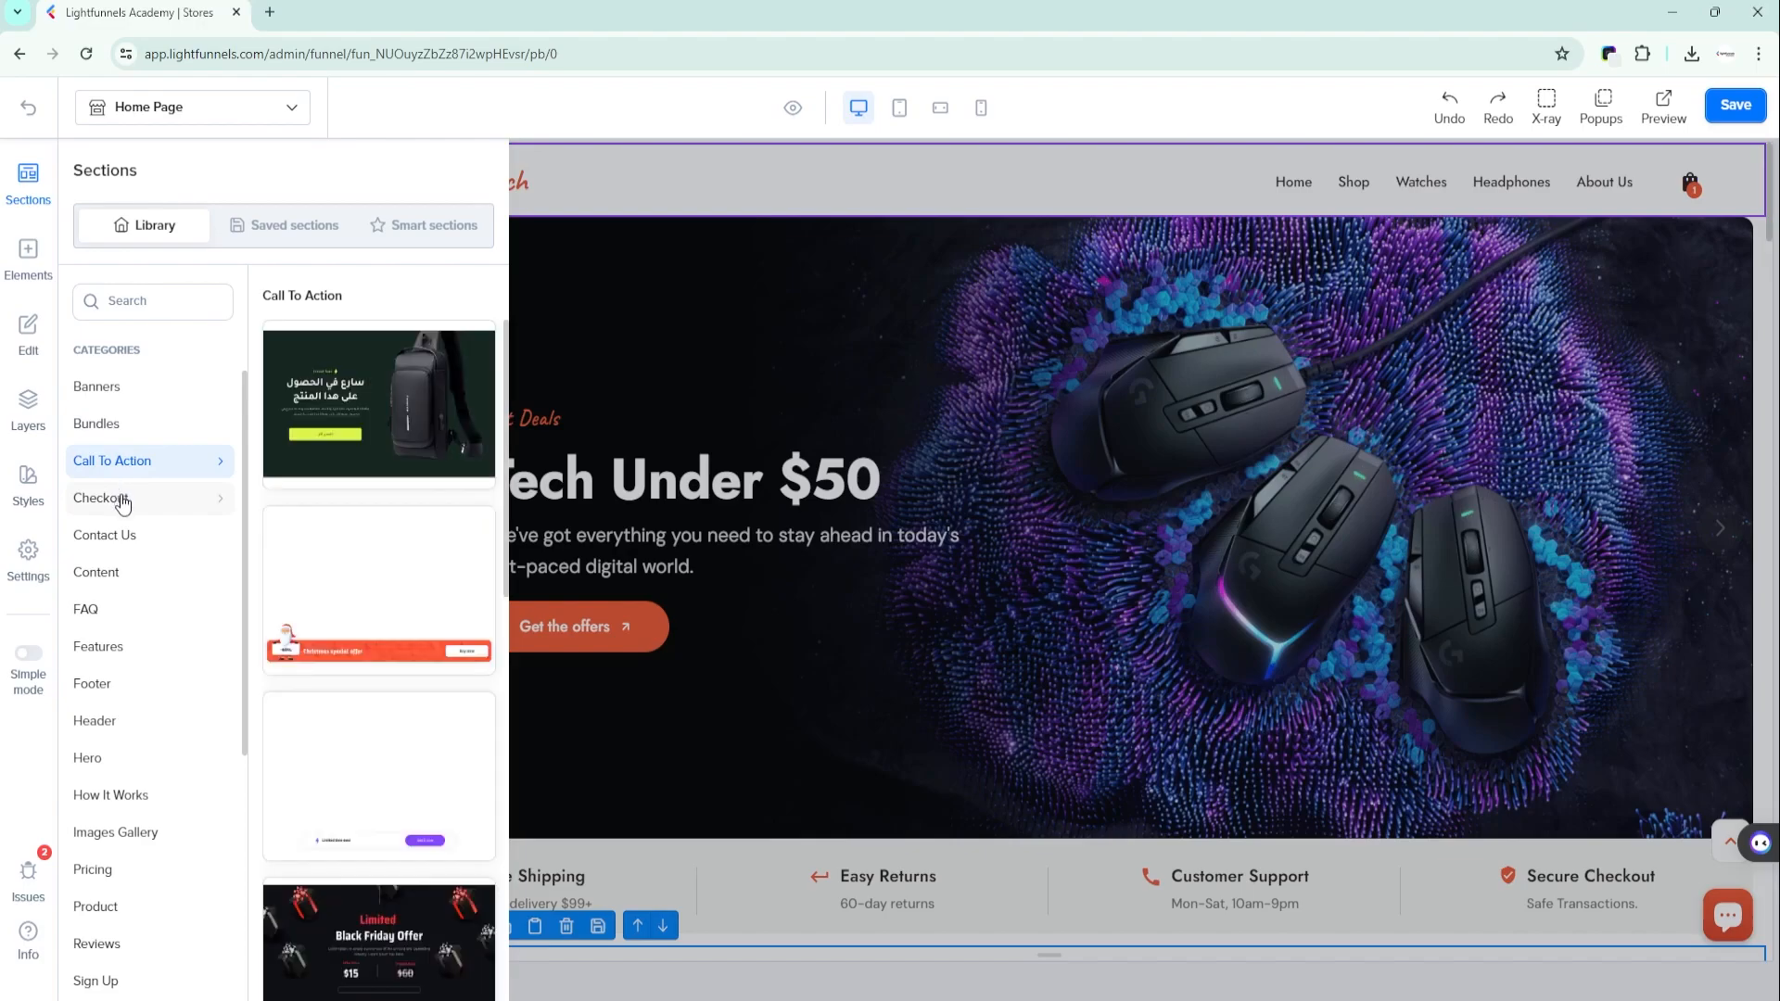
{"action": "left_click", "coordinate": [123, 501]}
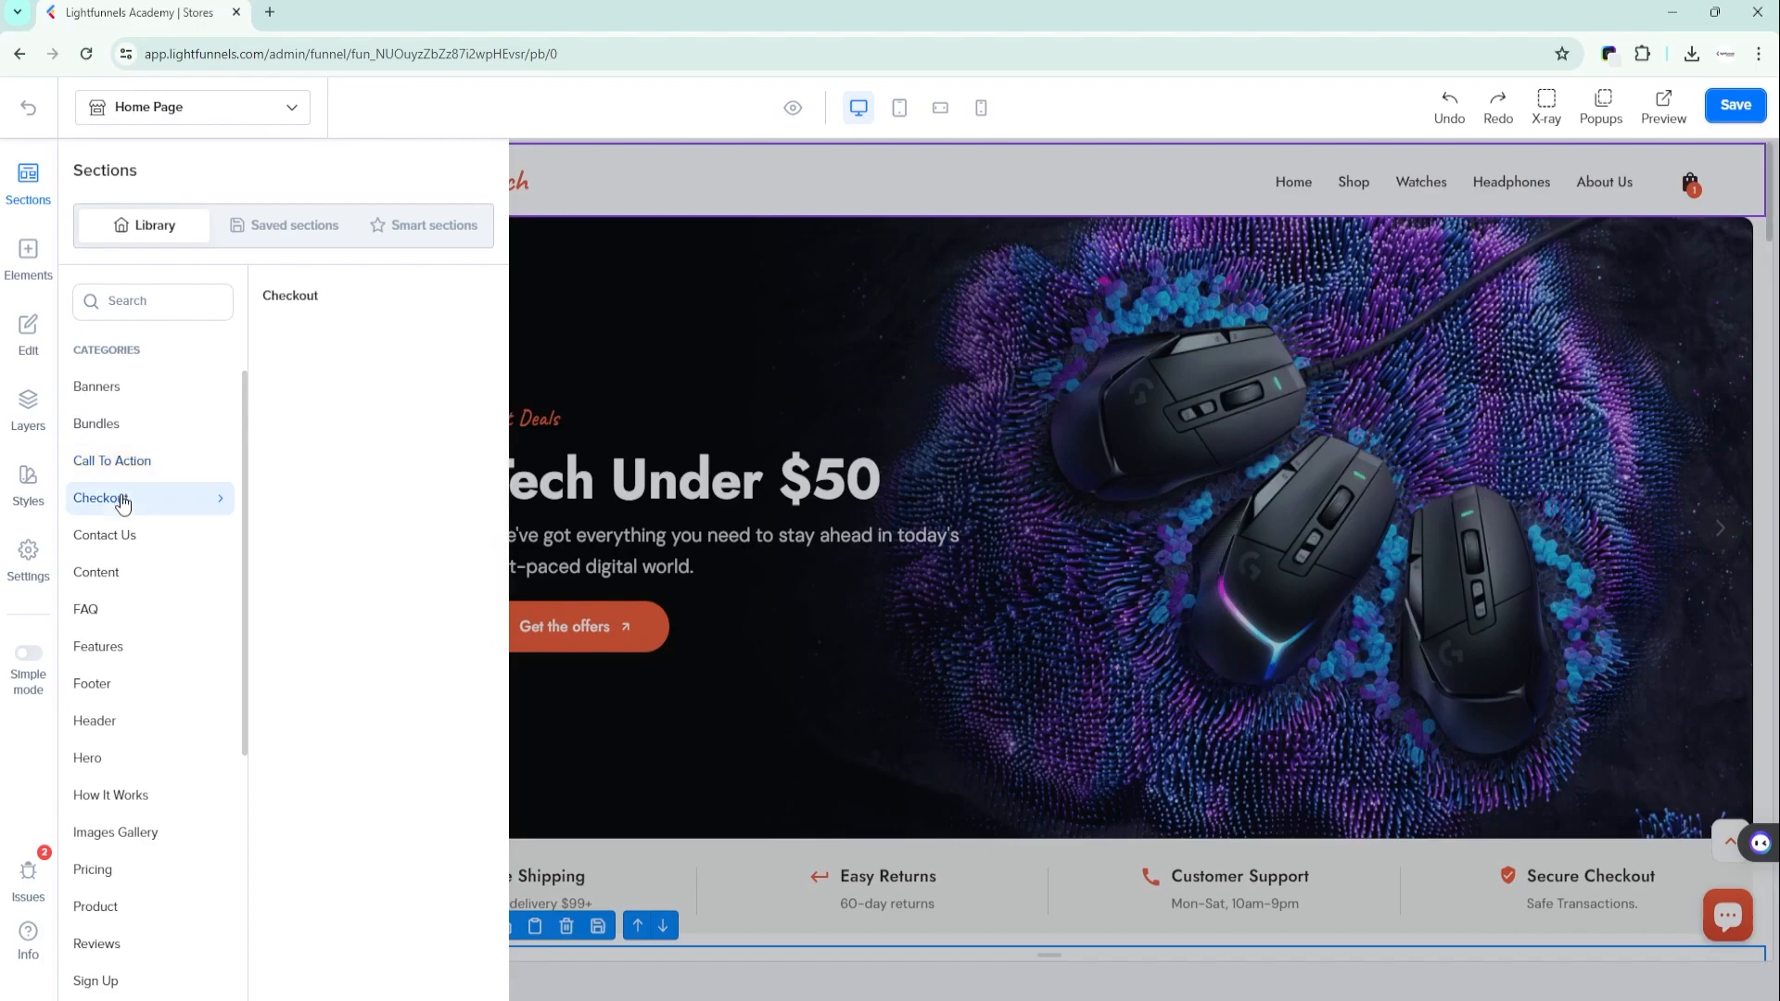
{"action": "left_click", "coordinate": [110, 621]}
- Add the dark "Limited offer – Hurry now and save 40% off" banner above the home page's navigation bar
{"action": "left_click", "coordinate": [158, 389]}
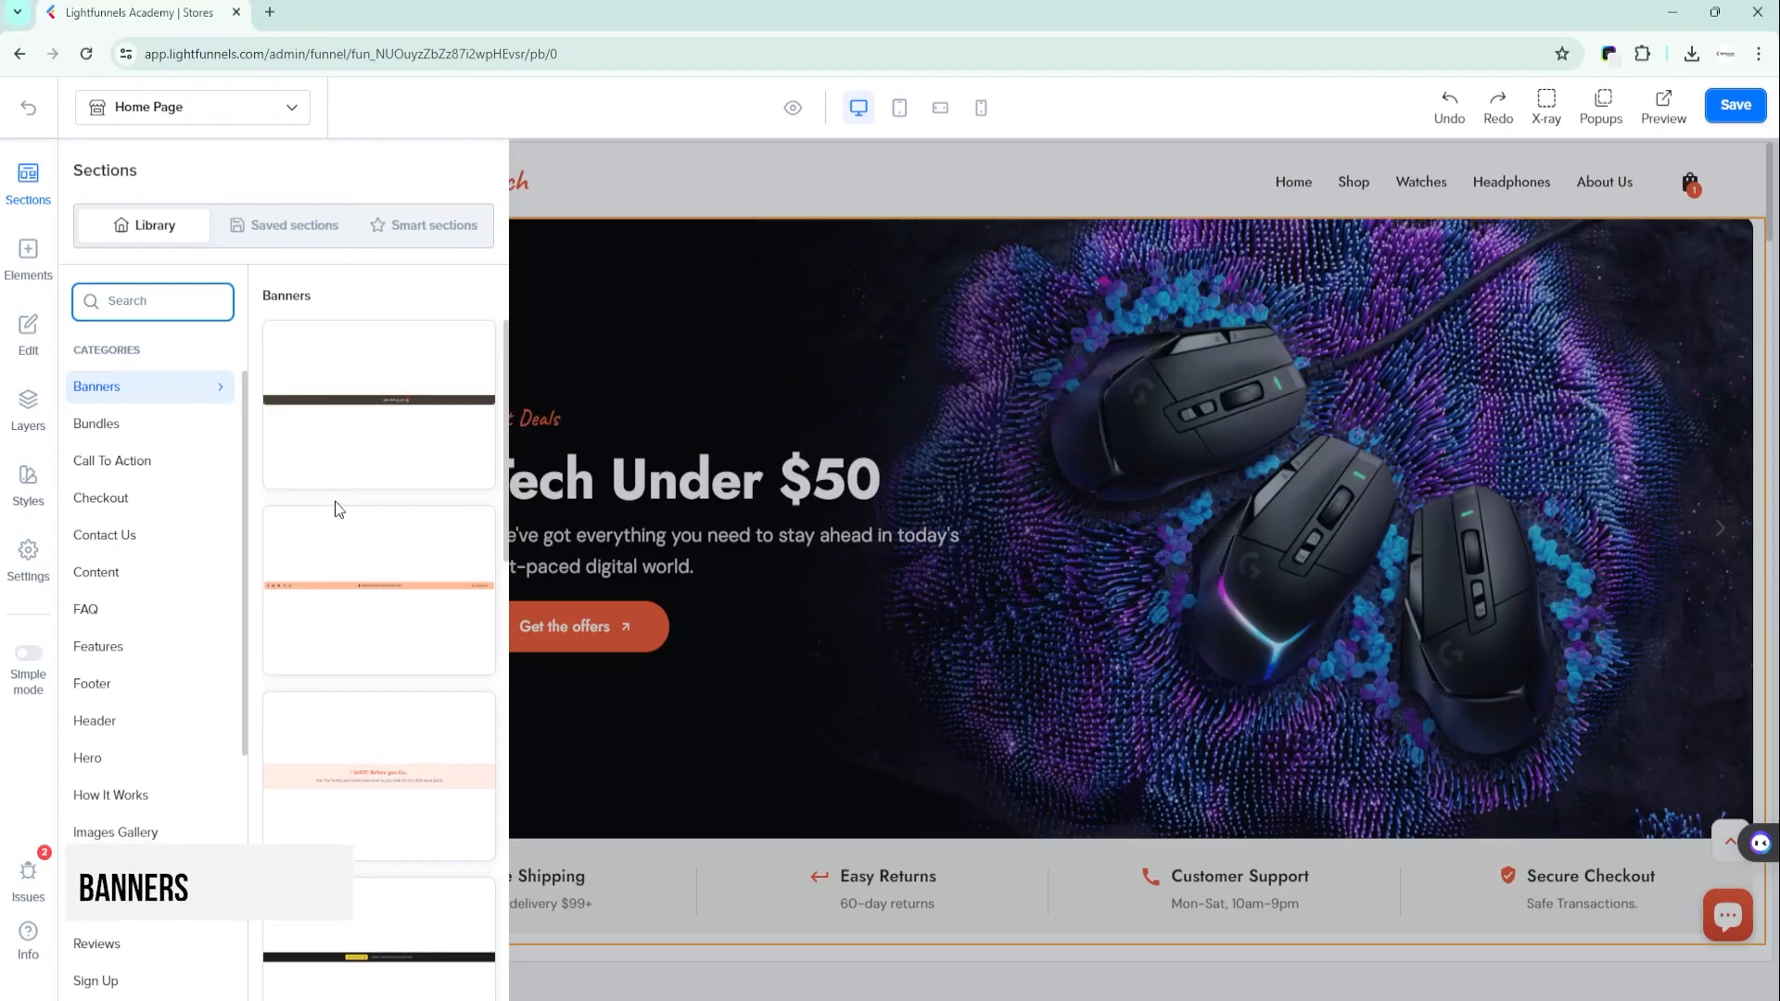
{"action": "scroll", "coordinate": [336, 804], "scroll_direction": "down", "scroll_amount": 2}
{"action": "scroll", "coordinate": [343, 788], "scroll_direction": "down", "scroll_amount": 2}
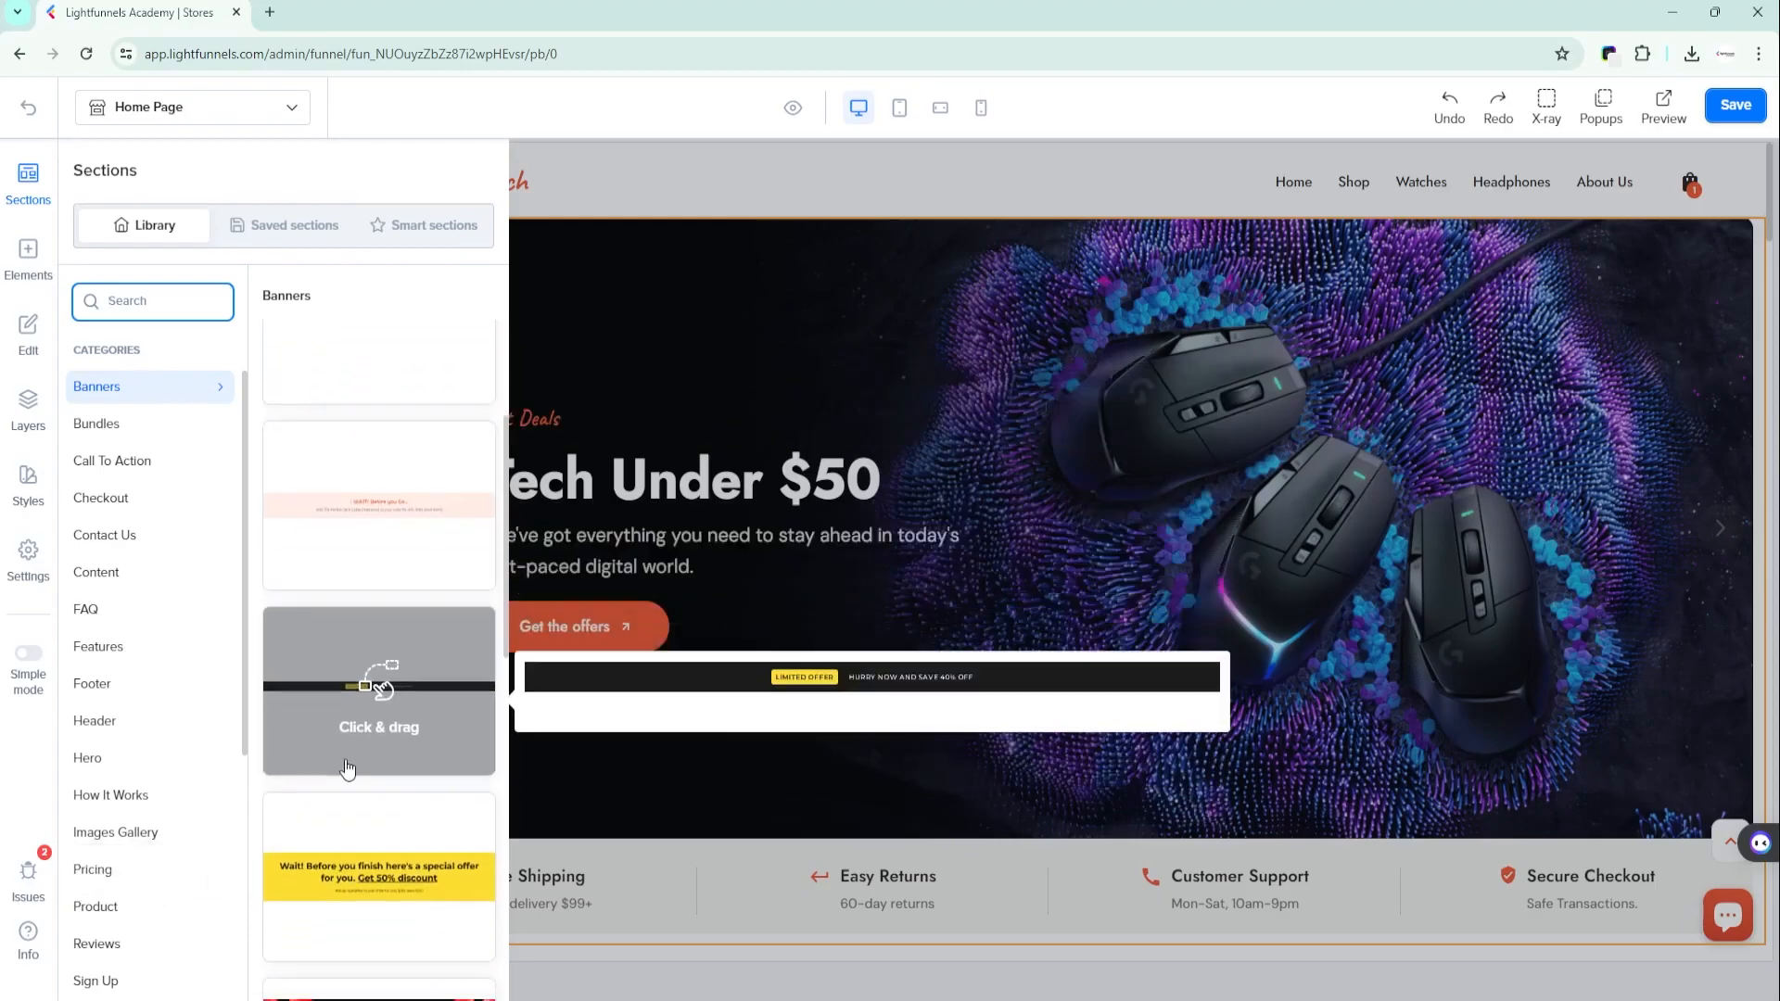
{"action": "left_click_drag", "start_coordinate": [351, 643], "coordinate": [1105, 151]}
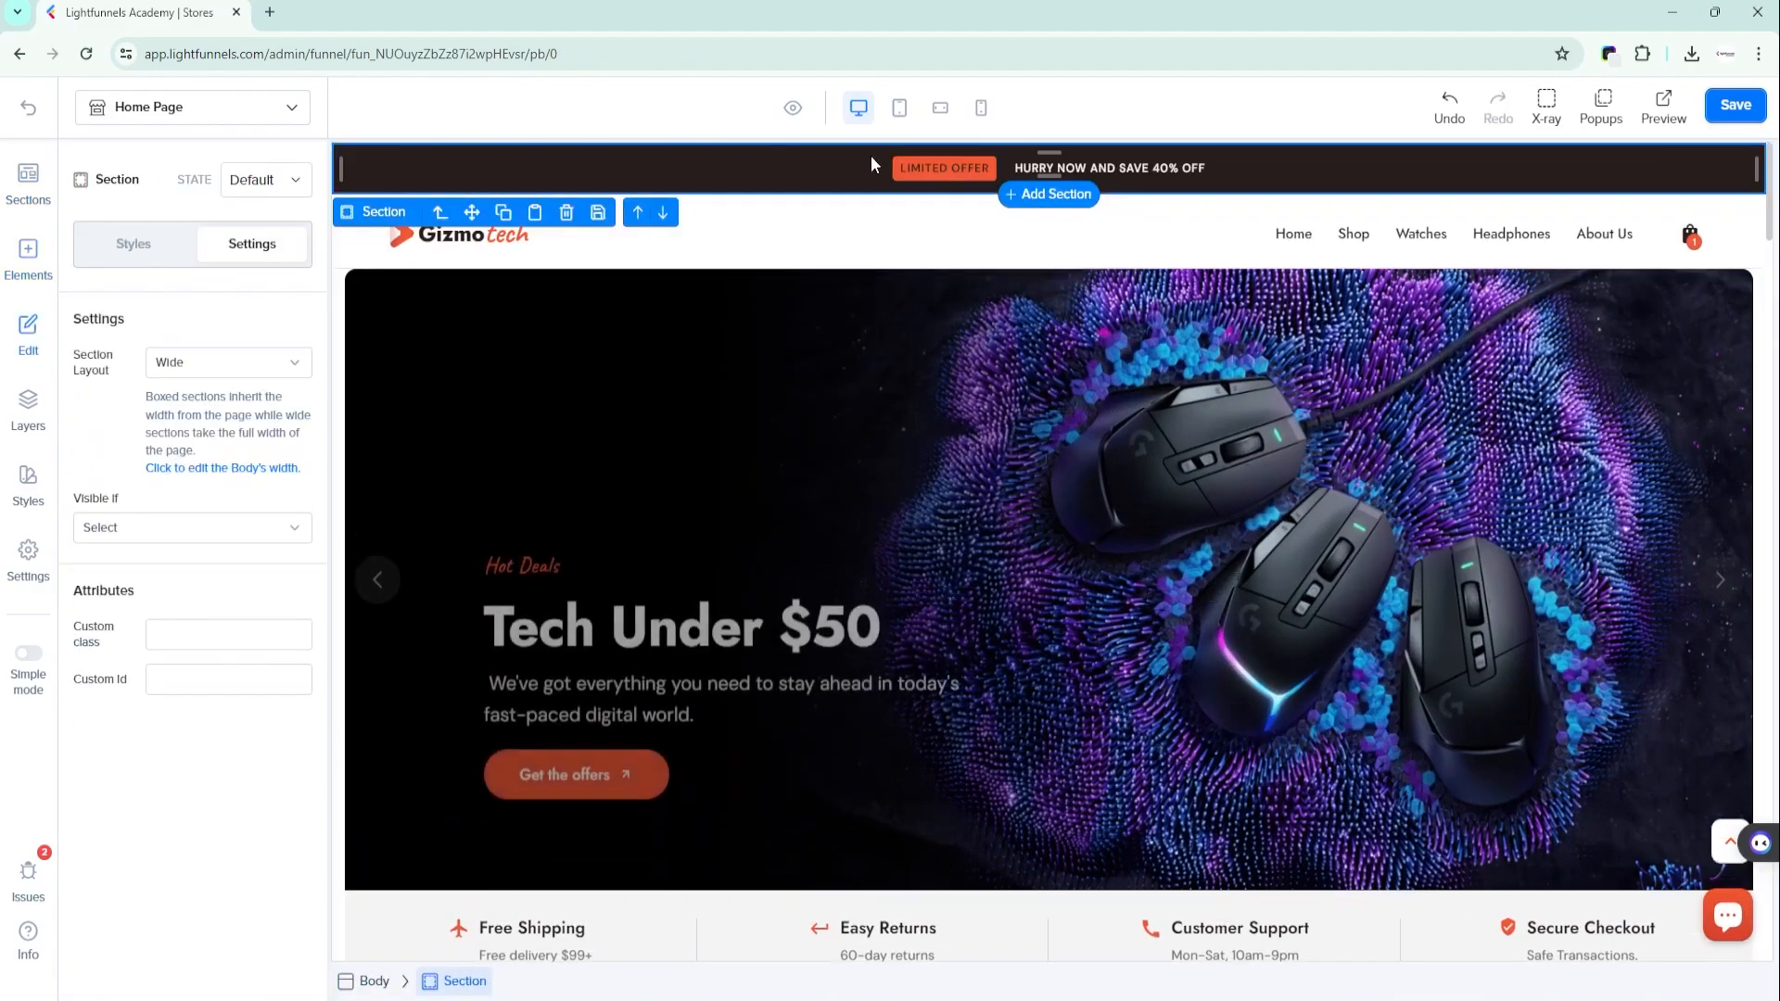
- Inspect the new banner's container, its "Hurry now and save 40% OFF" text and its "limited offer" label
{"action": "left_click", "coordinate": [825, 171]}
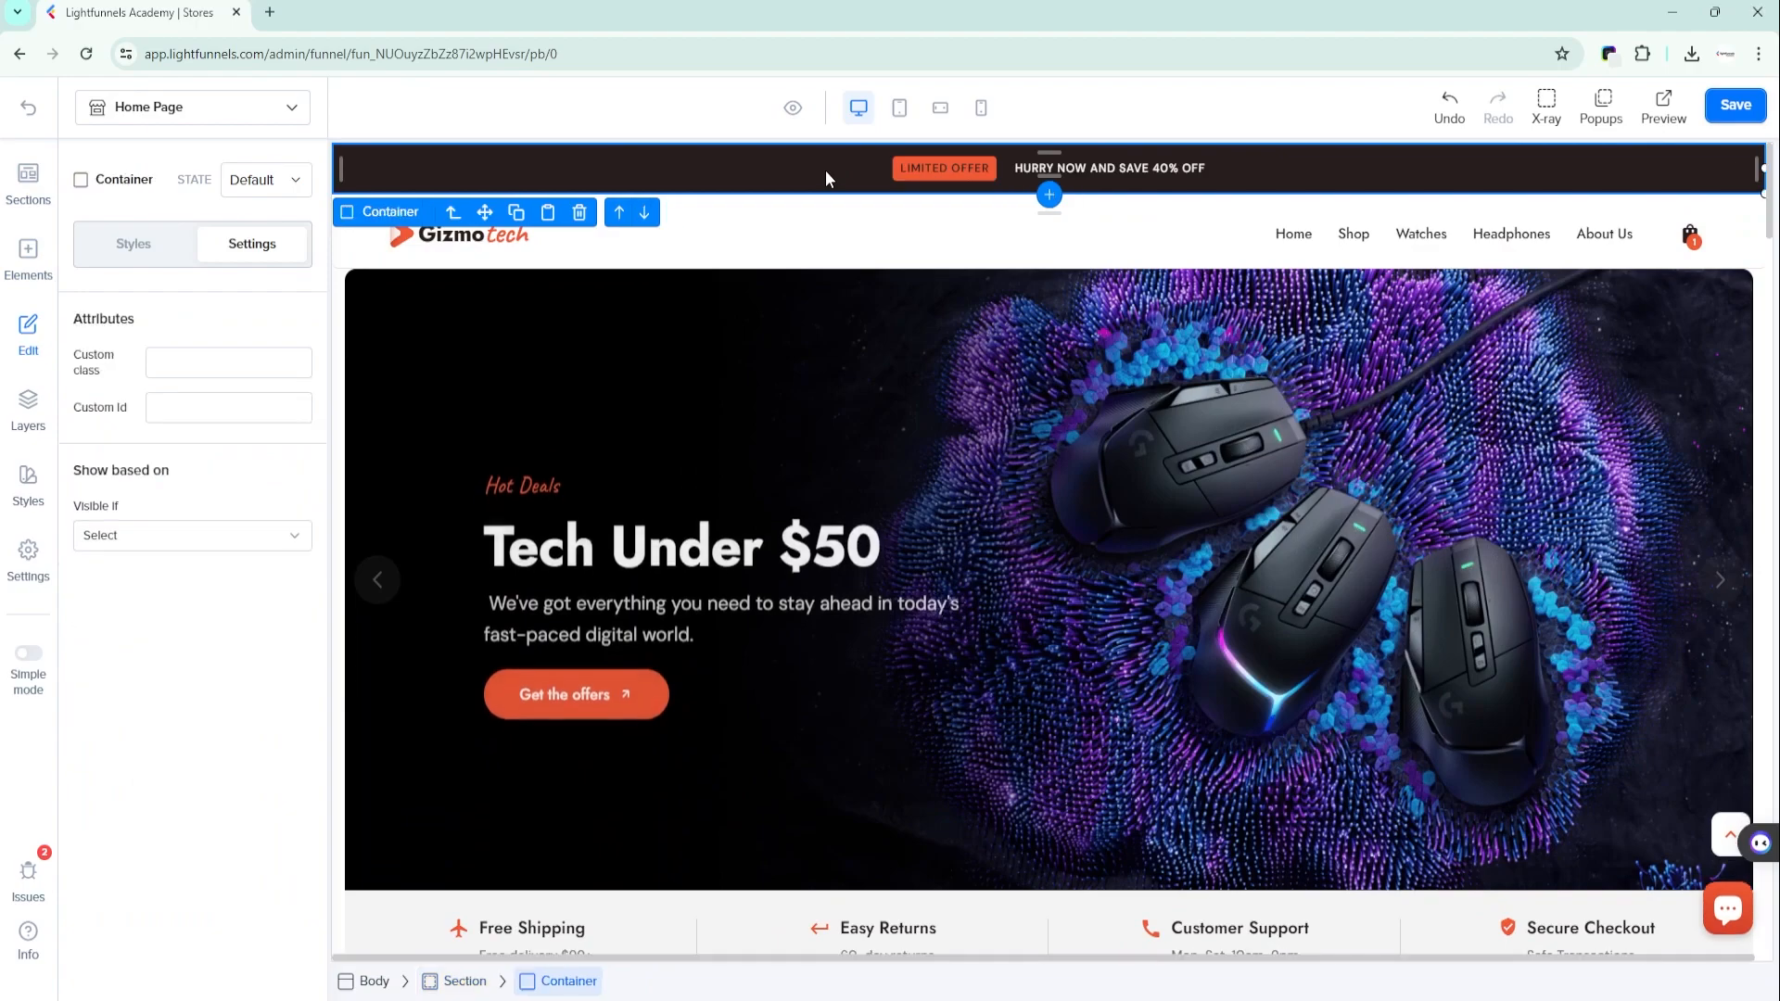
{"action": "left_click", "coordinate": [1138, 176]}
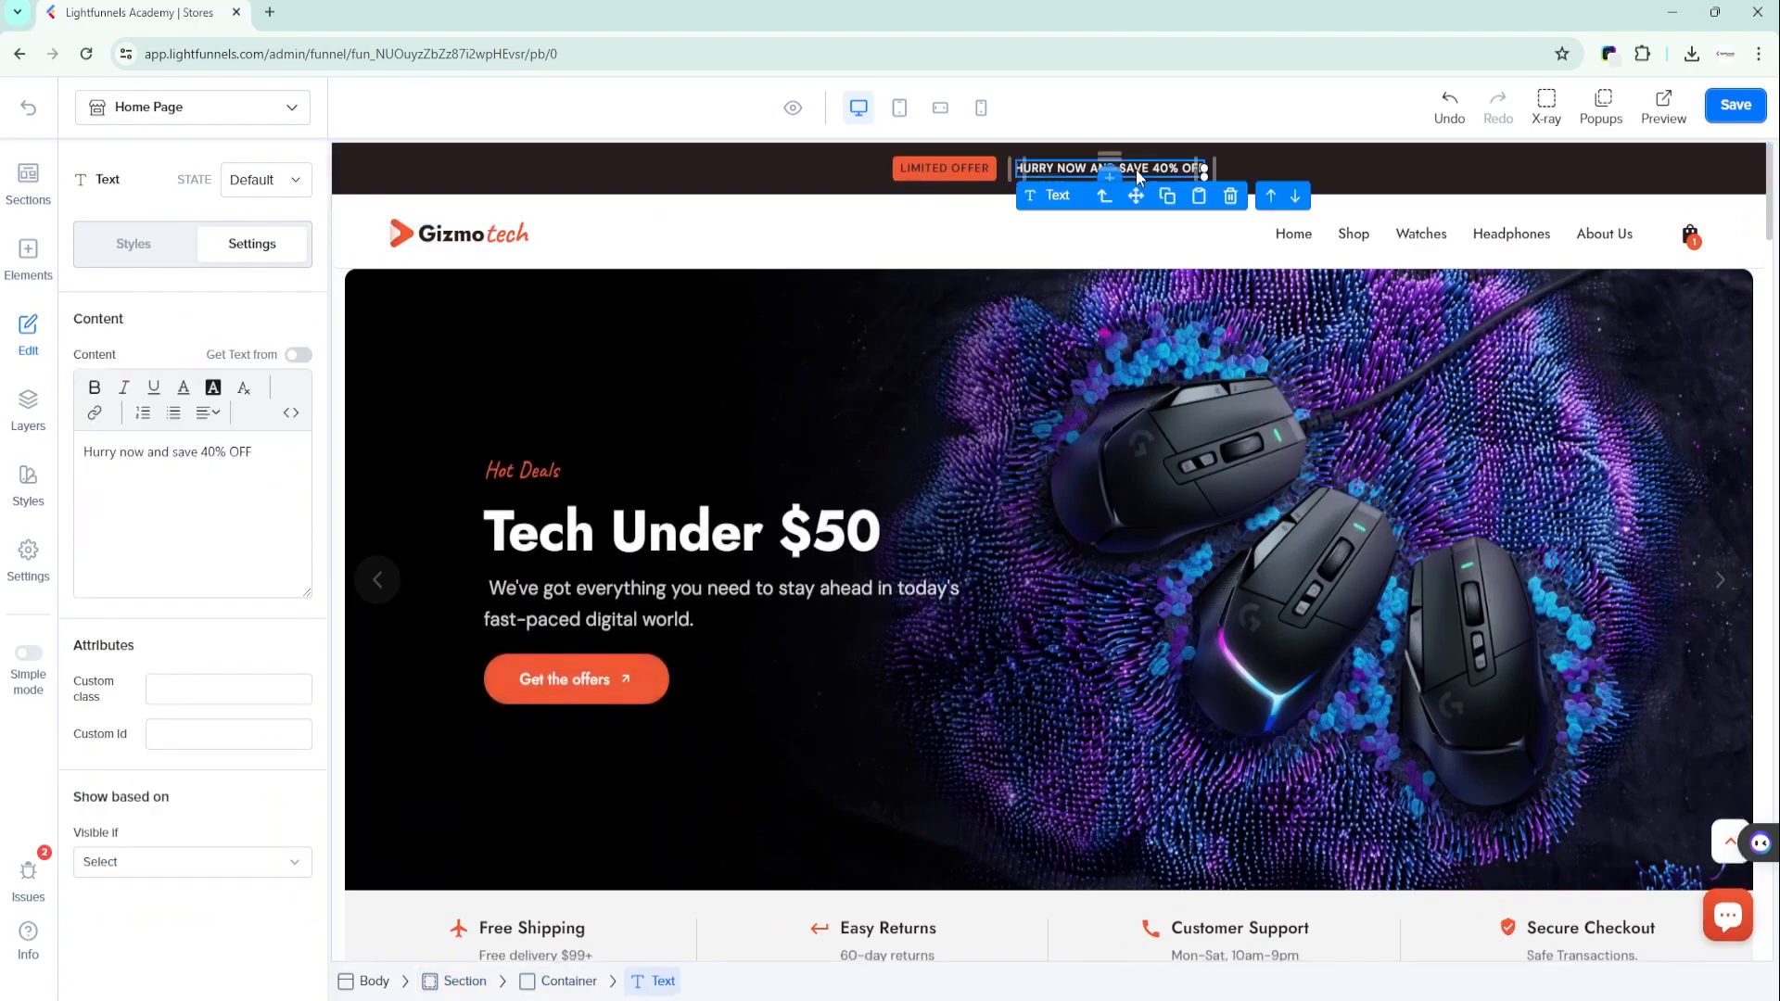
{"action": "left_click", "coordinate": [944, 176]}
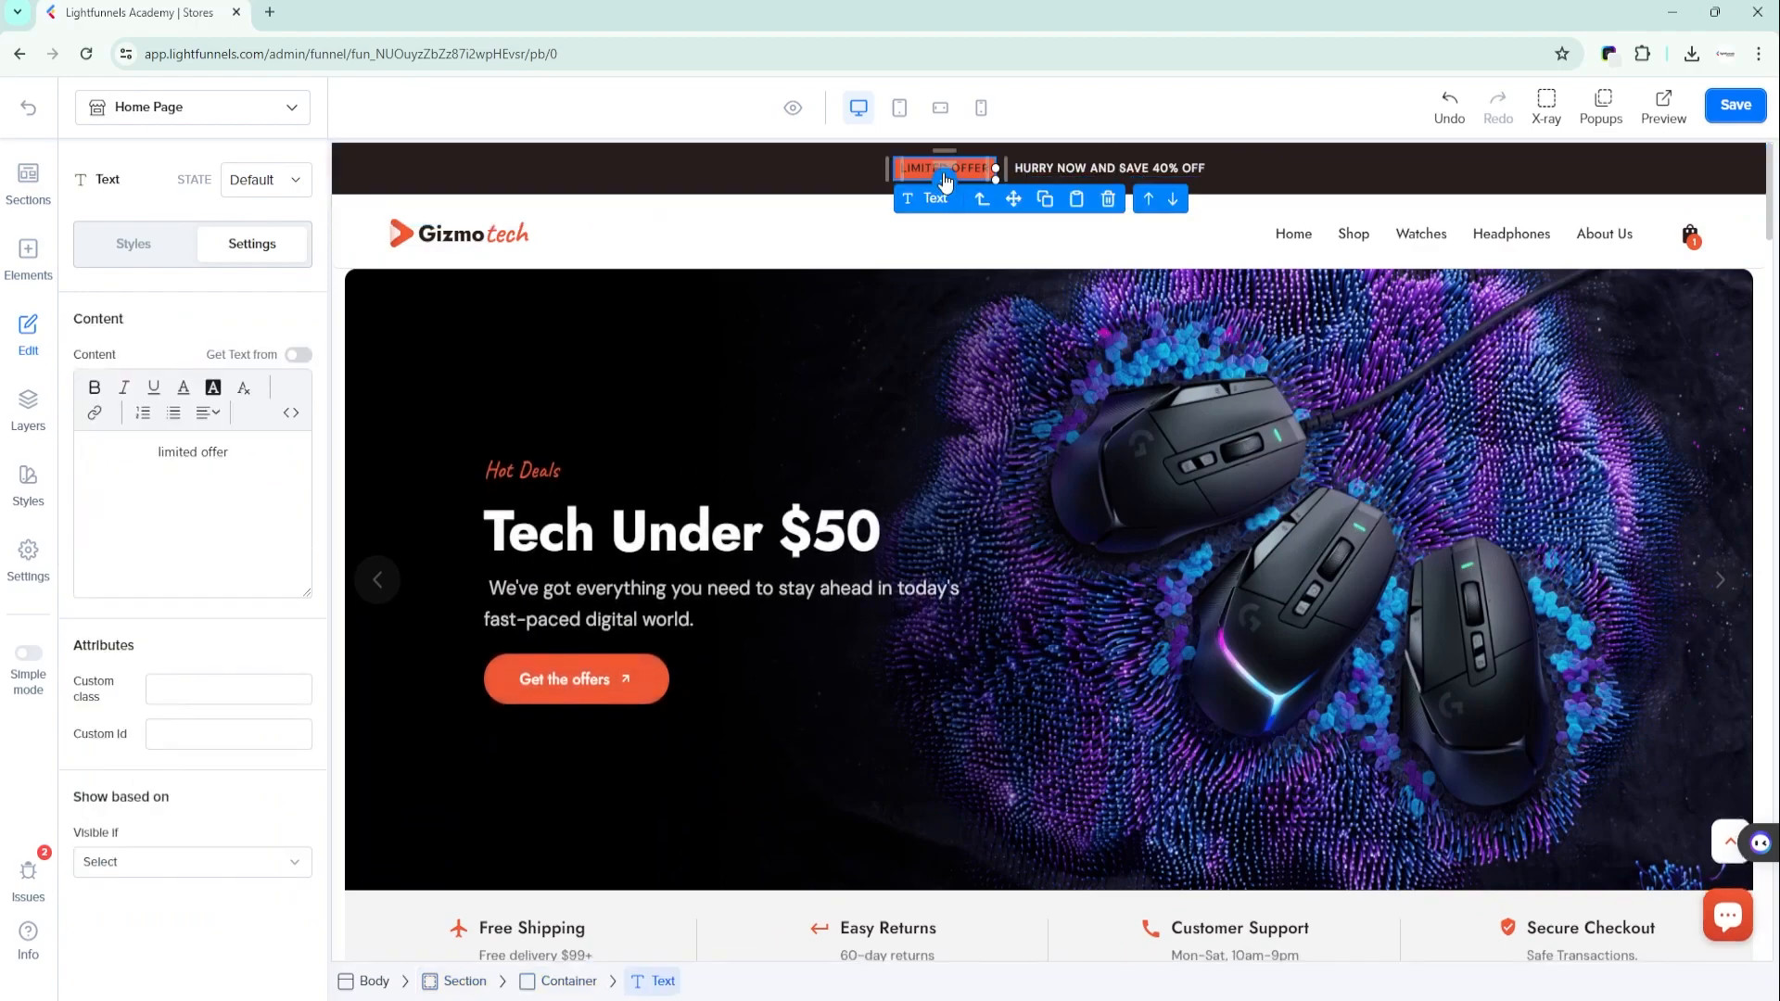
{"action": "left_click", "coordinate": [1365, 176]}
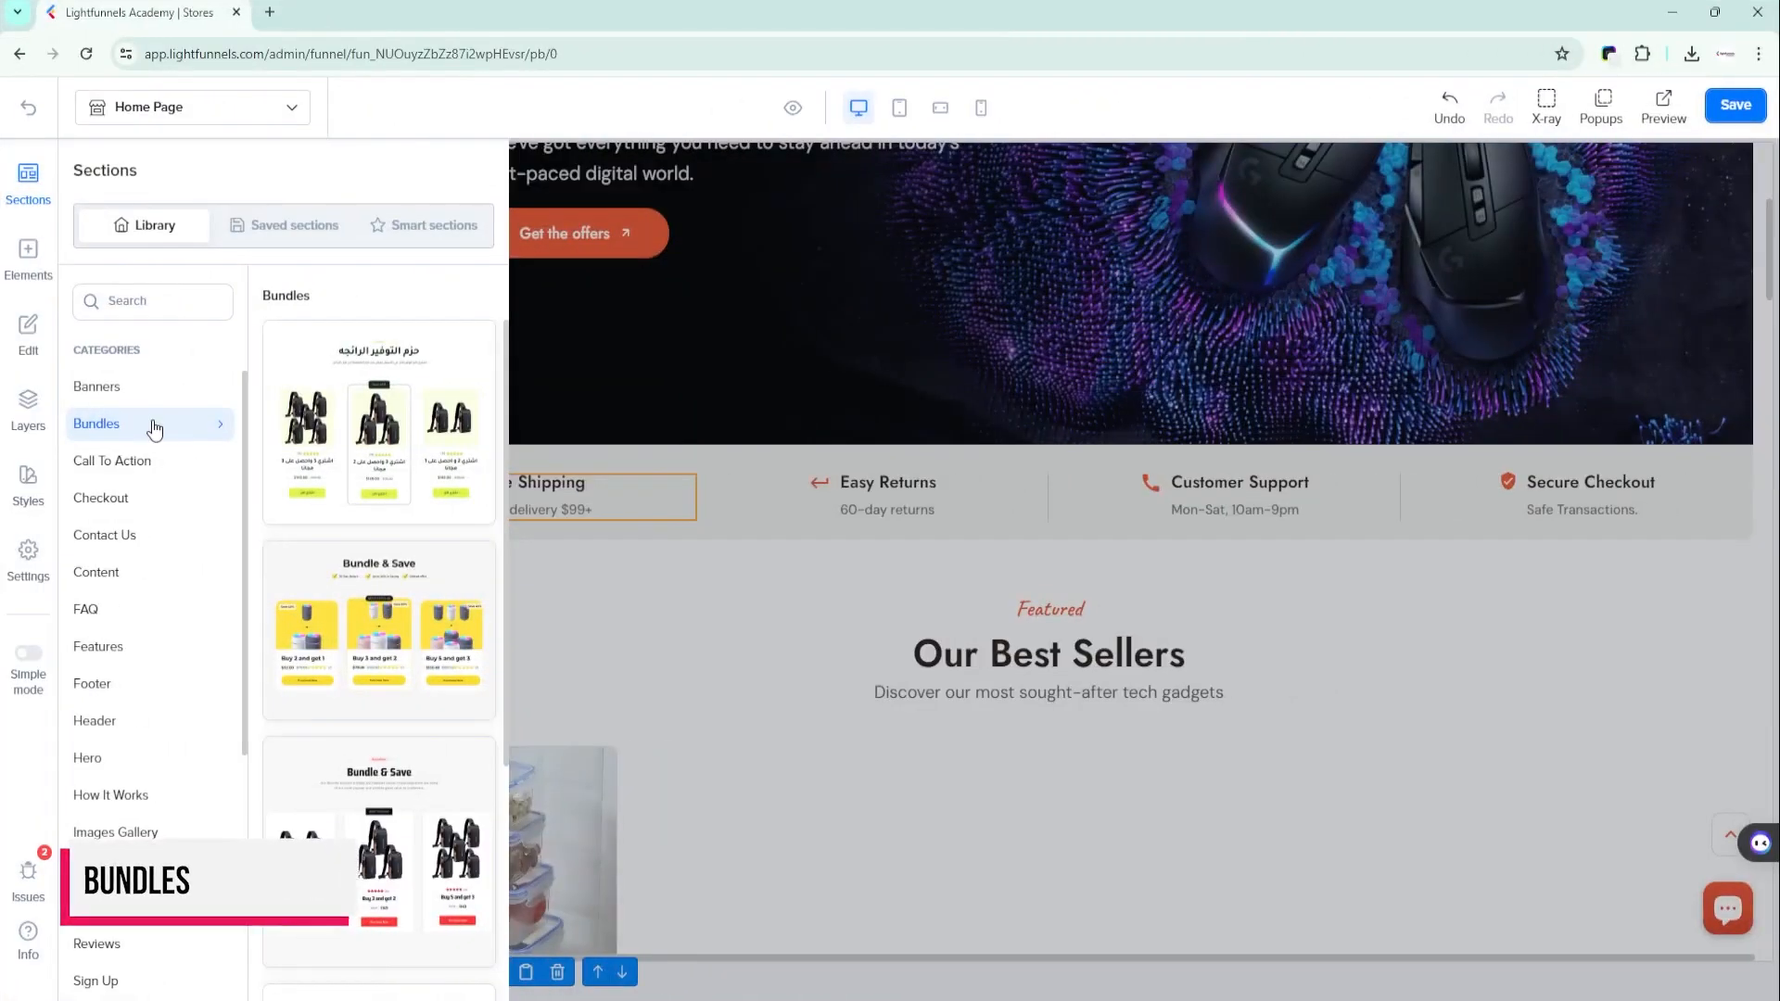
- Add the three-card skincare bundle section from the Bundles category above "Our Best Sellers" on the home page
{"action": "scroll", "coordinate": [362, 574], "scroll_direction": "down", "scroll_amount": 2}
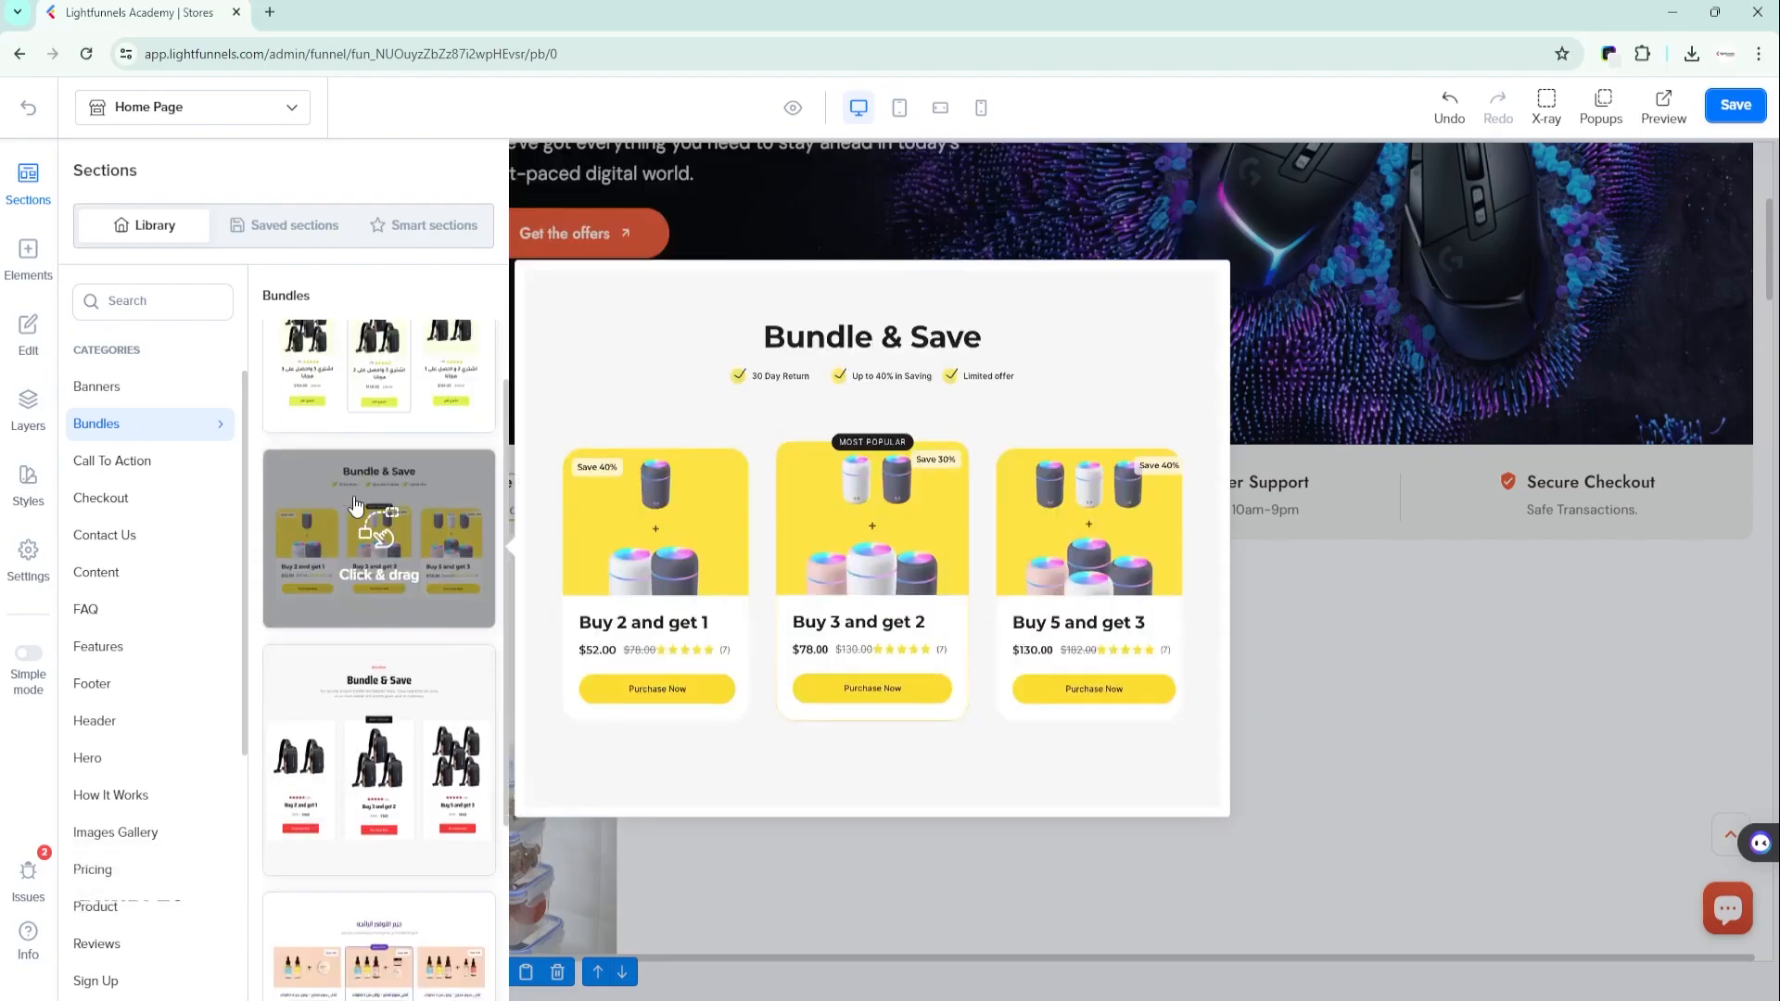
{"action": "scroll", "coordinate": [355, 610], "scroll_direction": "down", "scroll_amount": 2}
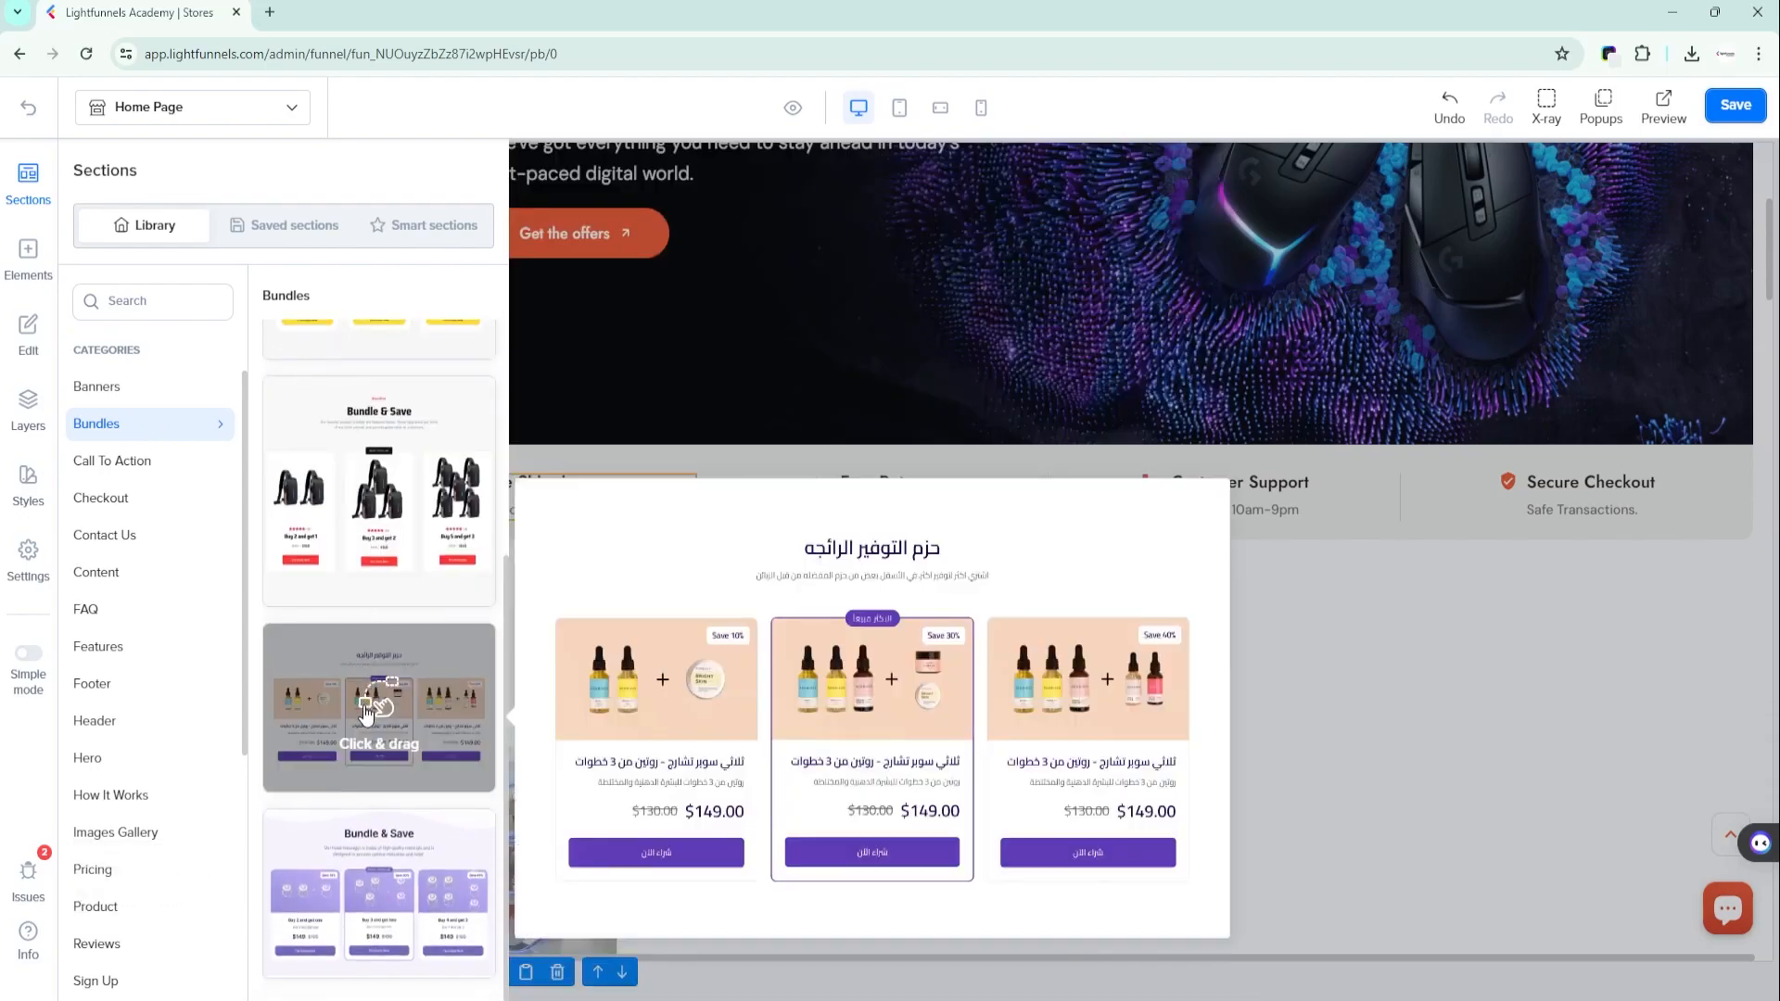
{"action": "left_click_drag", "start_coordinate": [329, 717], "coordinate": [993, 755]}
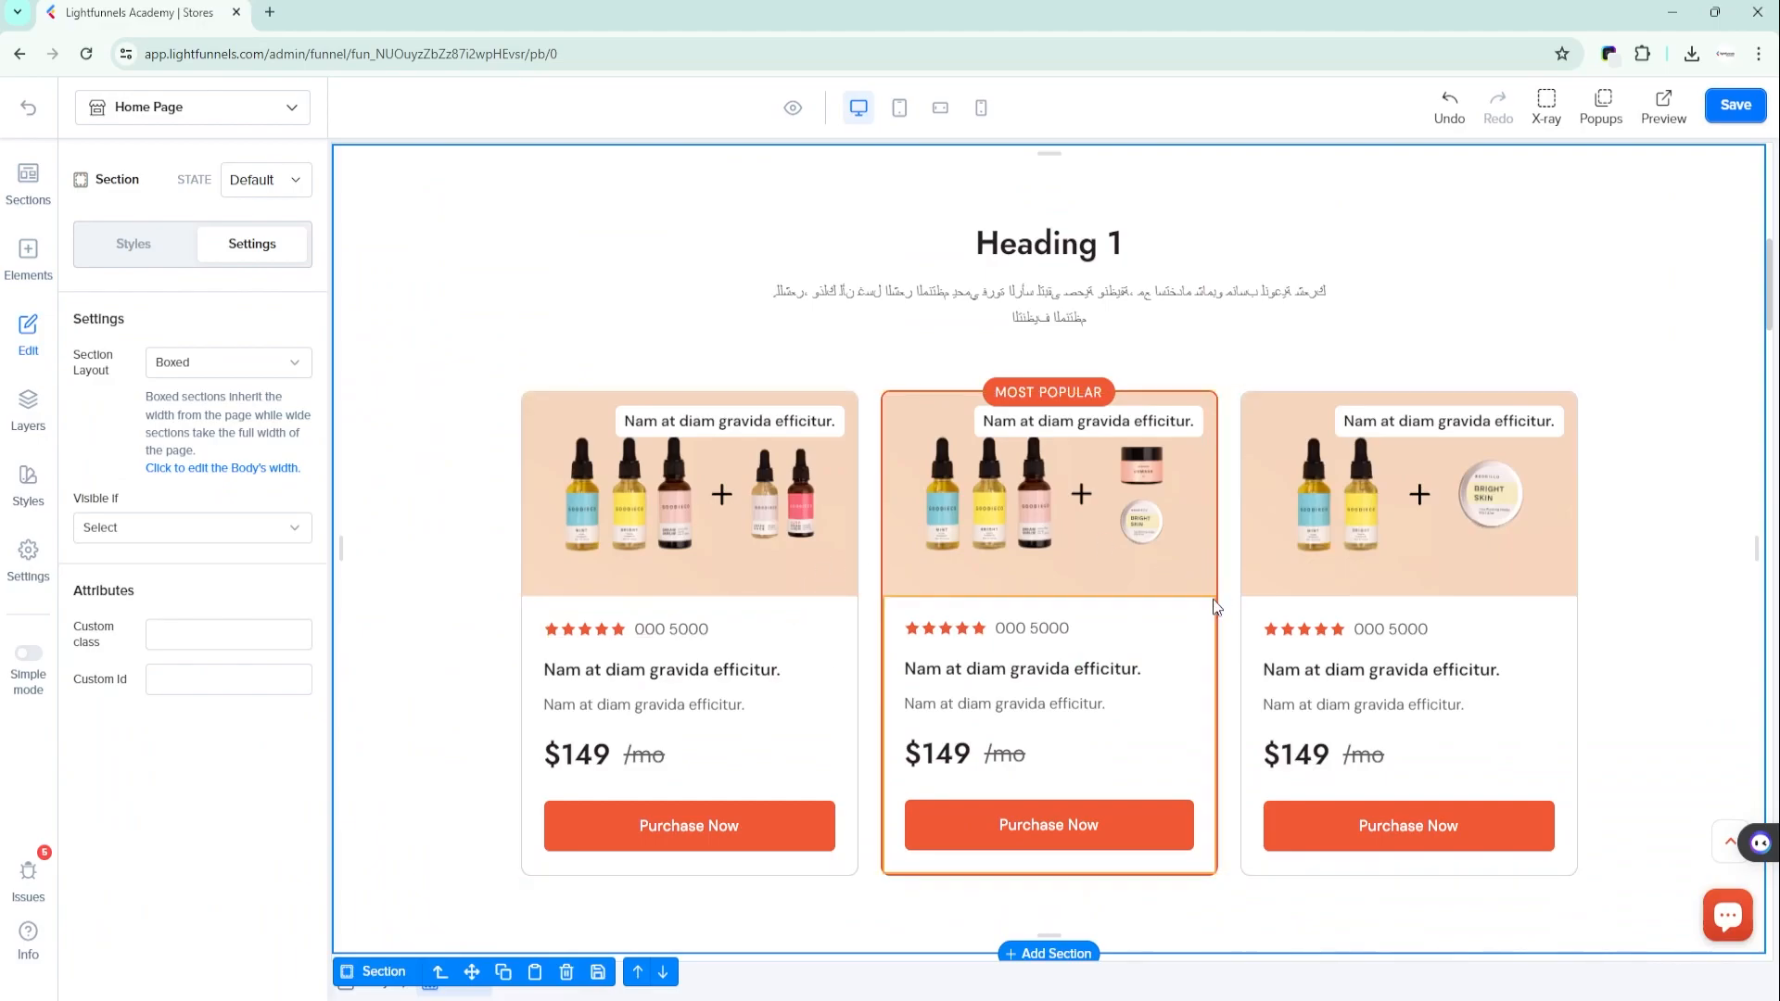
{"action": "scroll", "coordinate": [1215, 605], "scroll_direction": "down", "scroll_amount": 1}
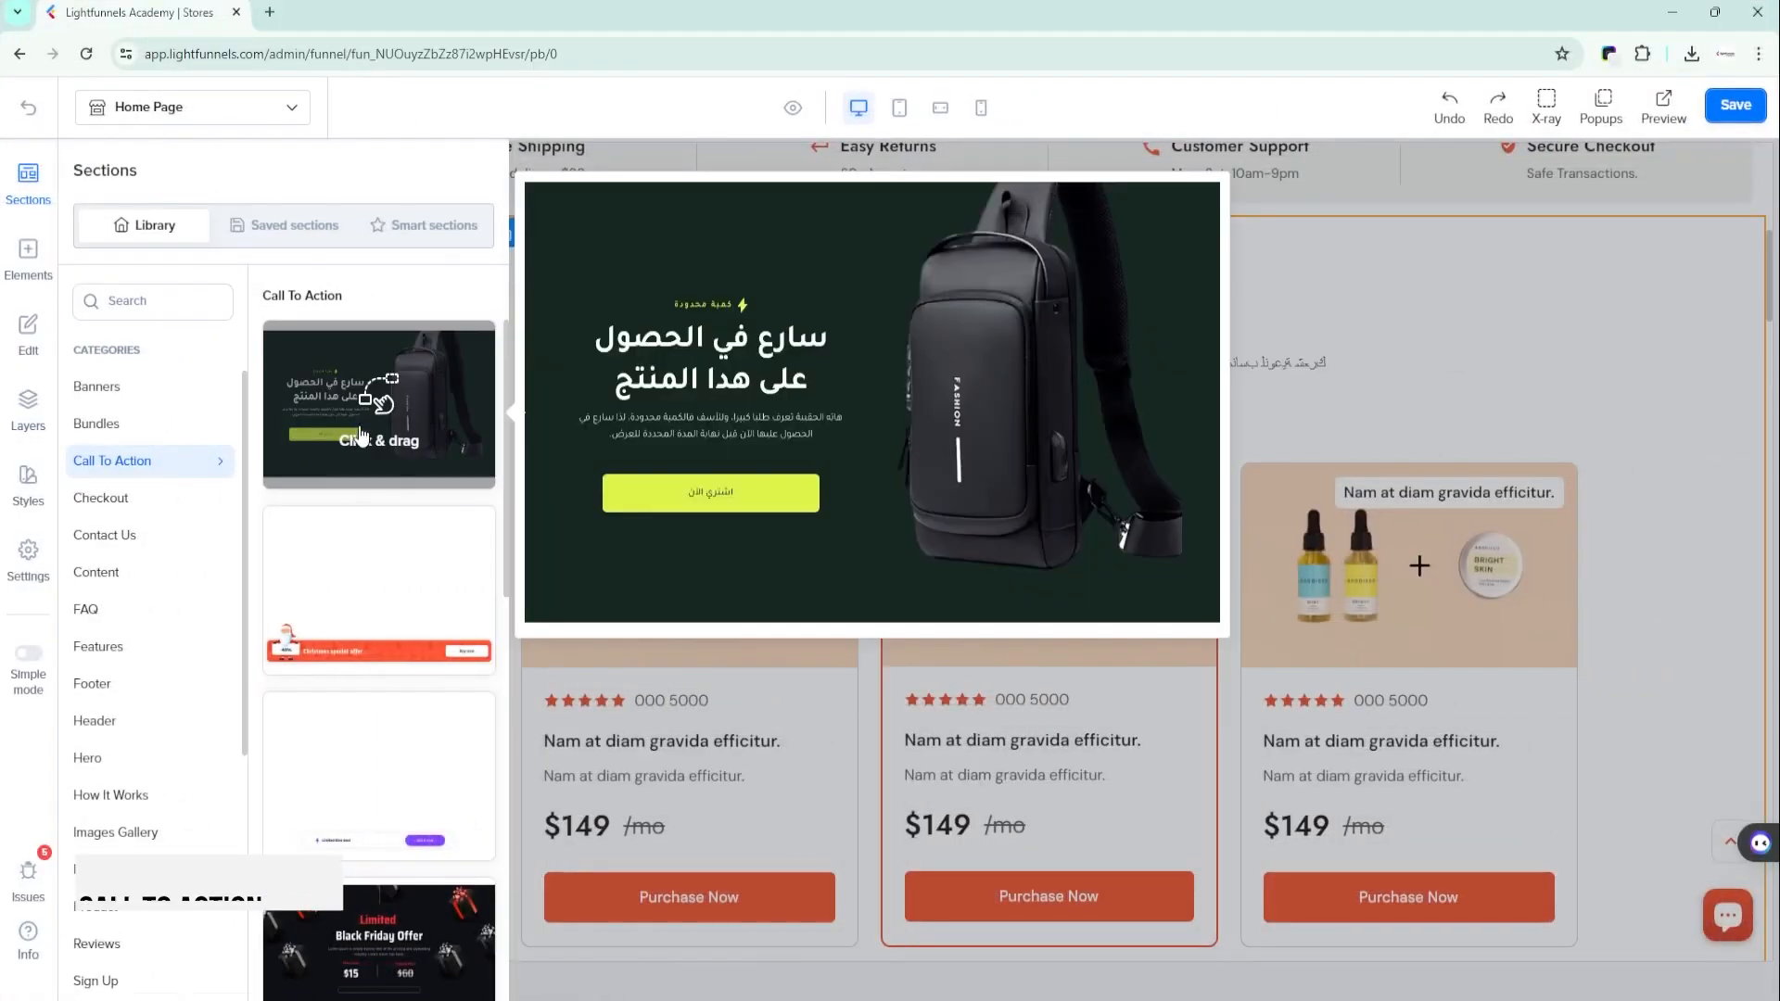
- Add a section template from the Call To Action category to the home page
{"action": "scroll", "coordinate": [360, 436], "scroll_direction": "down", "scroll_amount": 5}
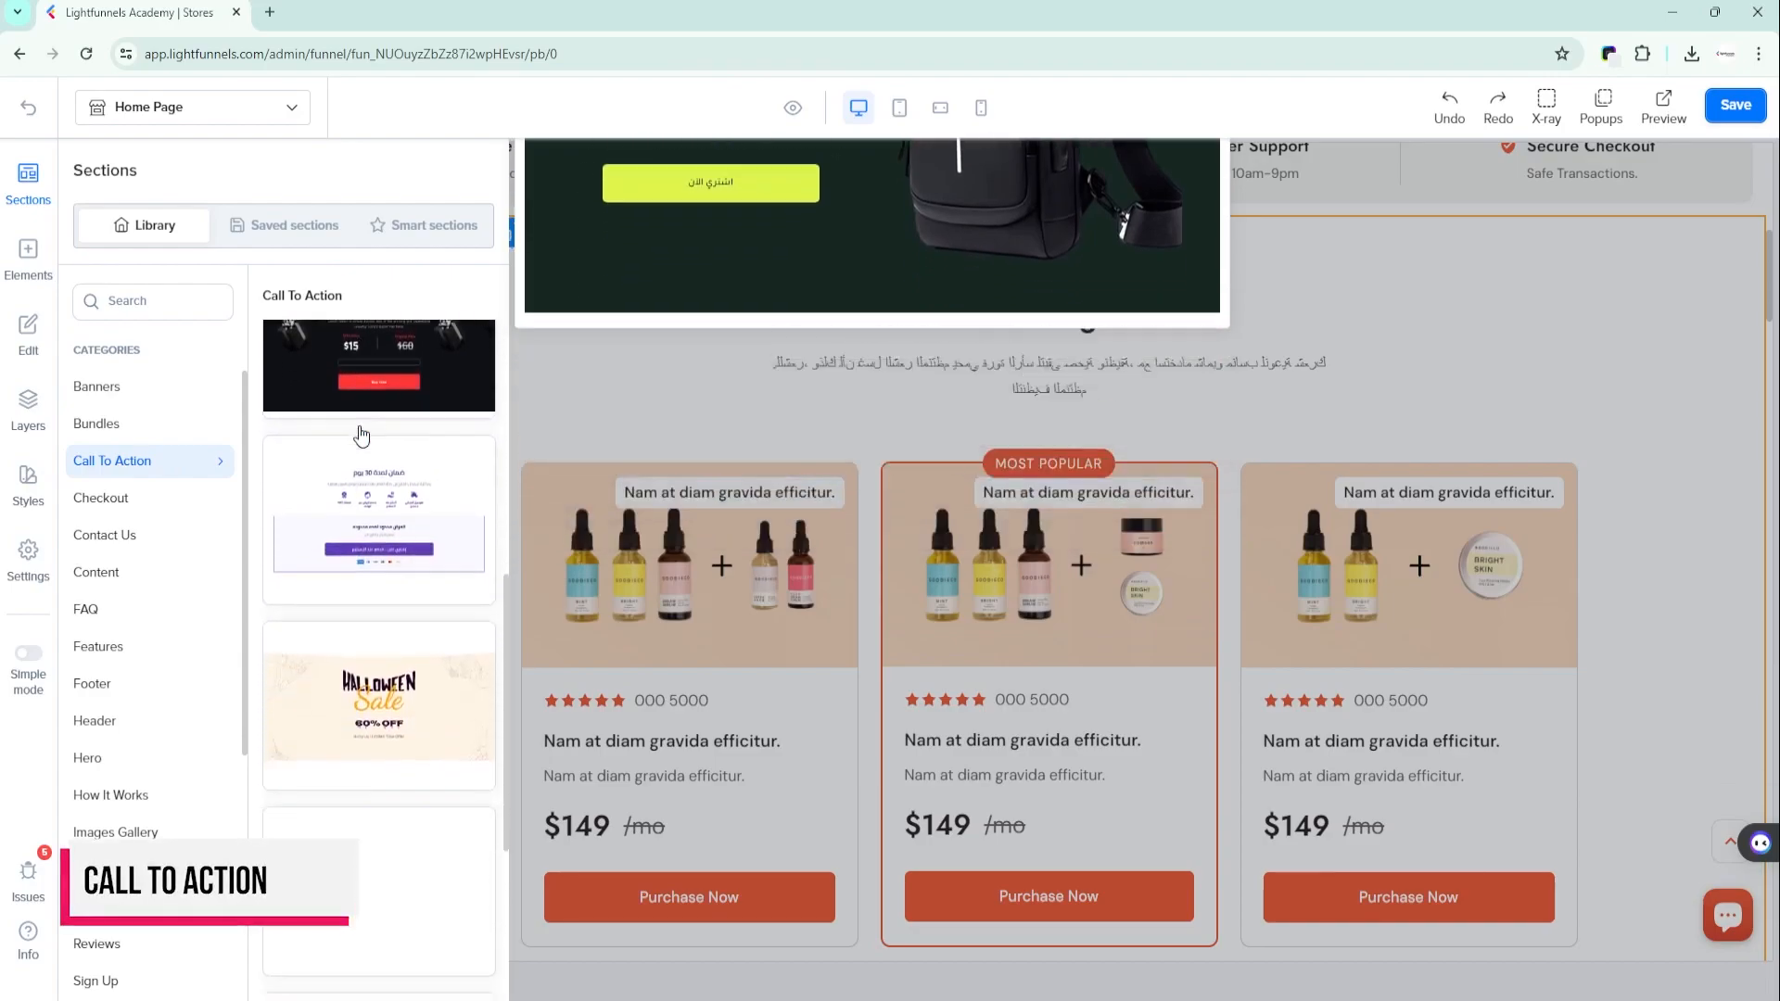
{"action": "scroll", "coordinate": [356, 436], "scroll_direction": "up", "scroll_amount": 9}
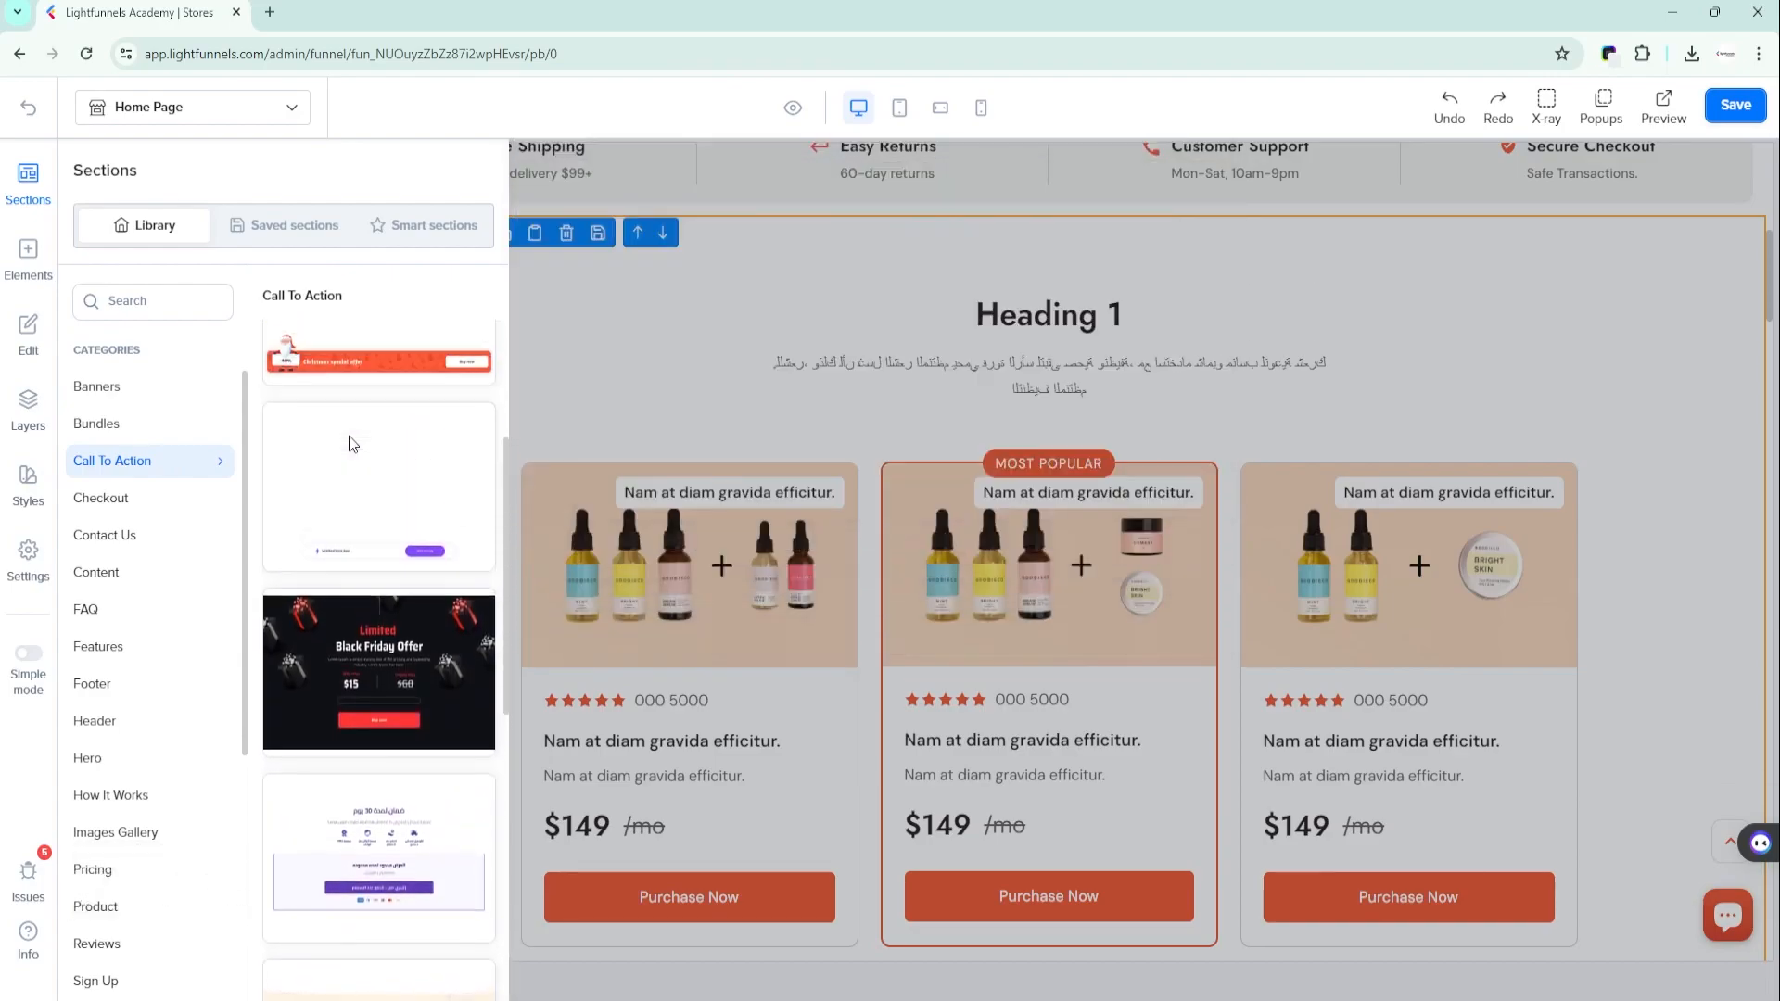
{"action": "mouse_move", "coordinate": [399, 368]}
{"action": "left_click_drag", "start_coordinate": [343, 397], "coordinate": [1021, 375]}
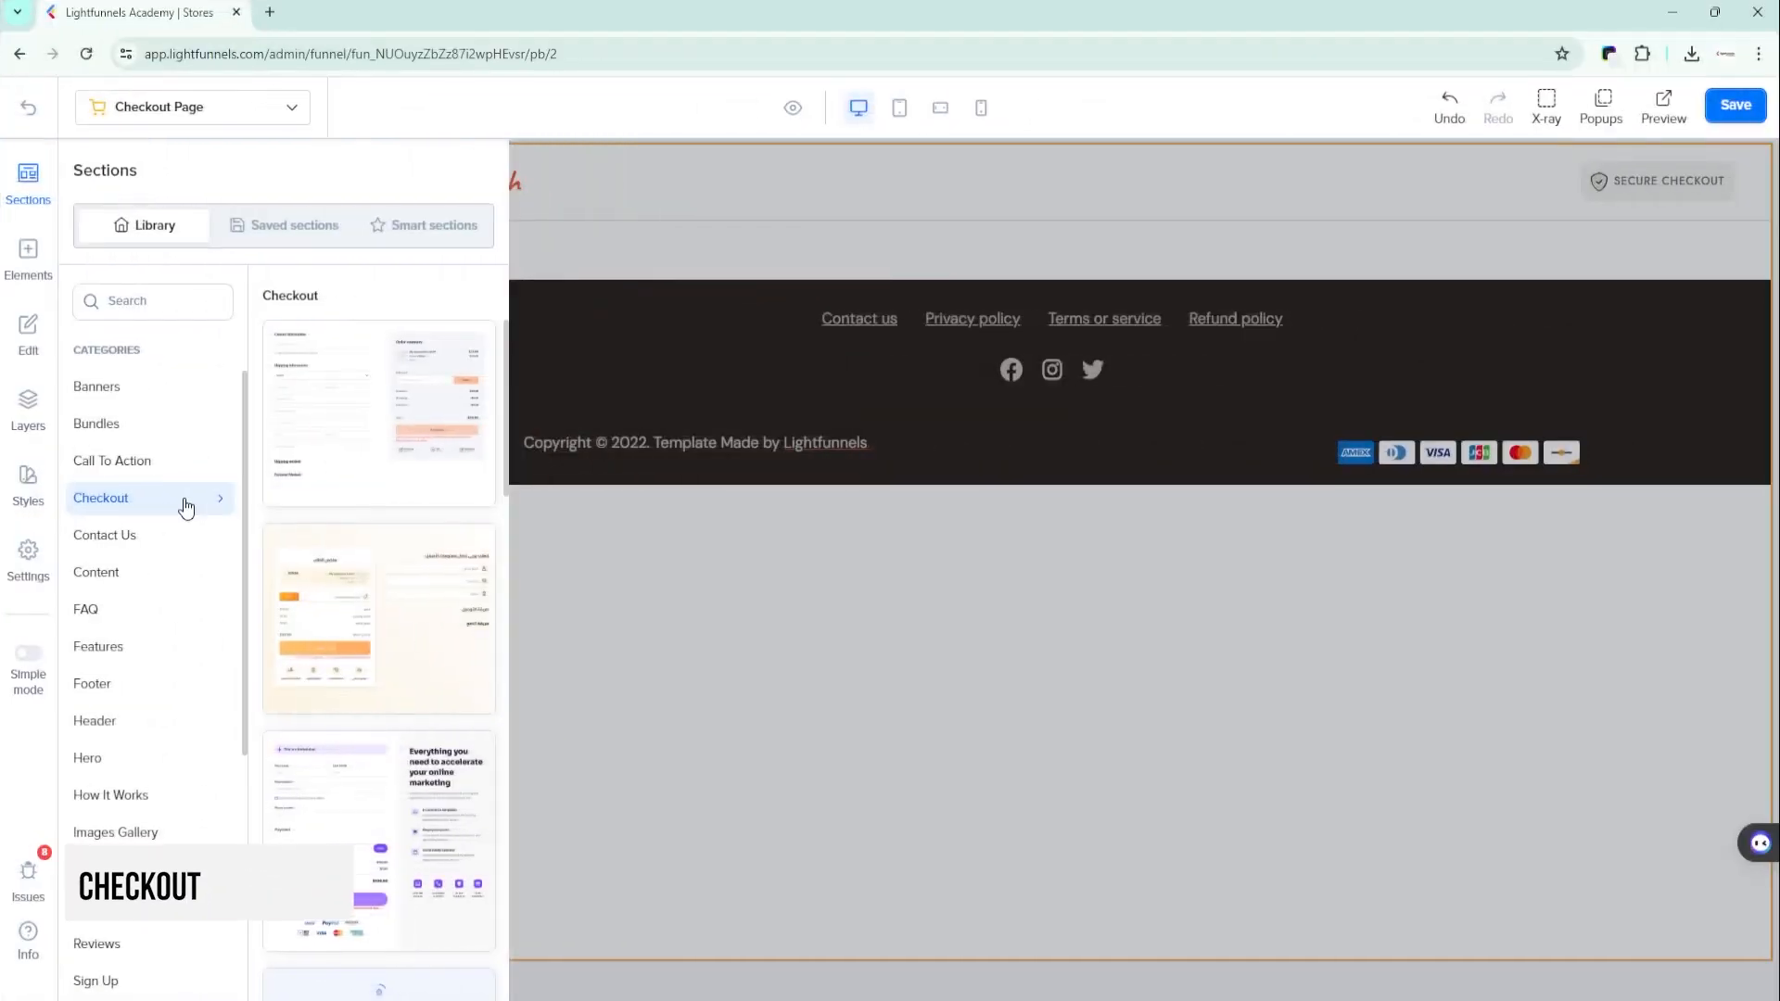
- Add the first Checkout template, with contact form and order summary, below the Checkout Page header and review its fields
{"action": "scroll", "coordinate": [371, 556], "scroll_direction": "down", "scroll_amount": 8}
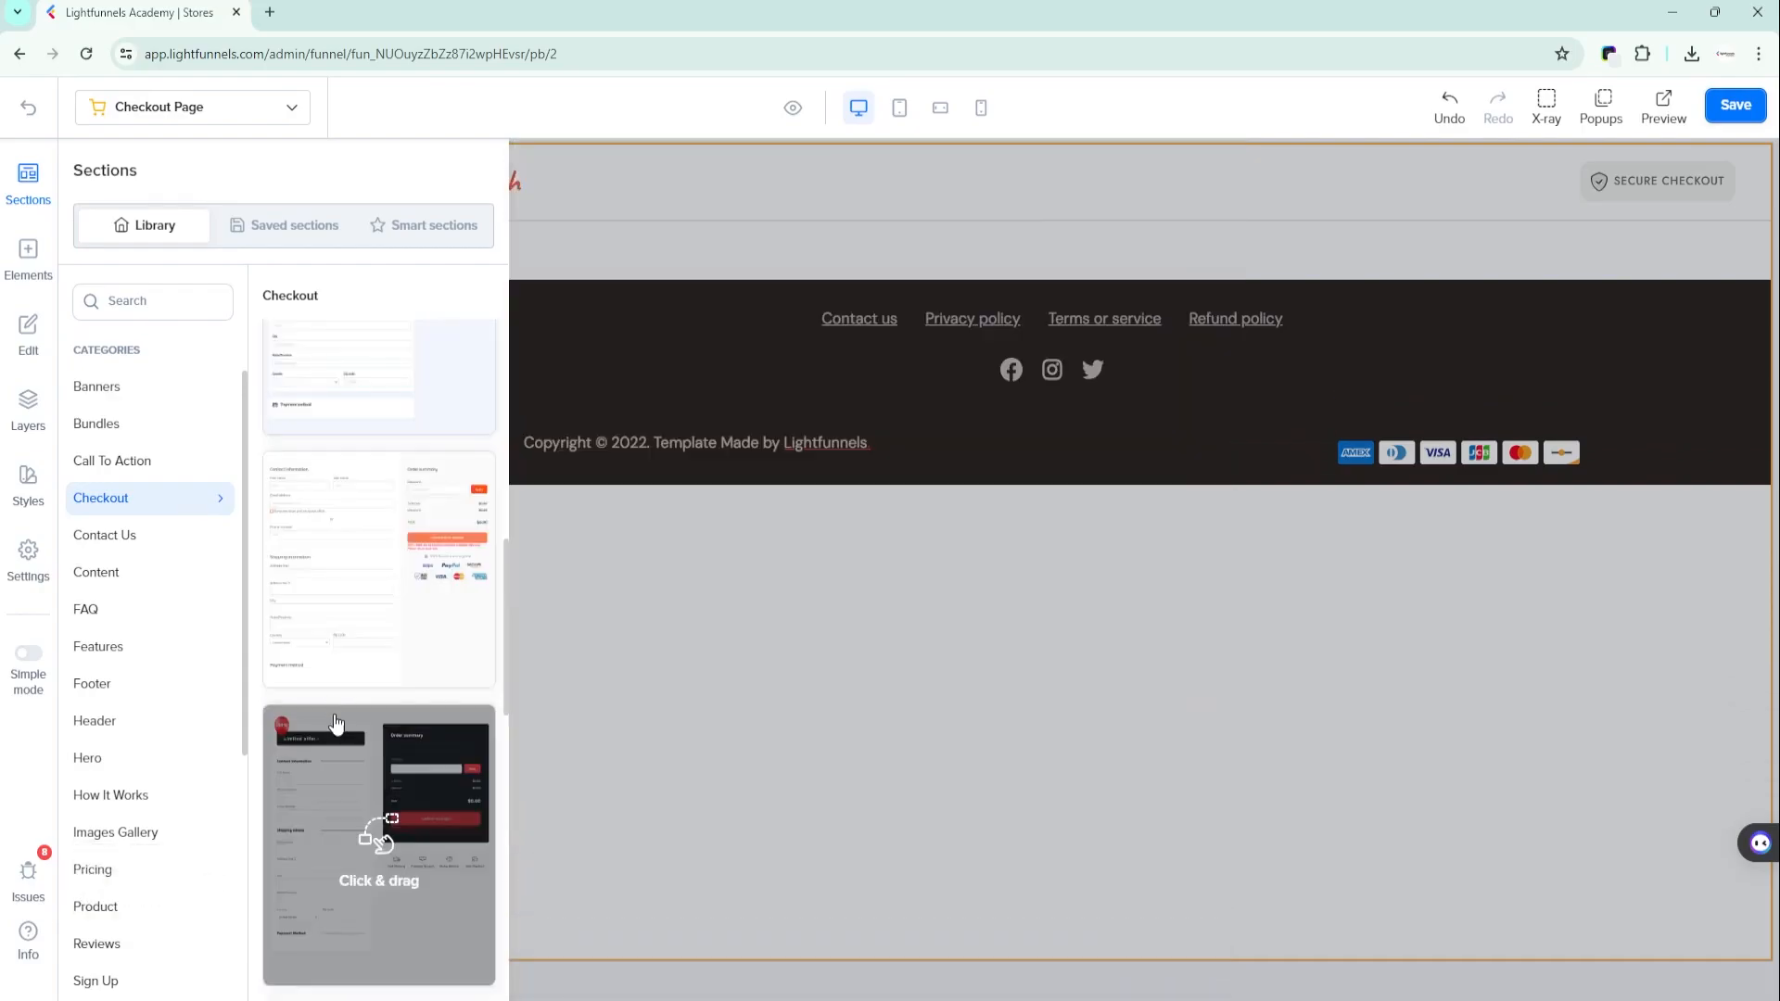
{"action": "scroll", "coordinate": [339, 816], "scroll_direction": "down", "scroll_amount": 5}
{"action": "scroll", "coordinate": [338, 816], "scroll_direction": "up", "scroll_amount": 2}
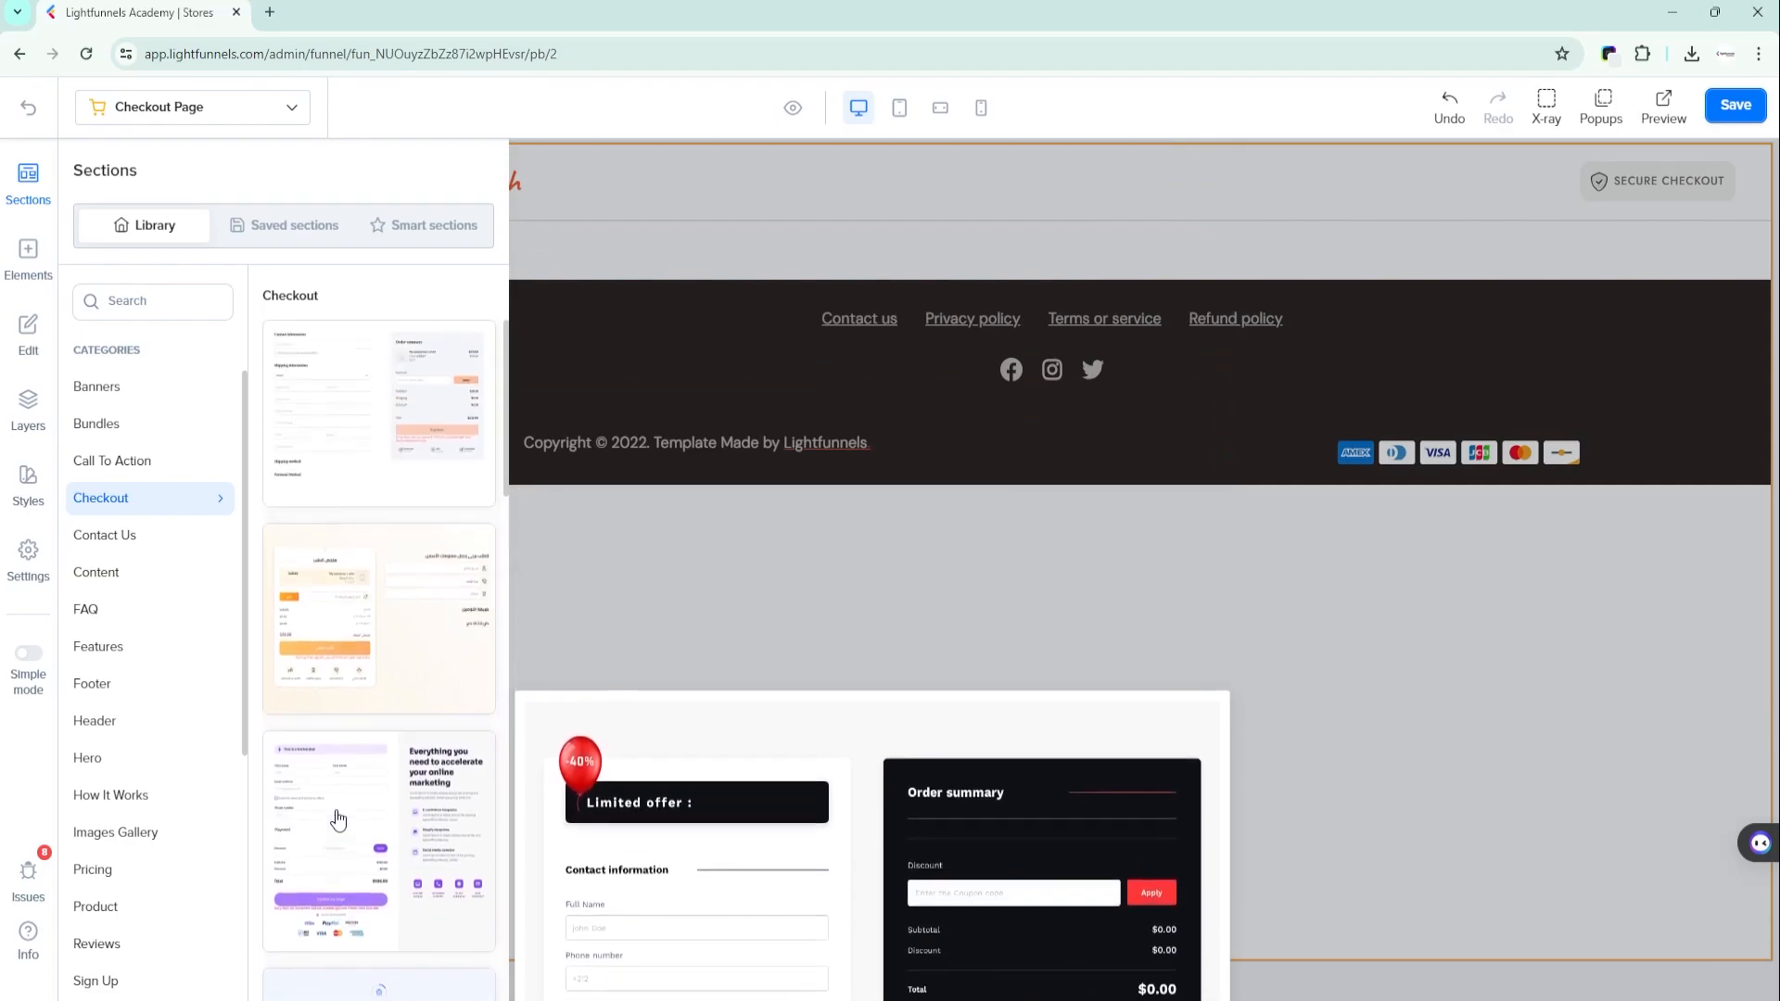
{"action": "left_click_drag", "start_coordinate": [358, 358], "coordinate": [1059, 165]}
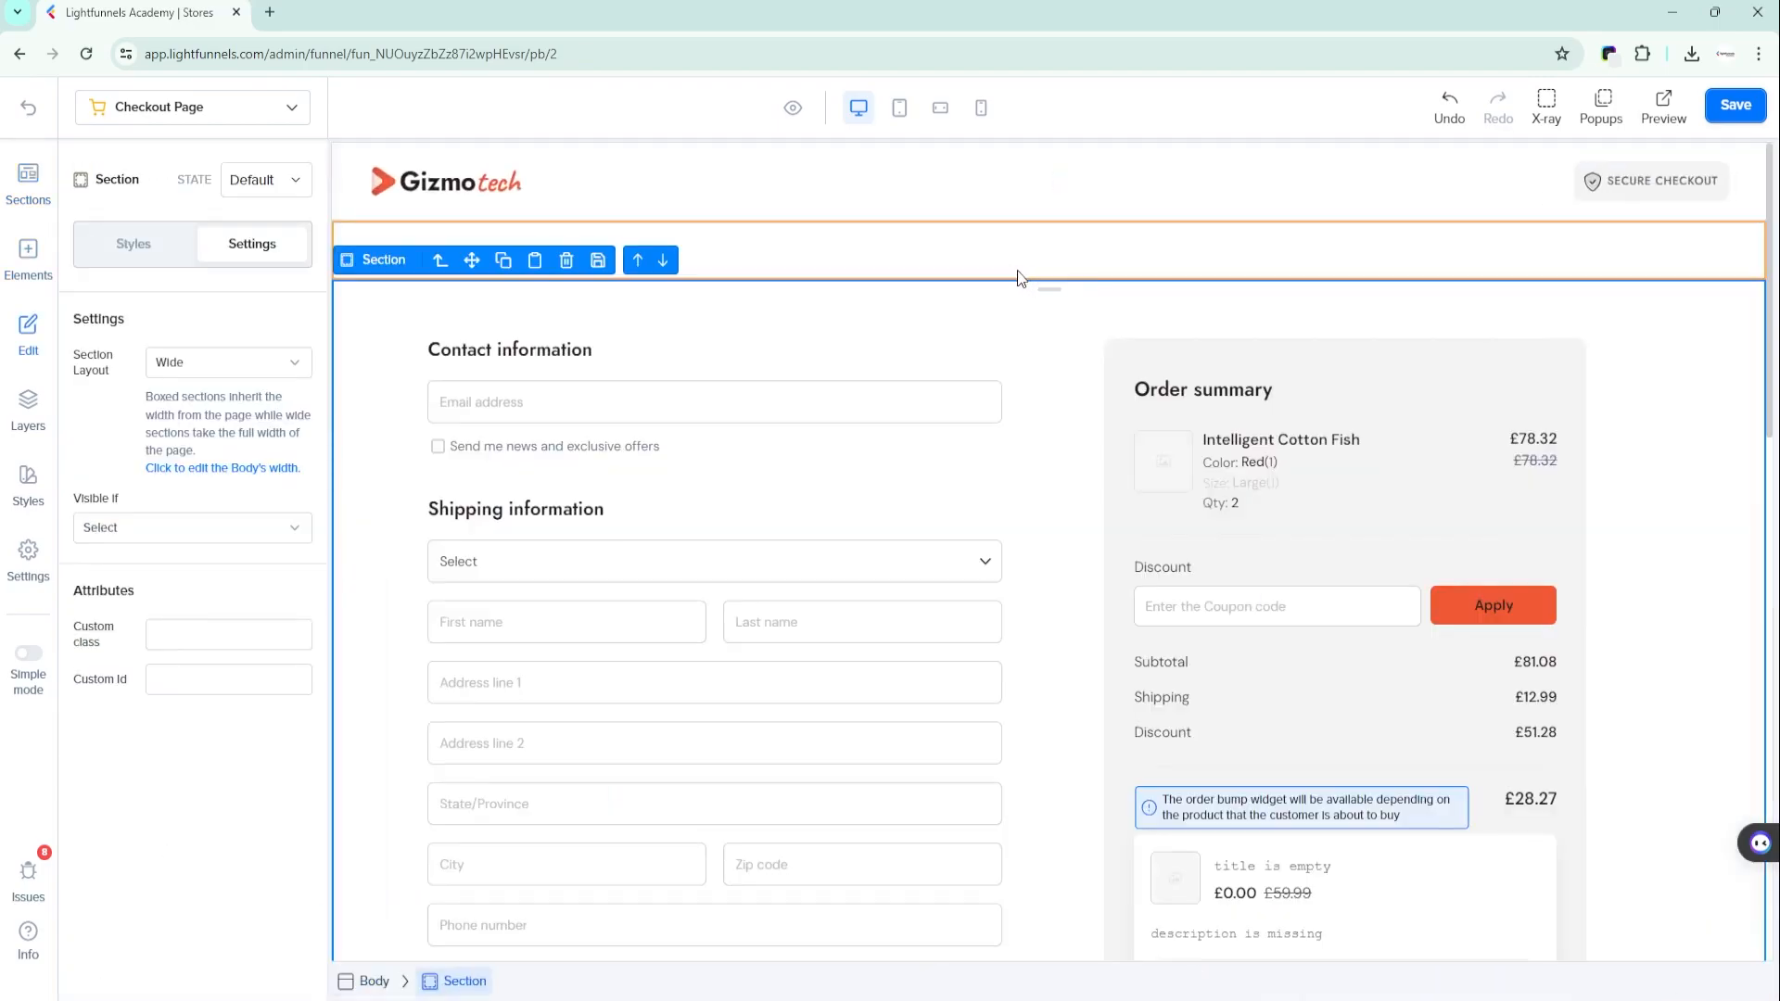
{"action": "scroll", "coordinate": [753, 388], "scroll_direction": "down", "scroll_amount": 2}
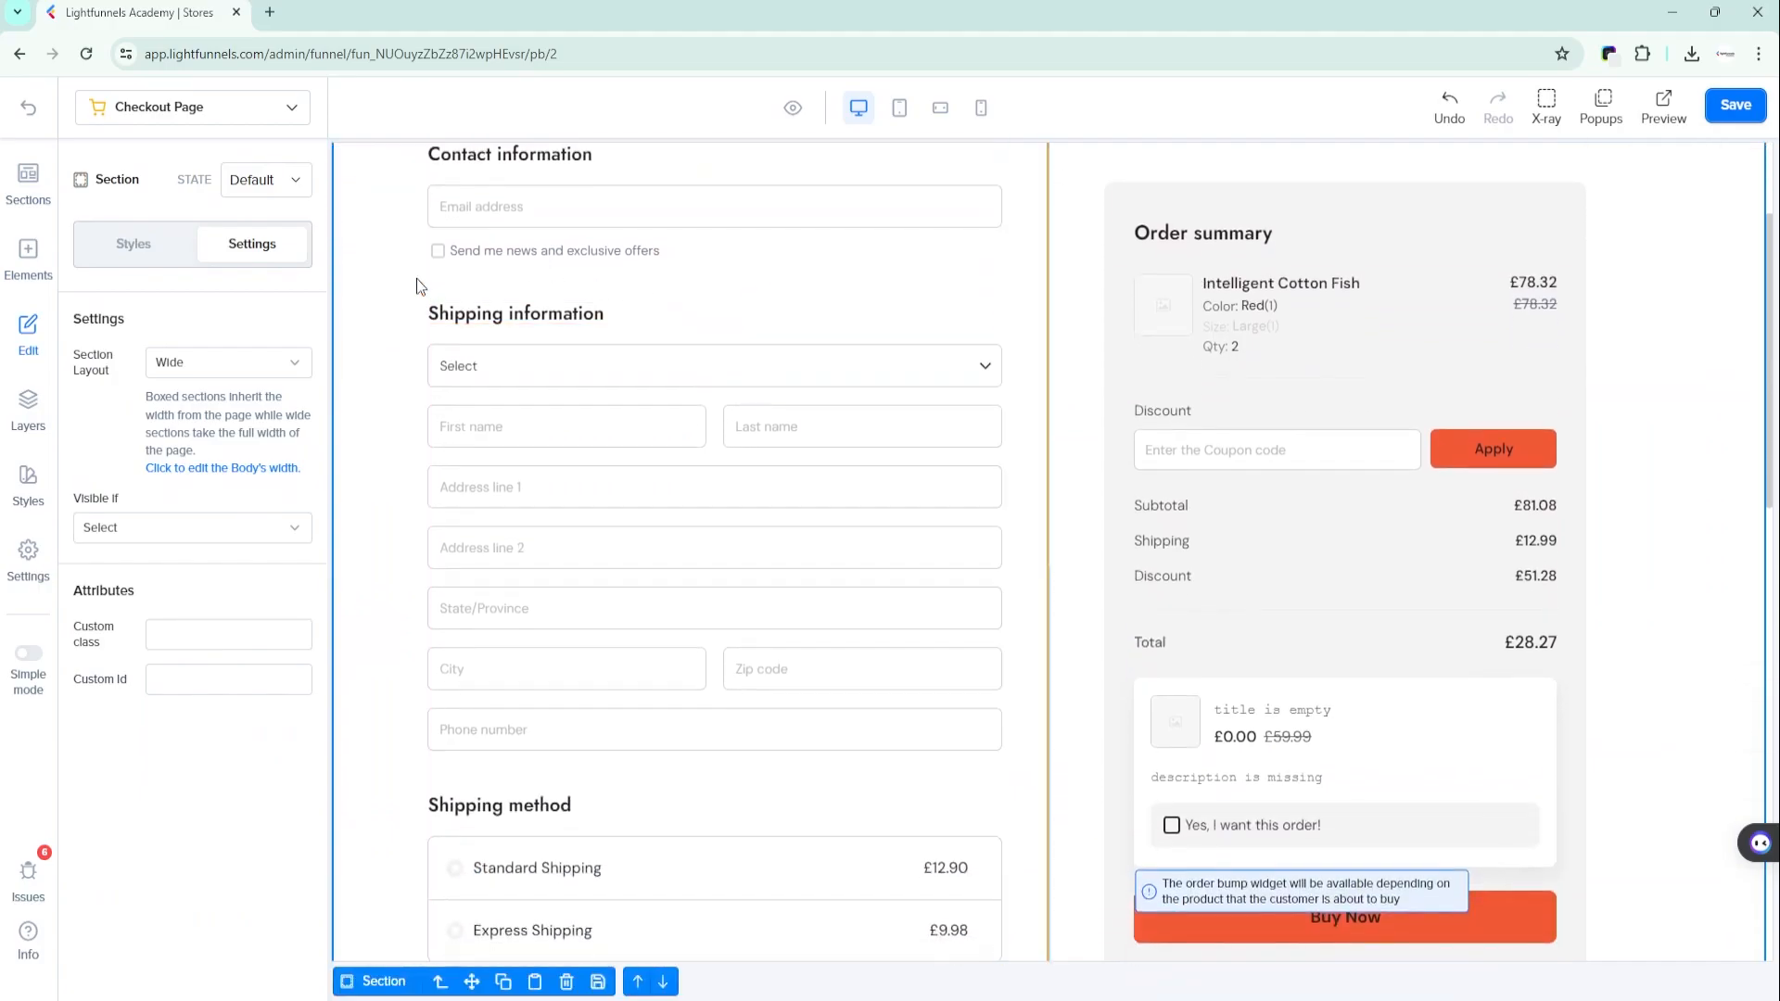
{"action": "scroll", "coordinate": [453, 346], "scroll_direction": "down", "scroll_amount": 5}
- Add the first, cream-coloured Contact Us form section directly below the navigation bar on the Contact Us page
{"action": "scroll", "coordinate": [510, 419], "scroll_direction": "down", "scroll_amount": 4}
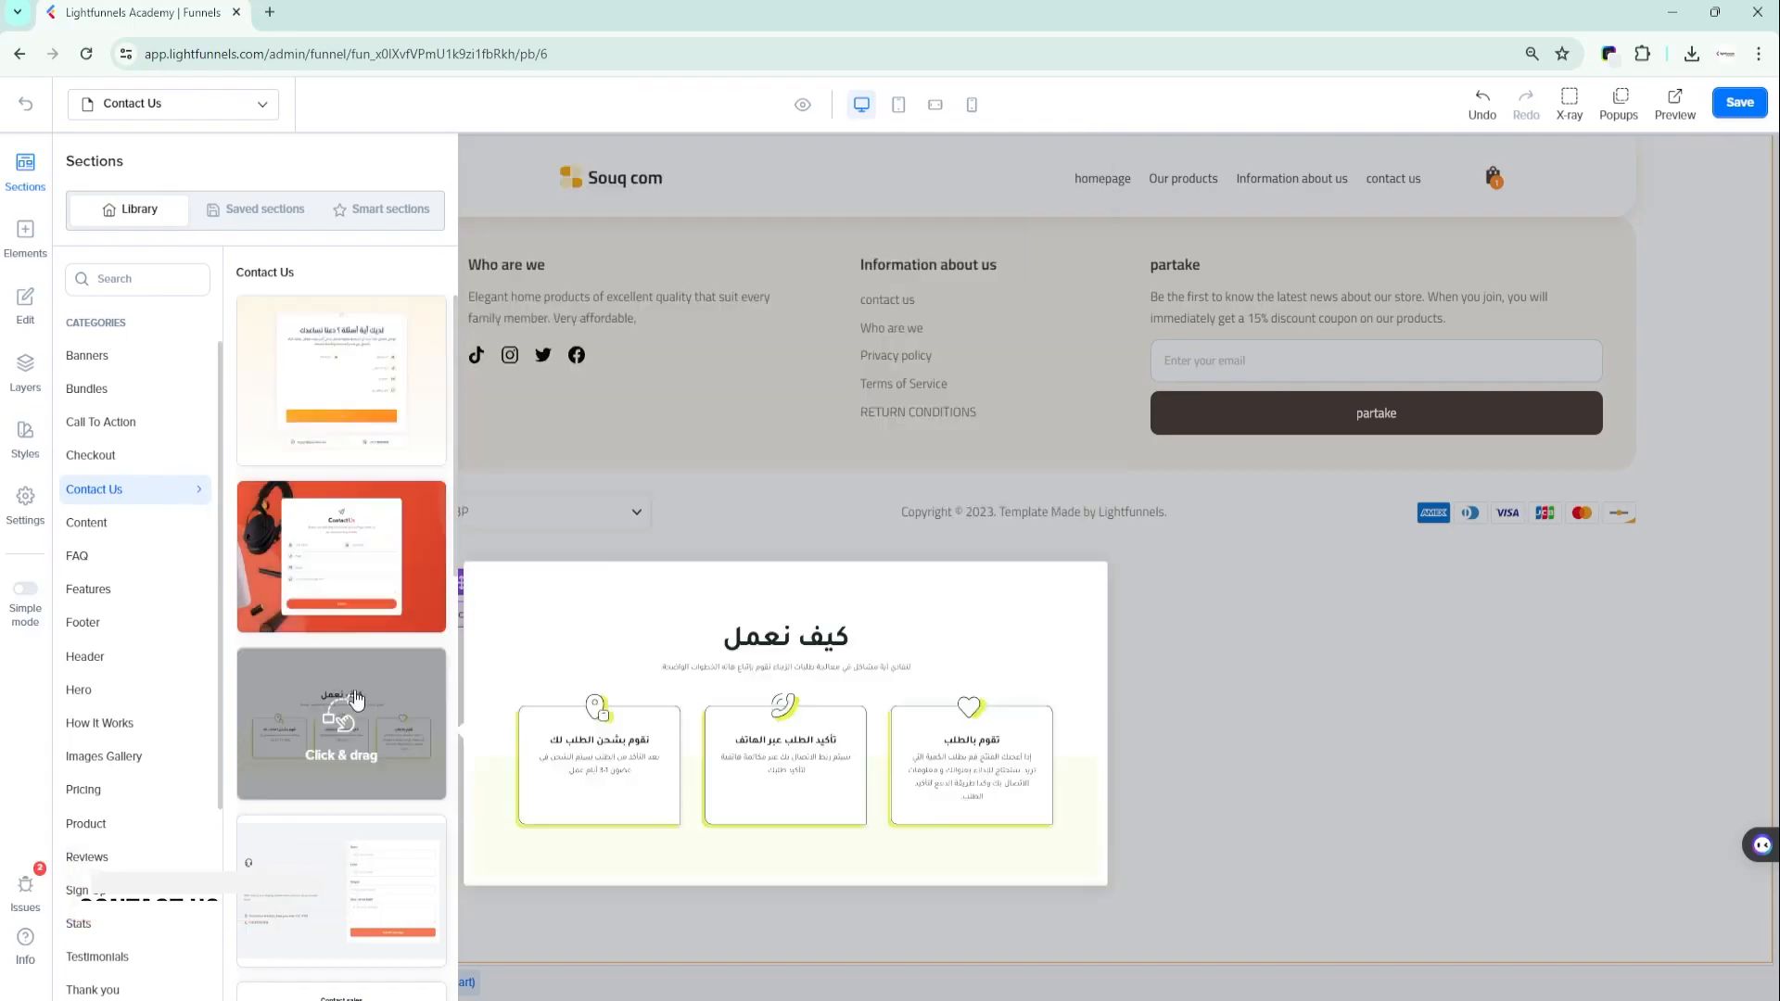
{"action": "left_click_drag", "start_coordinate": [260, 384], "coordinate": [964, 153]}
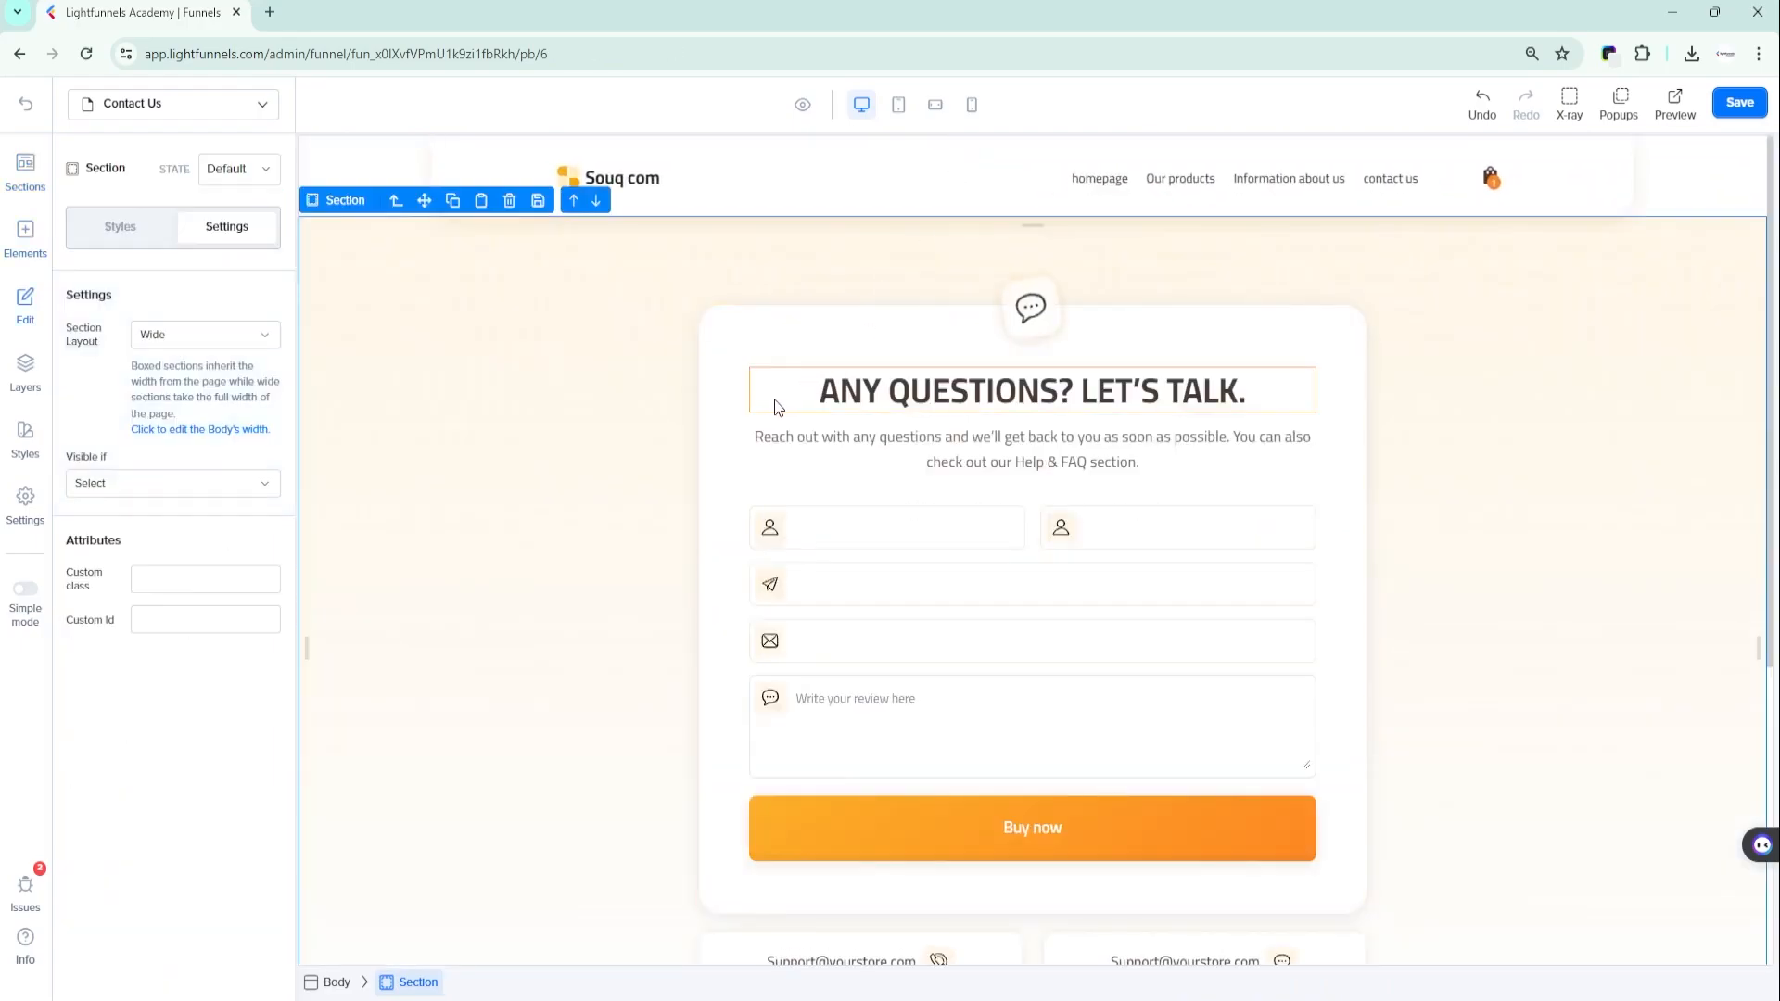
{"action": "scroll", "coordinate": [770, 405], "scroll_direction": "down", "scroll_amount": 2}
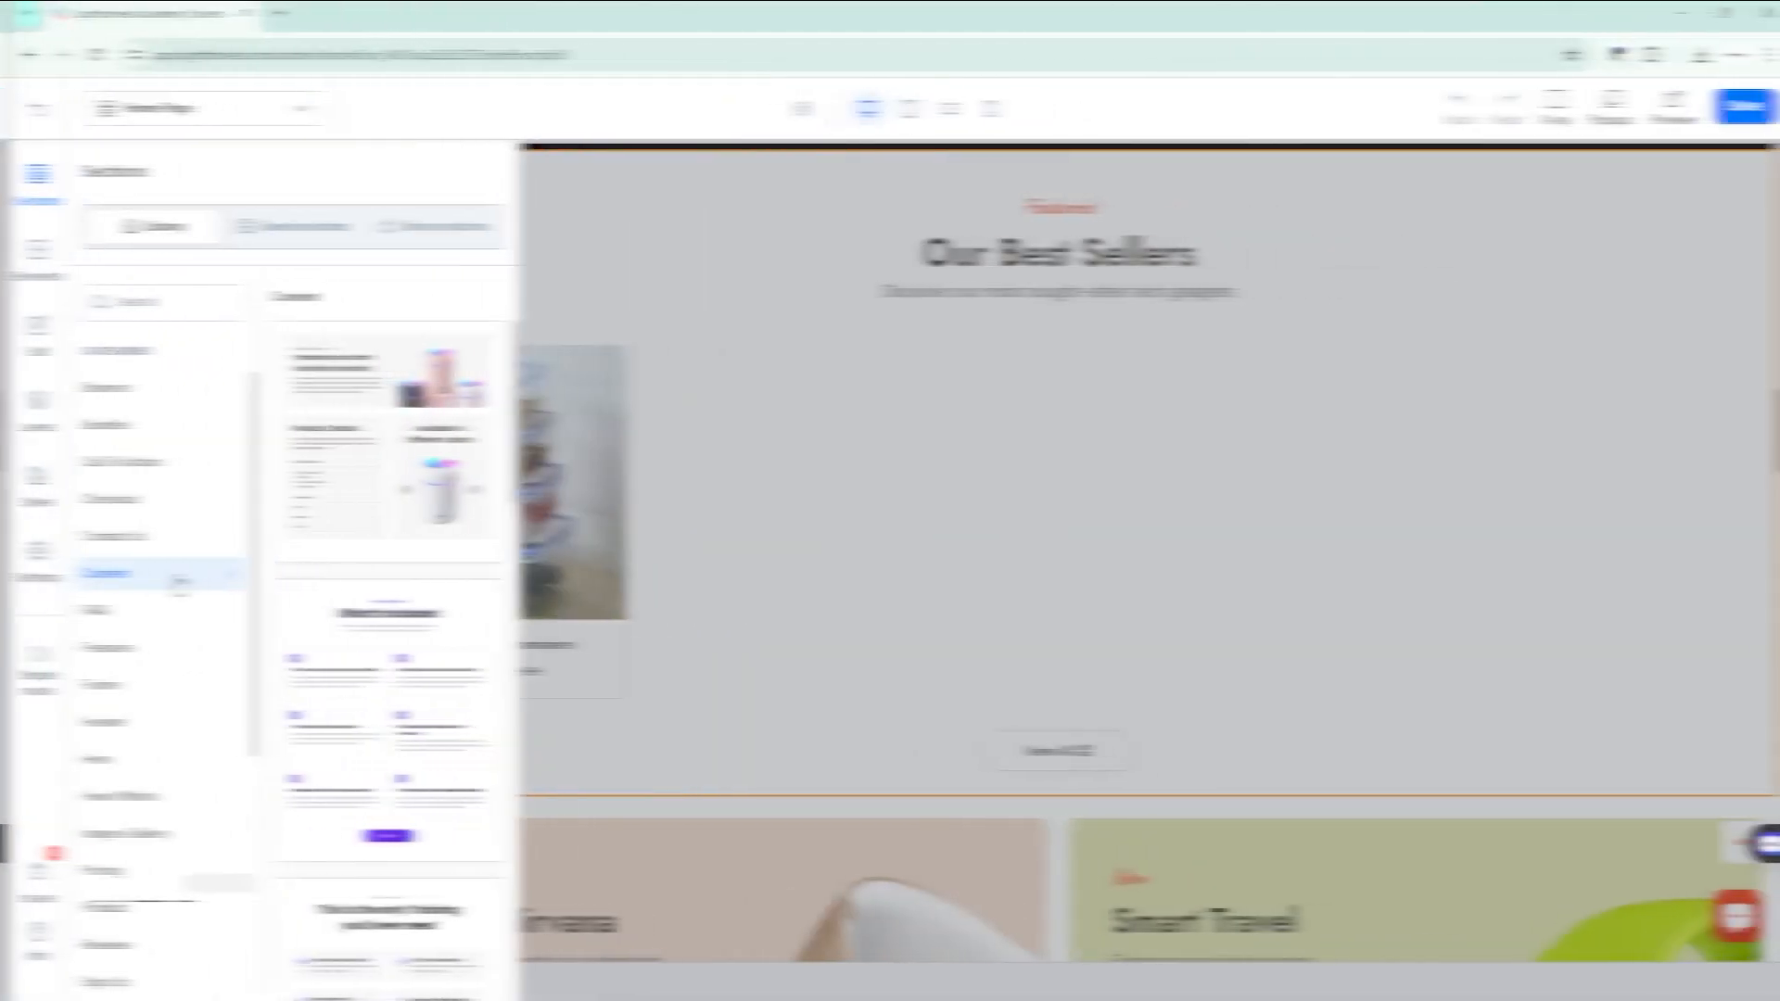
- Add the "Improve your room humidity naturally" product description section from the Content category to the home page
{"action": "scroll", "coordinate": [408, 508], "scroll_direction": "down", "scroll_amount": 2}
{"action": "scroll", "coordinate": [408, 508], "scroll_direction": "down", "scroll_amount": 8}
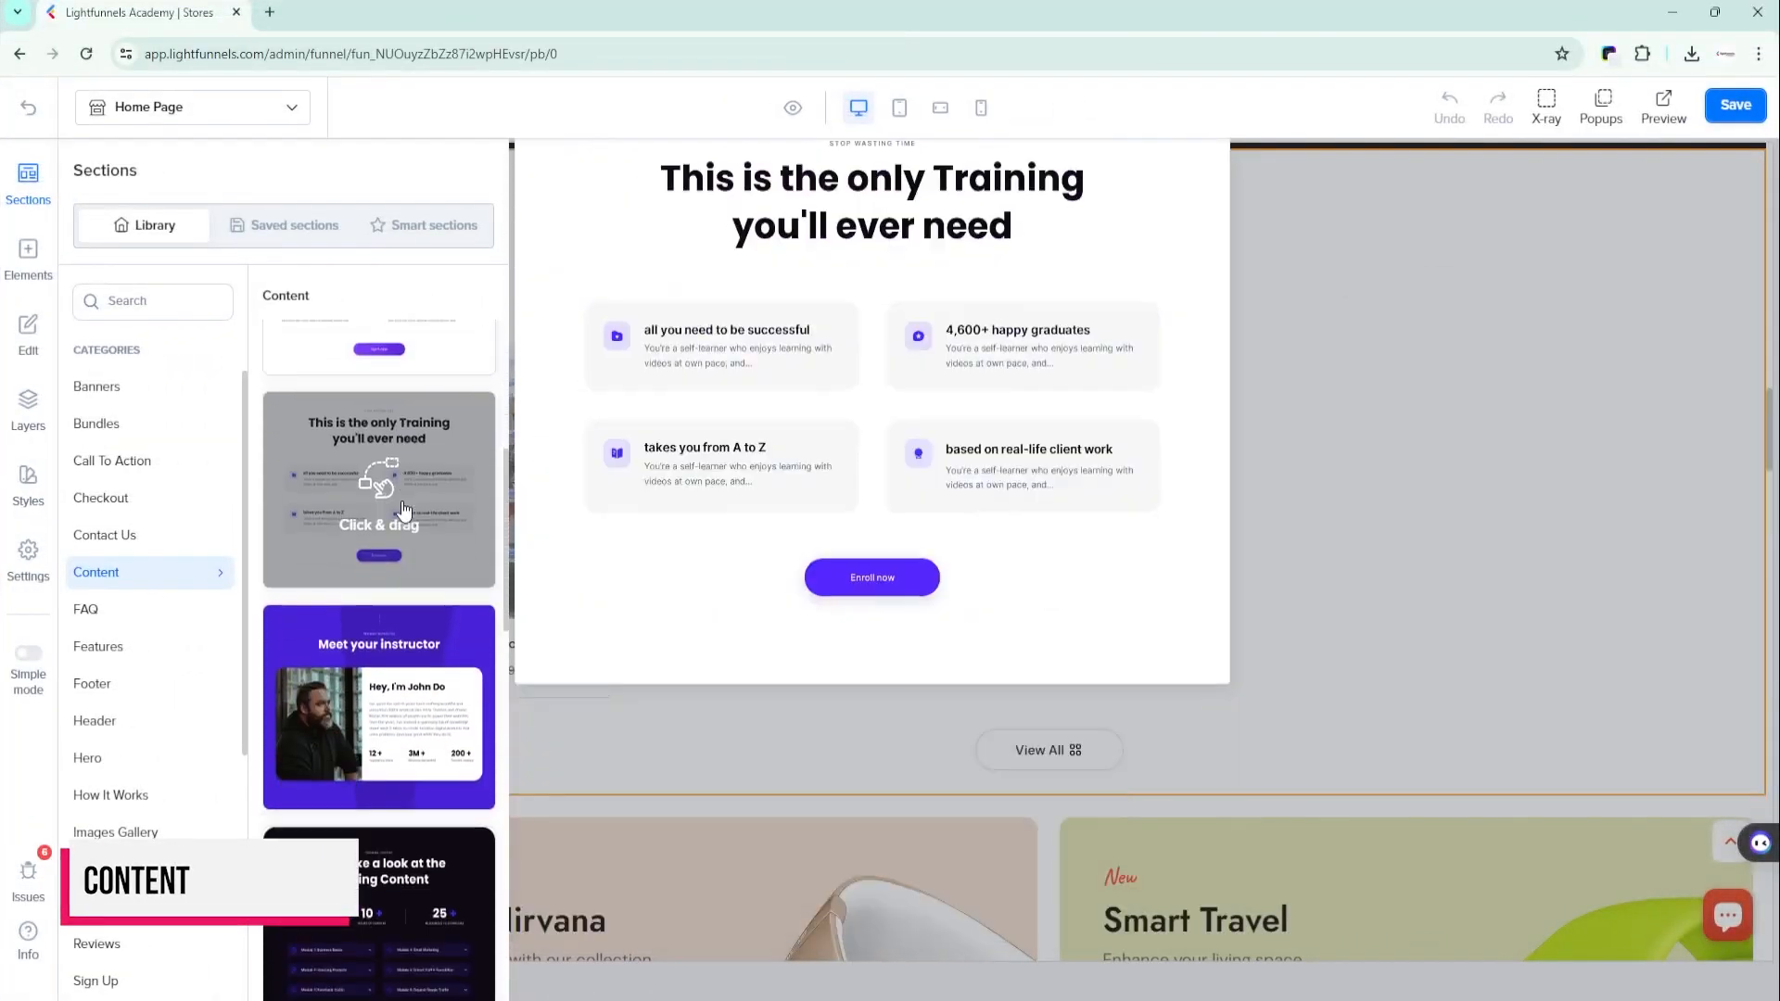
{"action": "scroll", "coordinate": [413, 604], "scroll_direction": "down", "scroll_amount": 3}
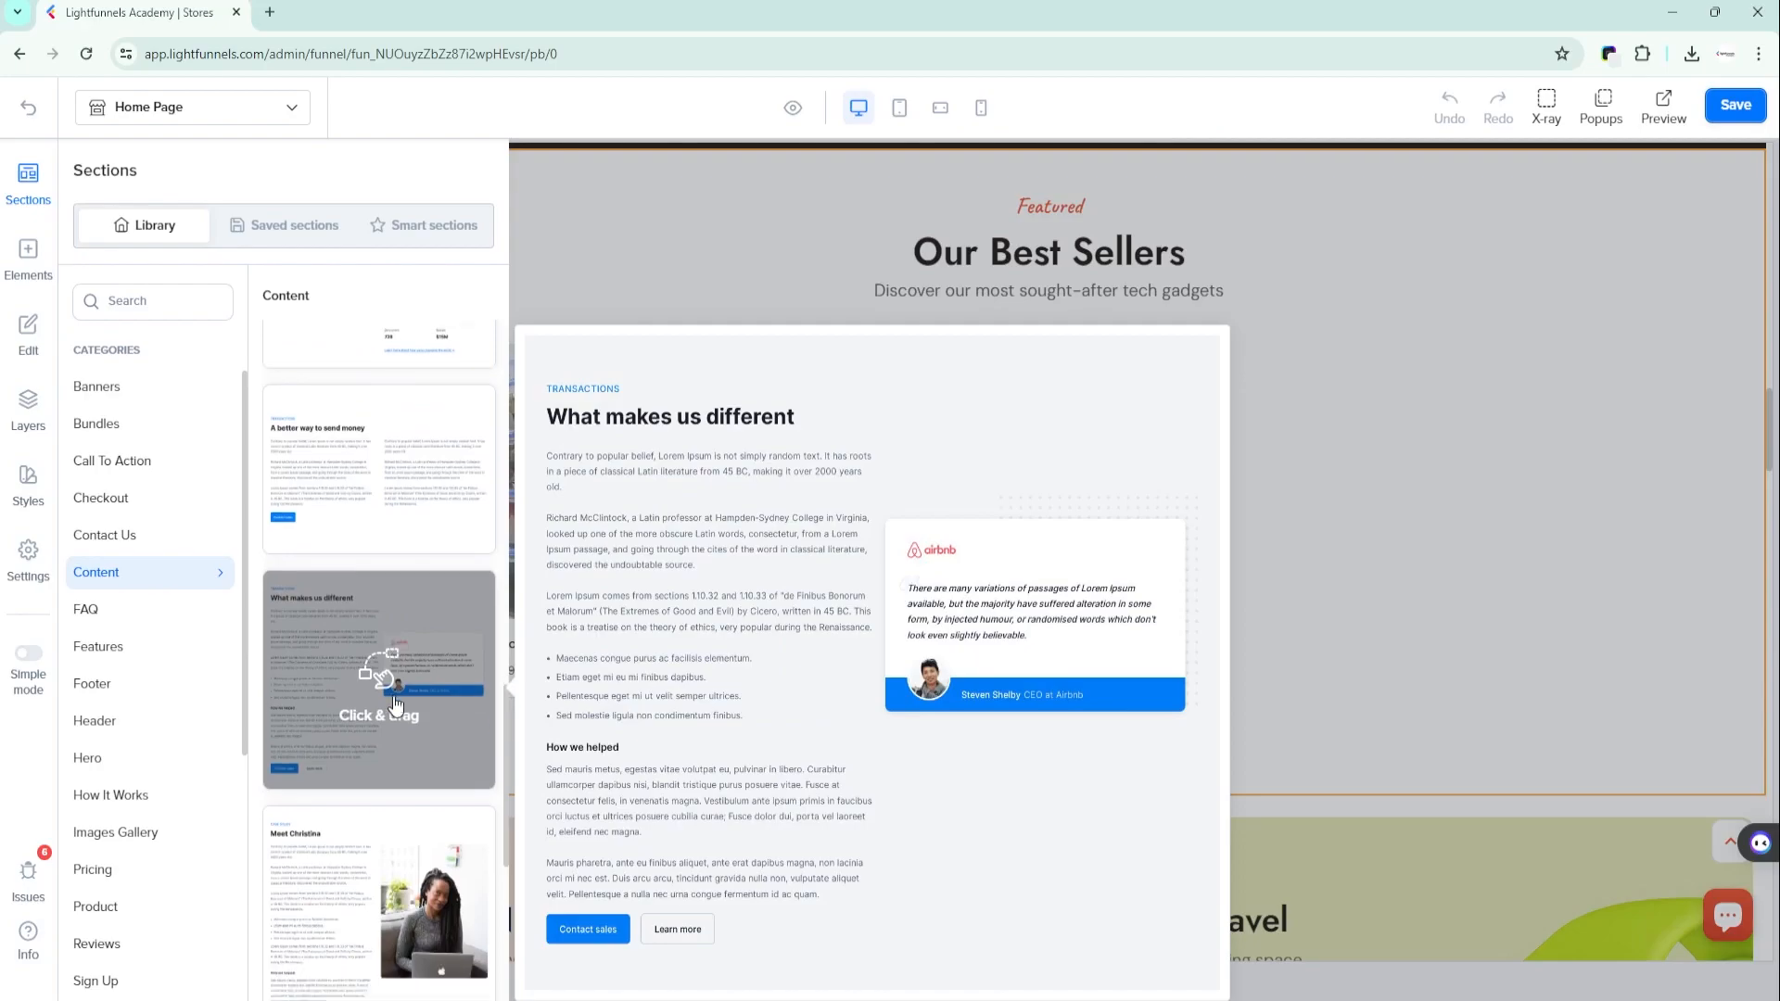
{"action": "scroll", "coordinate": [386, 653], "scroll_direction": "up", "scroll_amount": 4}
{"action": "scroll", "coordinate": [386, 658], "scroll_direction": "up", "scroll_amount": 6}
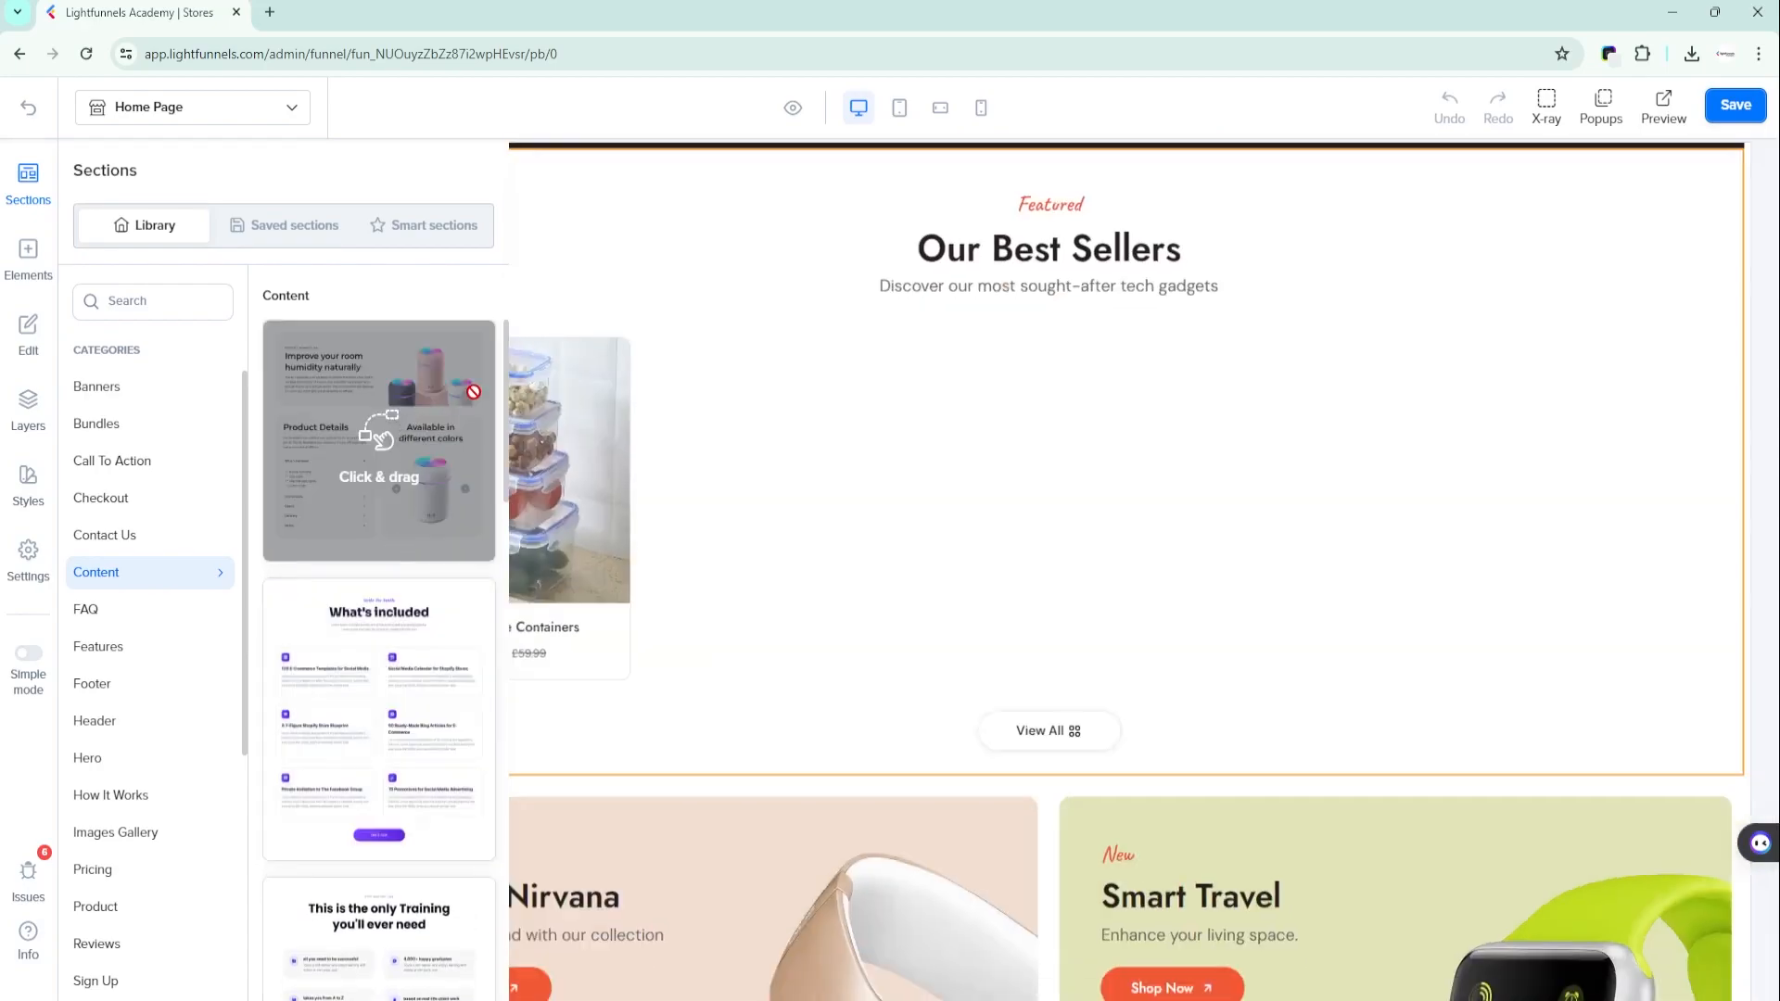
{"action": "left_click_drag", "start_coordinate": [399, 365], "coordinate": [1037, 355]}
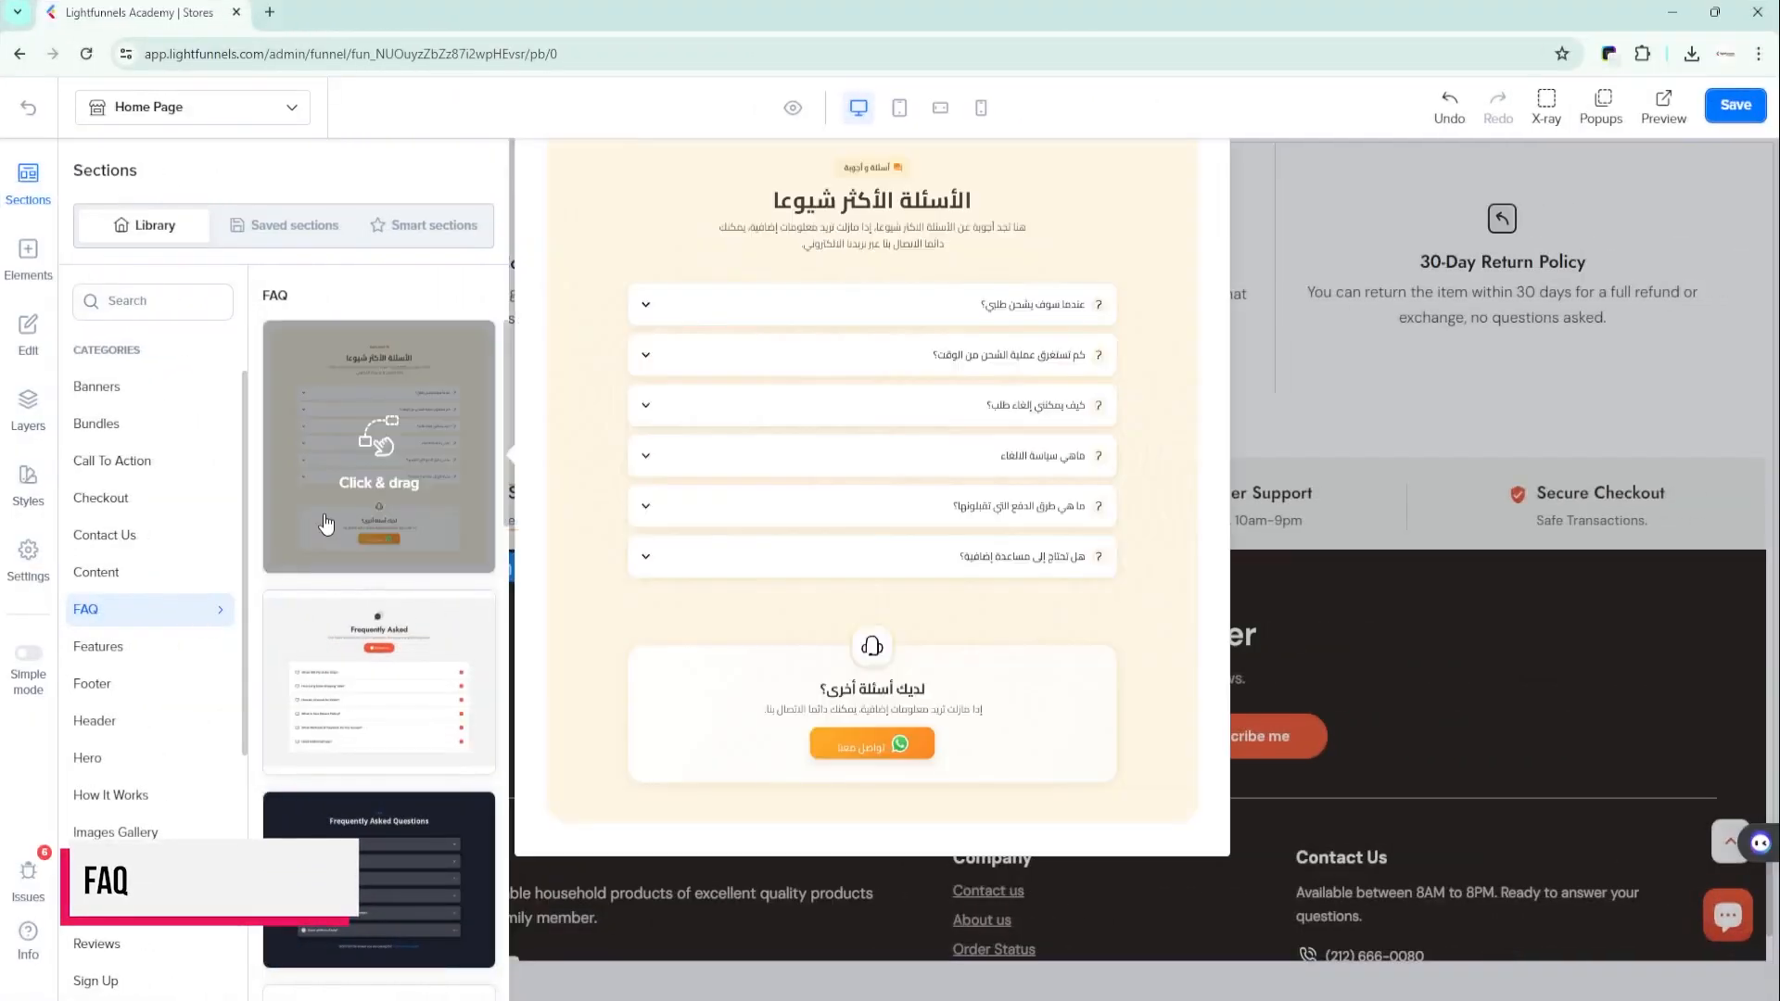
- Add the "Frequently Asked" section with the red Contact us button from the FAQ category below "Why Our Store?" on the home page
{"action": "mouse_move", "coordinate": [366, 674]}
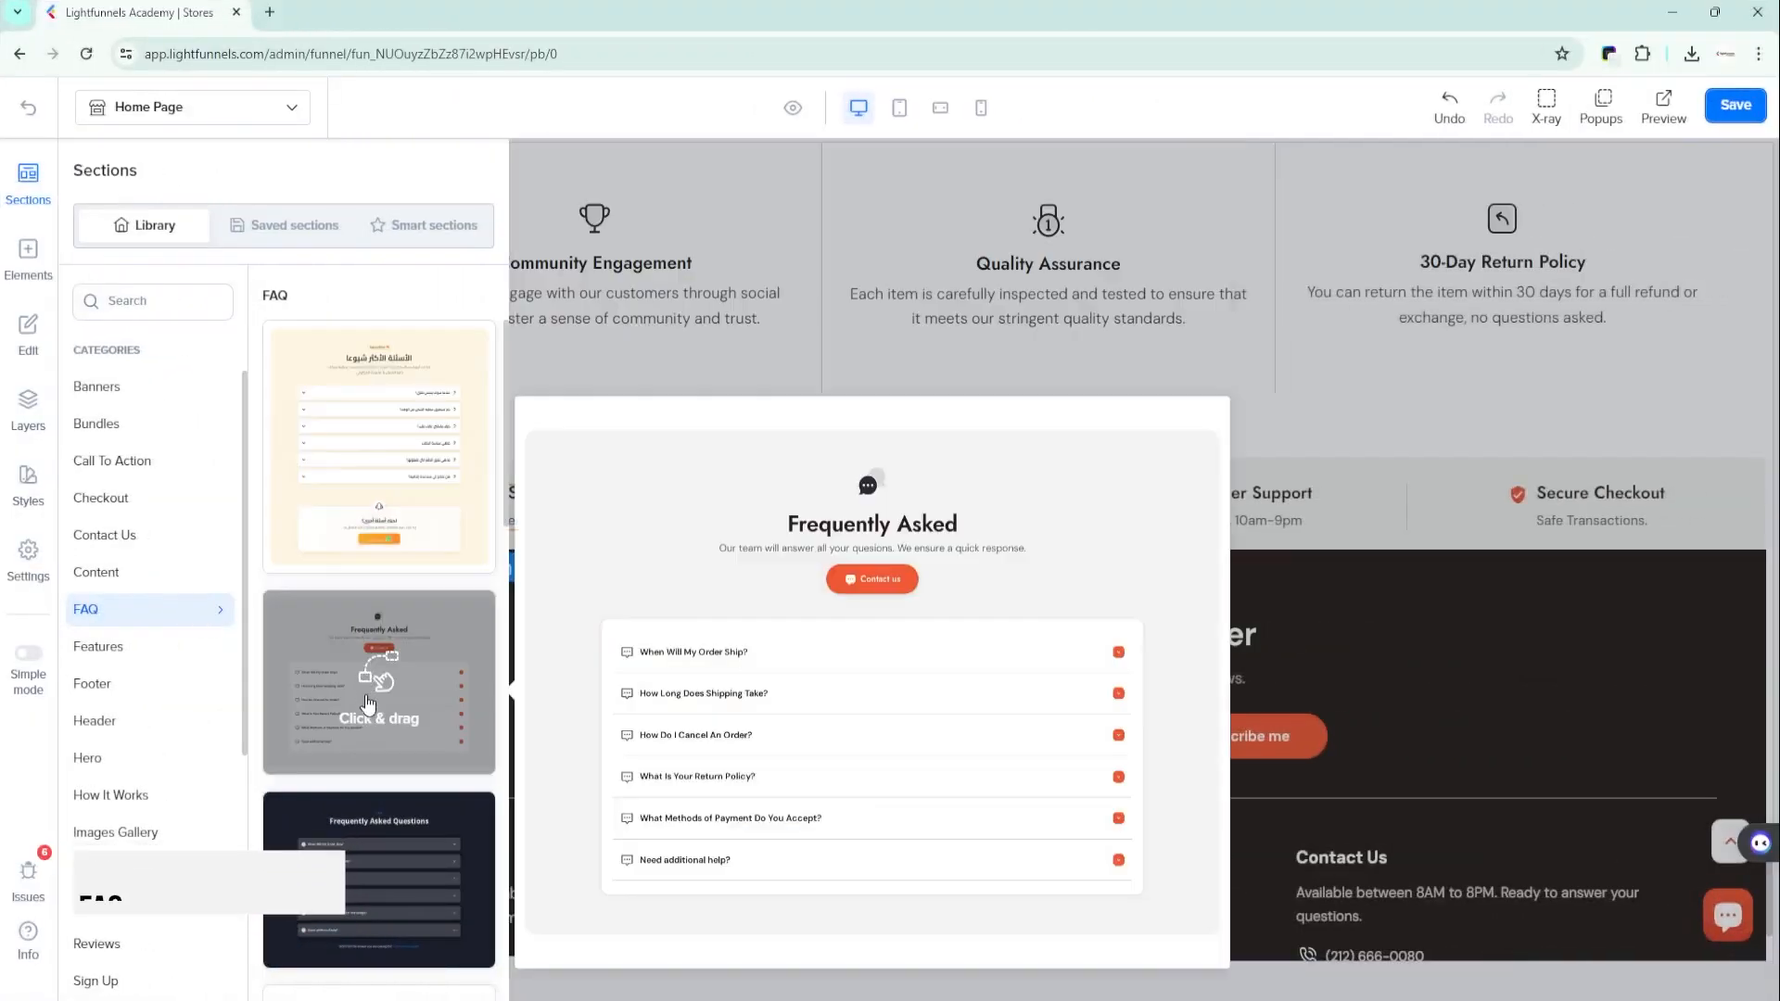
{"action": "scroll", "coordinate": [361, 862], "scroll_direction": "down", "scroll_amount": 3}
{"action": "mouse_move", "coordinate": [329, 851]}
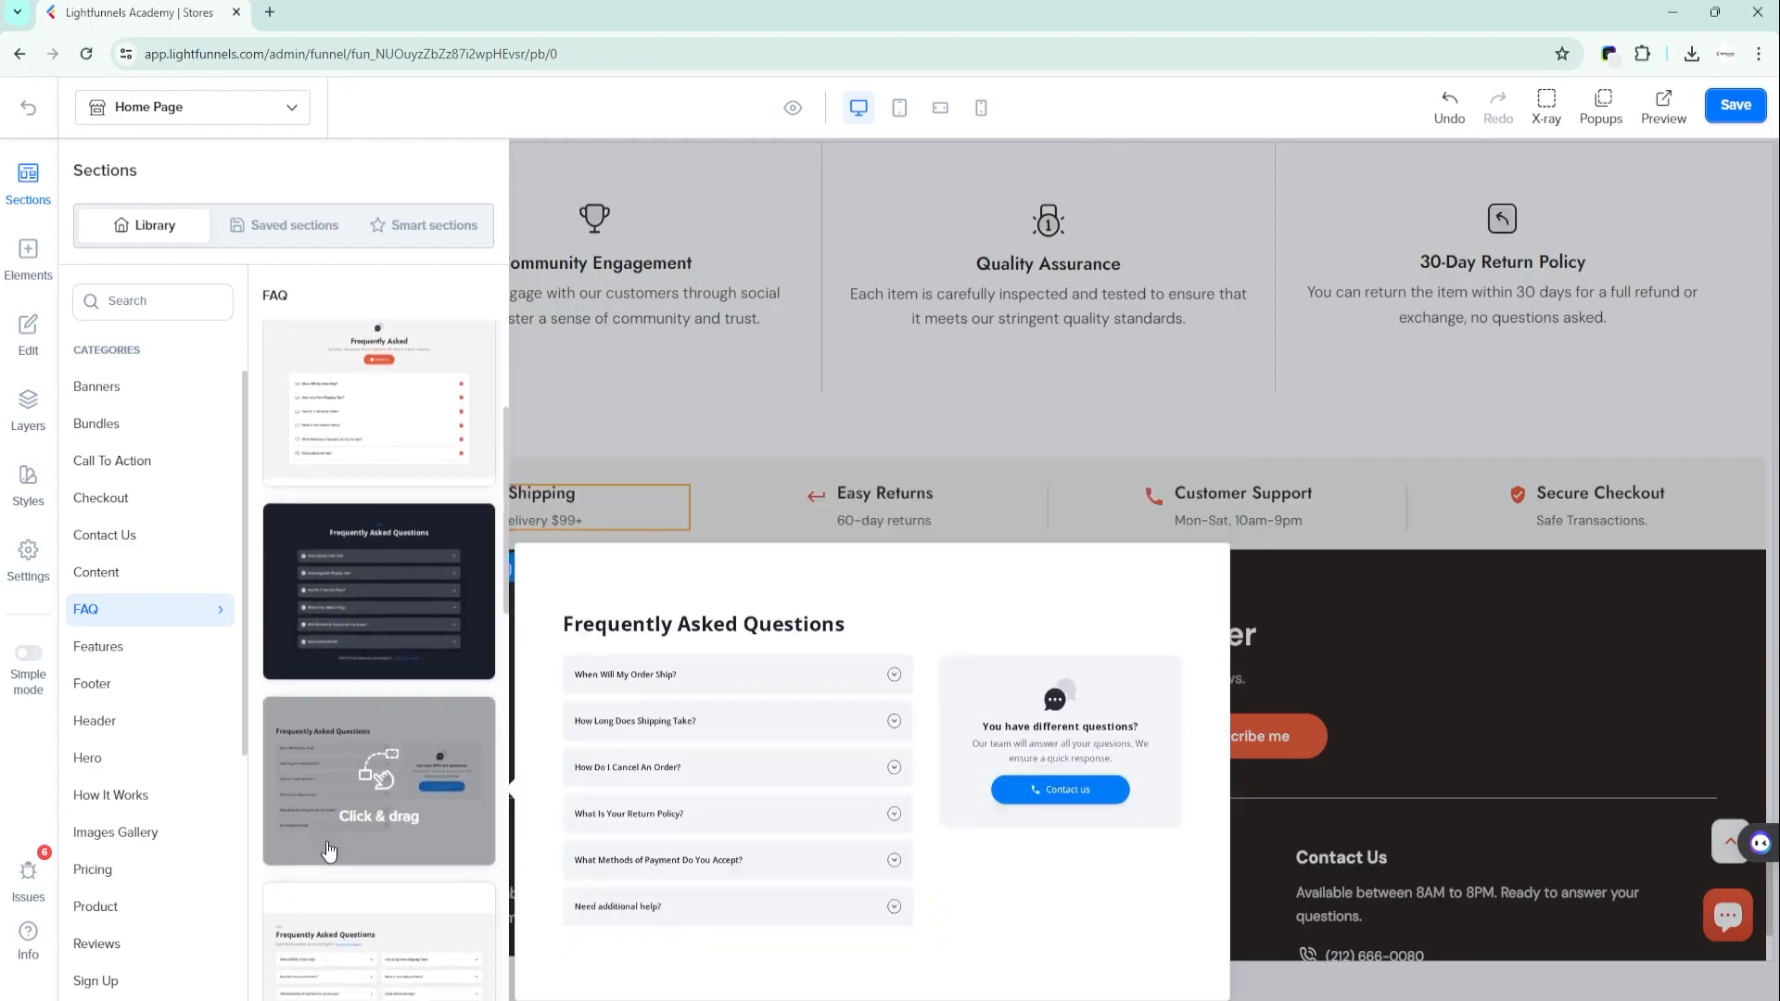
{"action": "scroll", "coordinate": [329, 851], "scroll_direction": "down", "scroll_amount": 3}
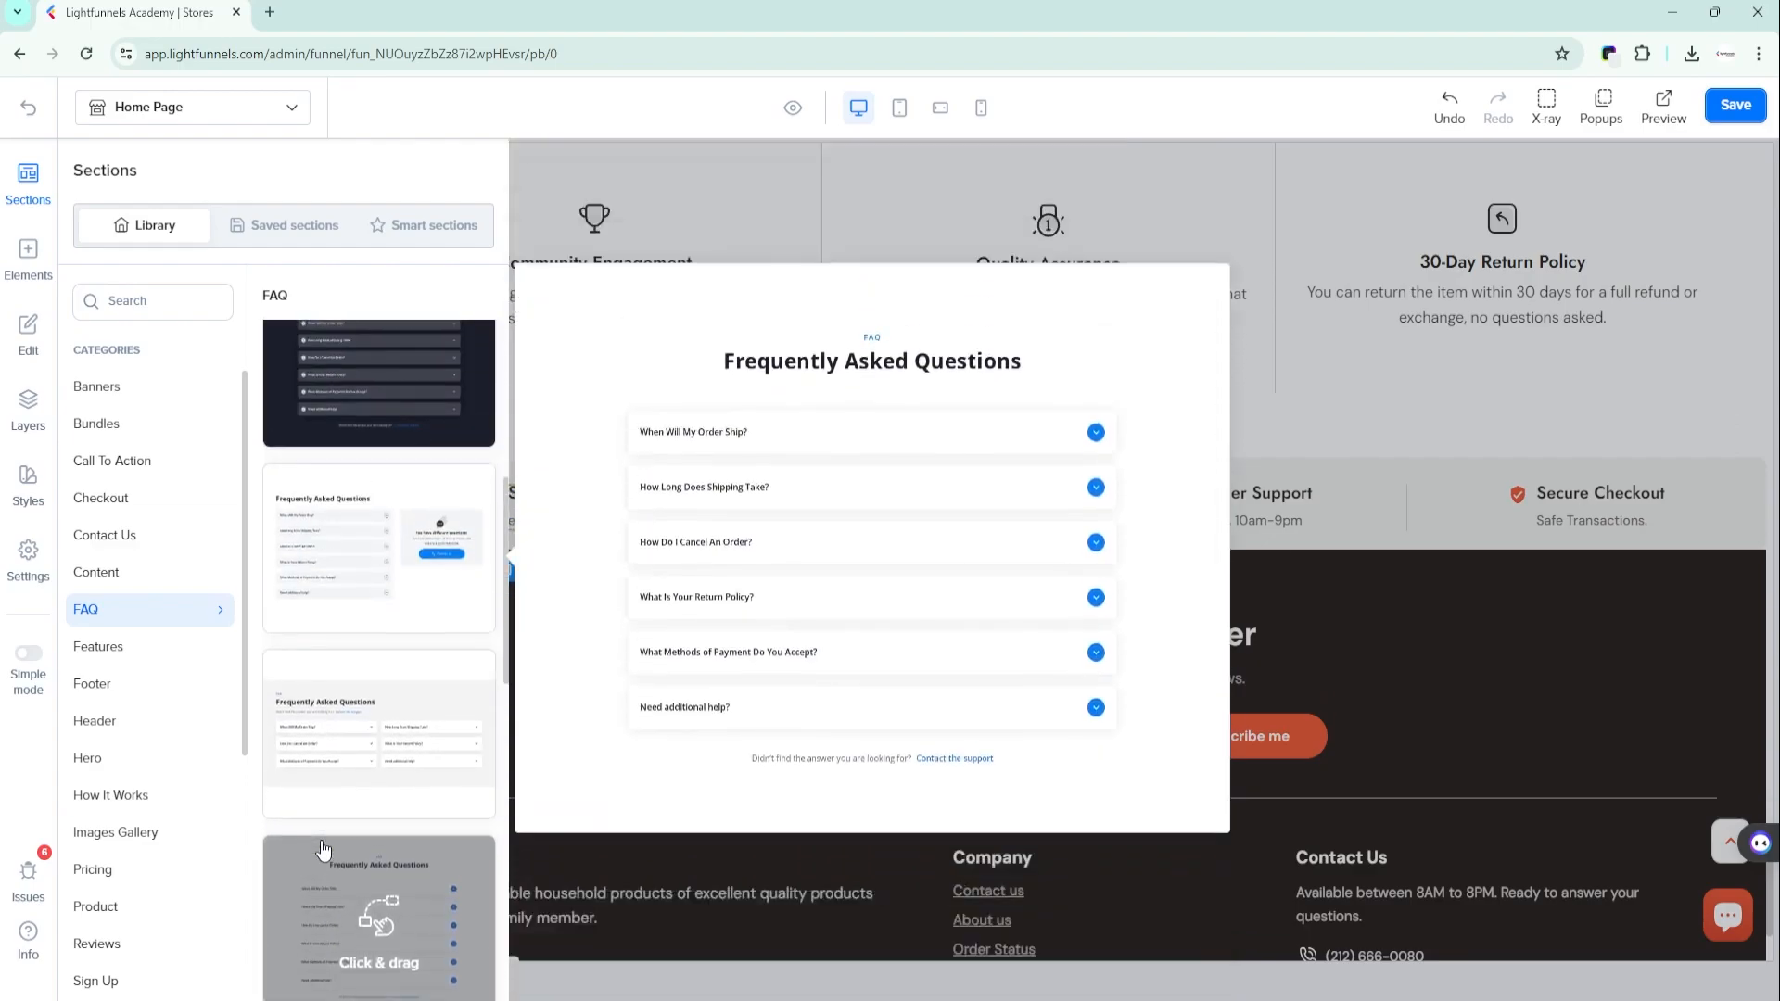
{"action": "scroll", "coordinate": [324, 849], "scroll_direction": "up", "scroll_amount": 6}
{"action": "left_click_drag", "start_coordinate": [297, 653], "coordinate": [978, 545]}
{"action": "left_click_drag", "start_coordinate": [1065, 802], "coordinate": [1065, 810]}
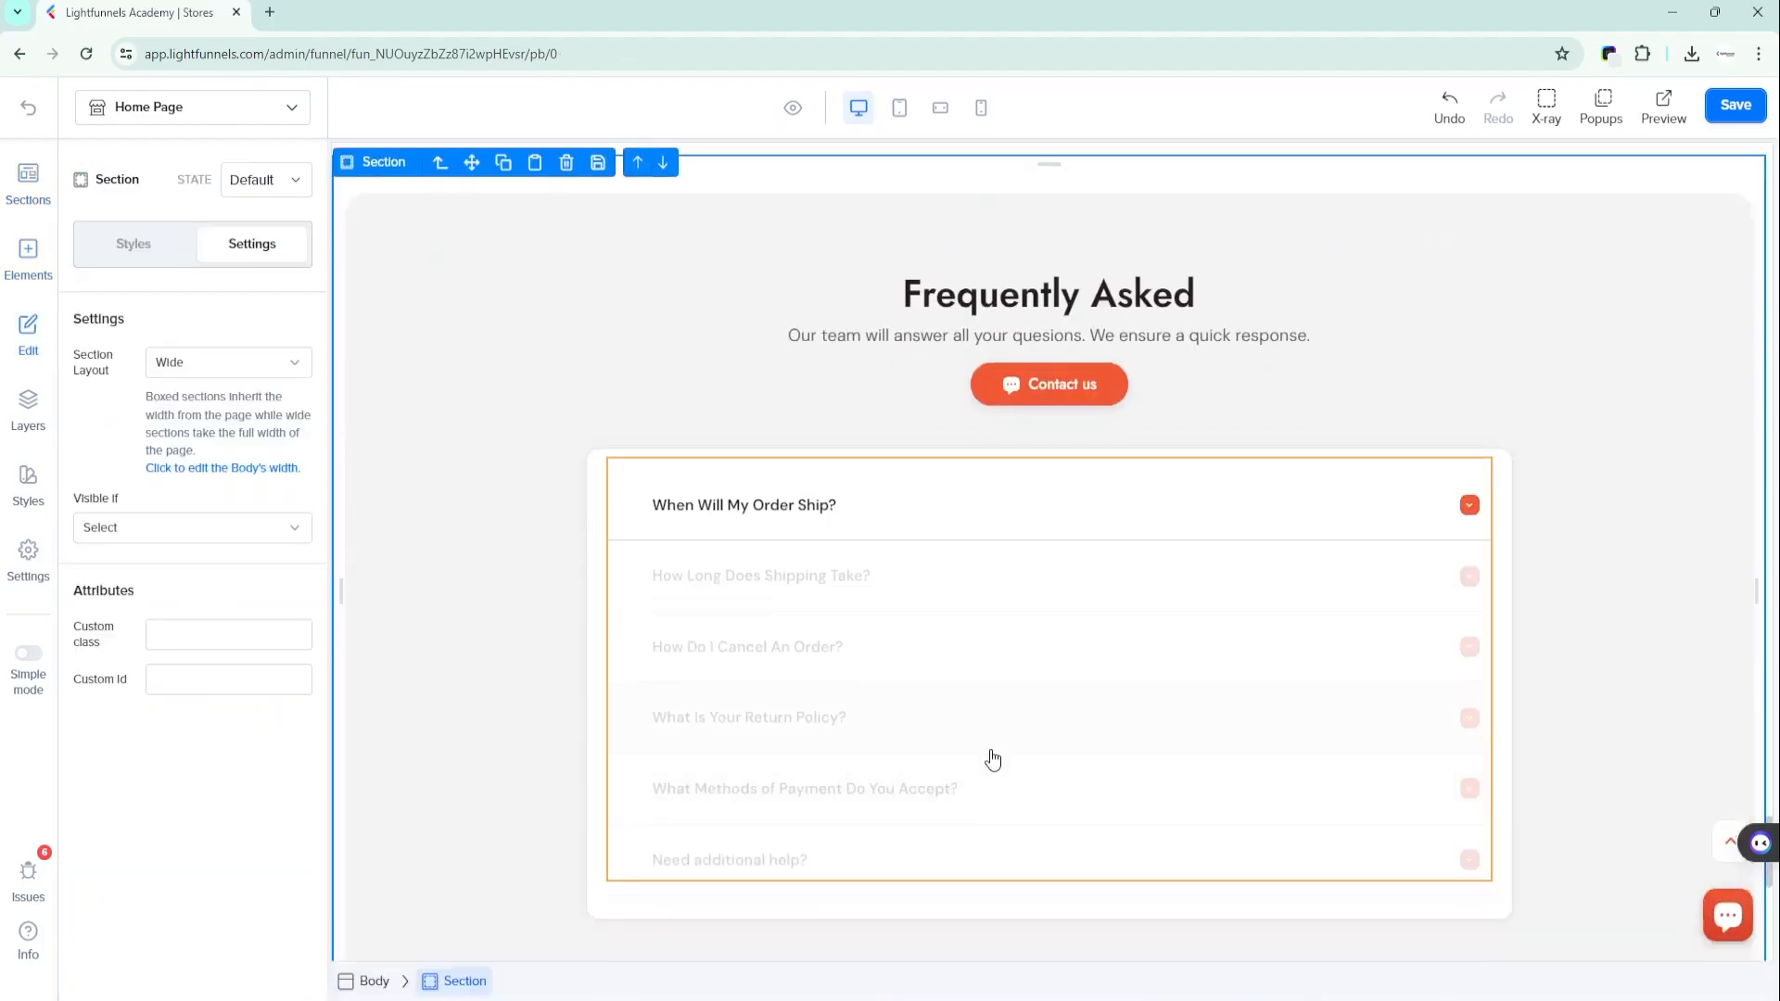
{"action": "scroll", "coordinate": [475, 493], "scroll_direction": "down", "scroll_amount": 2}
- Add the six-item "This Product Features" section from the Features category between "Why Our Store?" and "Frequently Asked"
{"action": "left_click", "coordinate": [468, 441]}
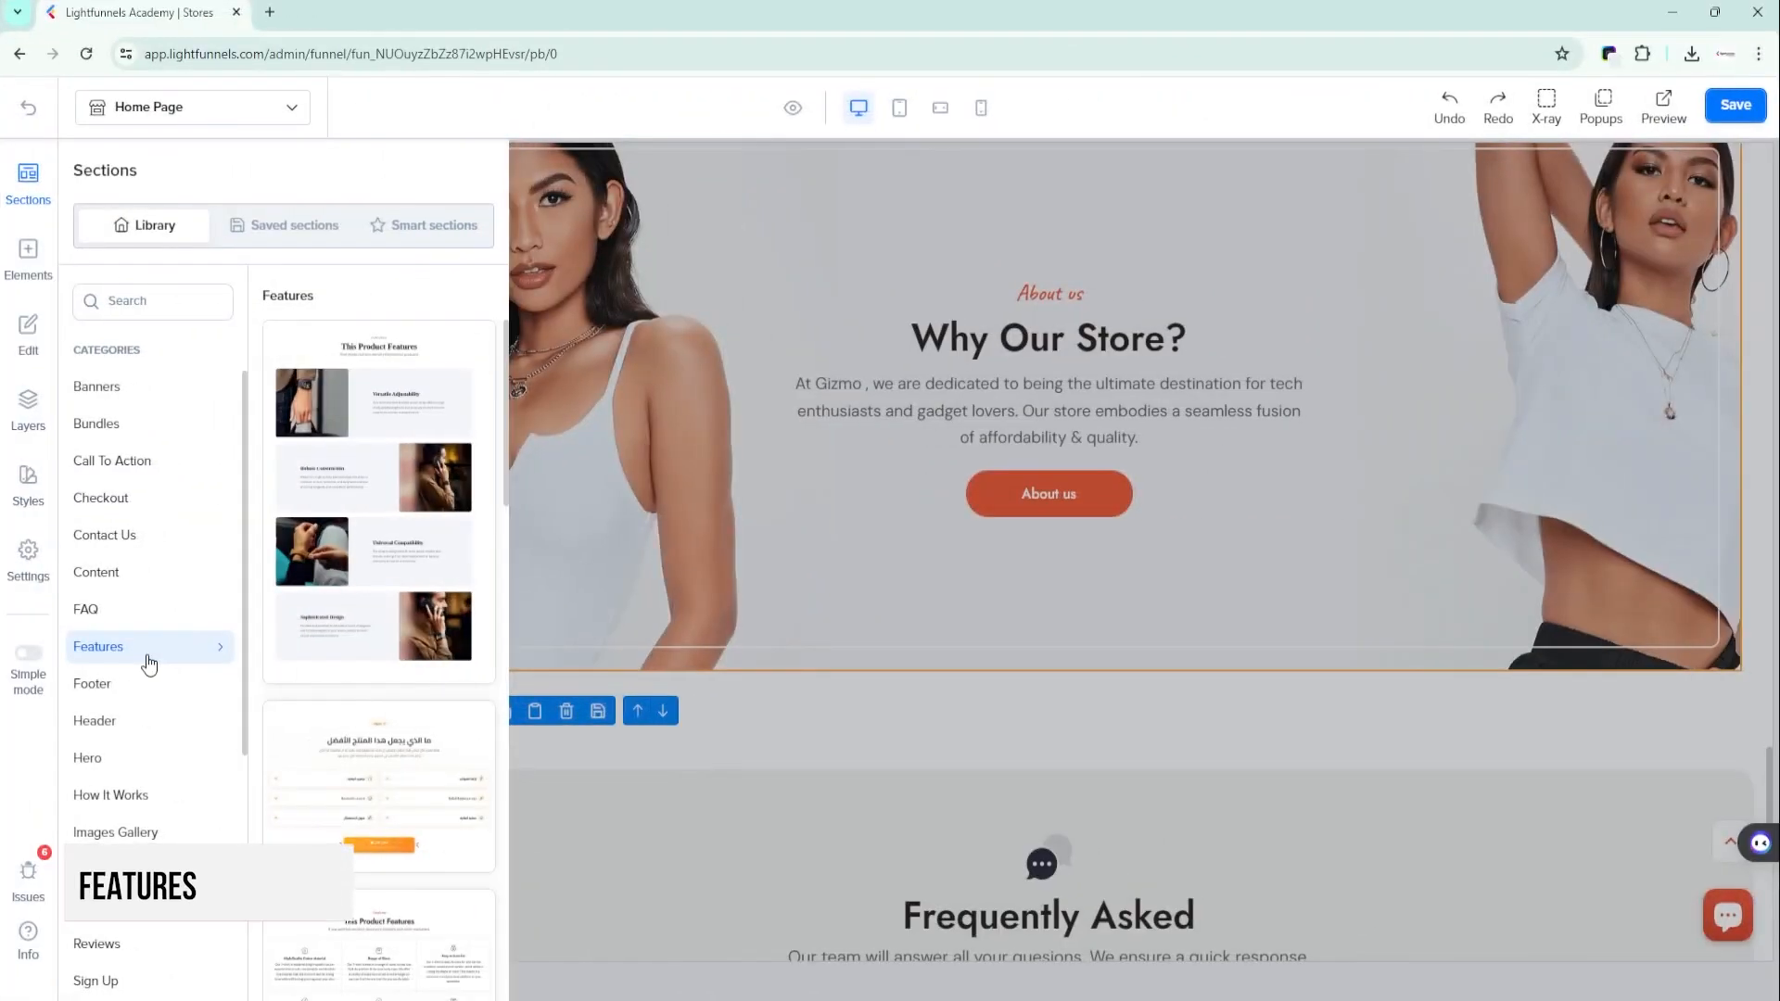
{"action": "scroll", "coordinate": [351, 552], "scroll_direction": "down", "scroll_amount": 6}
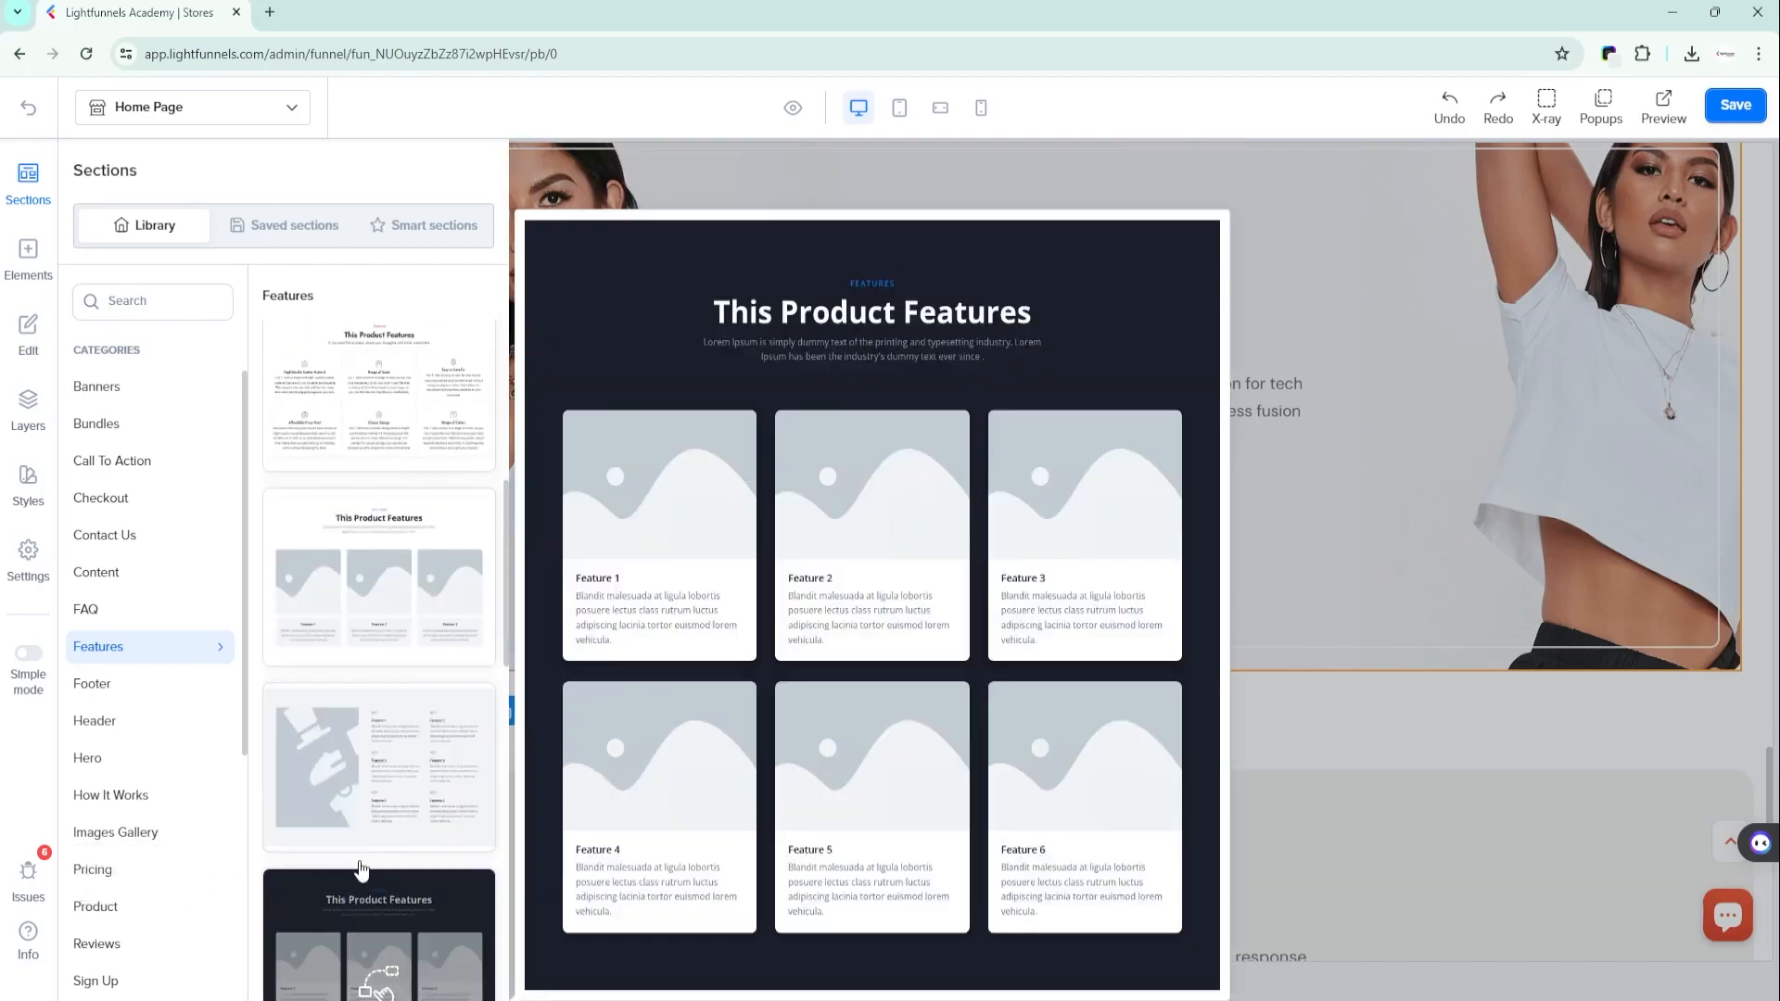
{"action": "mouse_move", "coordinate": [389, 635]}
{"action": "scroll", "coordinate": [389, 636], "scroll_direction": "up", "scroll_amount": 3}
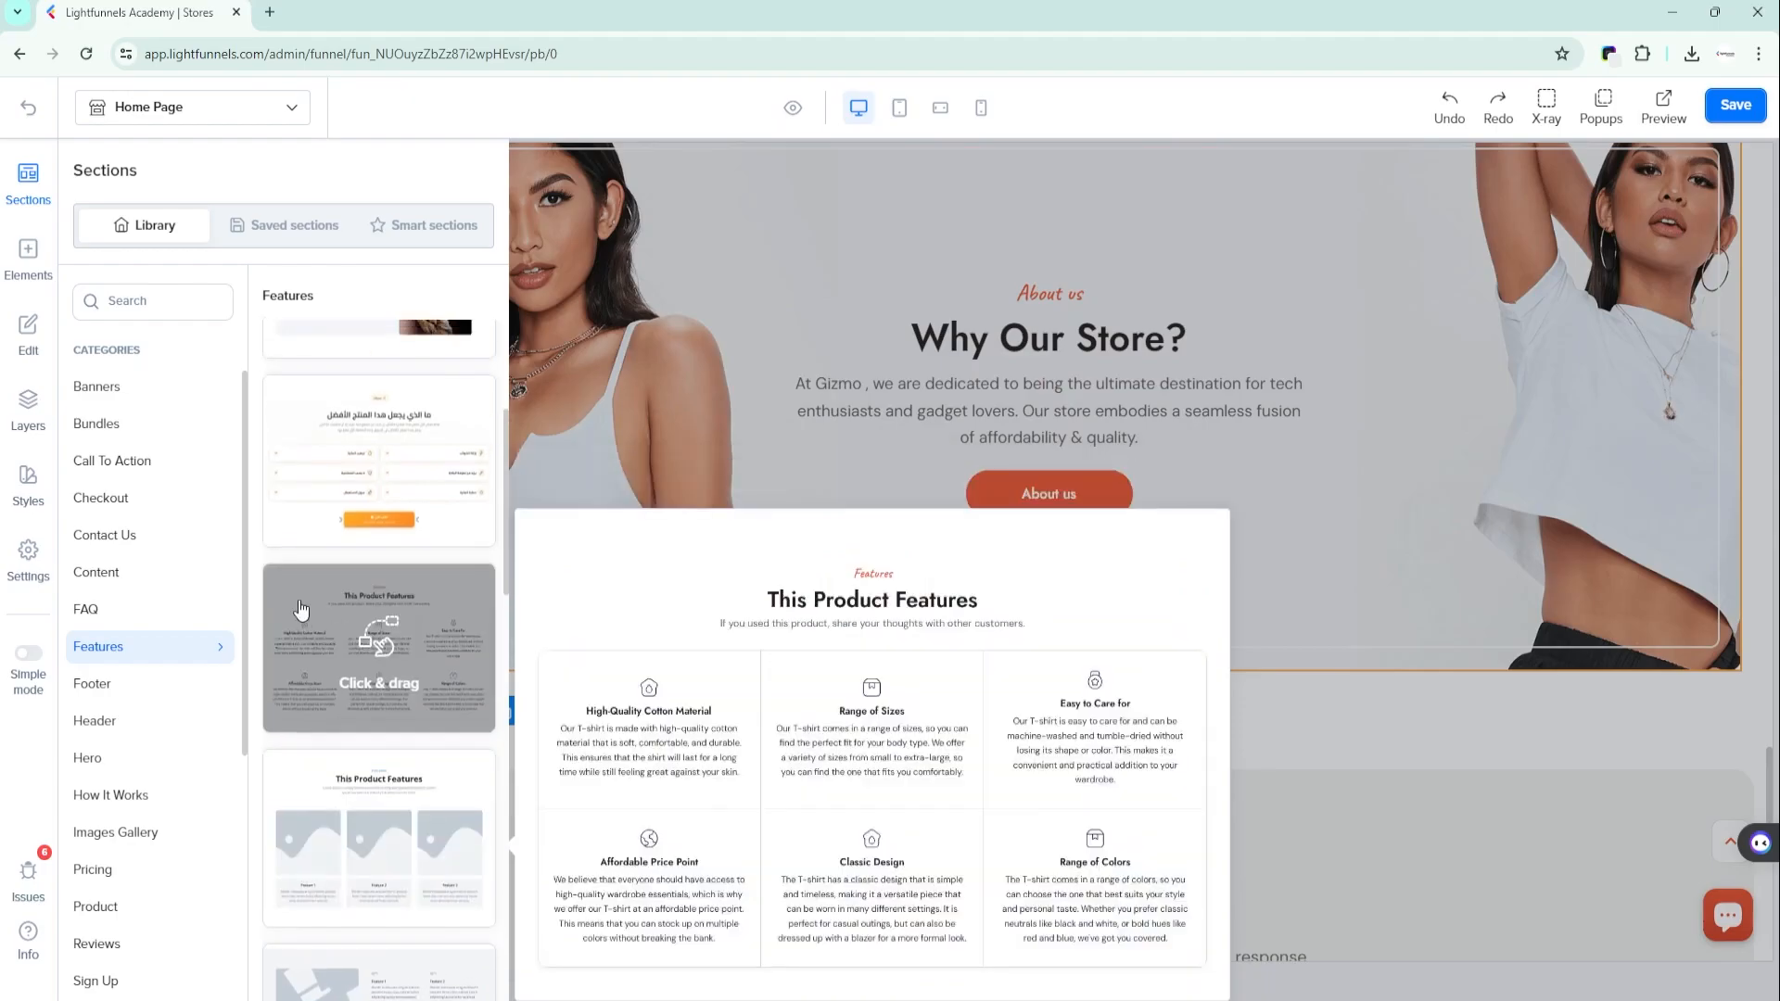
{"action": "left_click_drag", "start_coordinate": [300, 609], "coordinate": [757, 517]}
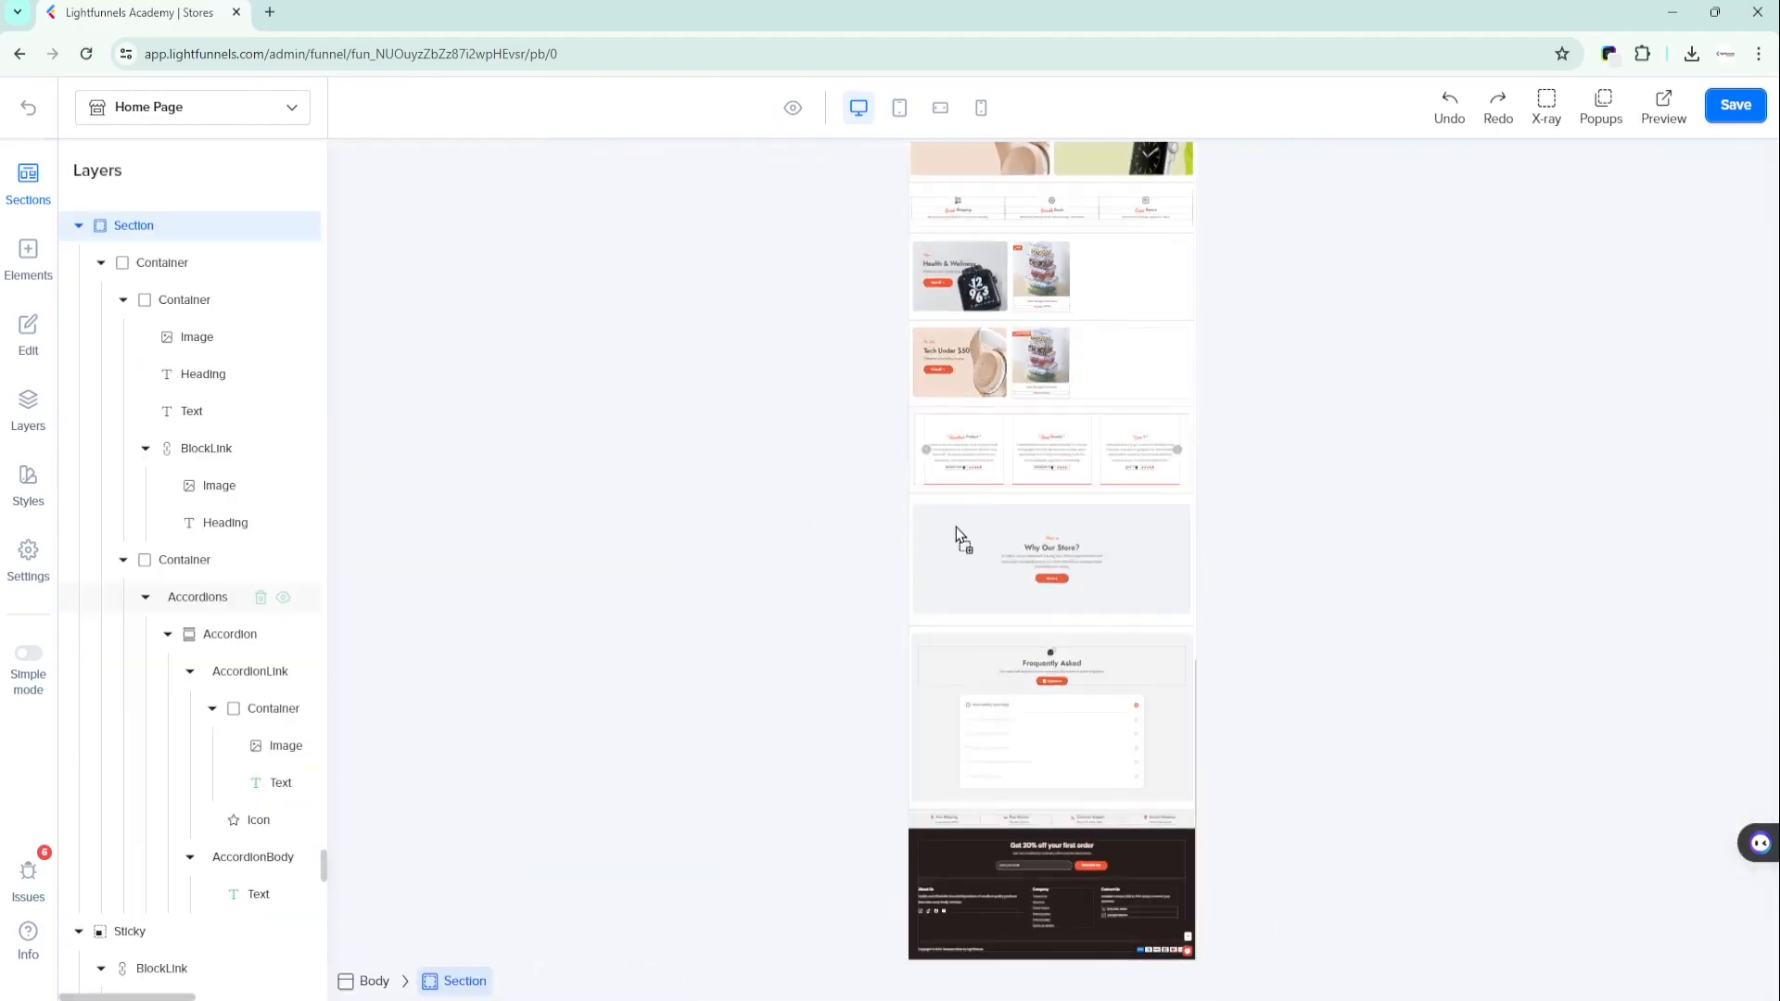
{"action": "left_click_drag", "start_coordinate": [1032, 600], "coordinate": [1022, 623]}
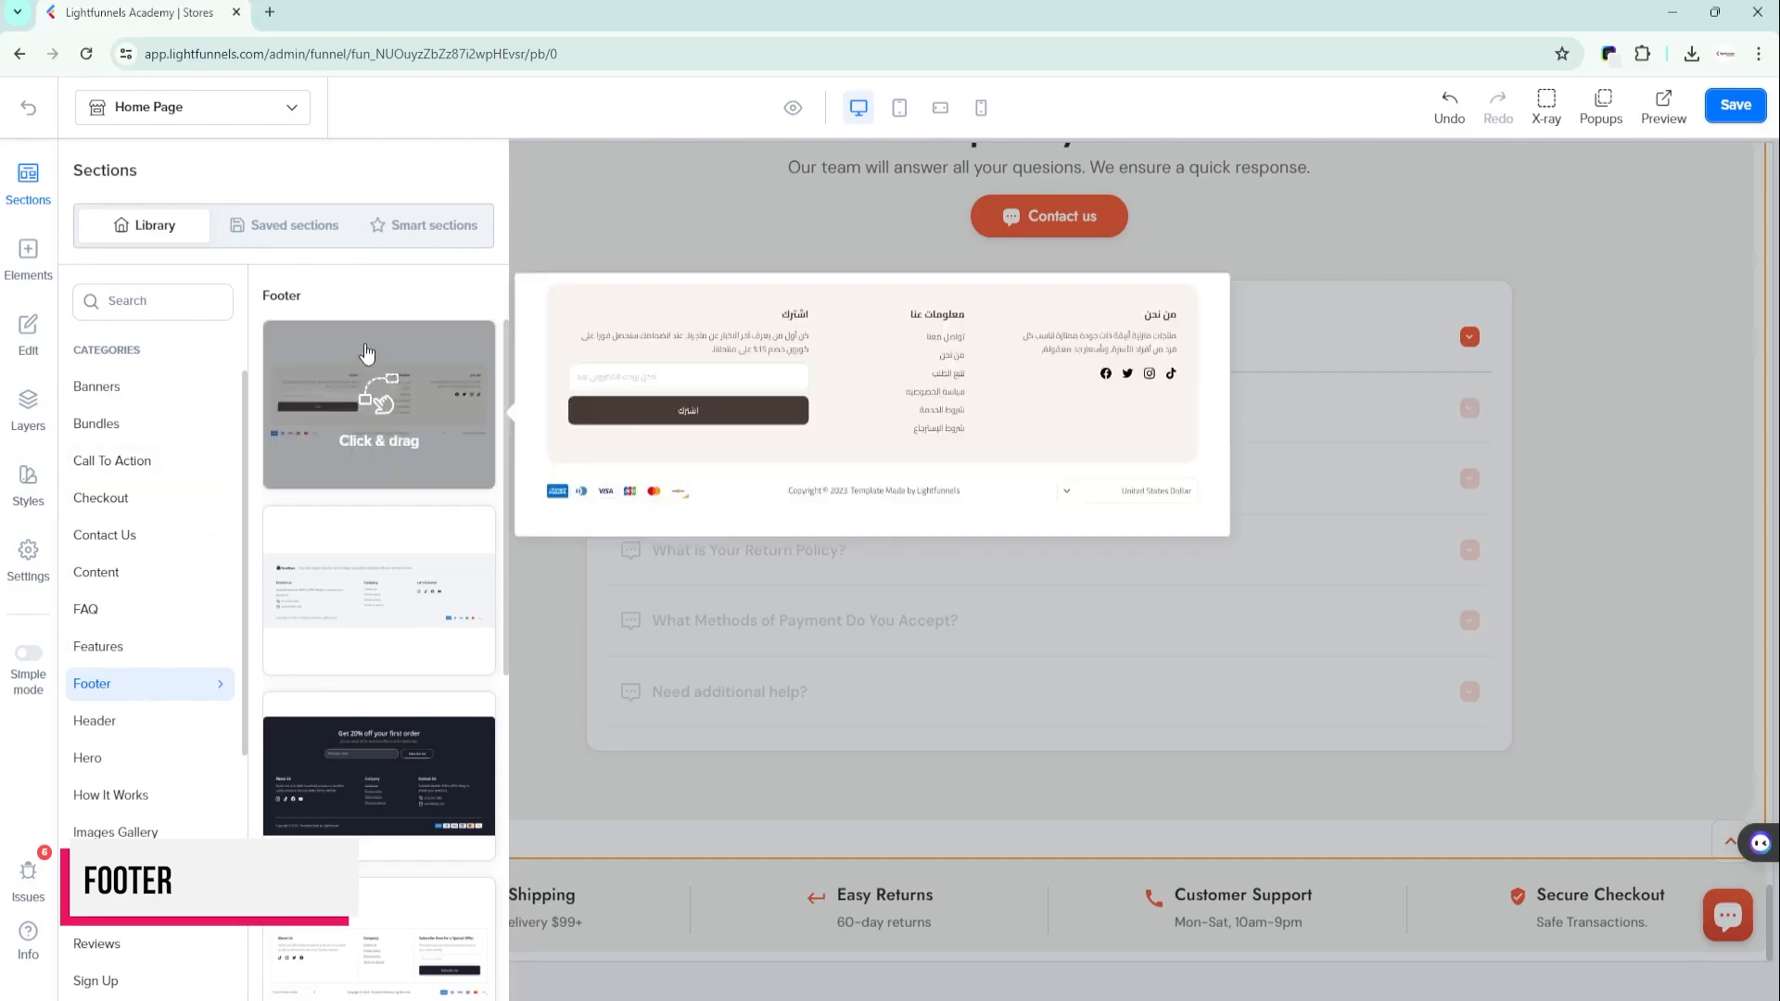
- Add the dark "Get 20% off your first order" footer from the Footer category near the bottom of the home page
{"action": "scroll", "coordinate": [361, 612], "scroll_direction": "down", "scroll_amount": 2}
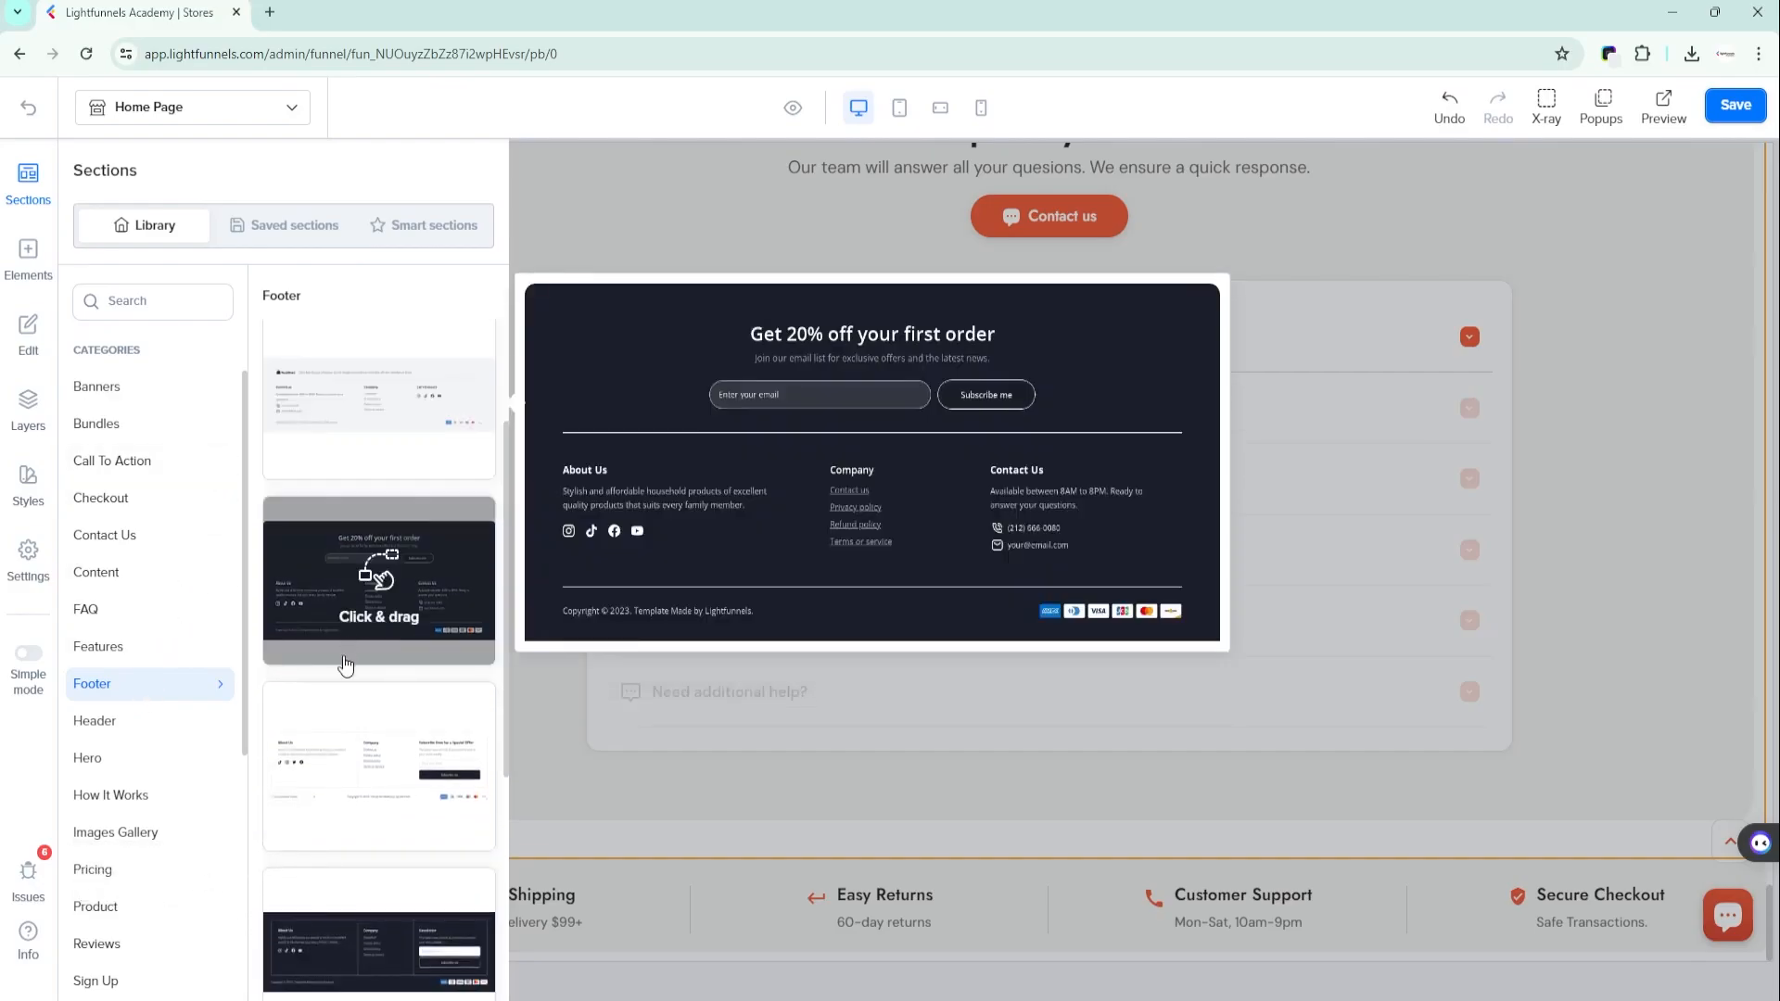
{"action": "scroll", "coordinate": [338, 816], "scroll_direction": "down", "scroll_amount": 3}
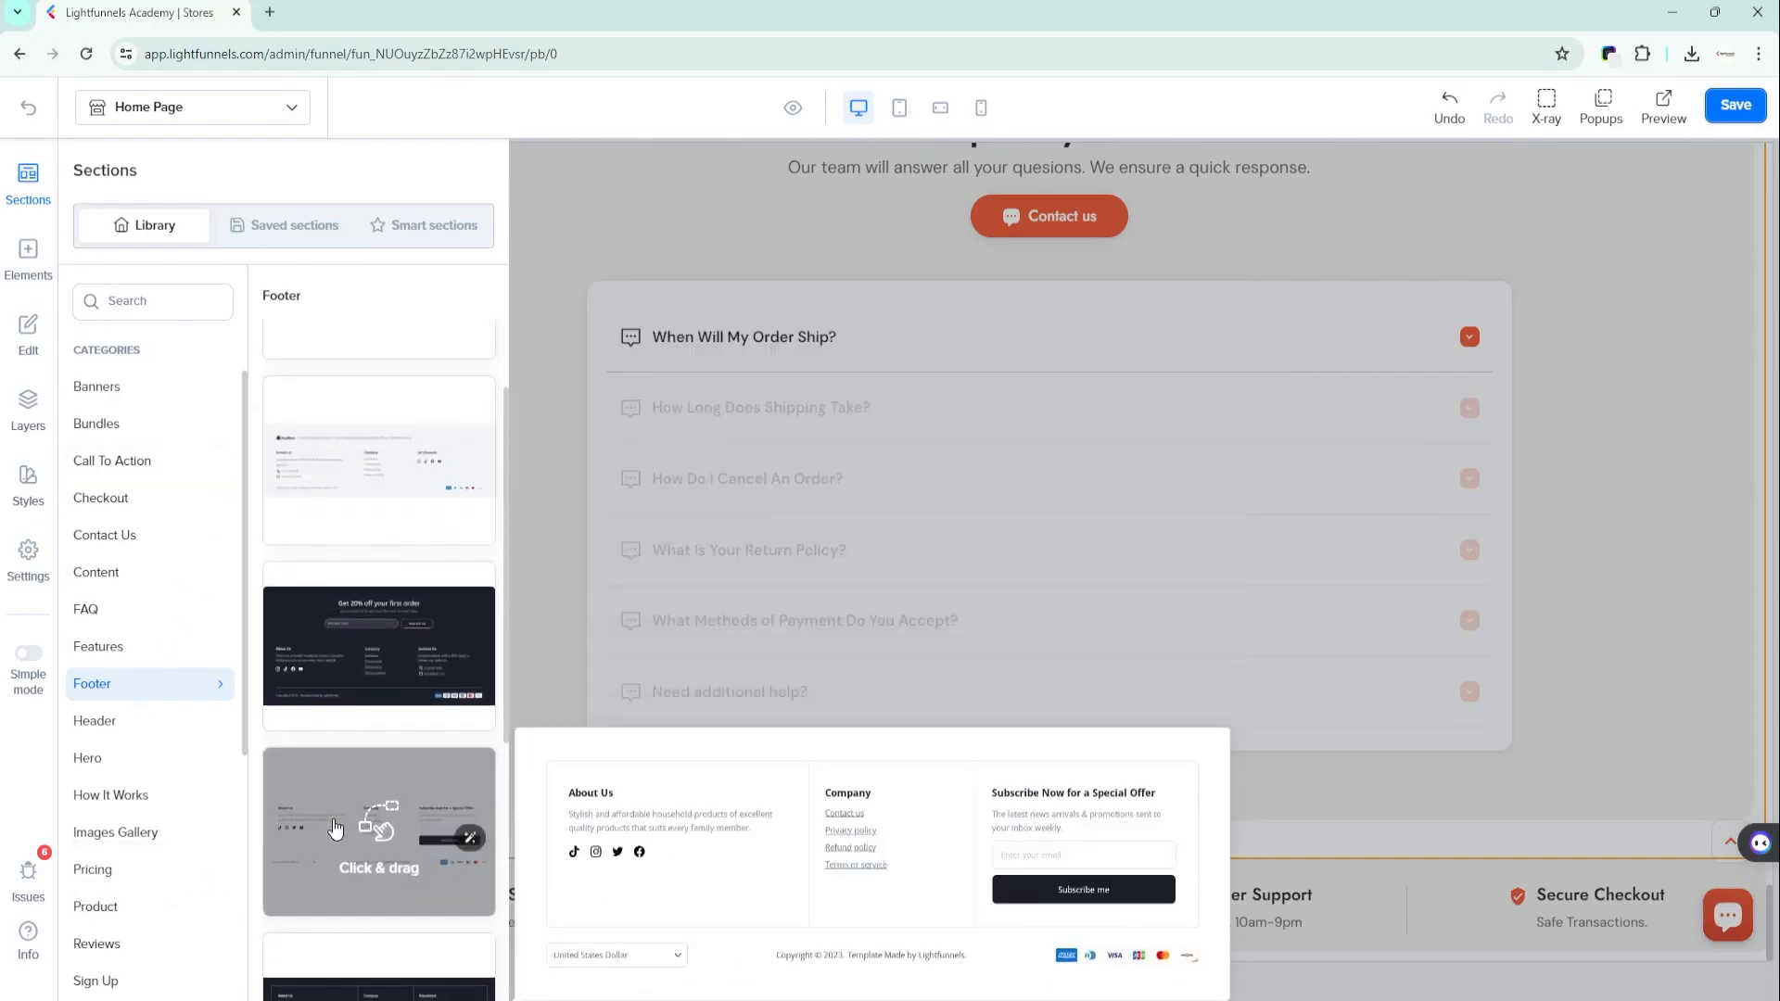
{"action": "left_click_drag", "start_coordinate": [292, 619], "coordinate": [1072, 818]}
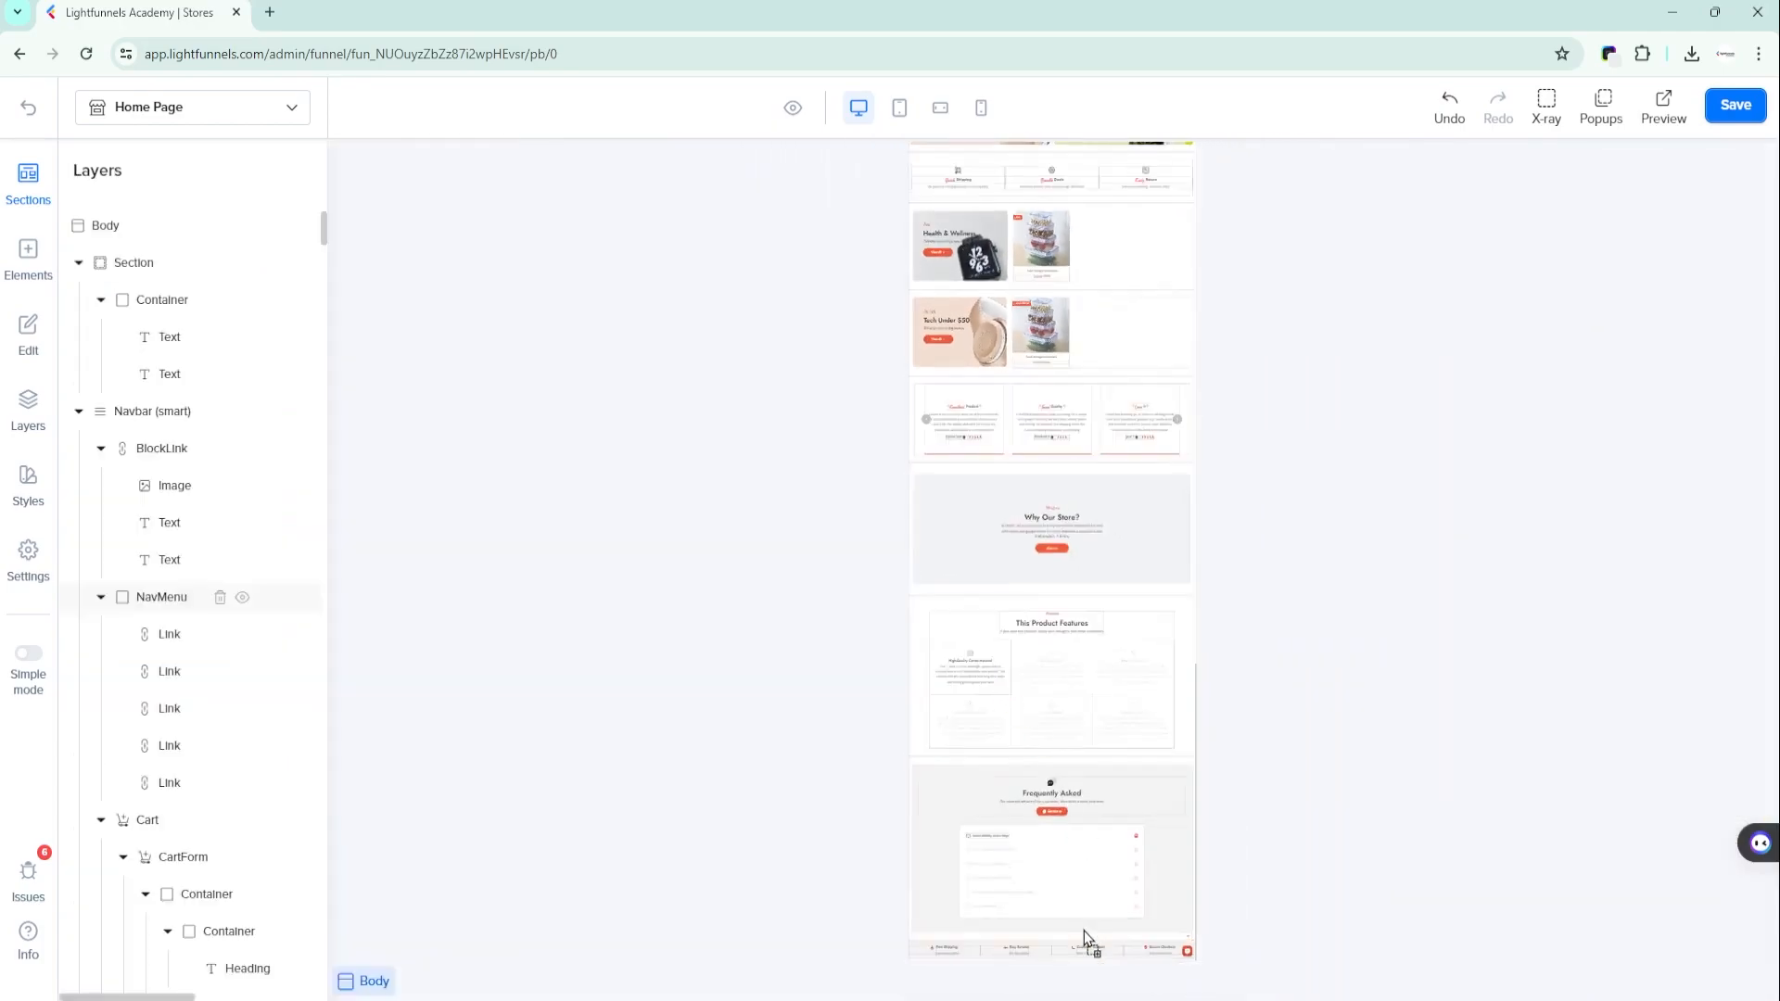
{"action": "left_click_drag", "start_coordinate": [1075, 967], "coordinate": [1052, 957]}
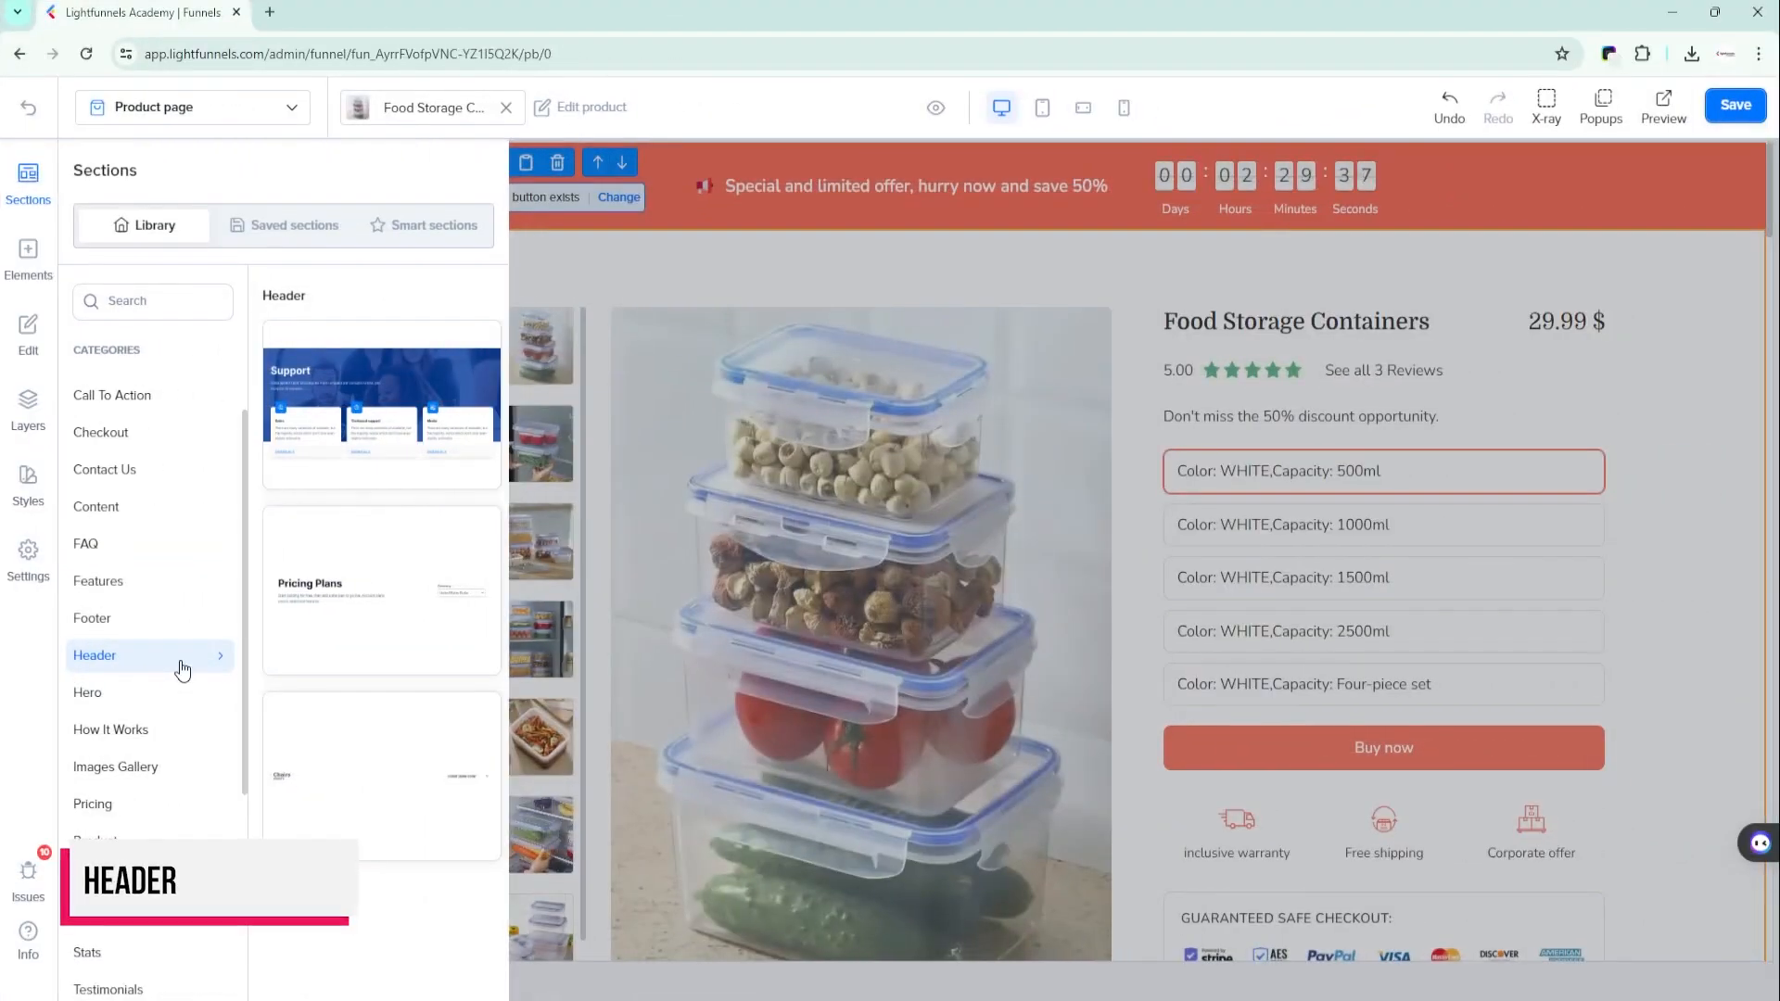
- Add the "Chairs" header with the currency selector from the Header category at the top of the product page and select its title
{"action": "mouse_move", "coordinate": [372, 452]}
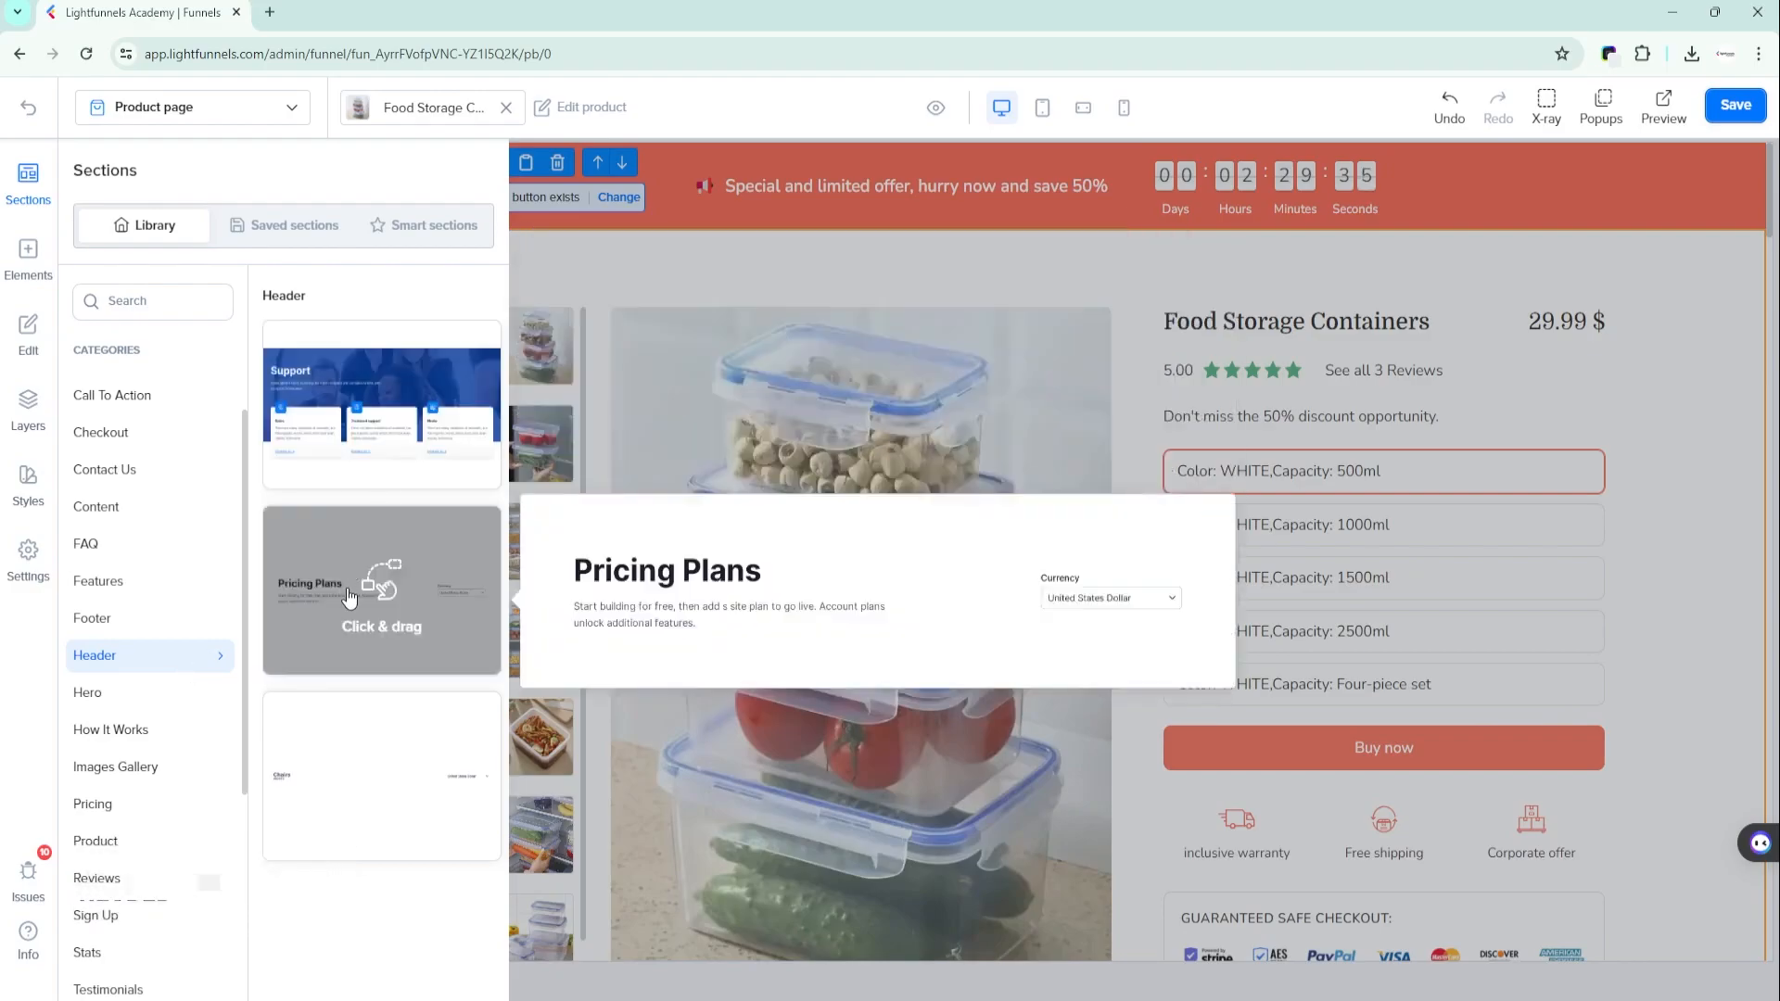
{"action": "mouse_move", "coordinate": [329, 707]}
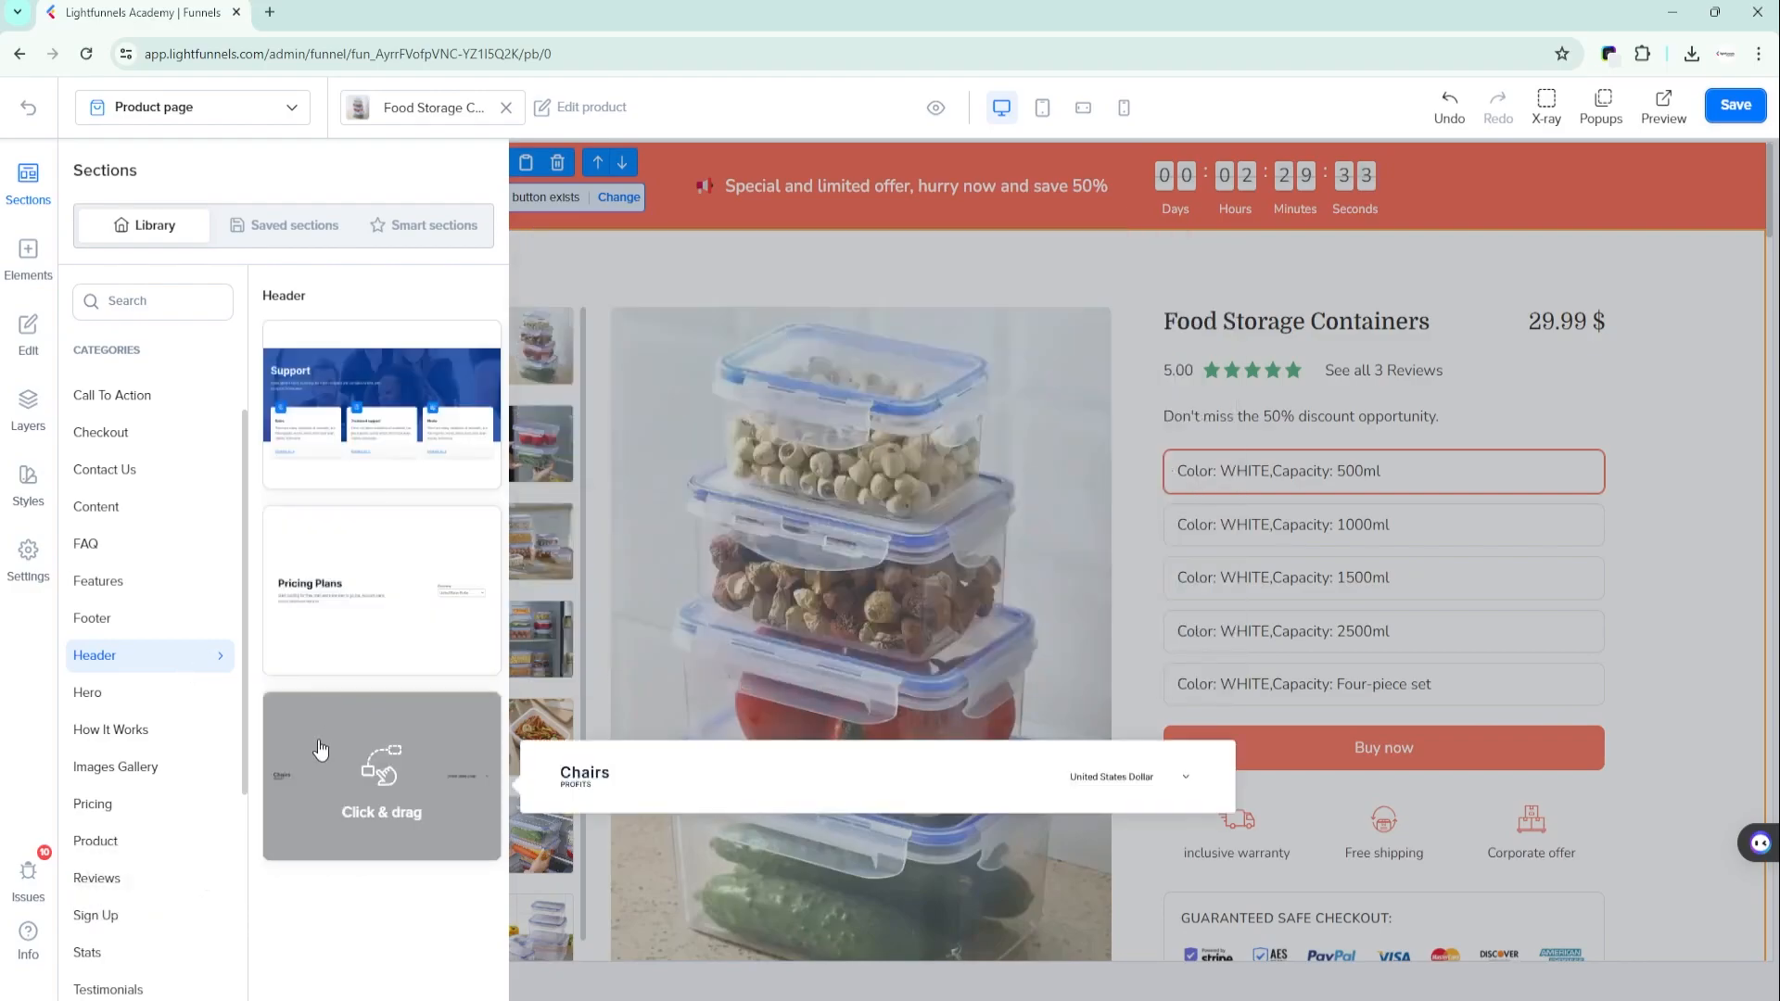
{"action": "left_click_drag", "start_coordinate": [320, 749], "coordinate": [1027, 170]}
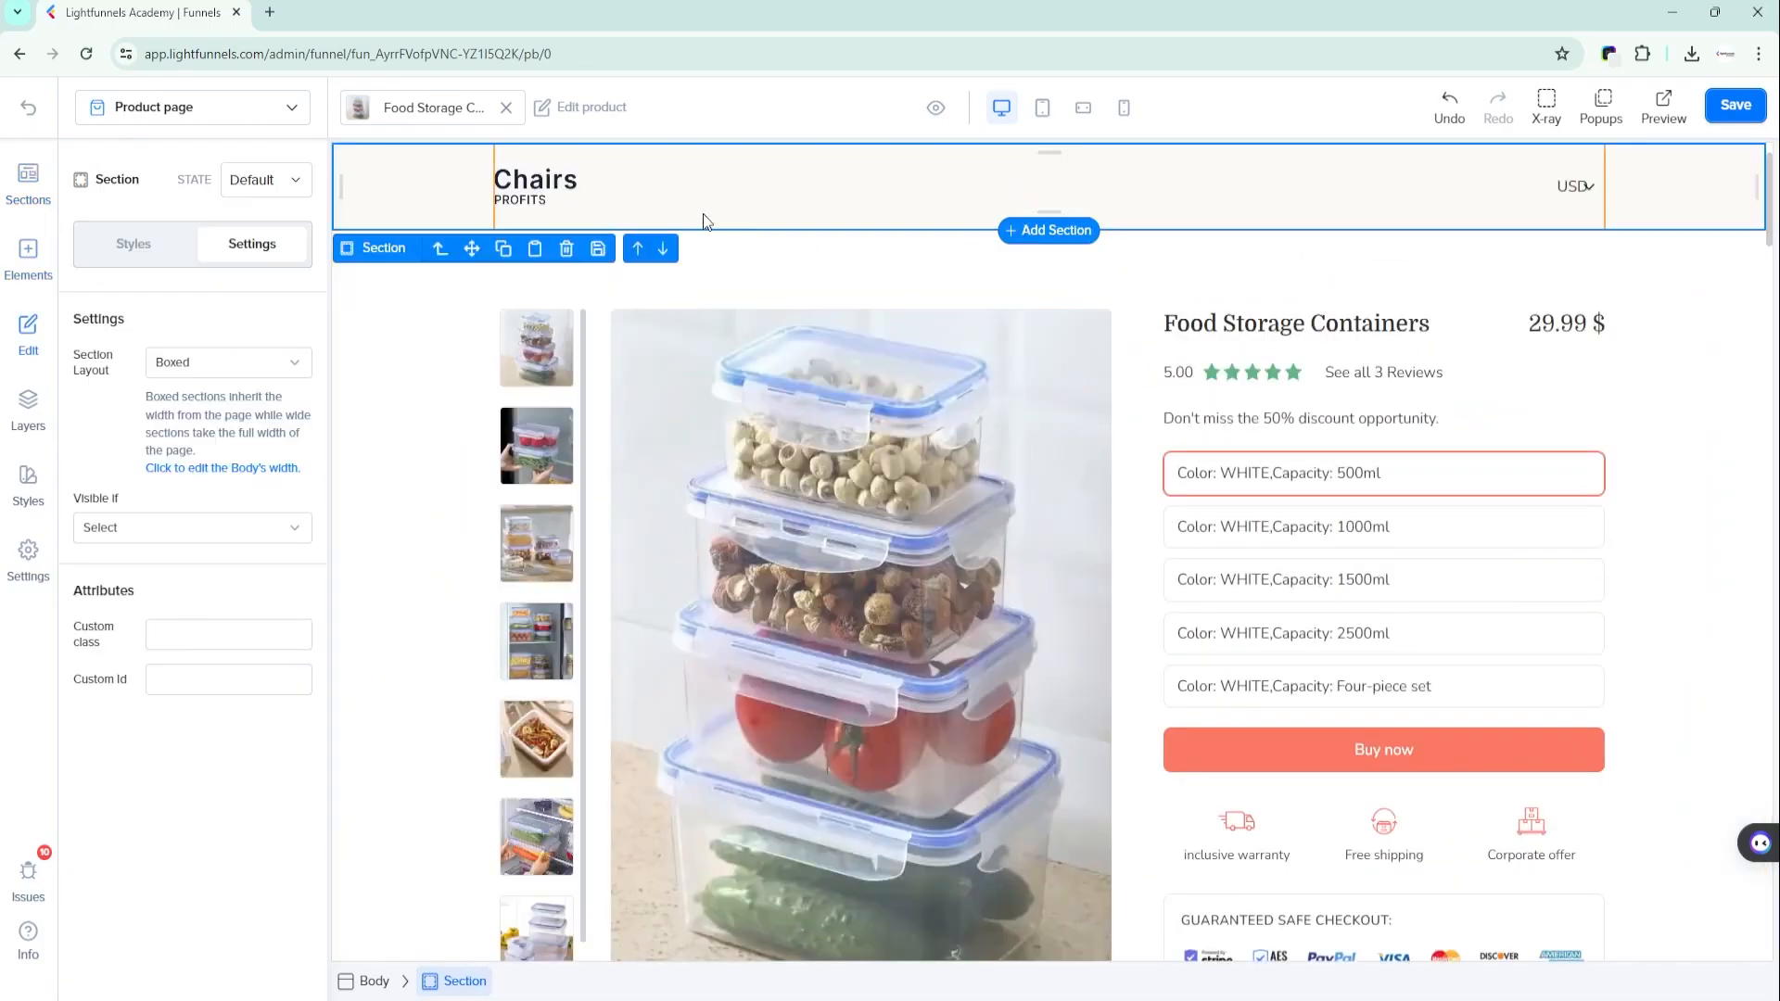
{"action": "left_click", "coordinate": [560, 193]}
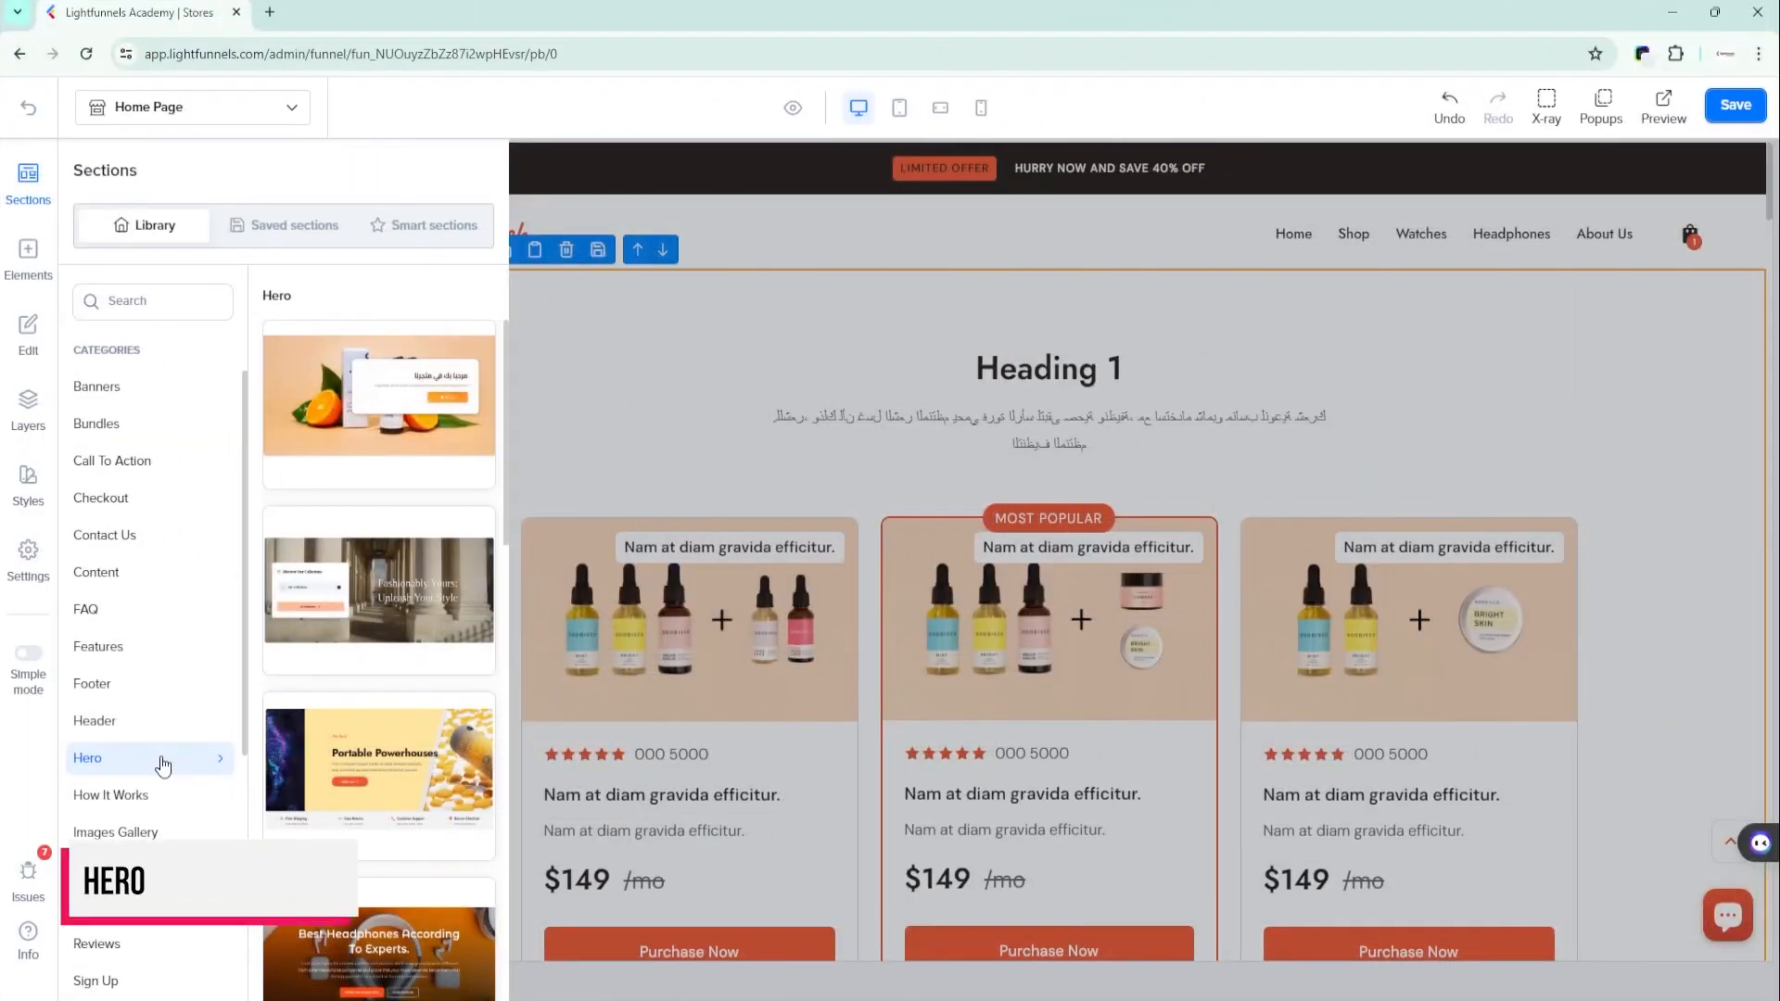
- Add the "Portable Powerhouses" section from the Hero category below the home page's navigation bar and page back through its carousel slides
{"action": "mouse_move", "coordinate": [352, 779]}
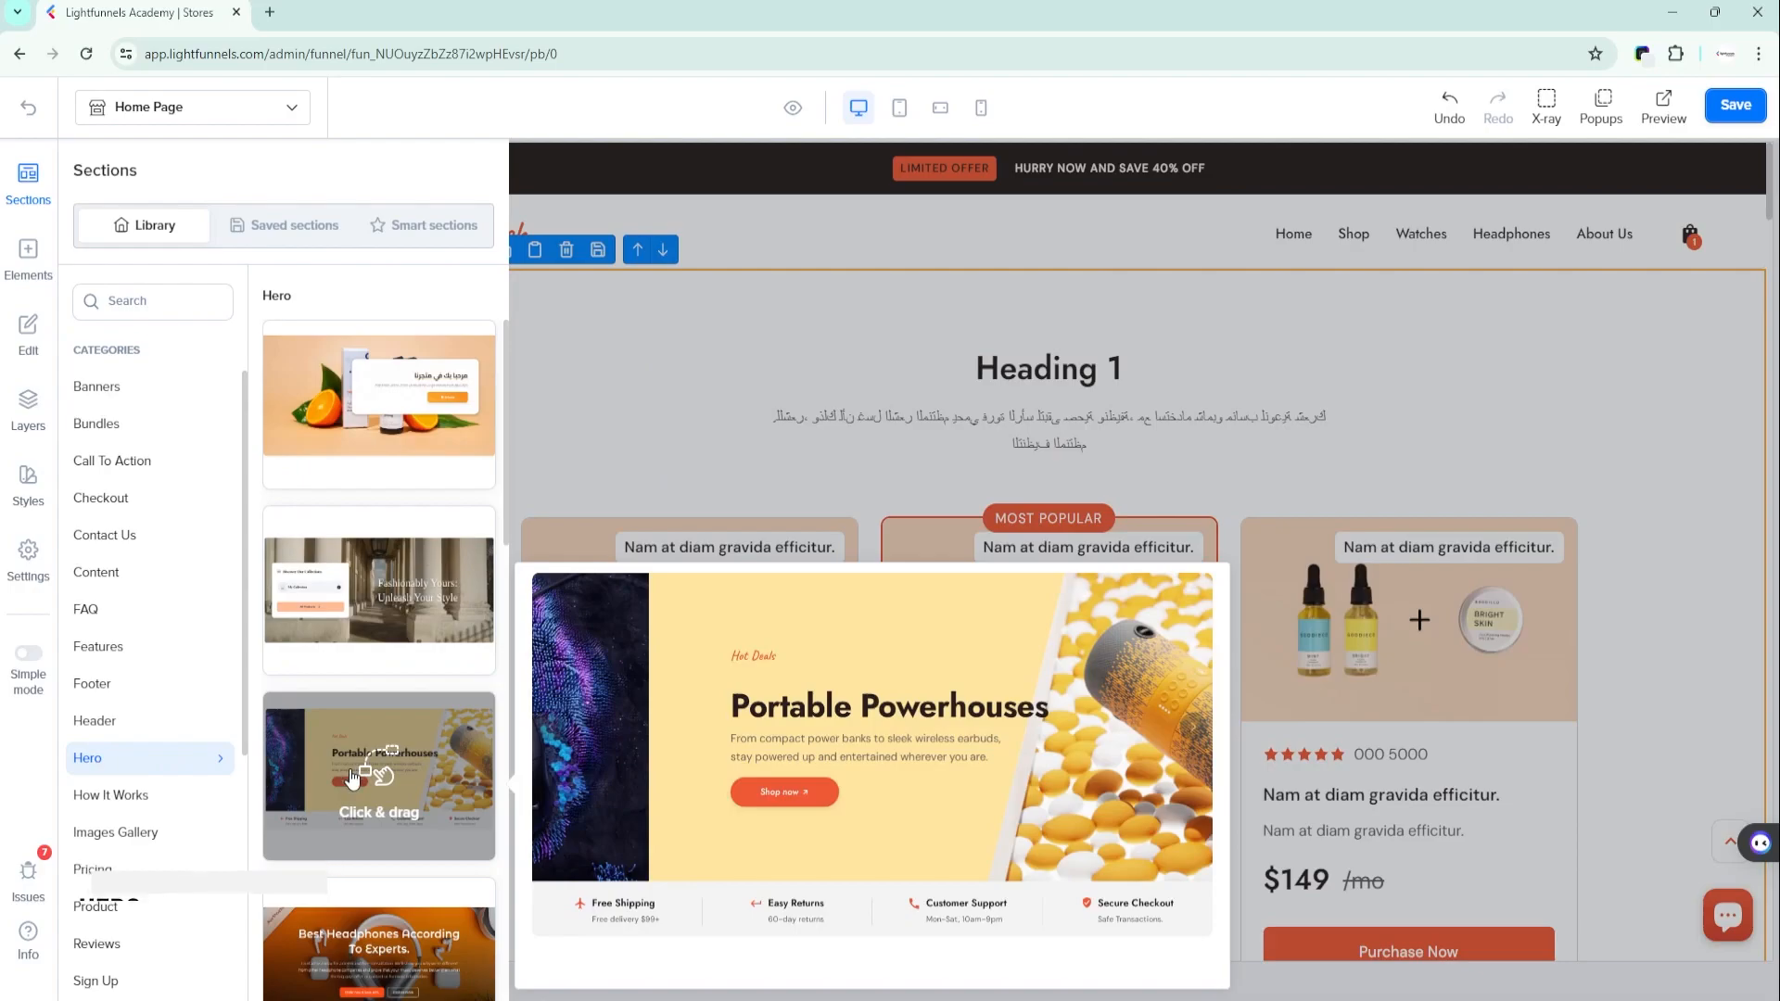
{"action": "scroll", "coordinate": [352, 779], "scroll_direction": "down", "scroll_amount": 8}
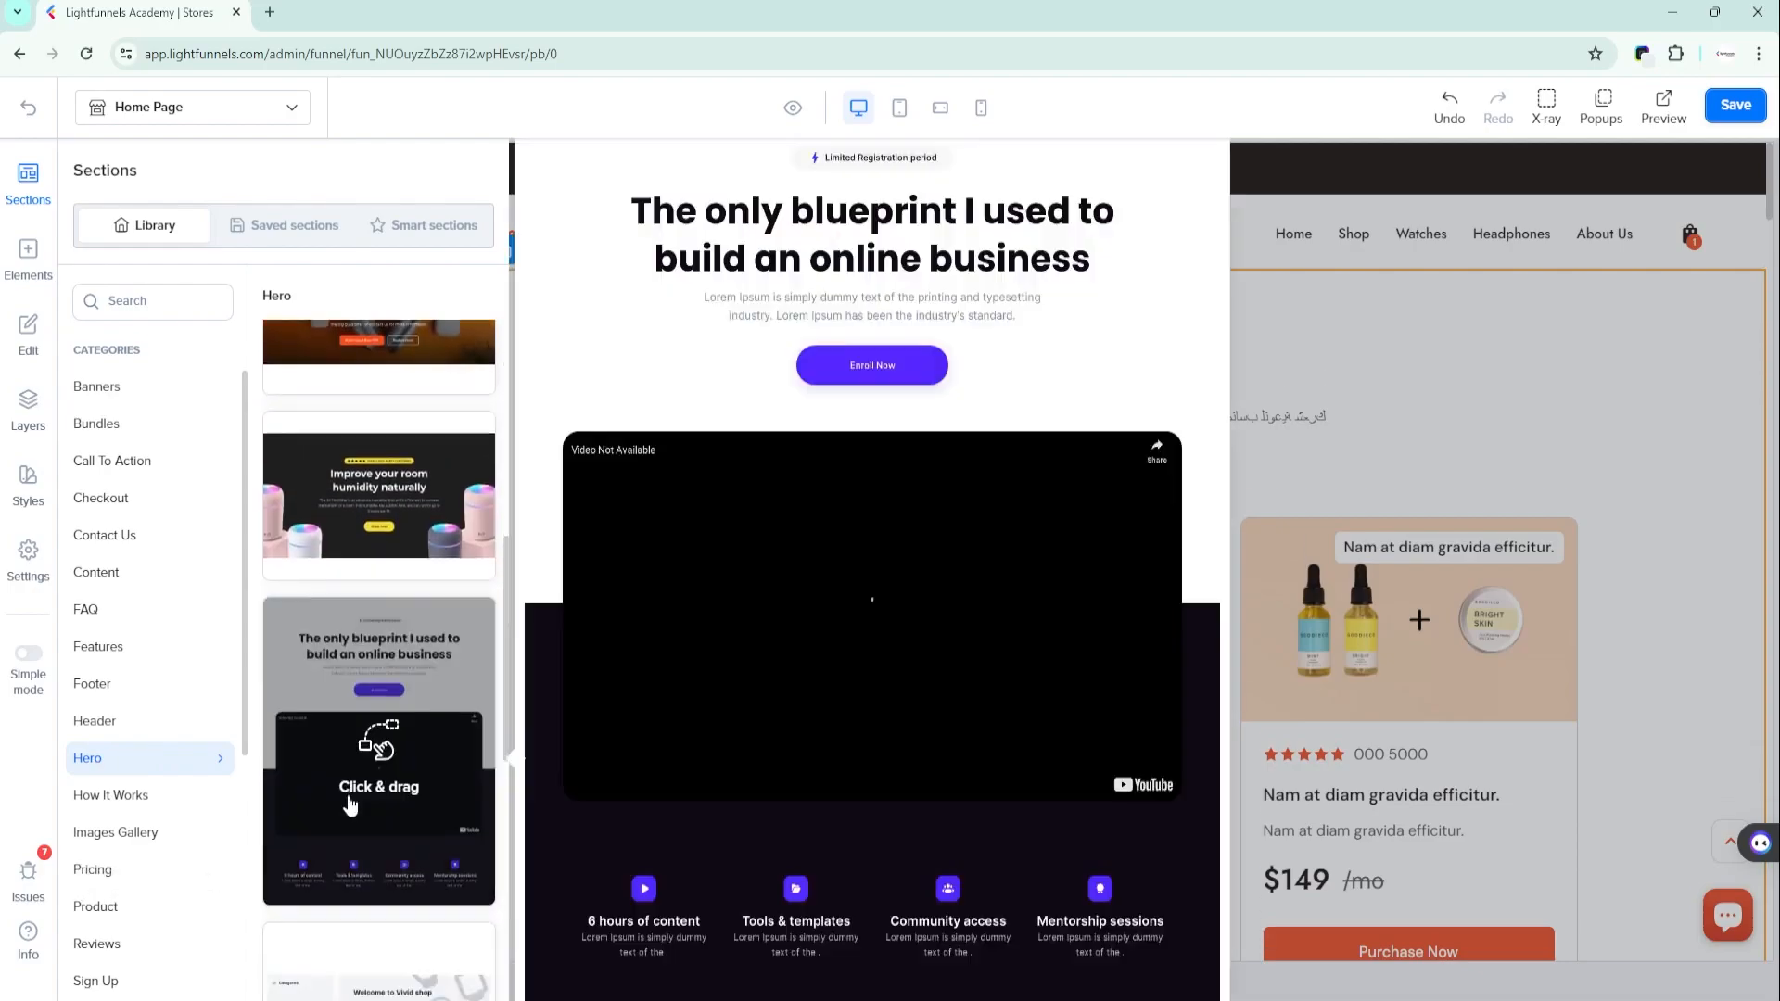
{"action": "scroll", "coordinate": [351, 805], "scroll_direction": "up", "scroll_amount": 4}
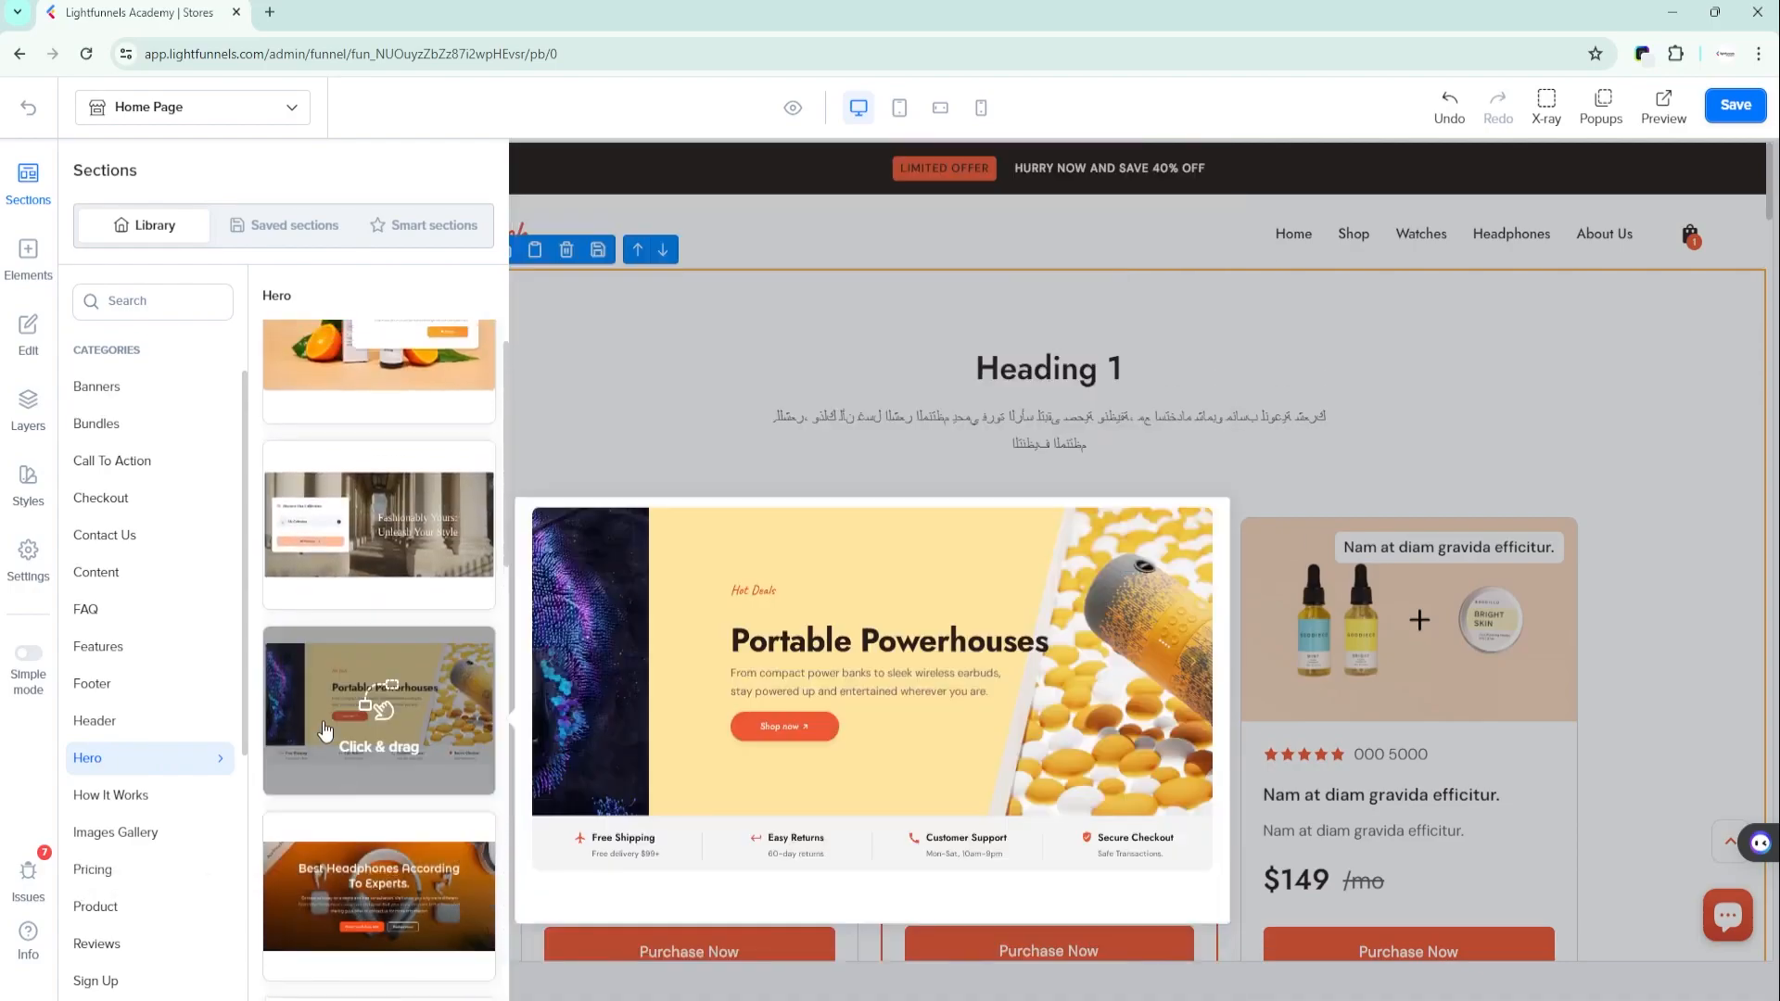
{"action": "left_click_drag", "start_coordinate": [325, 732], "coordinate": [992, 170]}
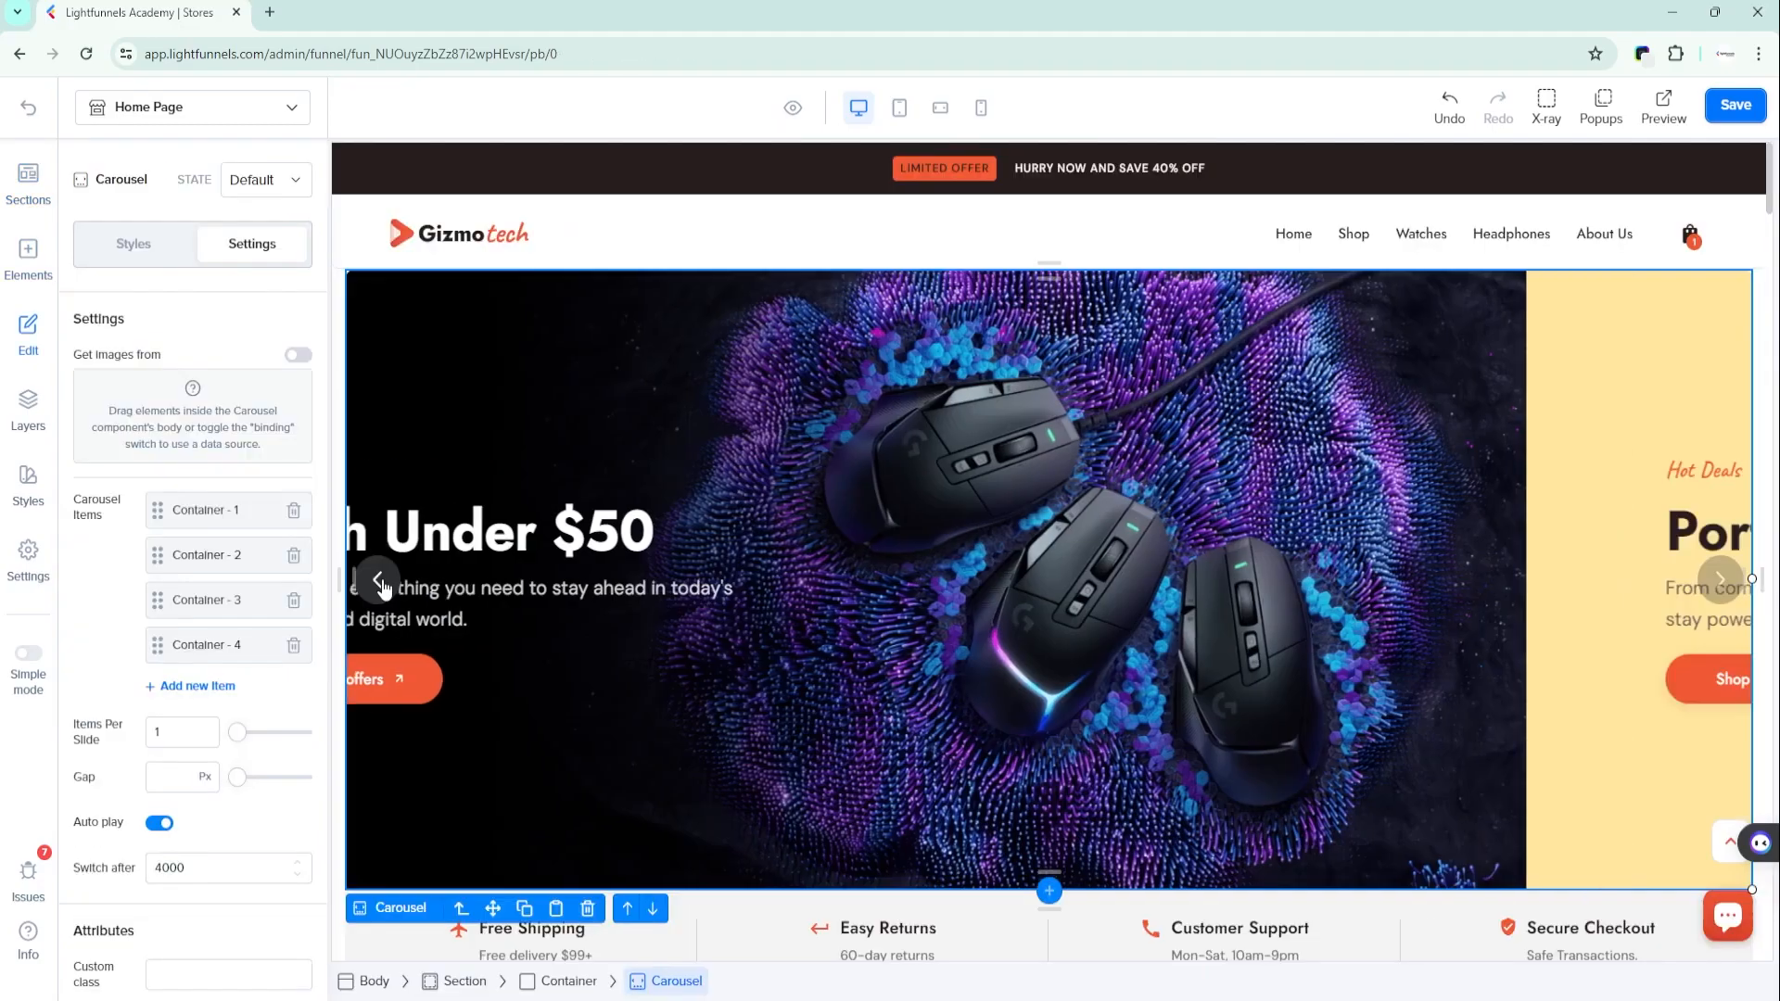
{"action": "left_click", "coordinate": [383, 588]}
{"action": "left_click", "coordinate": [383, 588]}
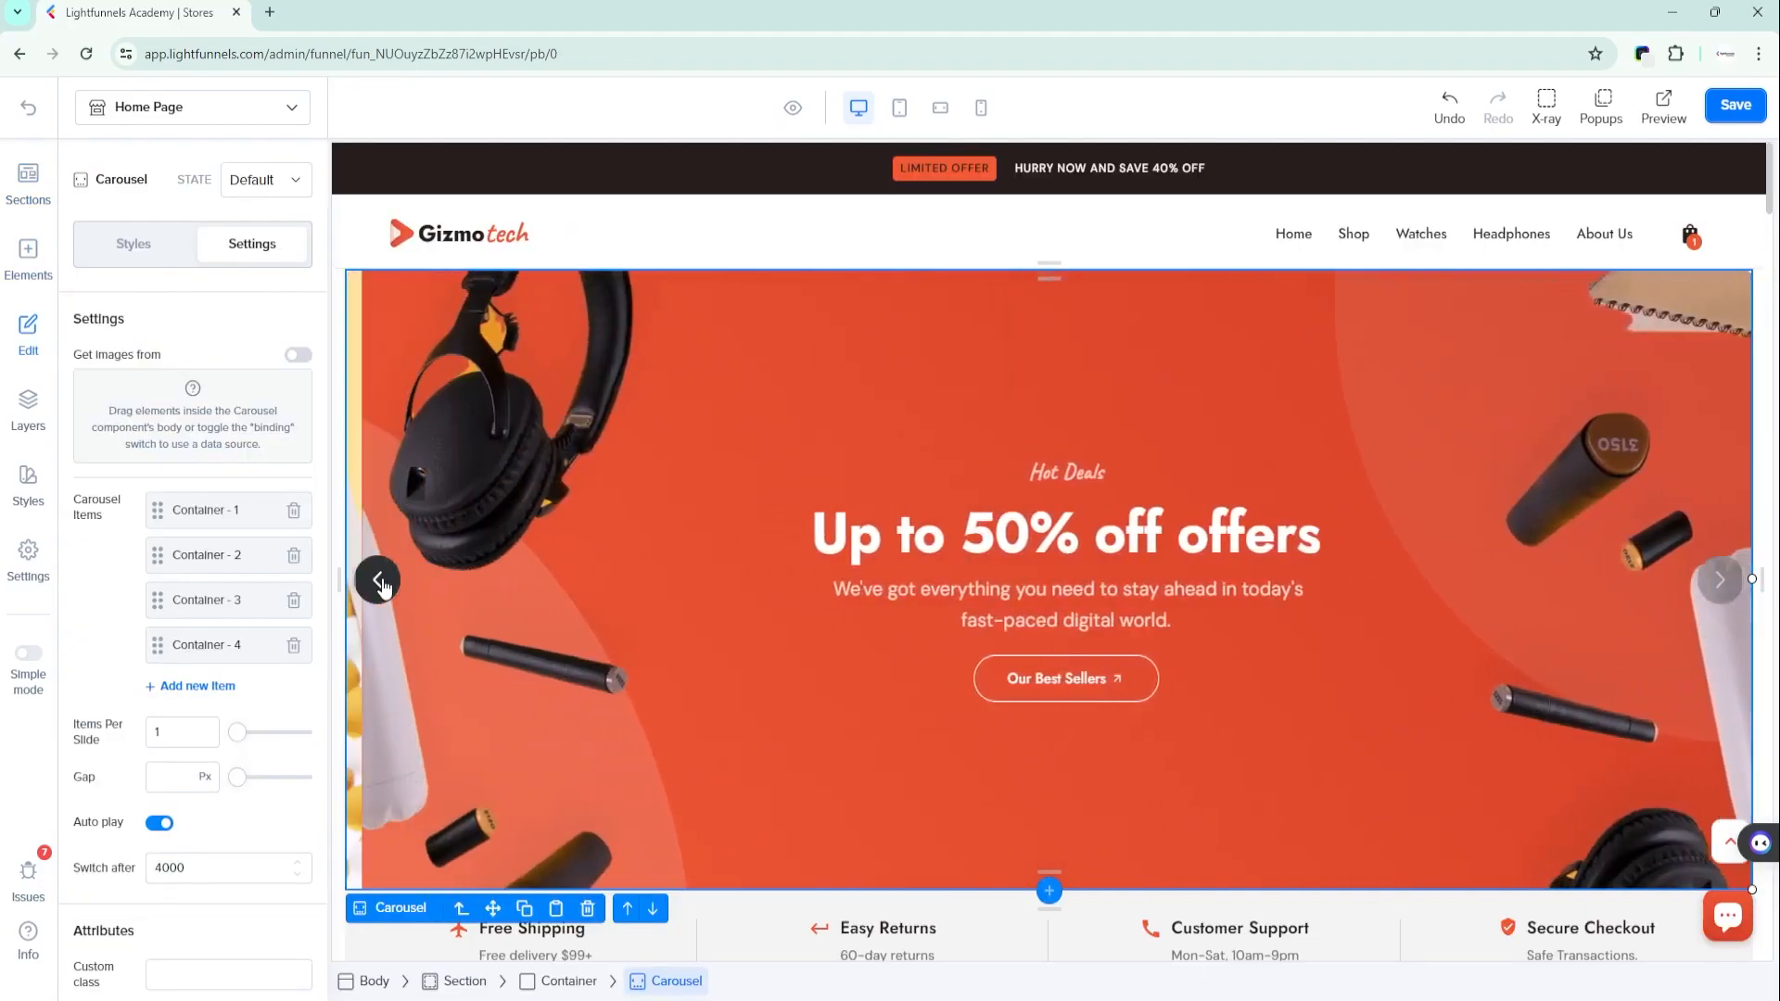
{"action": "left_click", "coordinate": [382, 588]}
{"action": "left_click", "coordinate": [383, 587]}
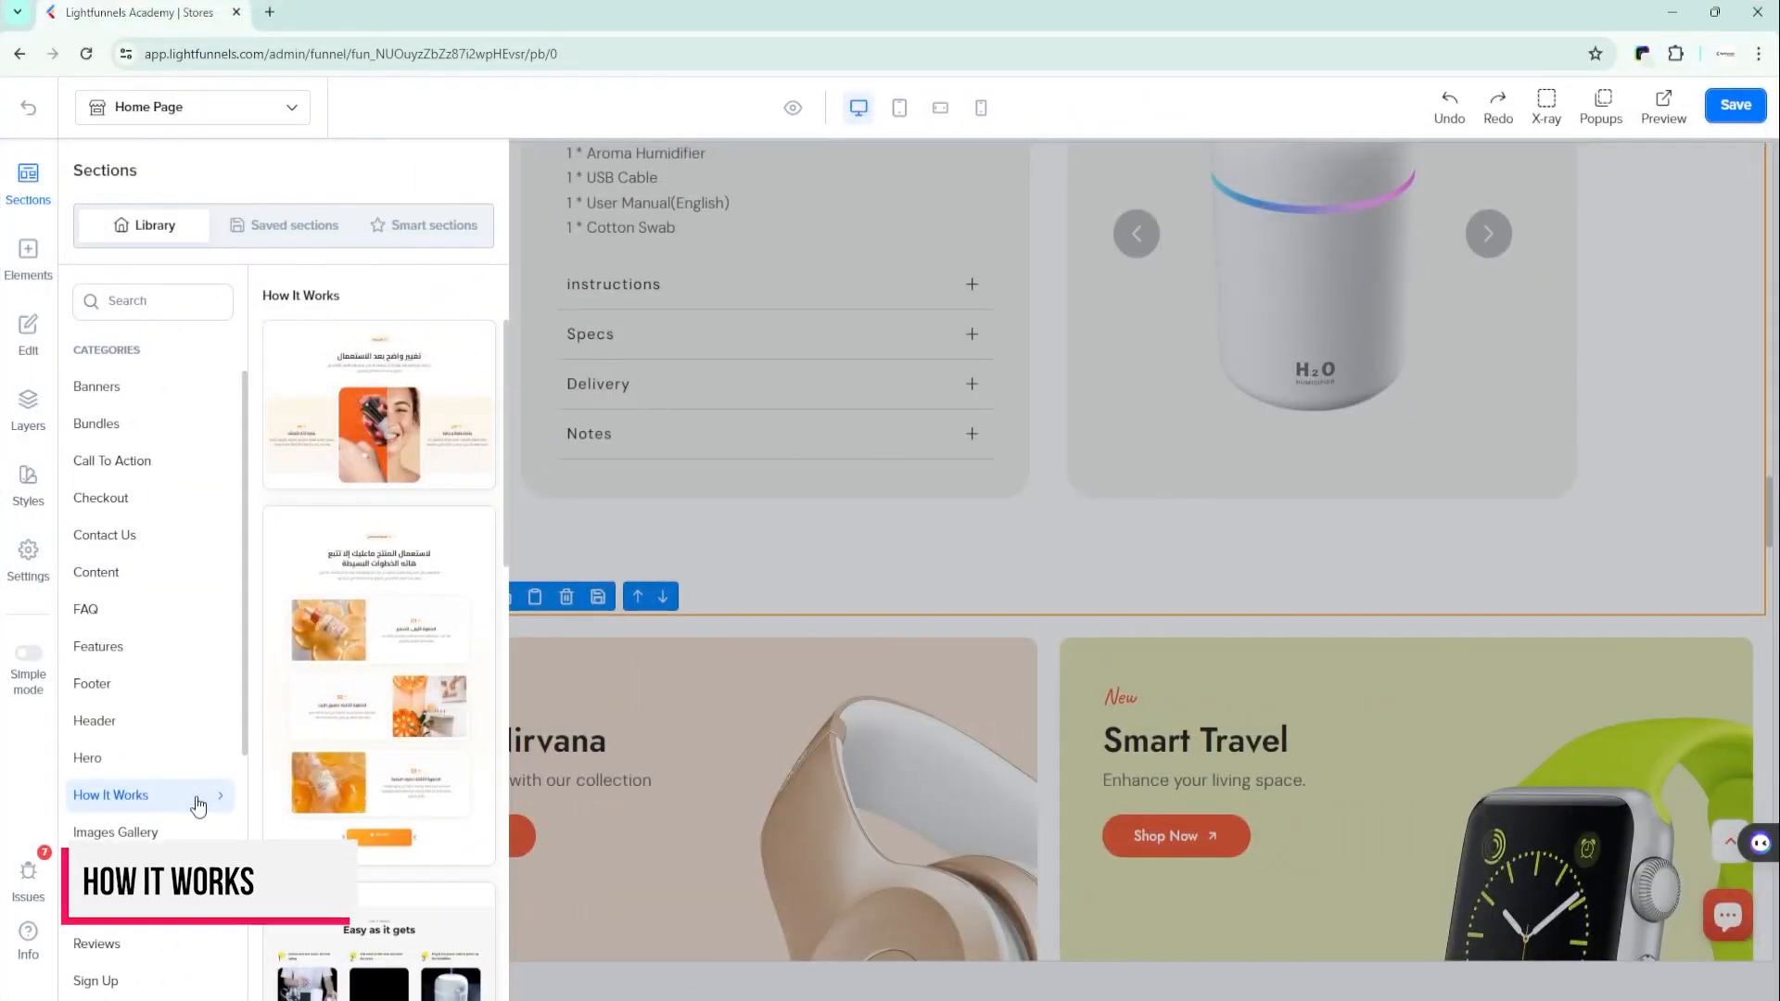
- Add the three-step "How It works" section from the How It Works category above the Audio Nirvana and Smart Travel banners
{"action": "scroll", "coordinate": [350, 557], "scroll_direction": "down", "scroll_amount": 4}
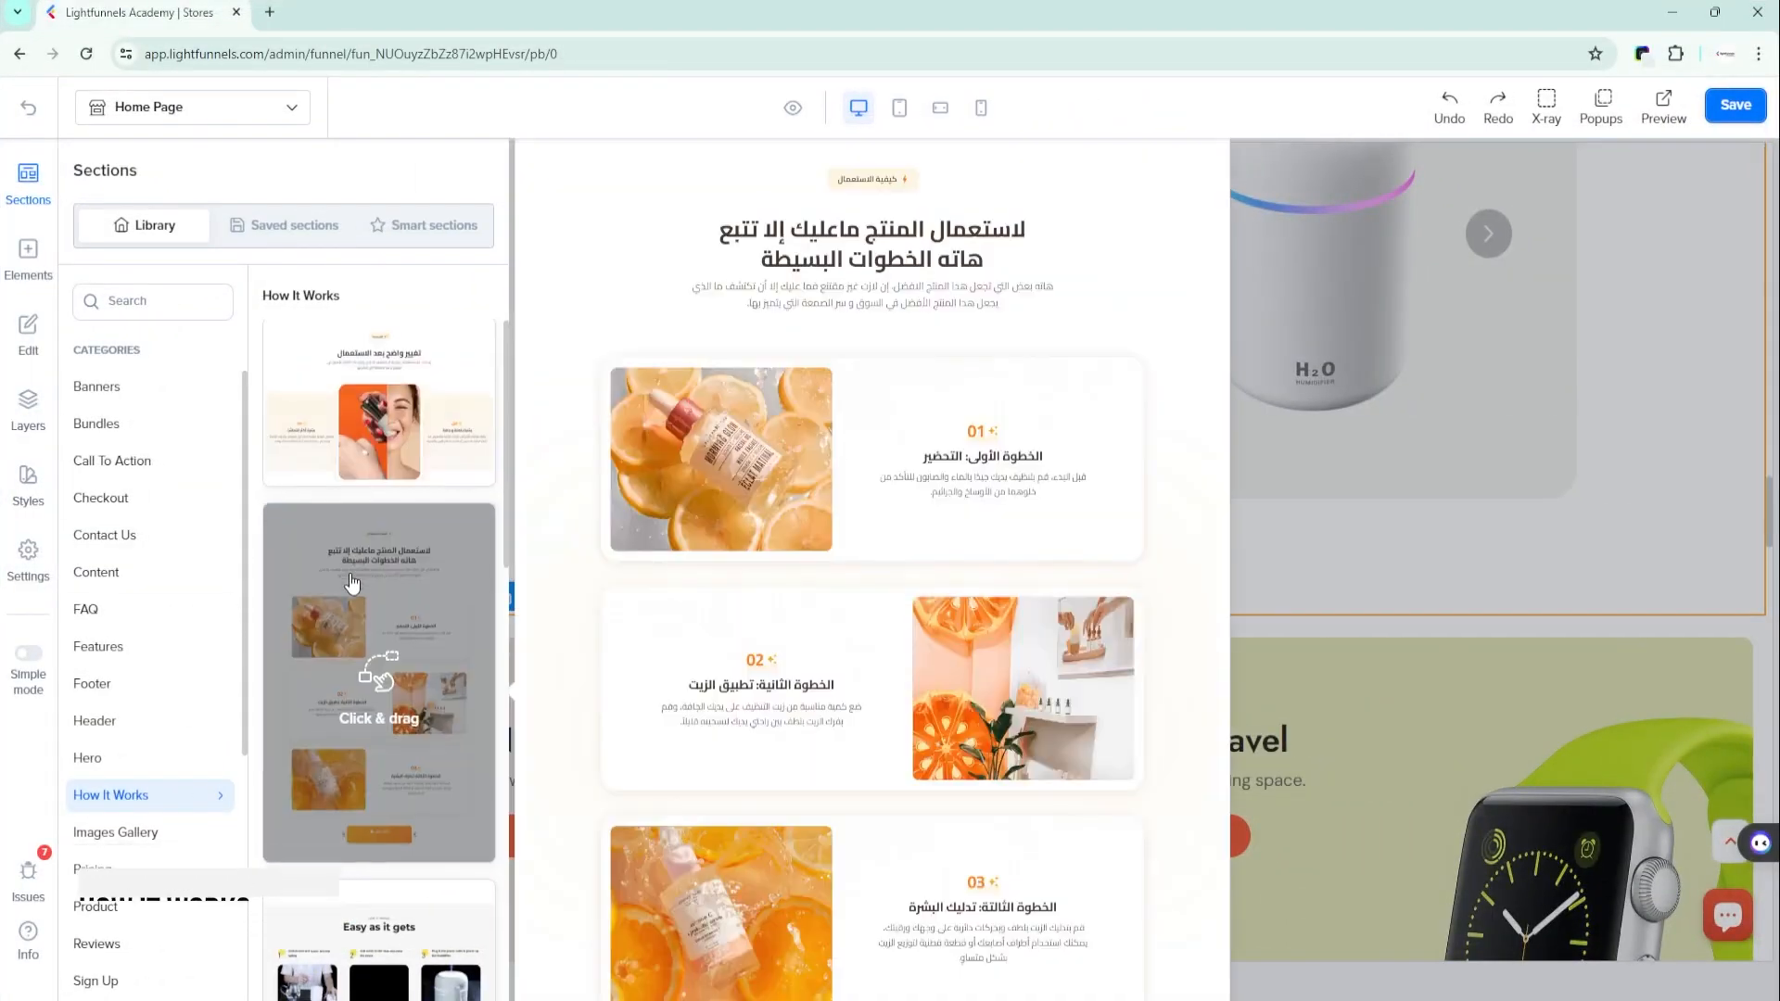
{"action": "scroll", "coordinate": [349, 598], "scroll_direction": "down", "scroll_amount": 3}
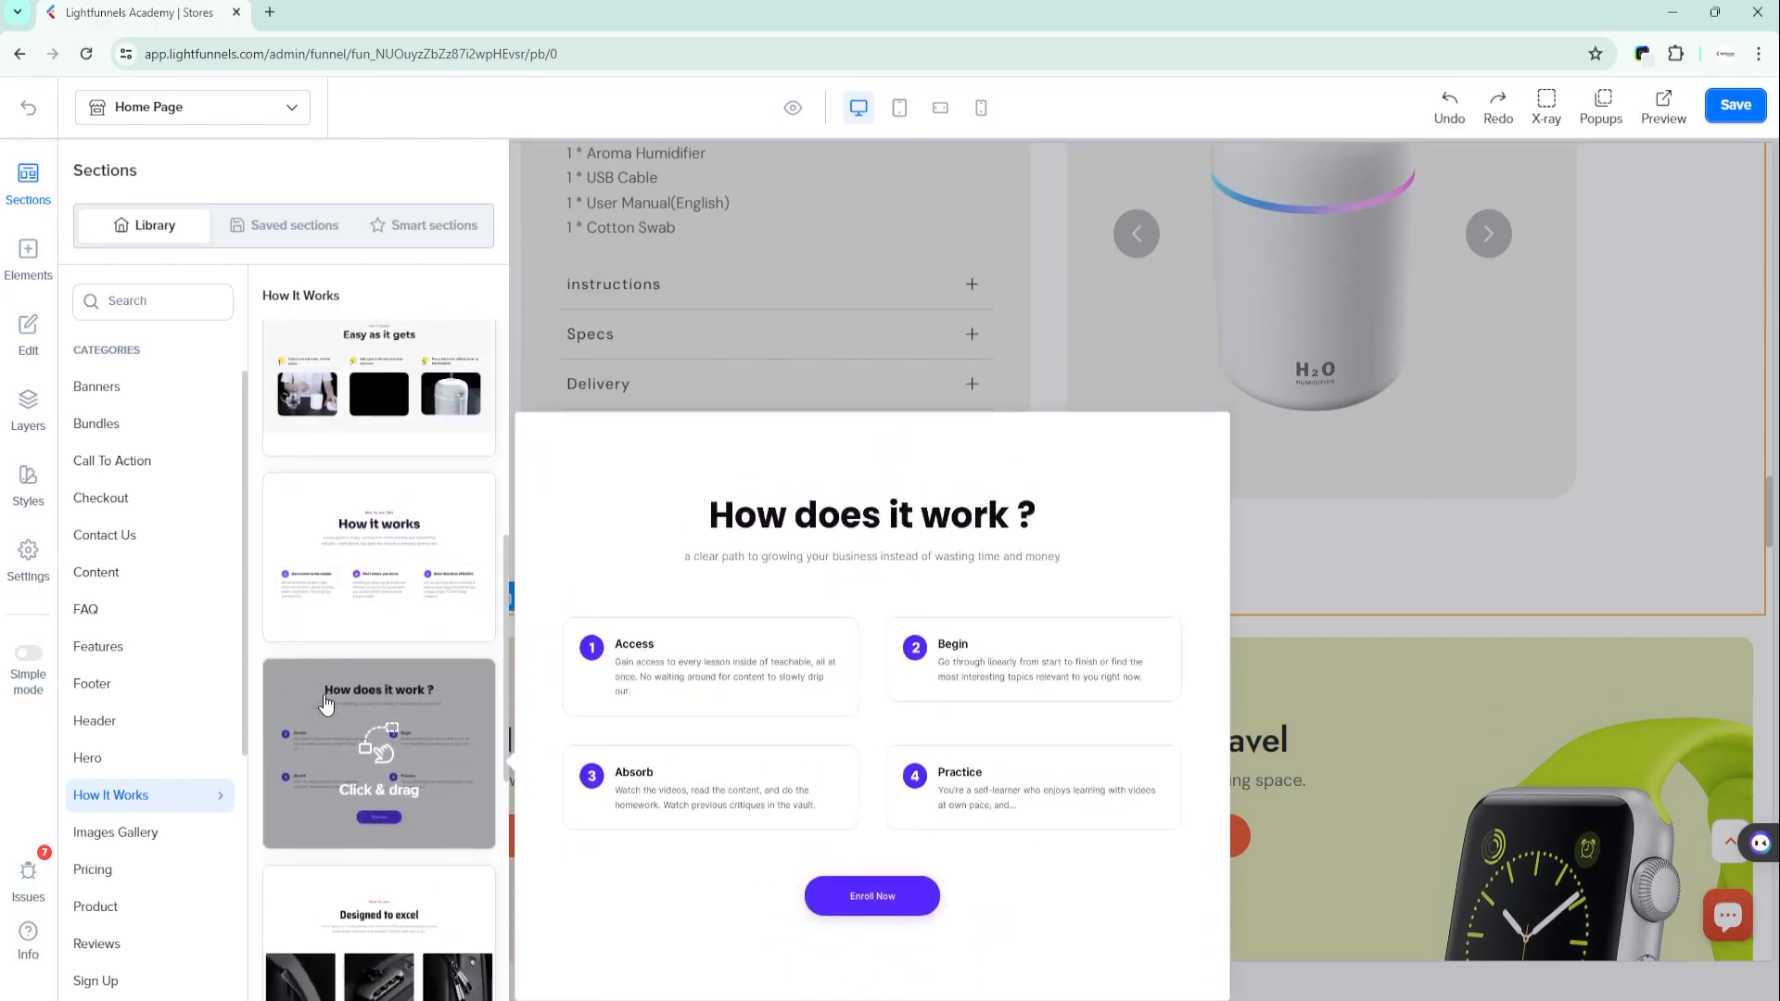
{"action": "left_click_drag", "start_coordinate": [320, 621], "coordinate": [948, 309]}
{"action": "left_click_drag", "start_coordinate": [1033, 257], "coordinate": [1056, 237]}
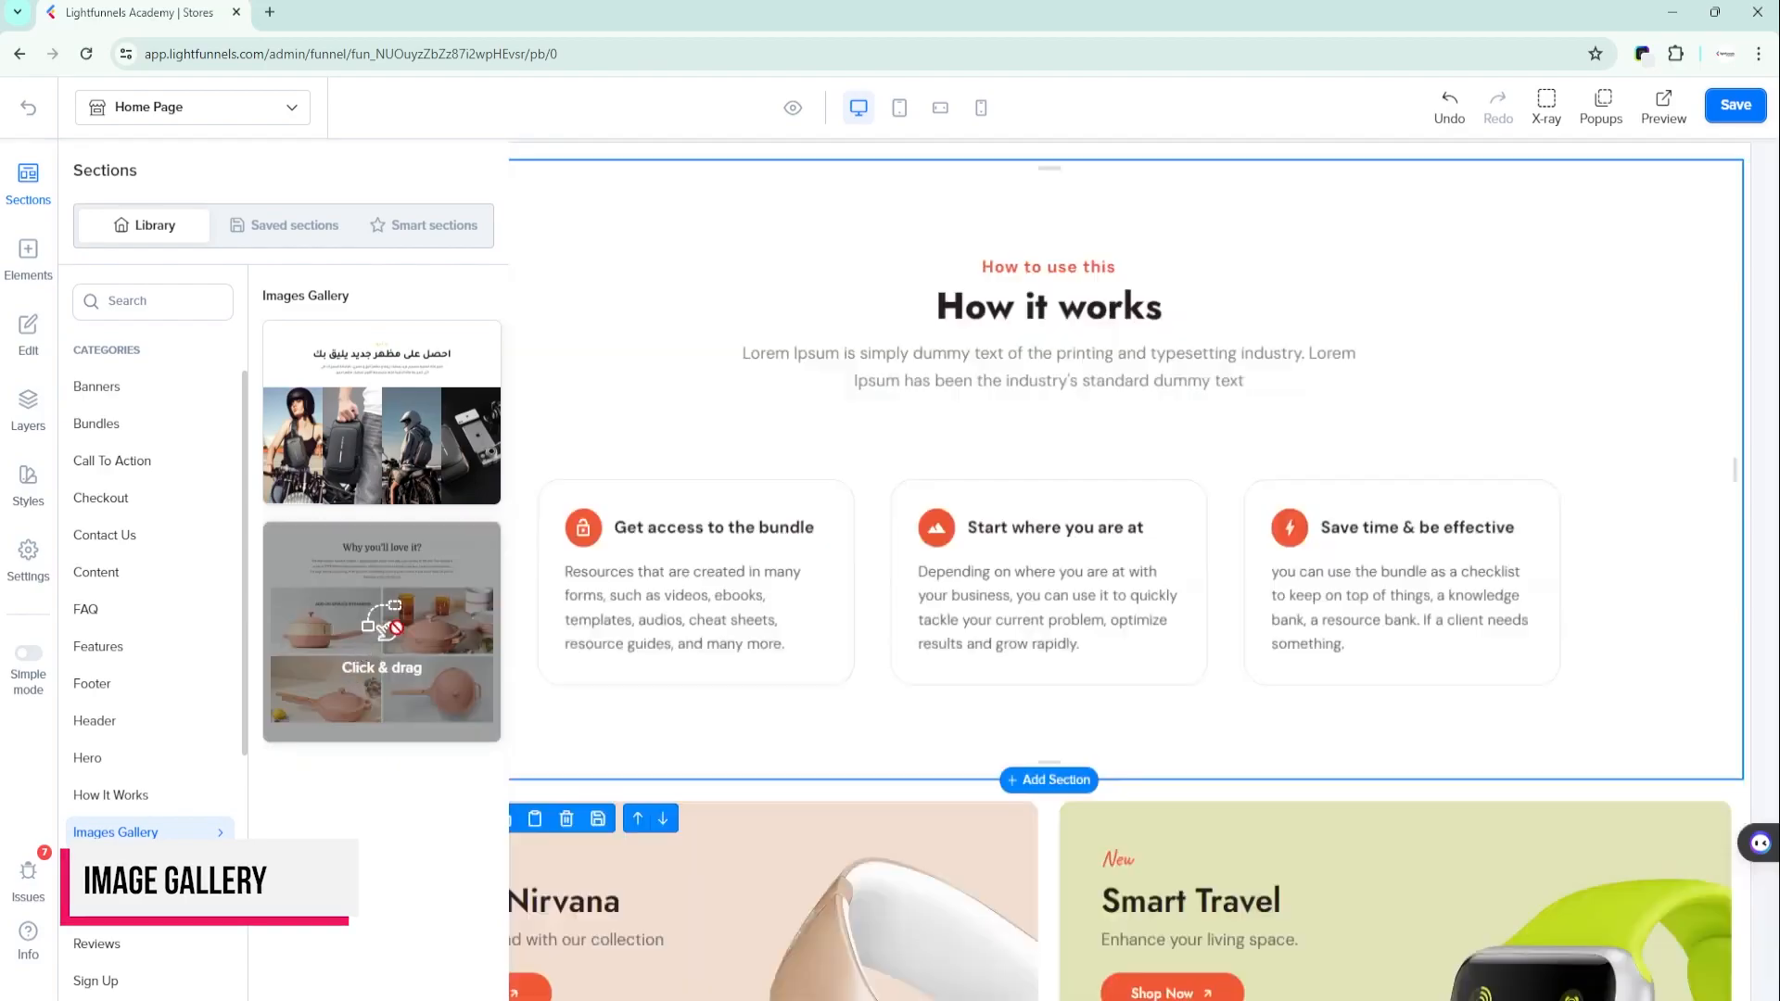
- Add the "Why you'll love it?" image gallery above the Audio Nirvana and Smart Travel banners and review its images' source settings
{"action": "left_click_drag", "start_coordinate": [377, 628], "coordinate": [1014, 280]}
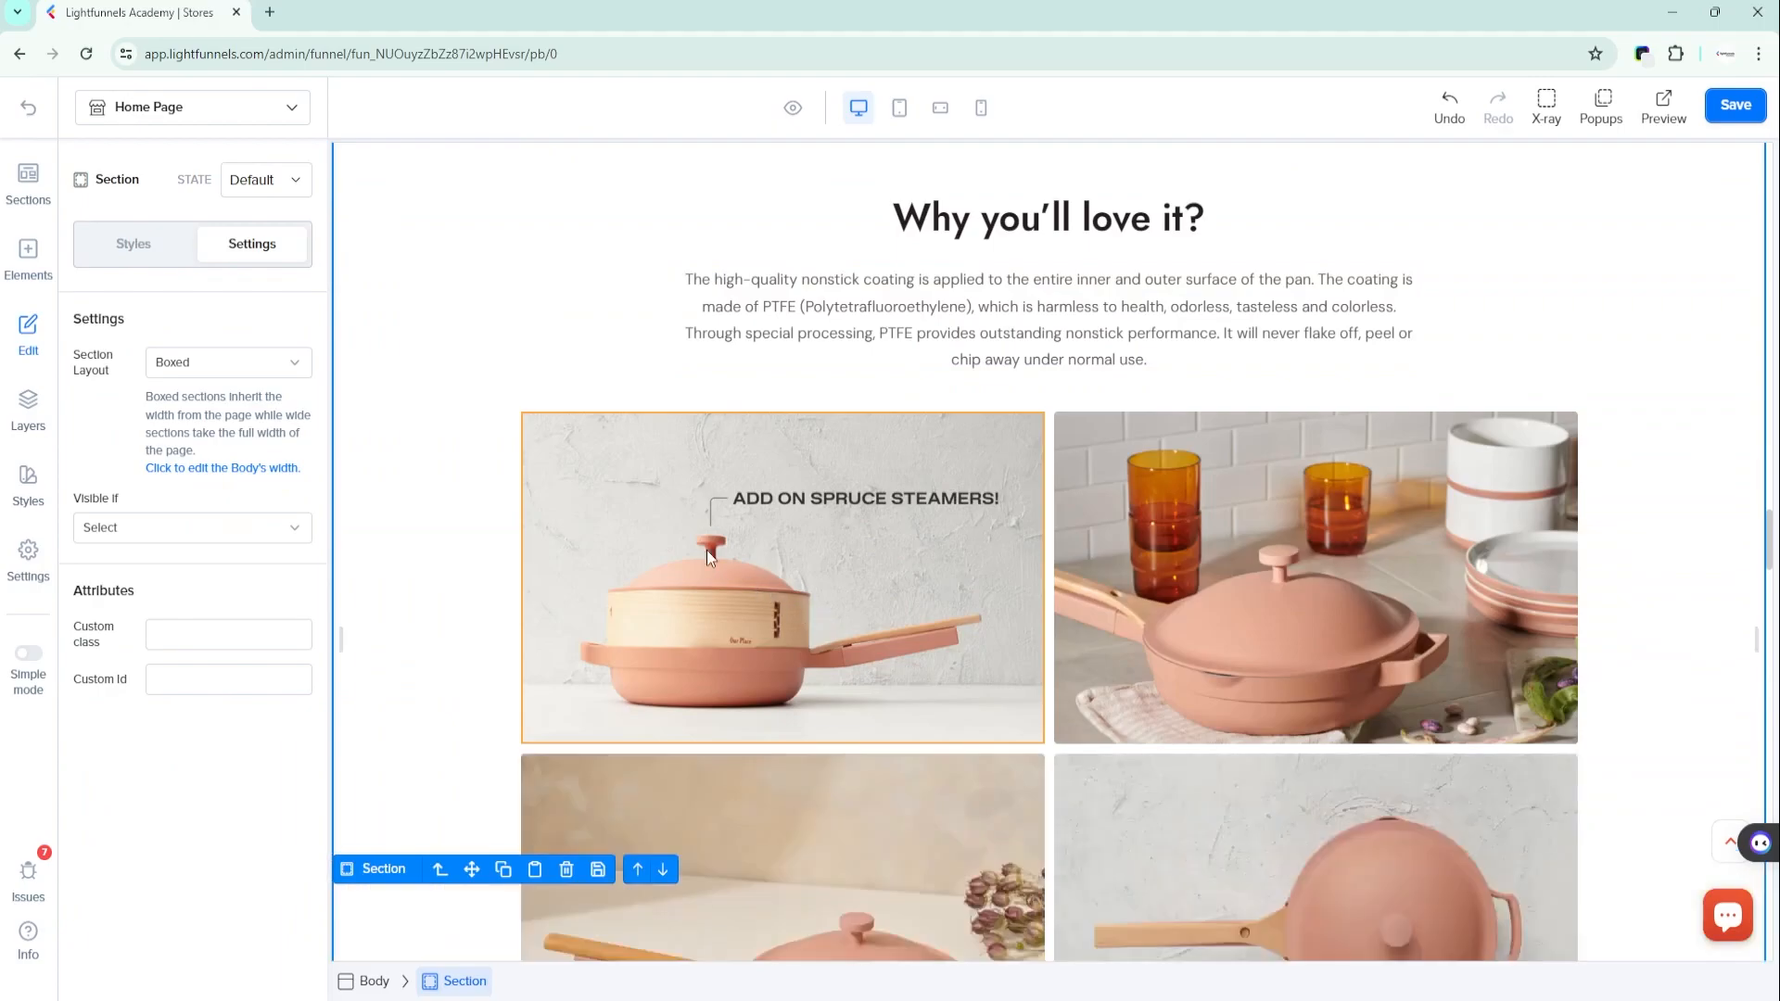
{"action": "left_click", "coordinate": [668, 536]}
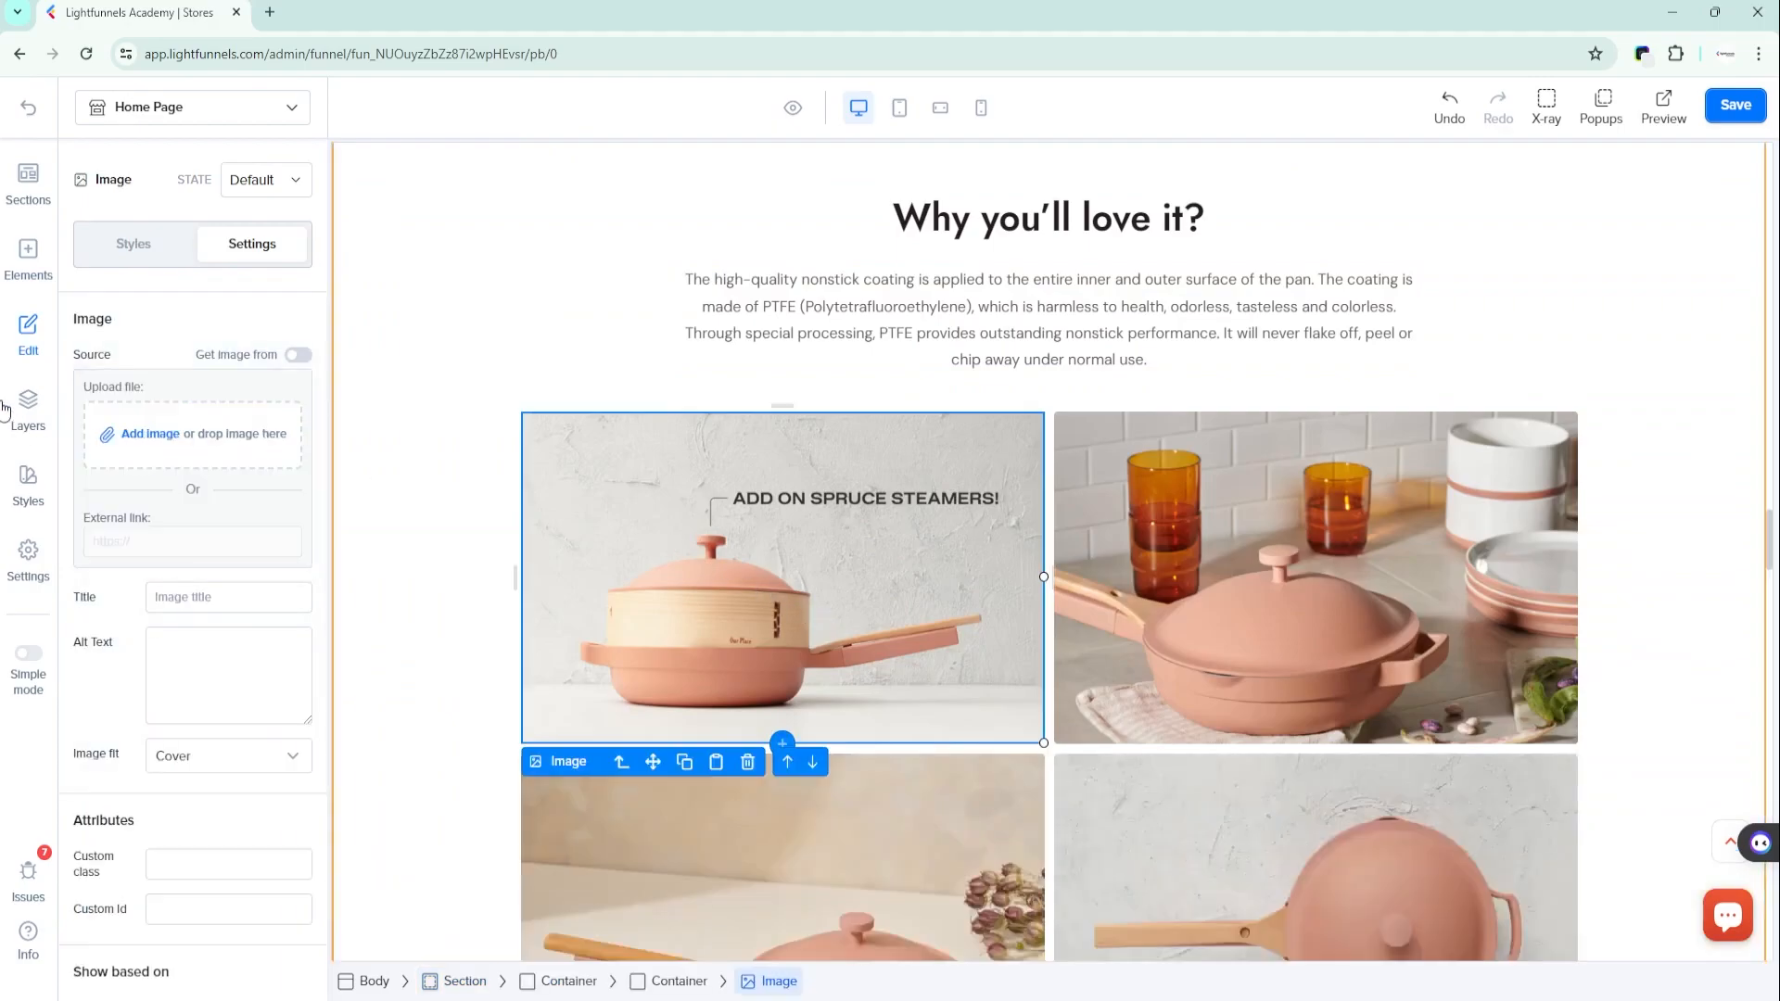
{"action": "left_click", "coordinate": [150, 436]}
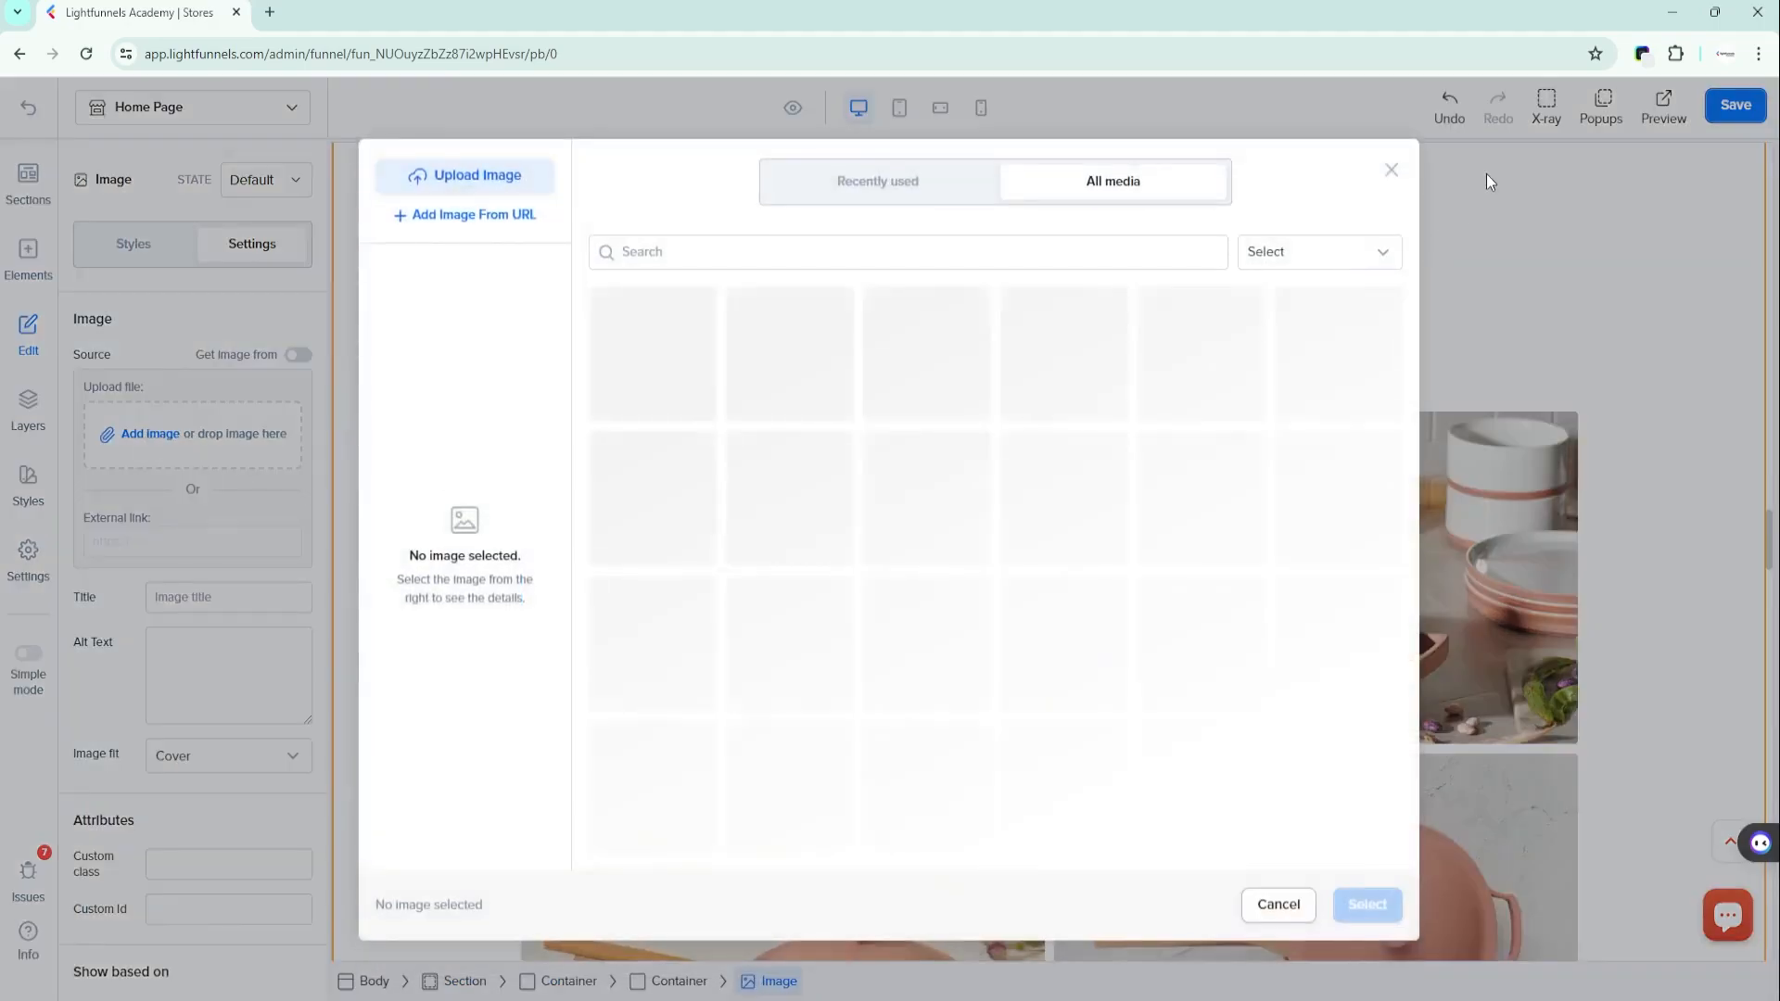
{"action": "left_click", "coordinate": [1443, 179]}
{"action": "left_click", "coordinate": [1116, 556]}
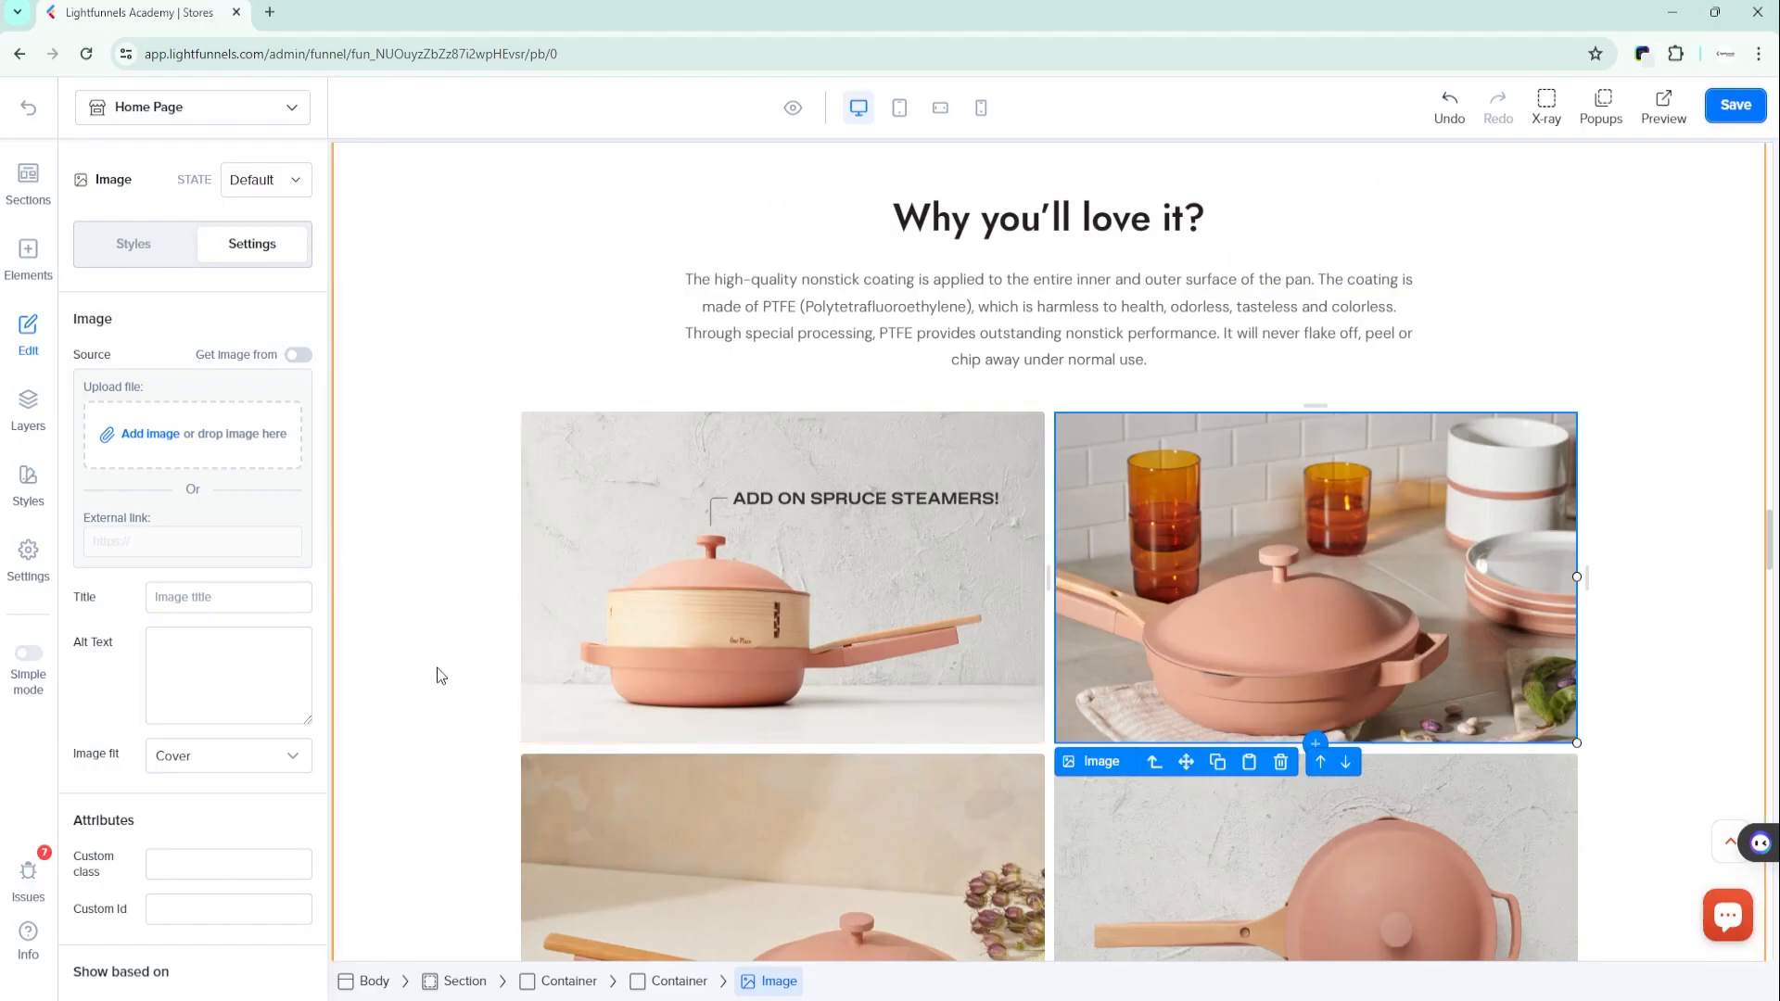
{"action": "scroll", "coordinate": [612, 657], "scroll_direction": "down", "scroll_amount": 2}
{"action": "left_click", "coordinate": [805, 655]}
{"action": "left_click", "coordinate": [1149, 692]}
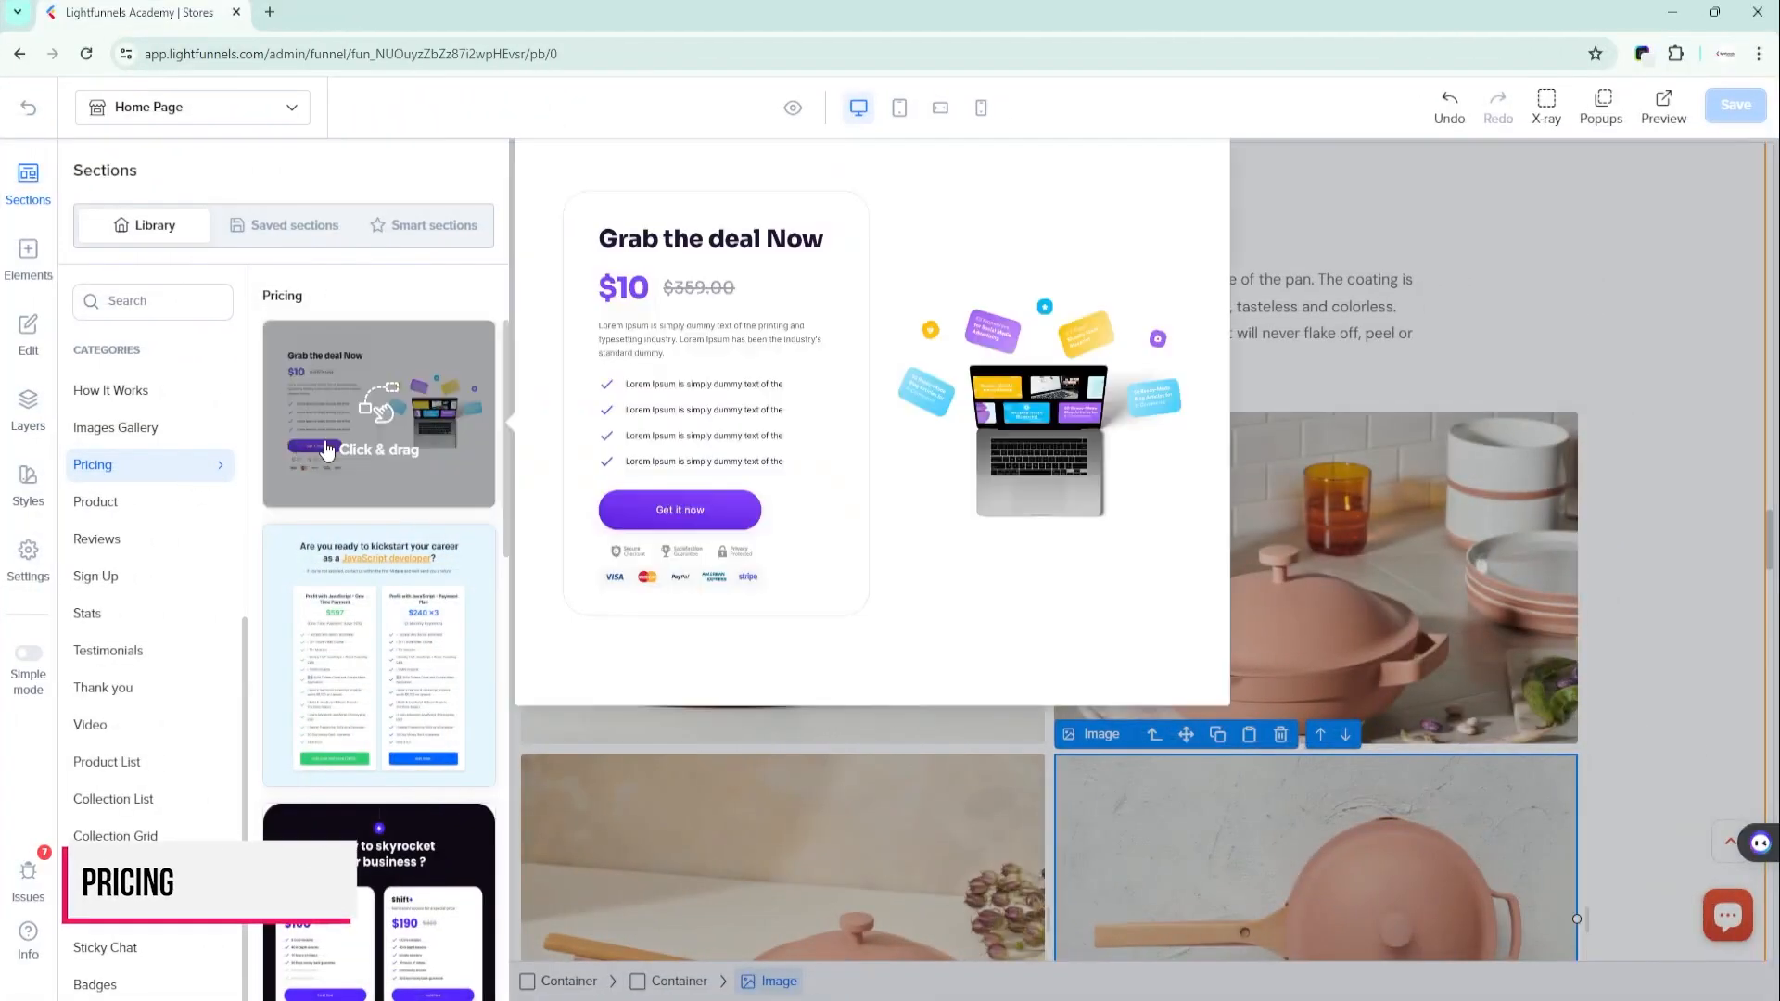
- Add the "The right price for you, whoever you are" section from the Pricing category below the Audio Nirvana and Smart Travel banners
{"action": "mouse_move", "coordinate": [366, 667]}
{"action": "scroll", "coordinate": [329, 596], "scroll_direction": "down", "scroll_amount": 2}
{"action": "scroll", "coordinate": [329, 596], "scroll_direction": "down", "scroll_amount": 2}
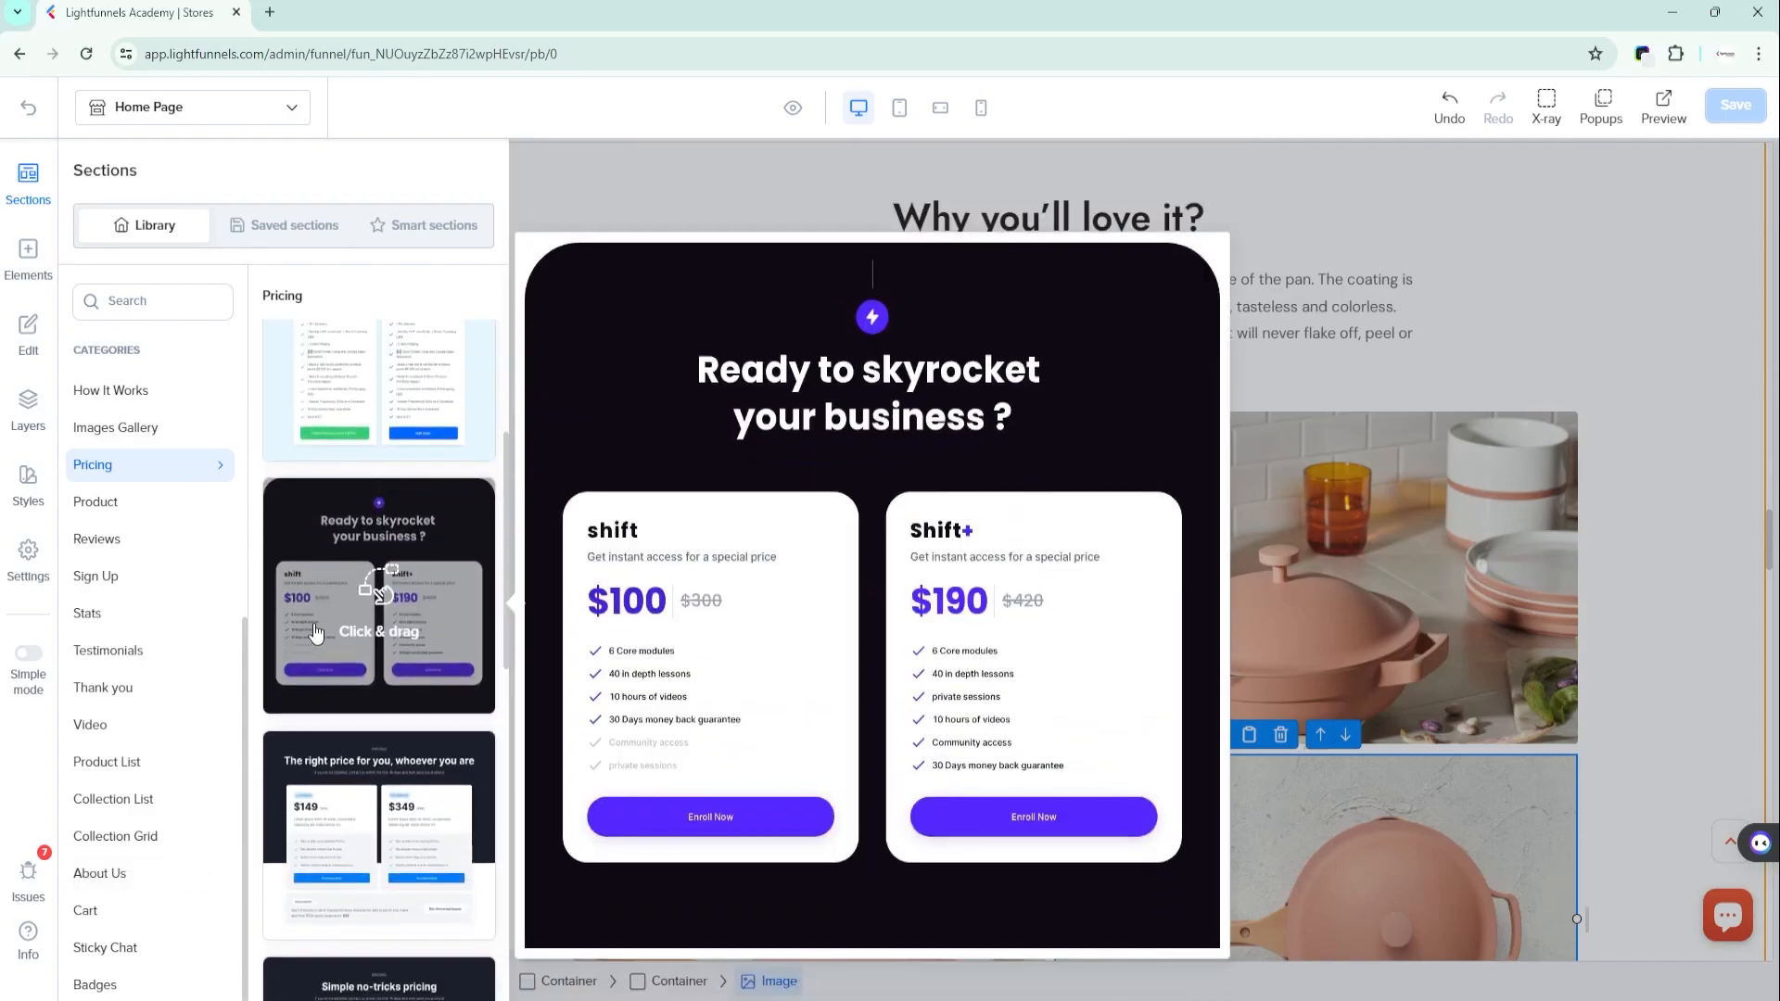
{"action": "mouse_move", "coordinate": [305, 762]}
{"action": "scroll", "coordinate": [305, 824], "scroll_direction": "down", "scroll_amount": 1}
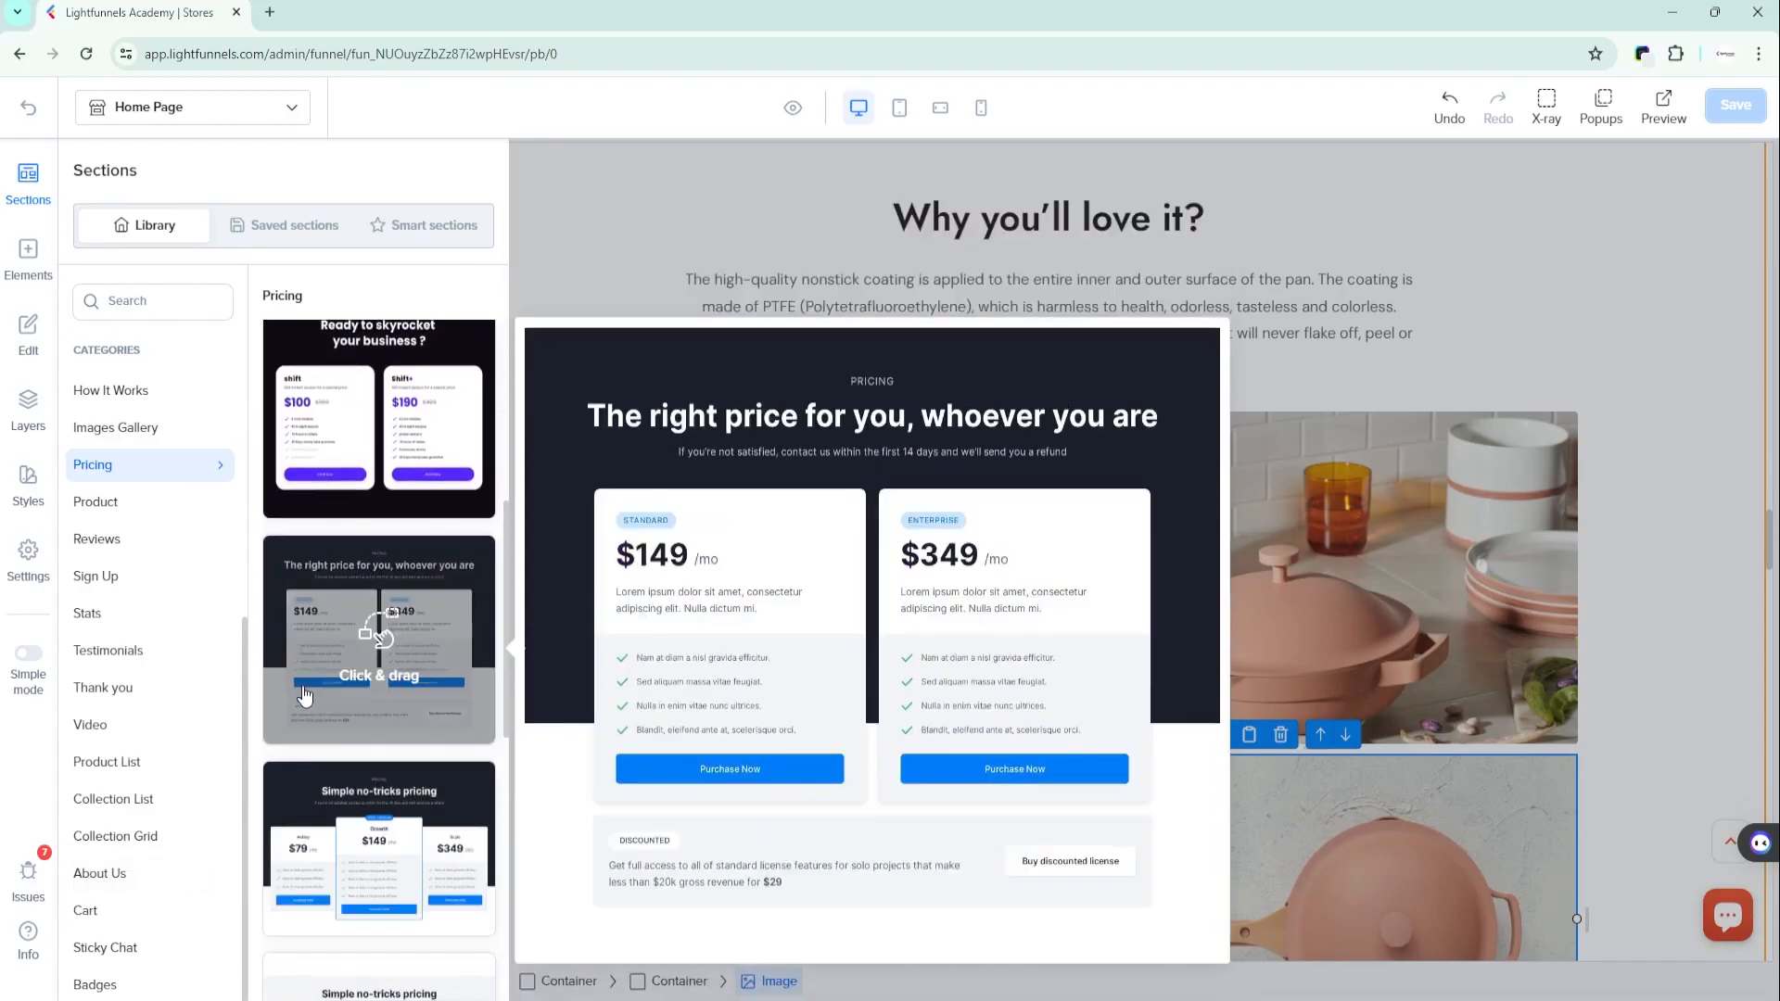
{"action": "left_click_drag", "start_coordinate": [304, 717], "coordinate": [834, 502]}
{"action": "left_click_drag", "start_coordinate": [977, 453], "coordinate": [999, 437]}
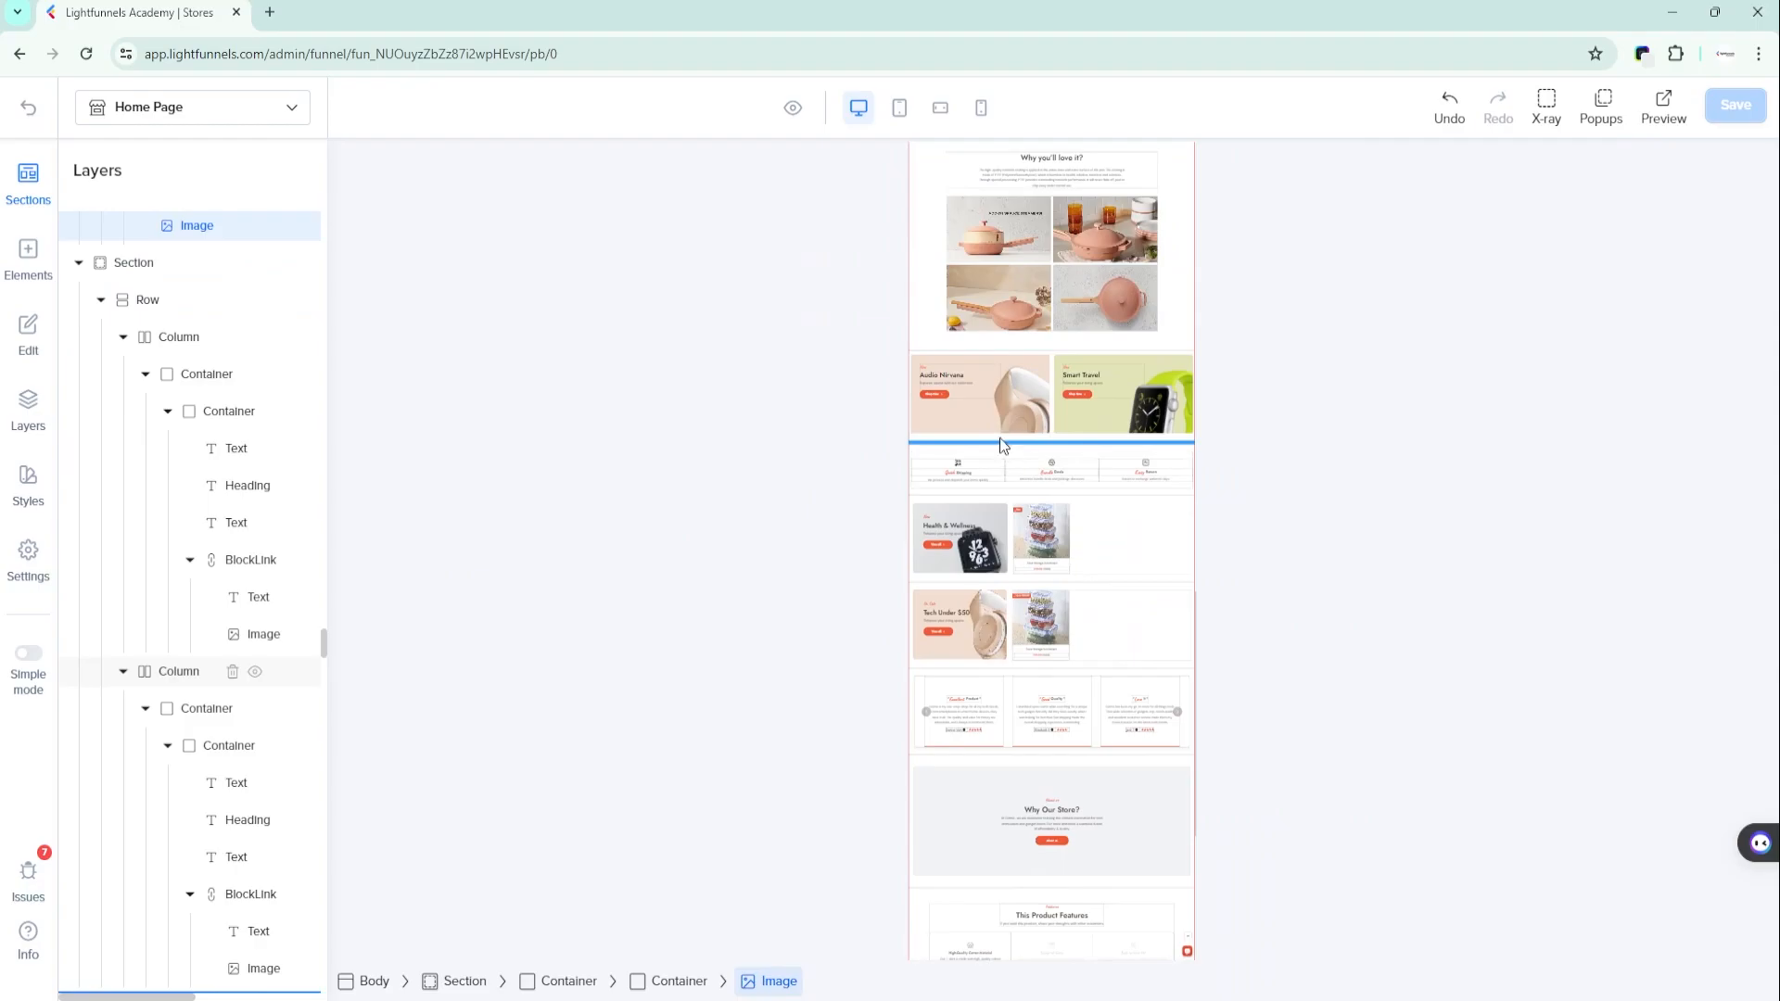
{"action": "scroll", "coordinate": [840, 315], "scroll_direction": "down", "scroll_amount": 1}
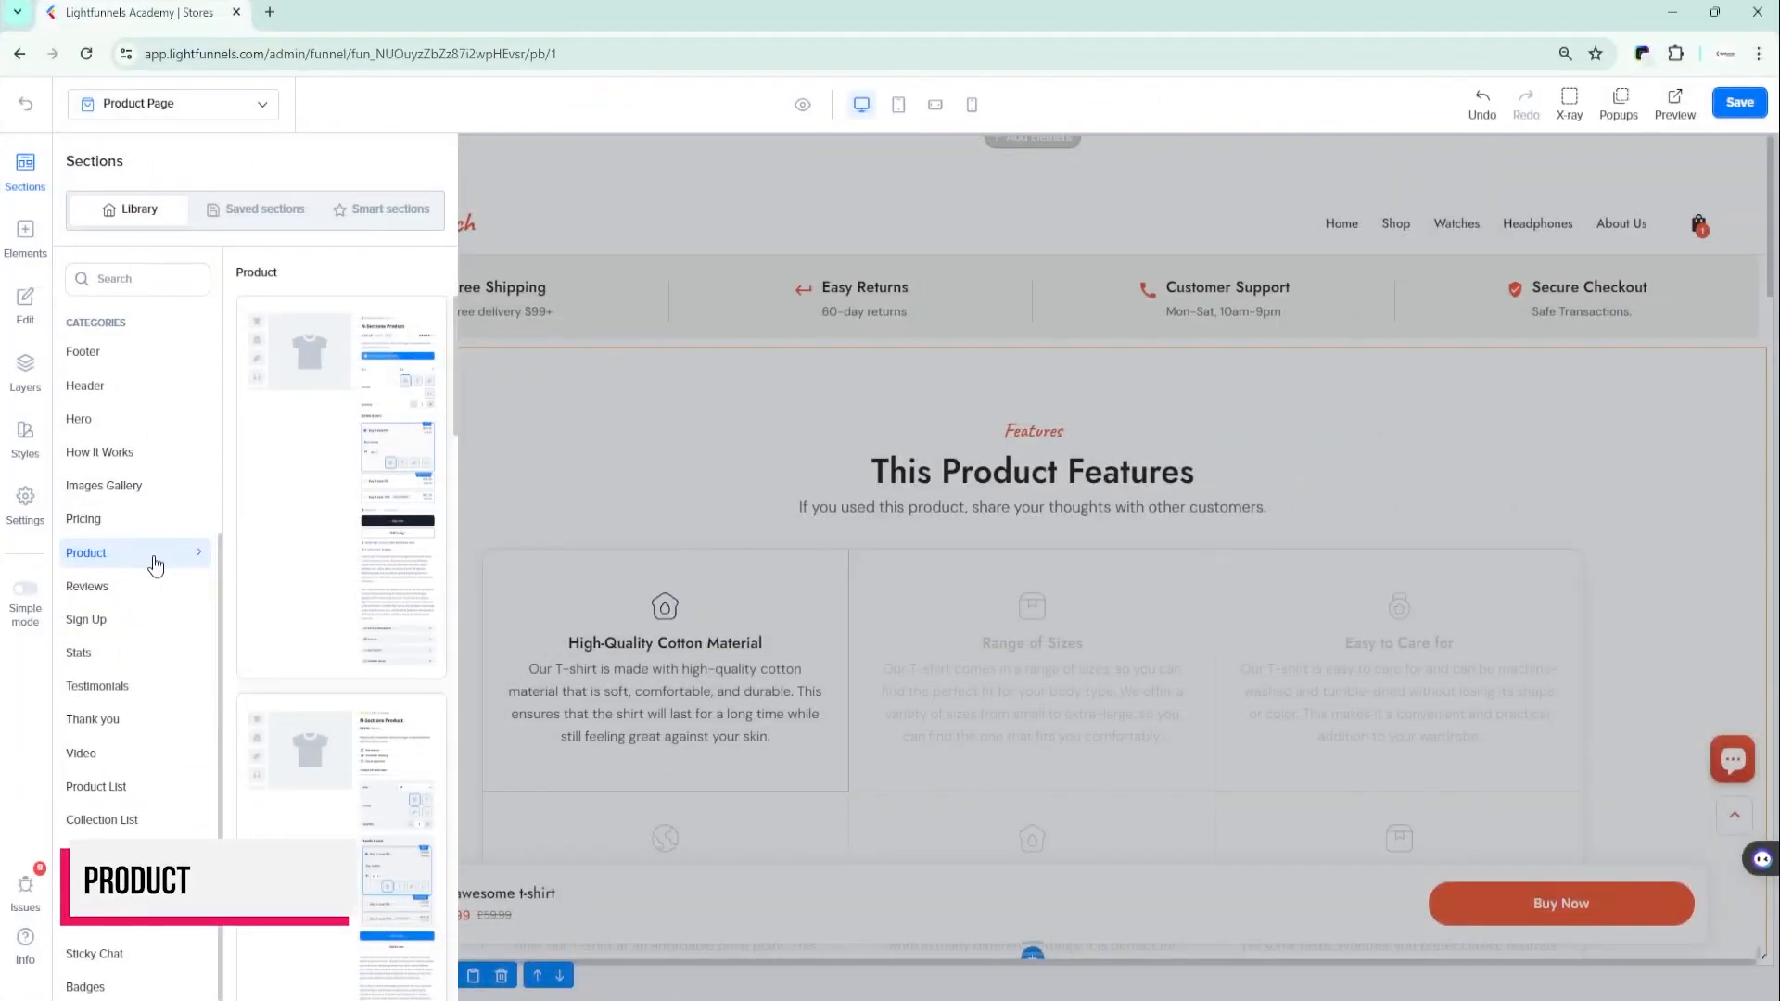
- Add the "My awesome t-shirt" section with Bundle & Save offers from the Product category above the product page's shipping strip and review it
{"action": "mouse_move", "coordinate": [284, 536]}
{"action": "scroll", "coordinate": [302, 795], "scroll_direction": "down", "scroll_amount": 6}
{"action": "scroll", "coordinate": [293, 825], "scroll_direction": "down", "scroll_amount": 1}
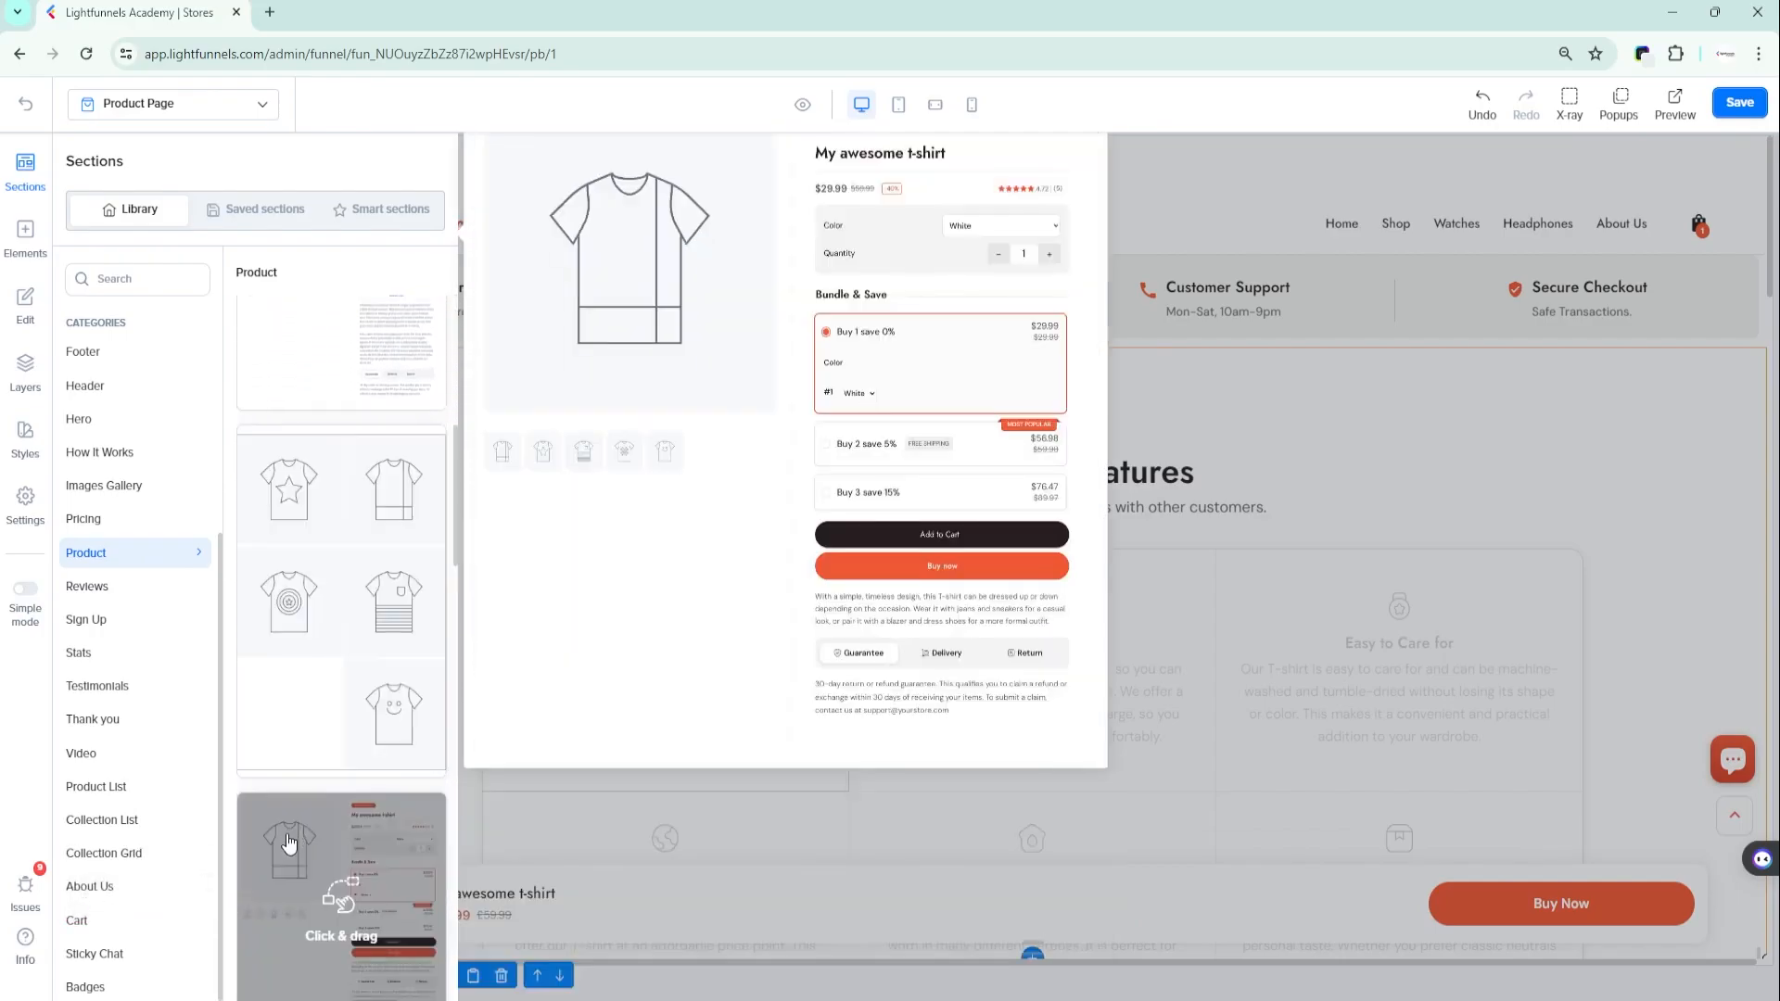
{"action": "left_click_drag", "start_coordinate": [309, 888], "coordinate": [974, 178]}
{"action": "scroll", "coordinate": [955, 241], "scroll_direction": "down", "scroll_amount": 6}
{"action": "scroll", "coordinate": [866, 529], "scroll_direction": "up", "scroll_amount": 7}
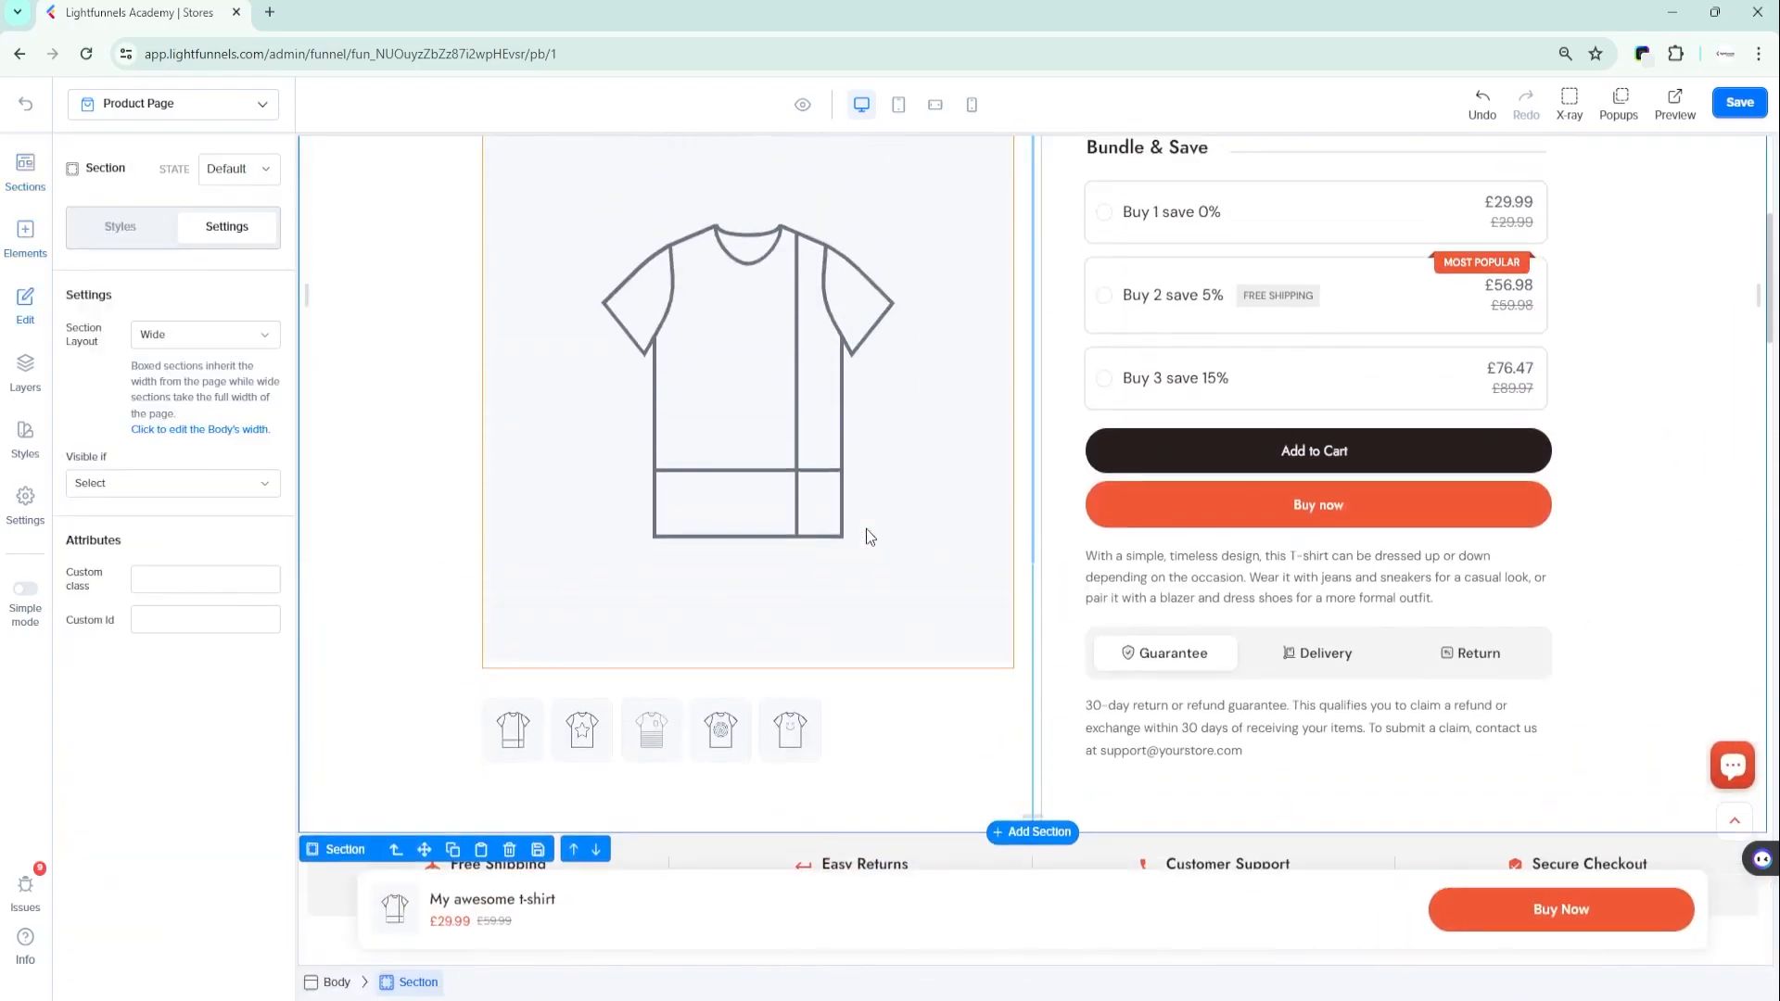
{"action": "scroll", "coordinate": [866, 528], "scroll_direction": "up", "scroll_amount": 3}
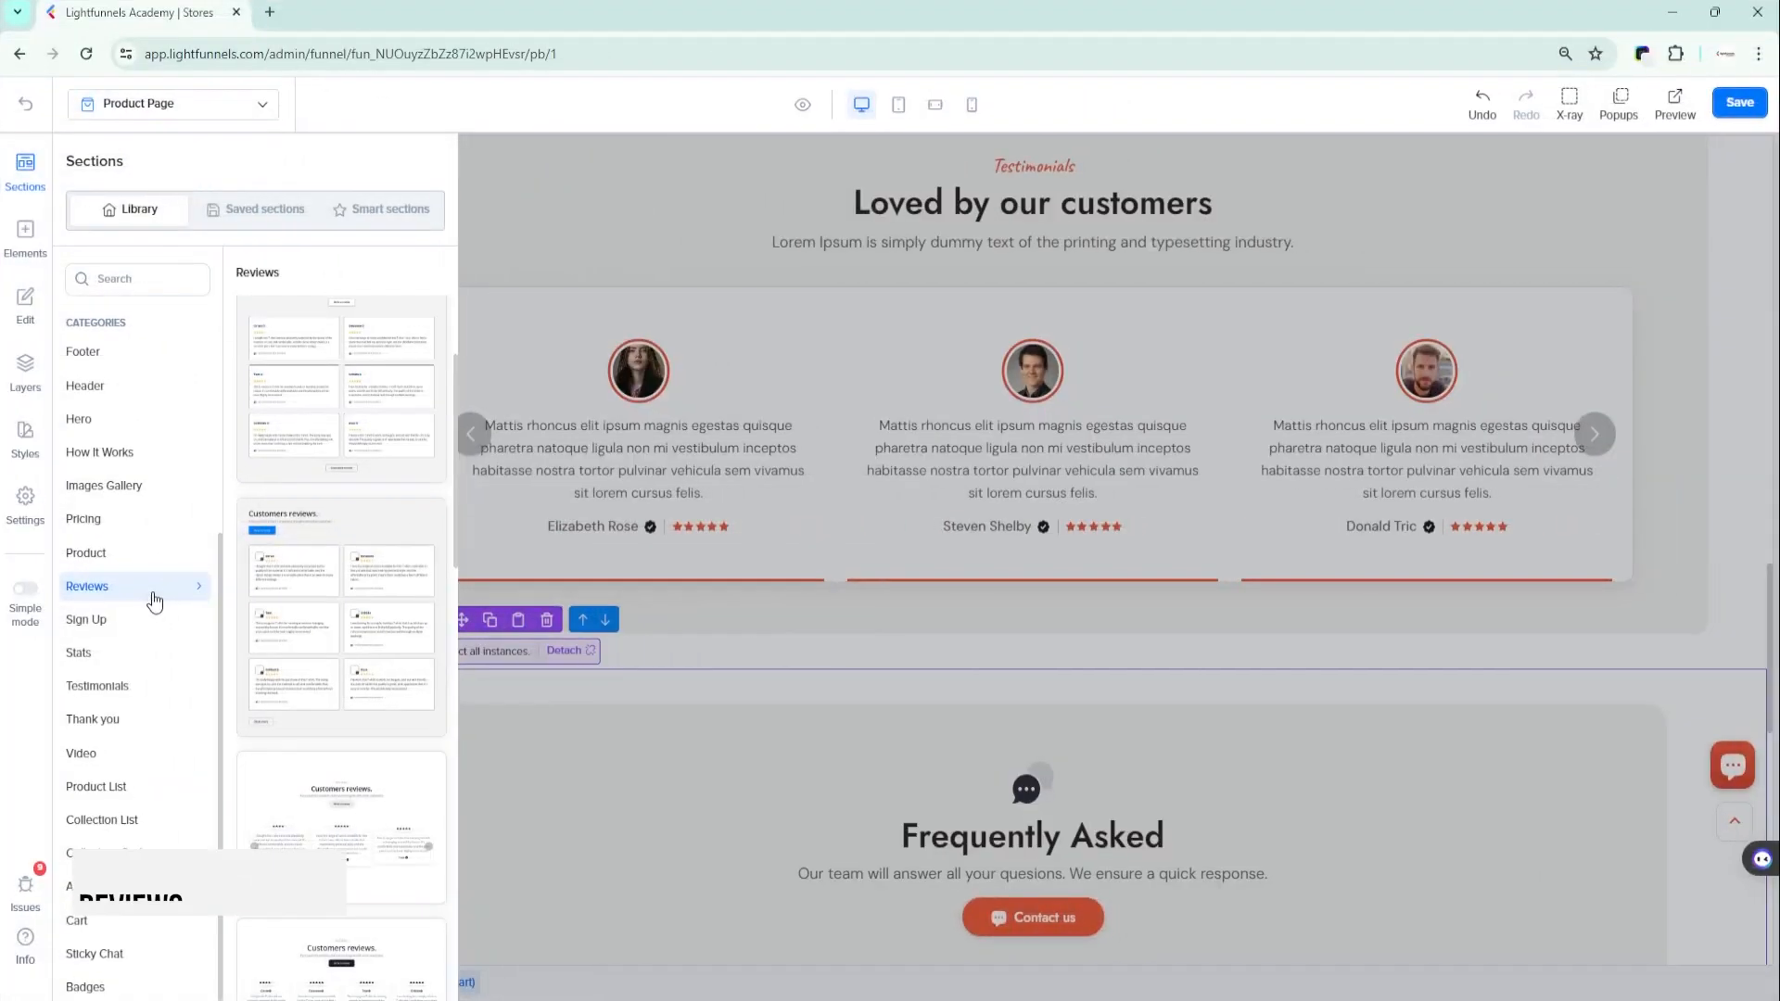
- Add the grey two-column "Customers reviews." section with the centred Write a review button from the Reviews category to the product page
{"action": "mouse_move", "coordinate": [295, 523]}
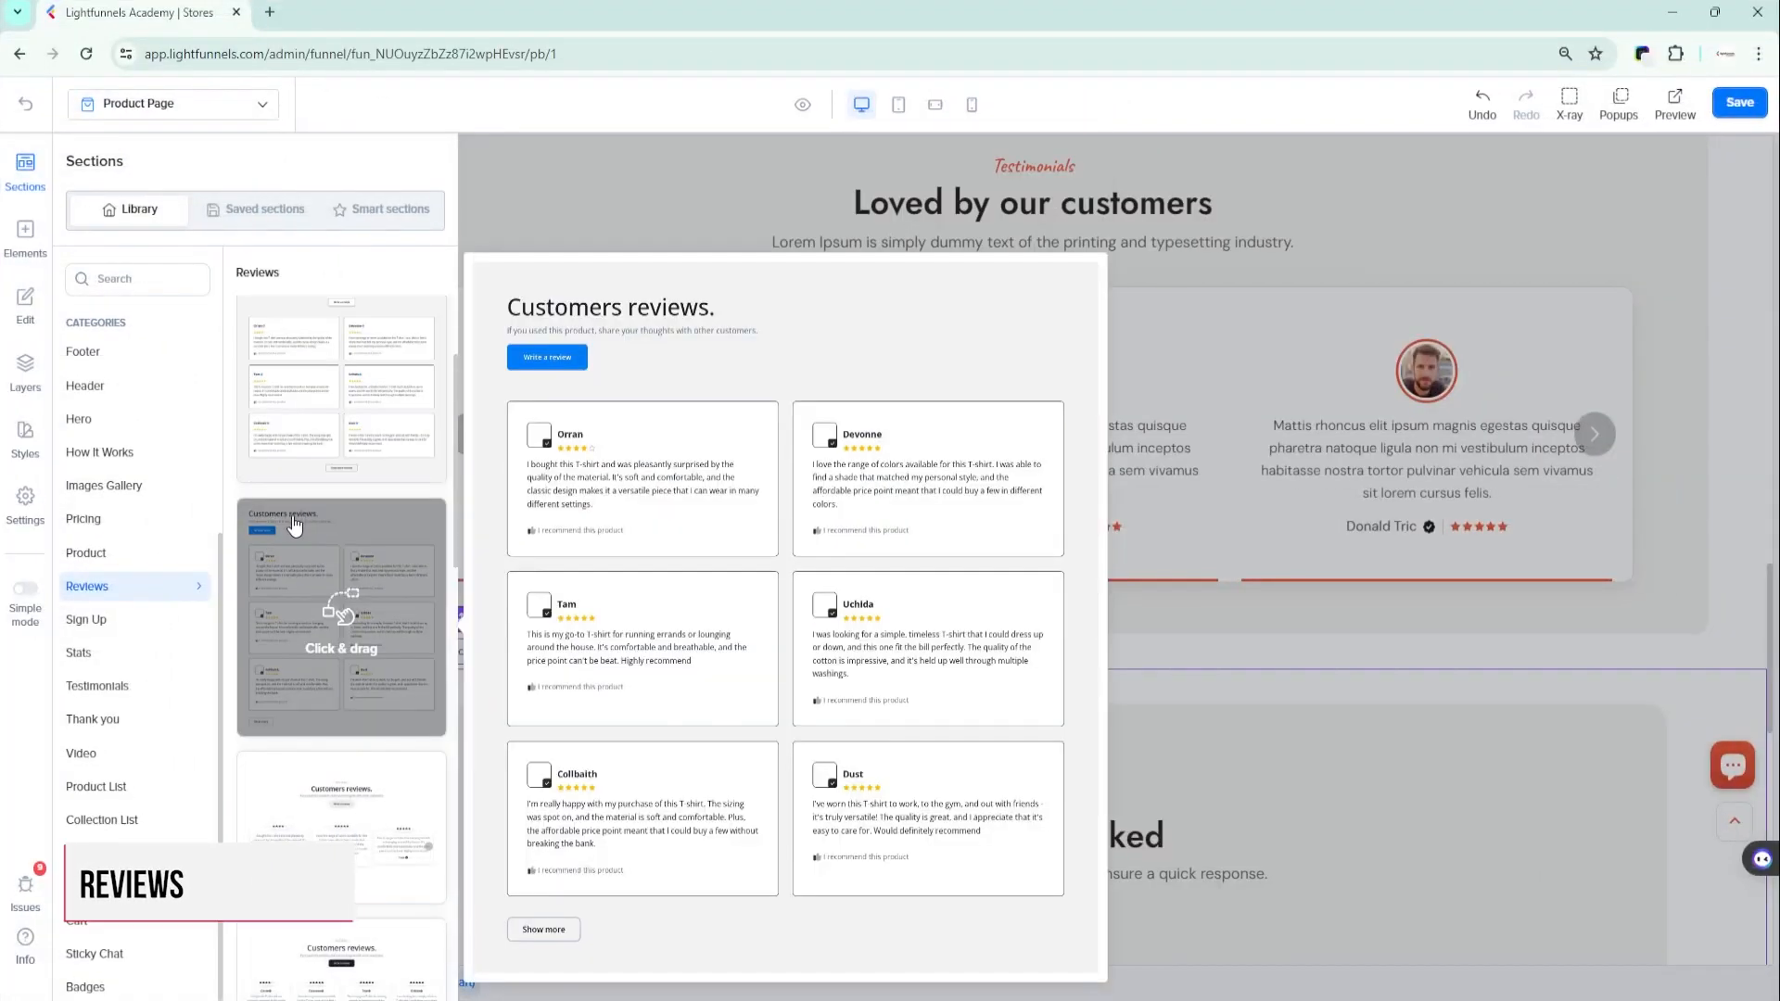
{"action": "scroll", "coordinate": [293, 654], "scroll_direction": "down", "scroll_amount": 2}
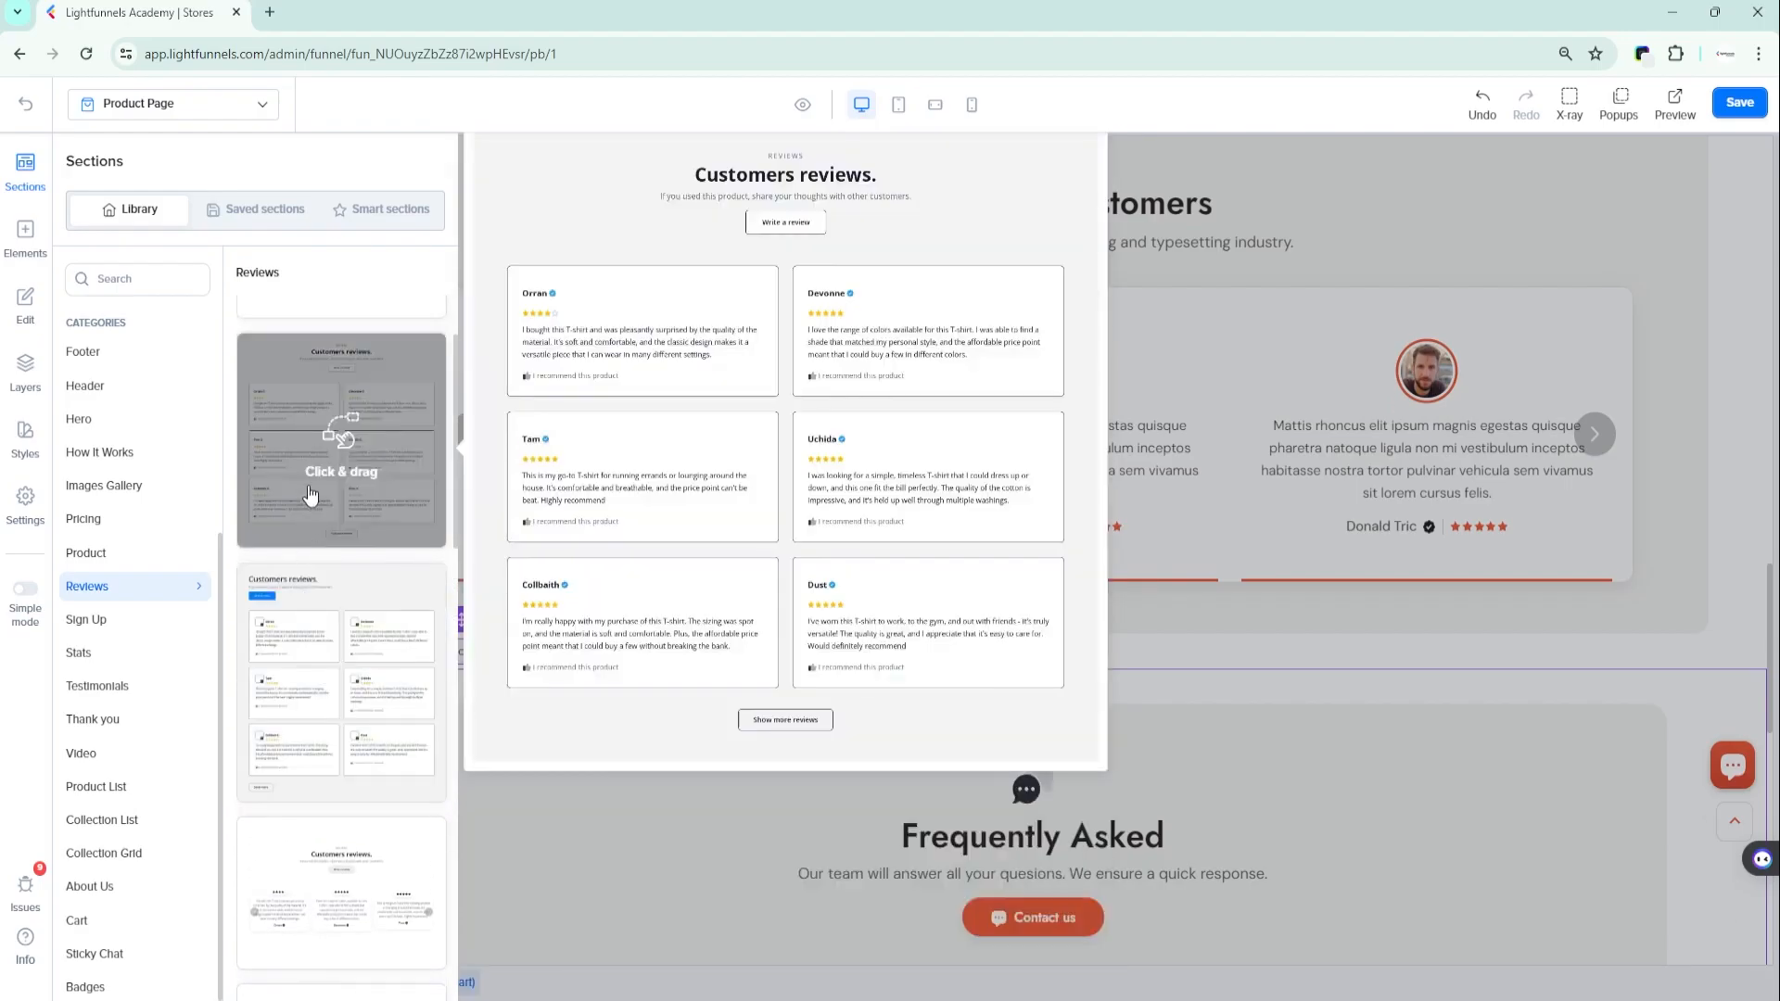
{"action": "left_click_drag", "start_coordinate": [309, 496], "coordinate": [830, 453]}
{"action": "left_click_drag", "start_coordinate": [1020, 709], "coordinate": [1016, 669]}
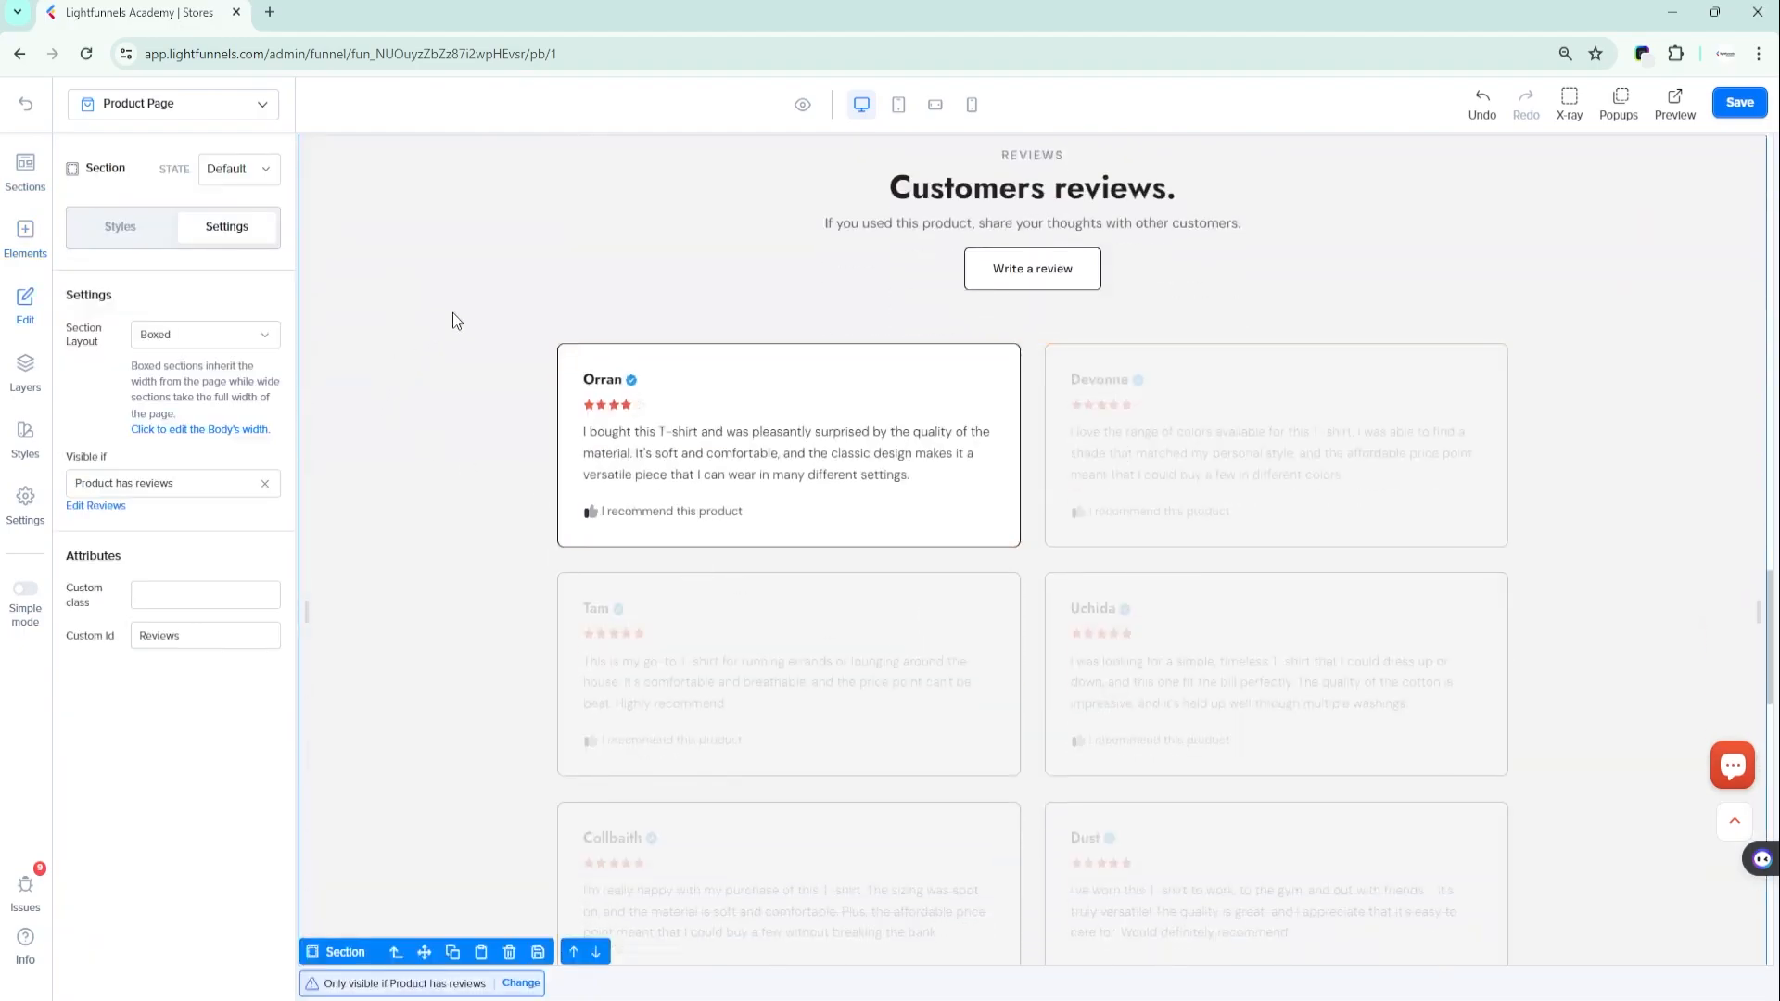
- Select the Write a review button in the "Customers reviews." section and look over the rest of the section
{"action": "left_click", "coordinate": [1029, 269]}
{"action": "scroll", "coordinate": [988, 408], "scroll_direction": "down", "scroll_amount": 5}
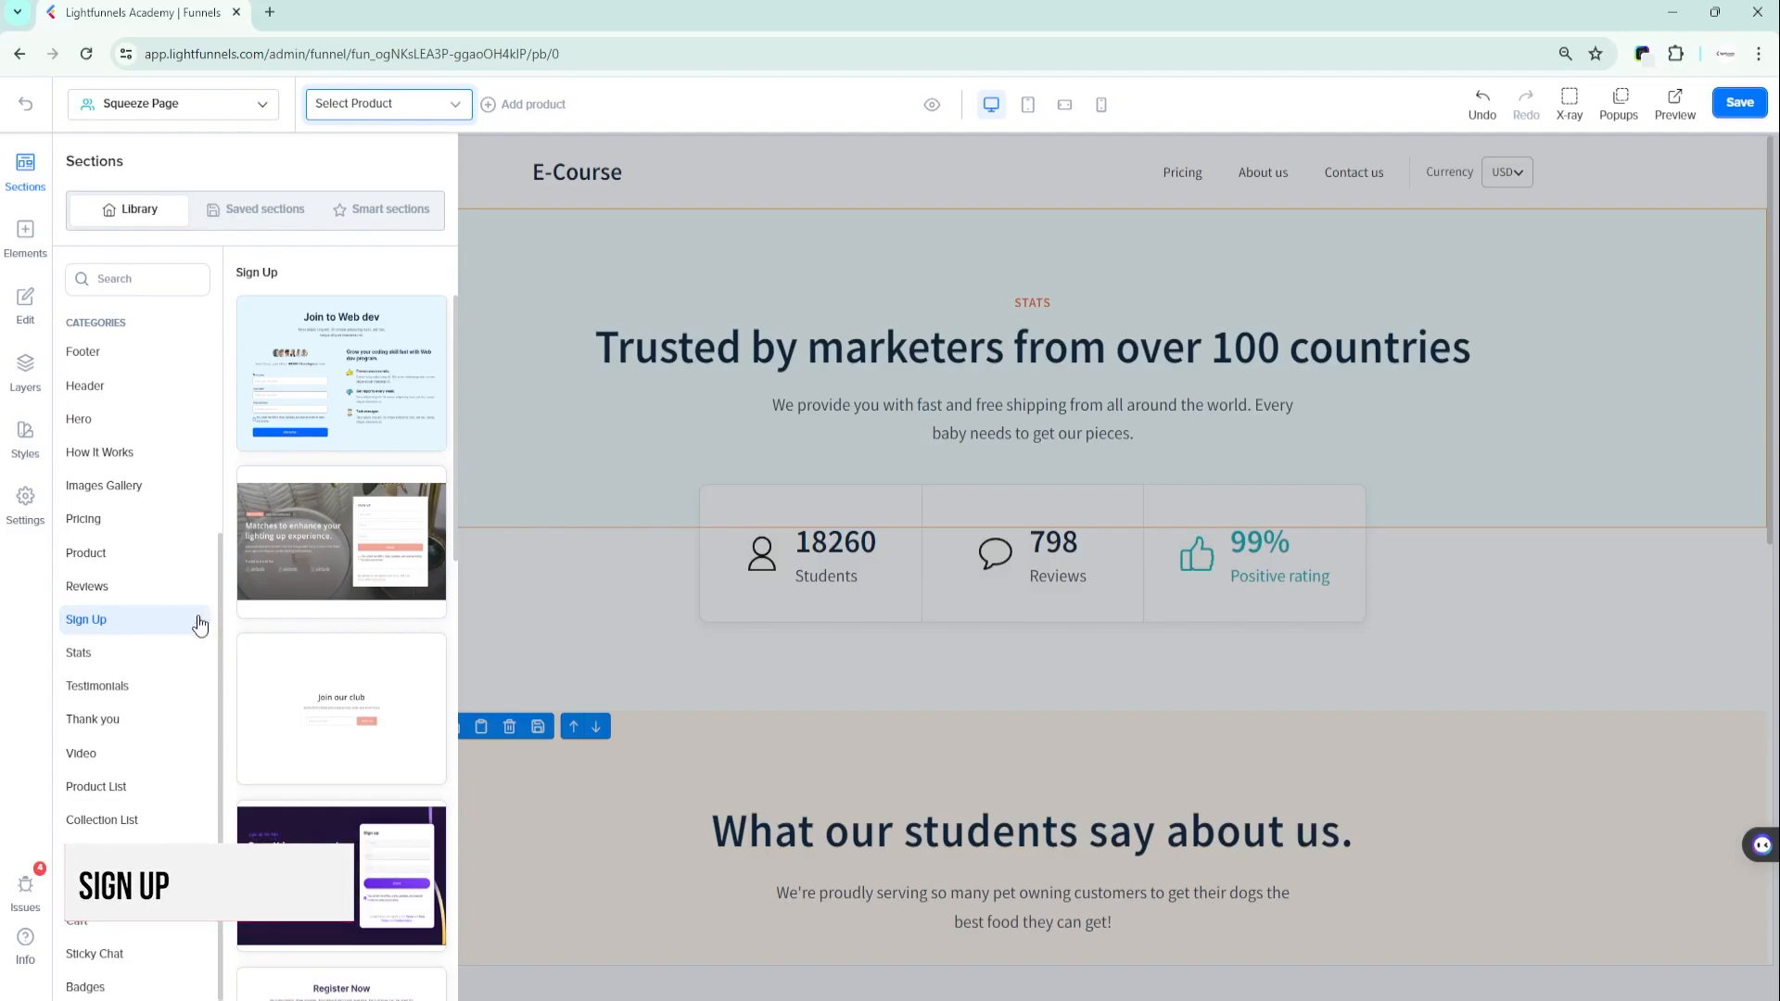
- Add the "Join to Web dev" section from the Sign Up category above the squeeze page's "Trusted by marketers from over 100 countries" section
{"action": "mouse_move", "coordinate": [304, 519]}
{"action": "scroll", "coordinate": [282, 603], "scroll_direction": "down", "scroll_amount": 5}
{"action": "scroll", "coordinate": [282, 631], "scroll_direction": "down", "scroll_amount": 4}
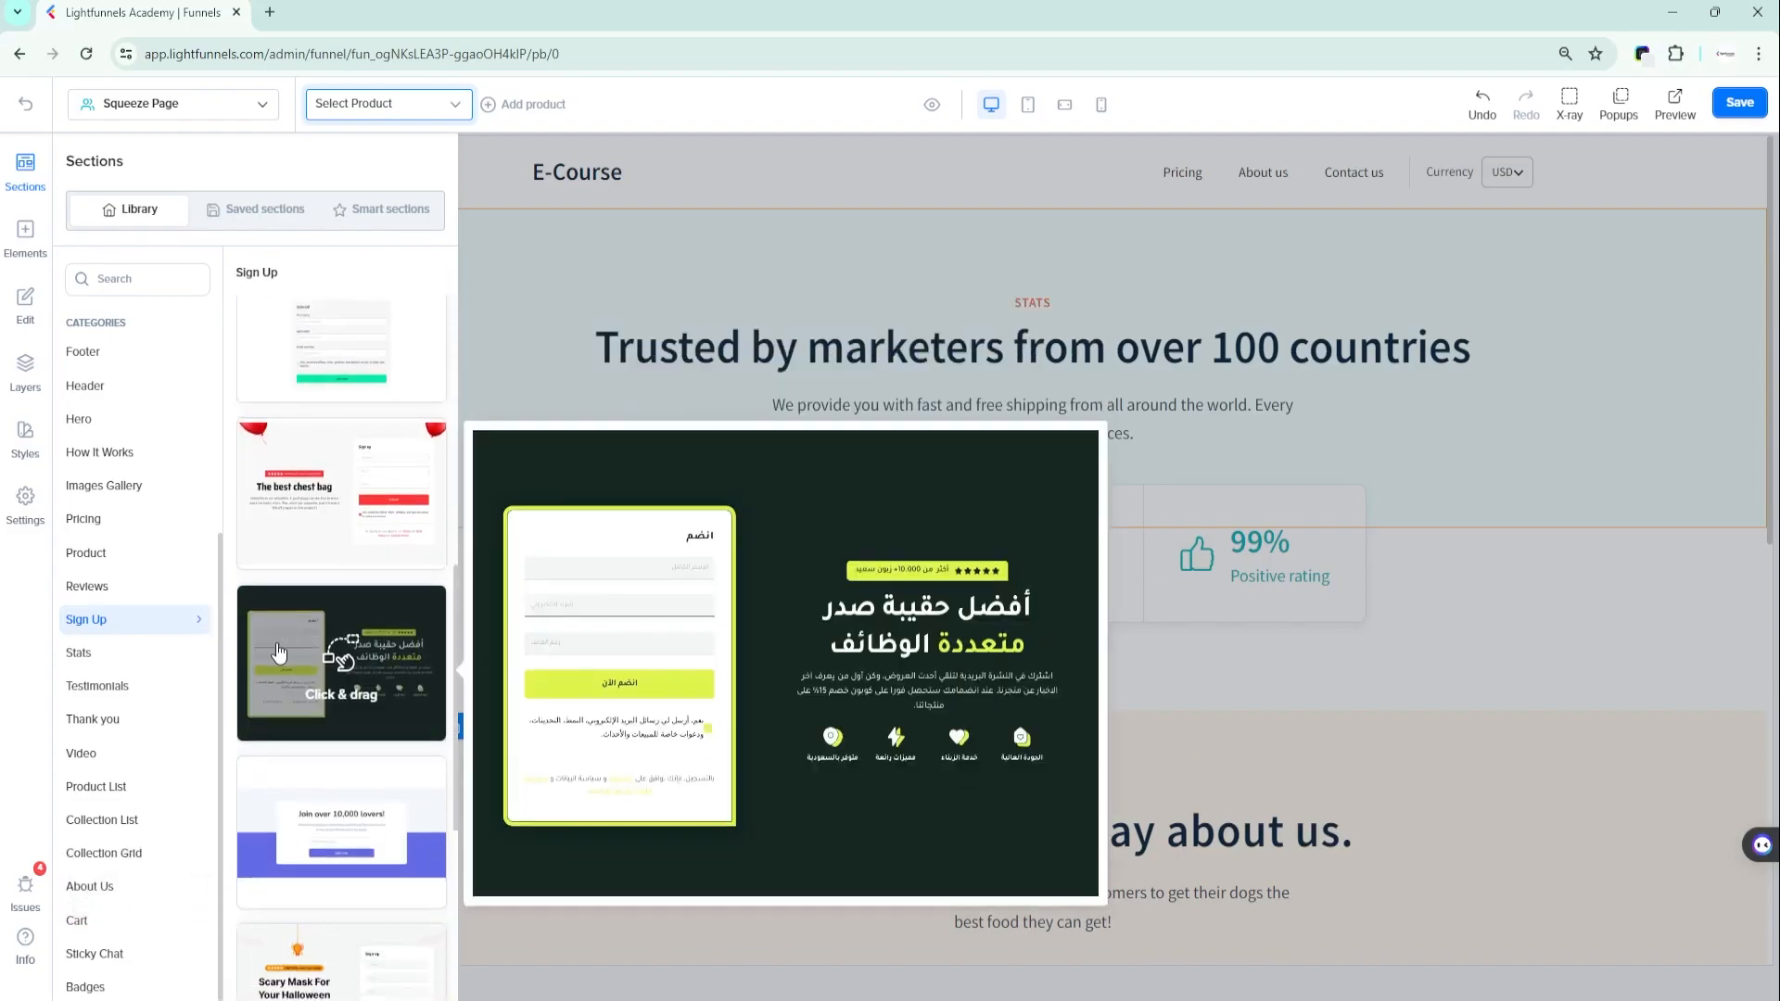
{"action": "scroll", "coordinate": [273, 741], "scroll_direction": "up", "scroll_amount": 6}
{"action": "scroll", "coordinate": [266, 753], "scroll_direction": "up", "scroll_amount": 2}
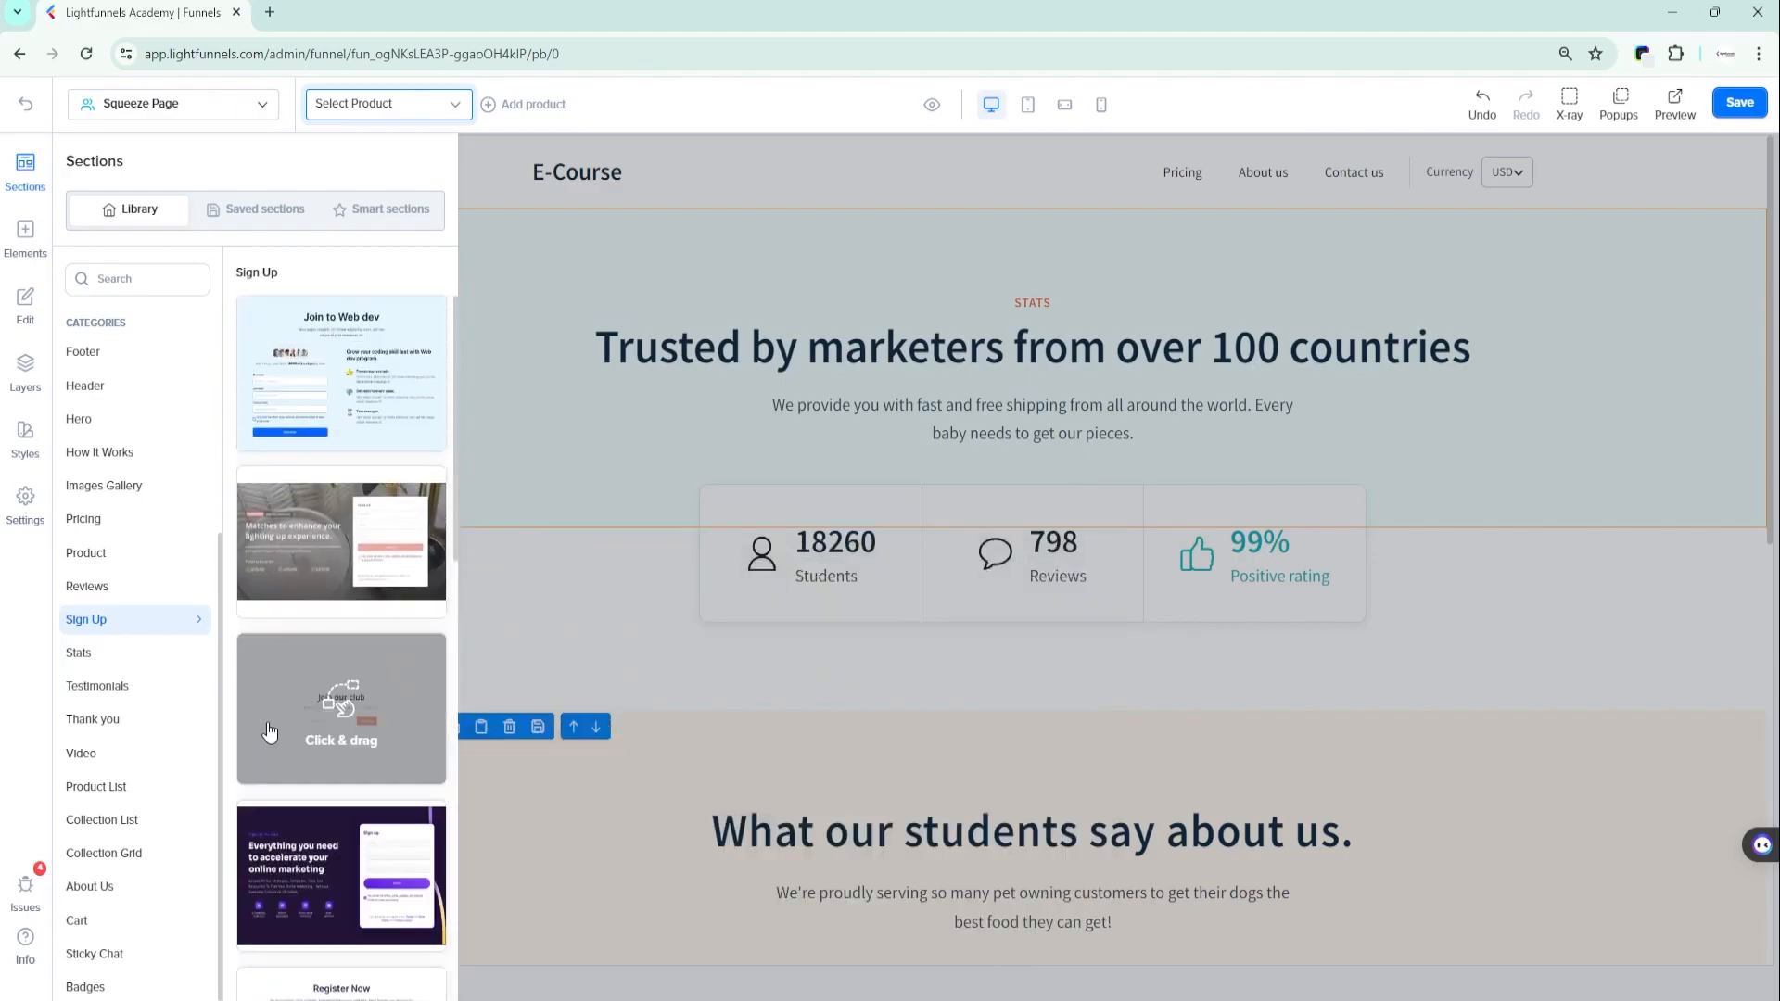
{"action": "left_click_drag", "start_coordinate": [339, 368], "coordinate": [981, 159]}
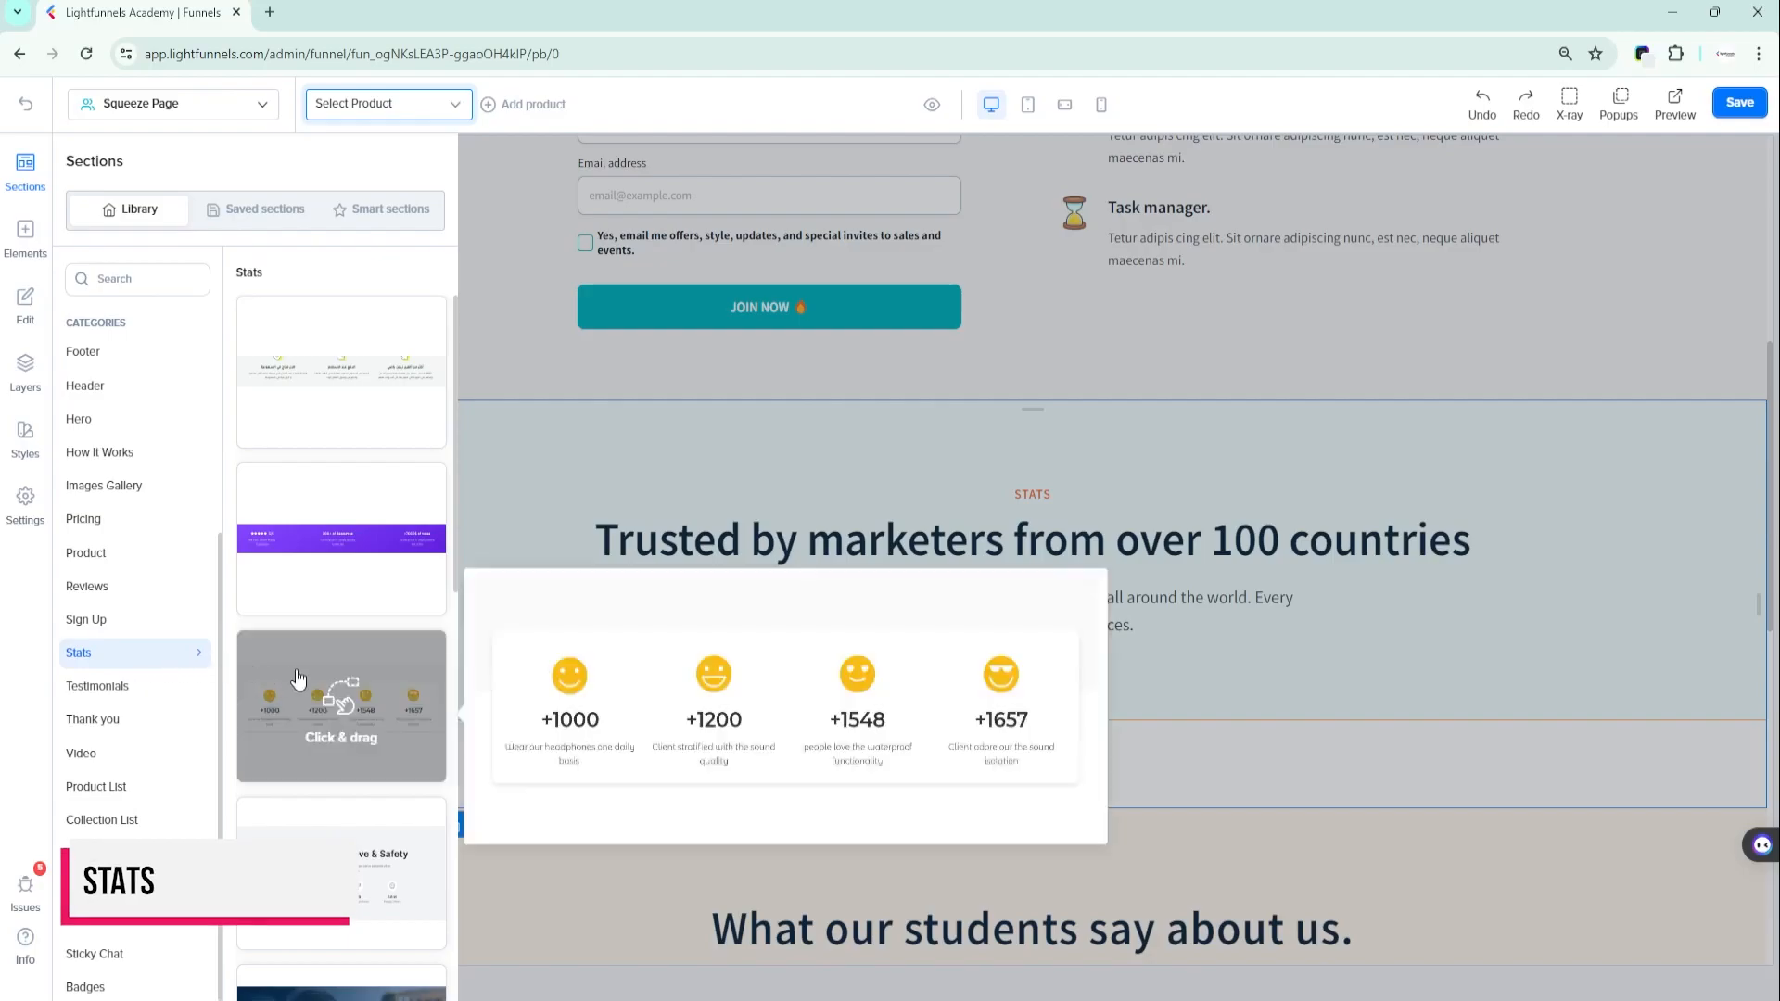
- Add a four-figure section from the Stats category between the sign-up form and the "Trusted by marketers from over 100 countries" section
{"action": "mouse_move", "coordinate": [374, 363]}
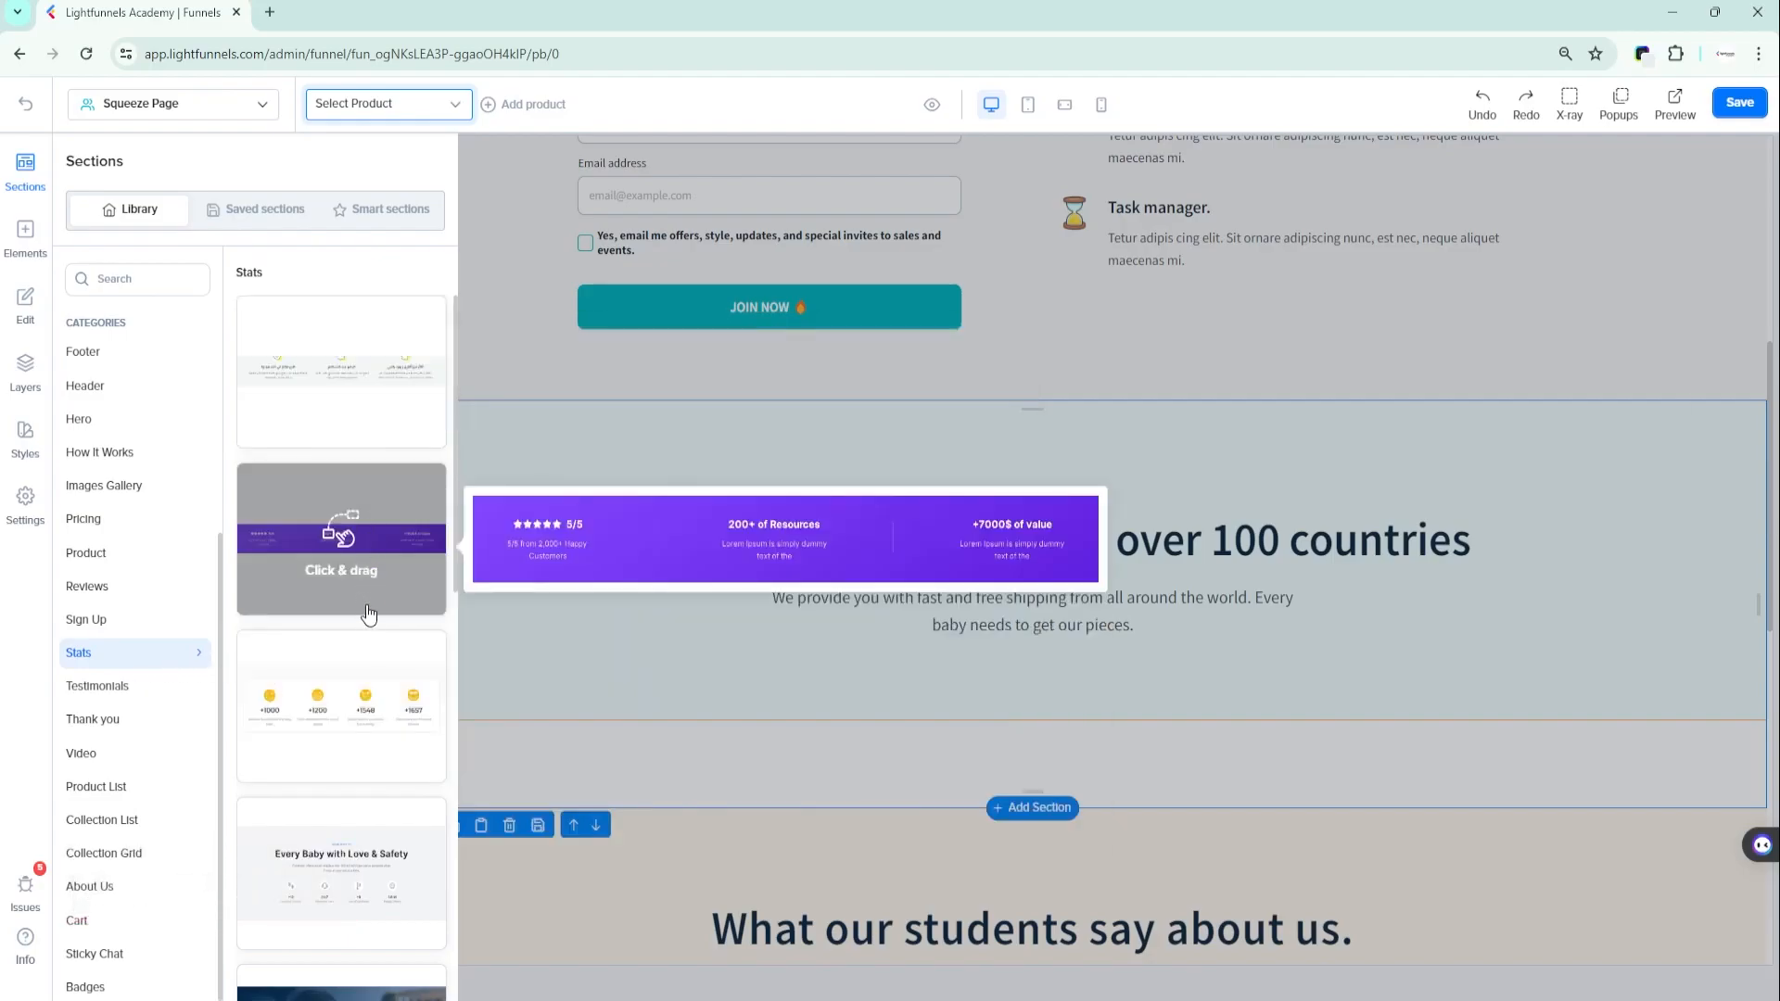
{"action": "scroll", "coordinate": [369, 656], "scroll_direction": "down", "scroll_amount": 4}
{"action": "scroll", "coordinate": [306, 737], "scroll_direction": "up", "scroll_amount": 5}
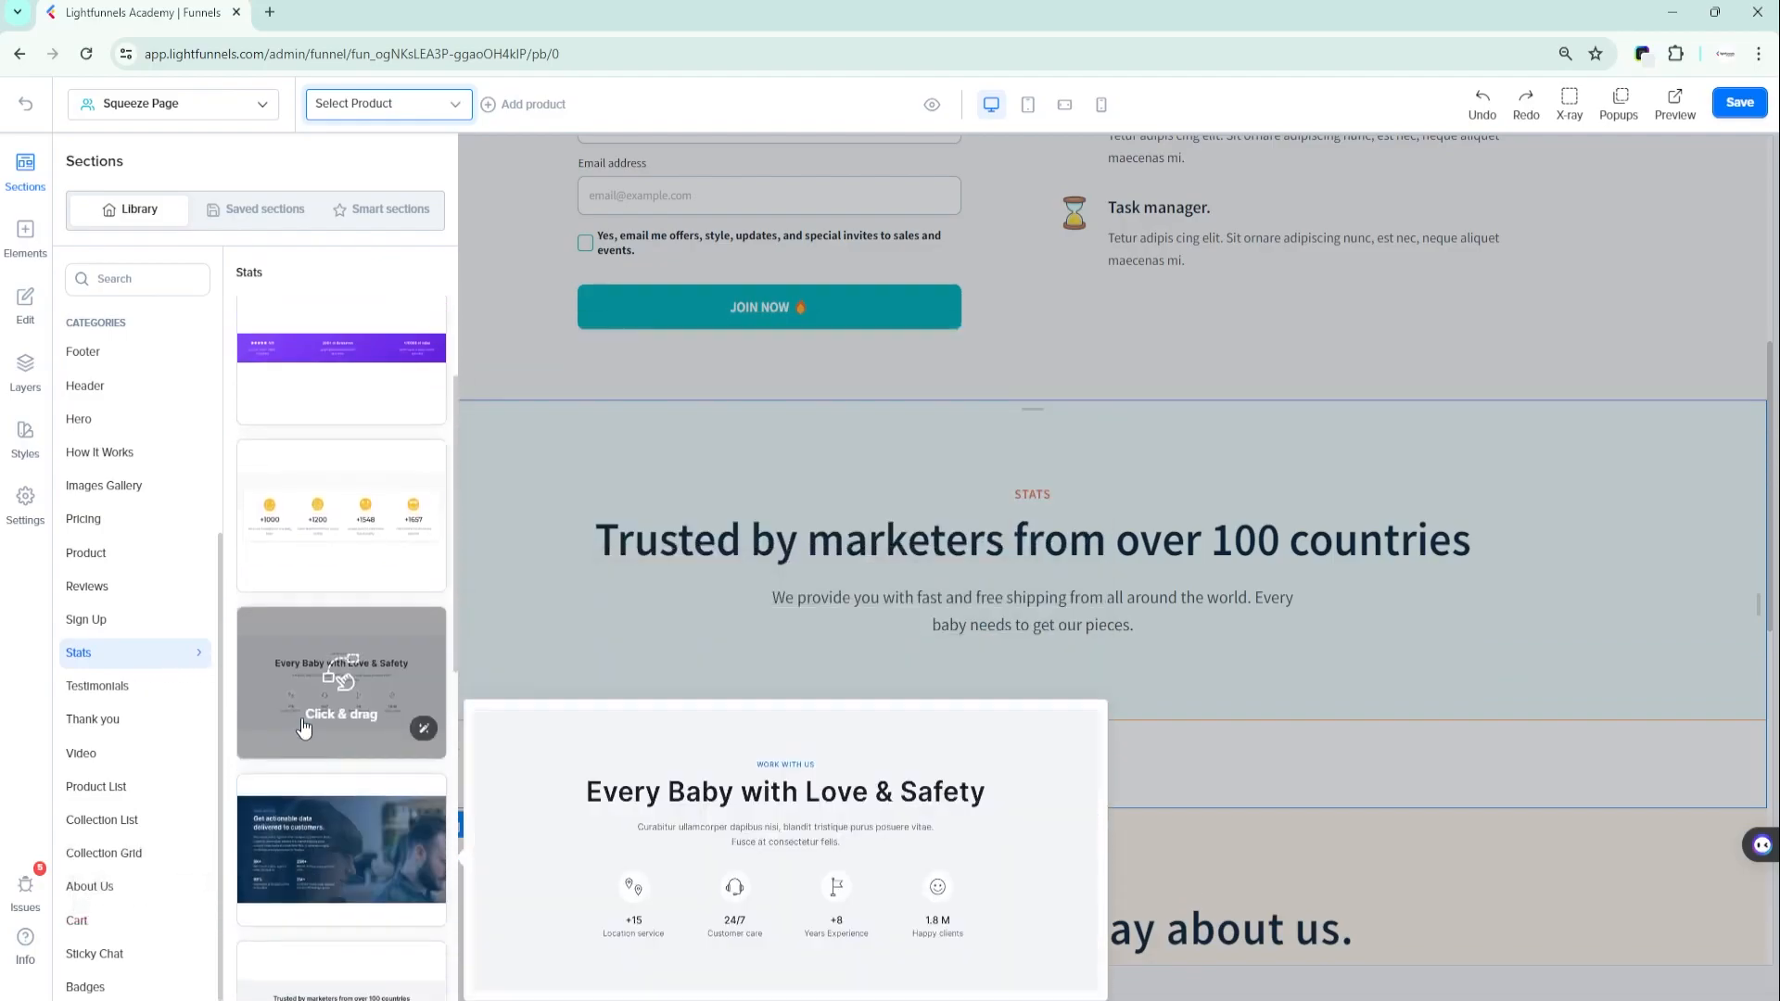
{"action": "left_click_drag", "start_coordinate": [303, 709], "coordinate": [970, 384]}
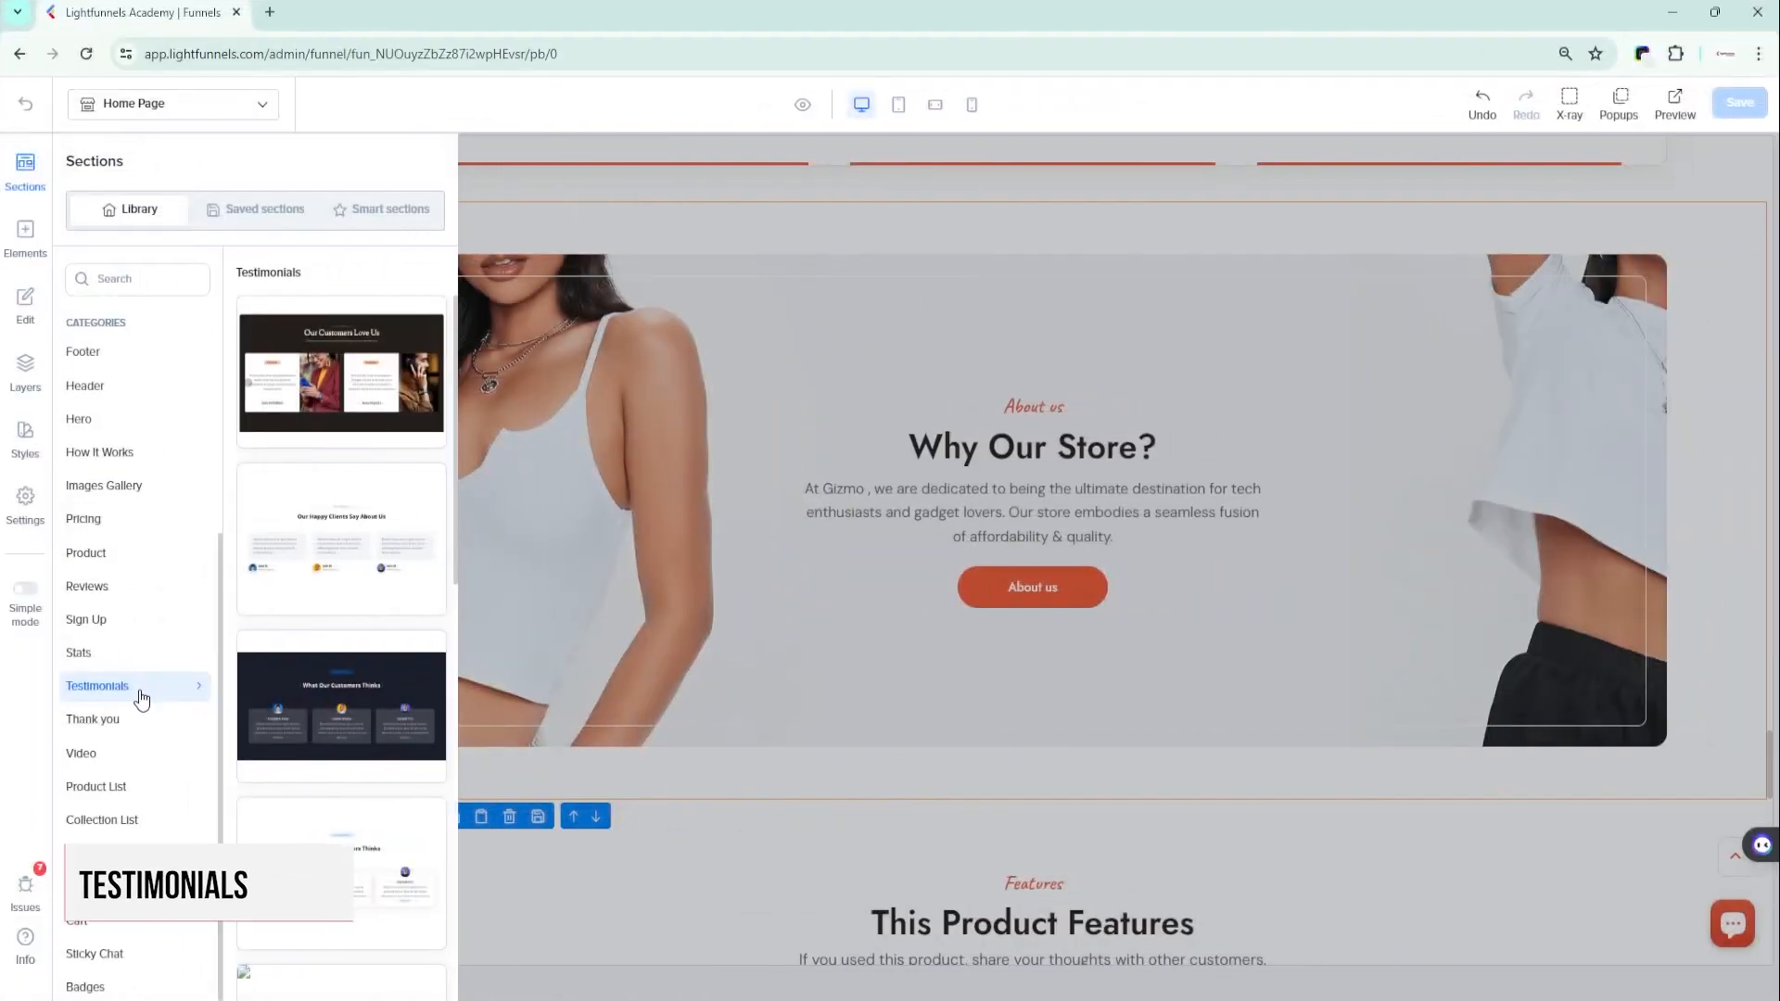
- Add the "Our Happy Clients Say About Us" section from the Testimonials category next to the home page's "Why Our Store?" section
{"action": "mouse_move", "coordinate": [336, 536]}
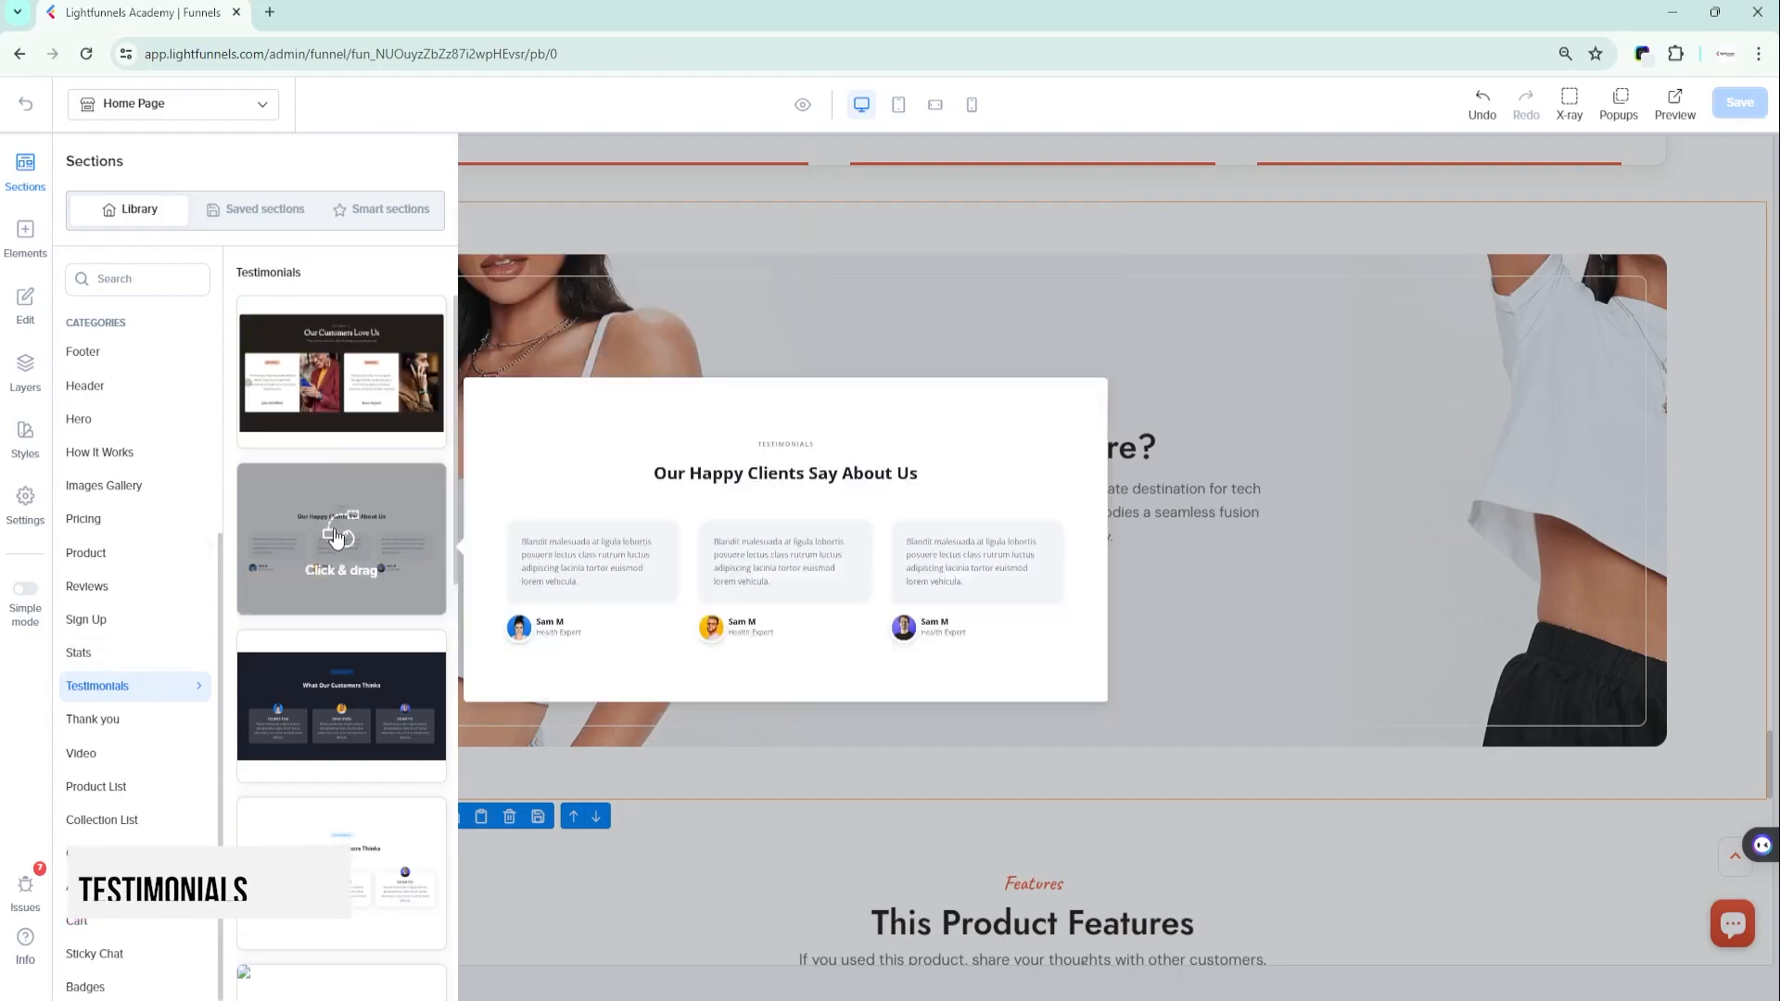
{"action": "mouse_move", "coordinate": [351, 839]}
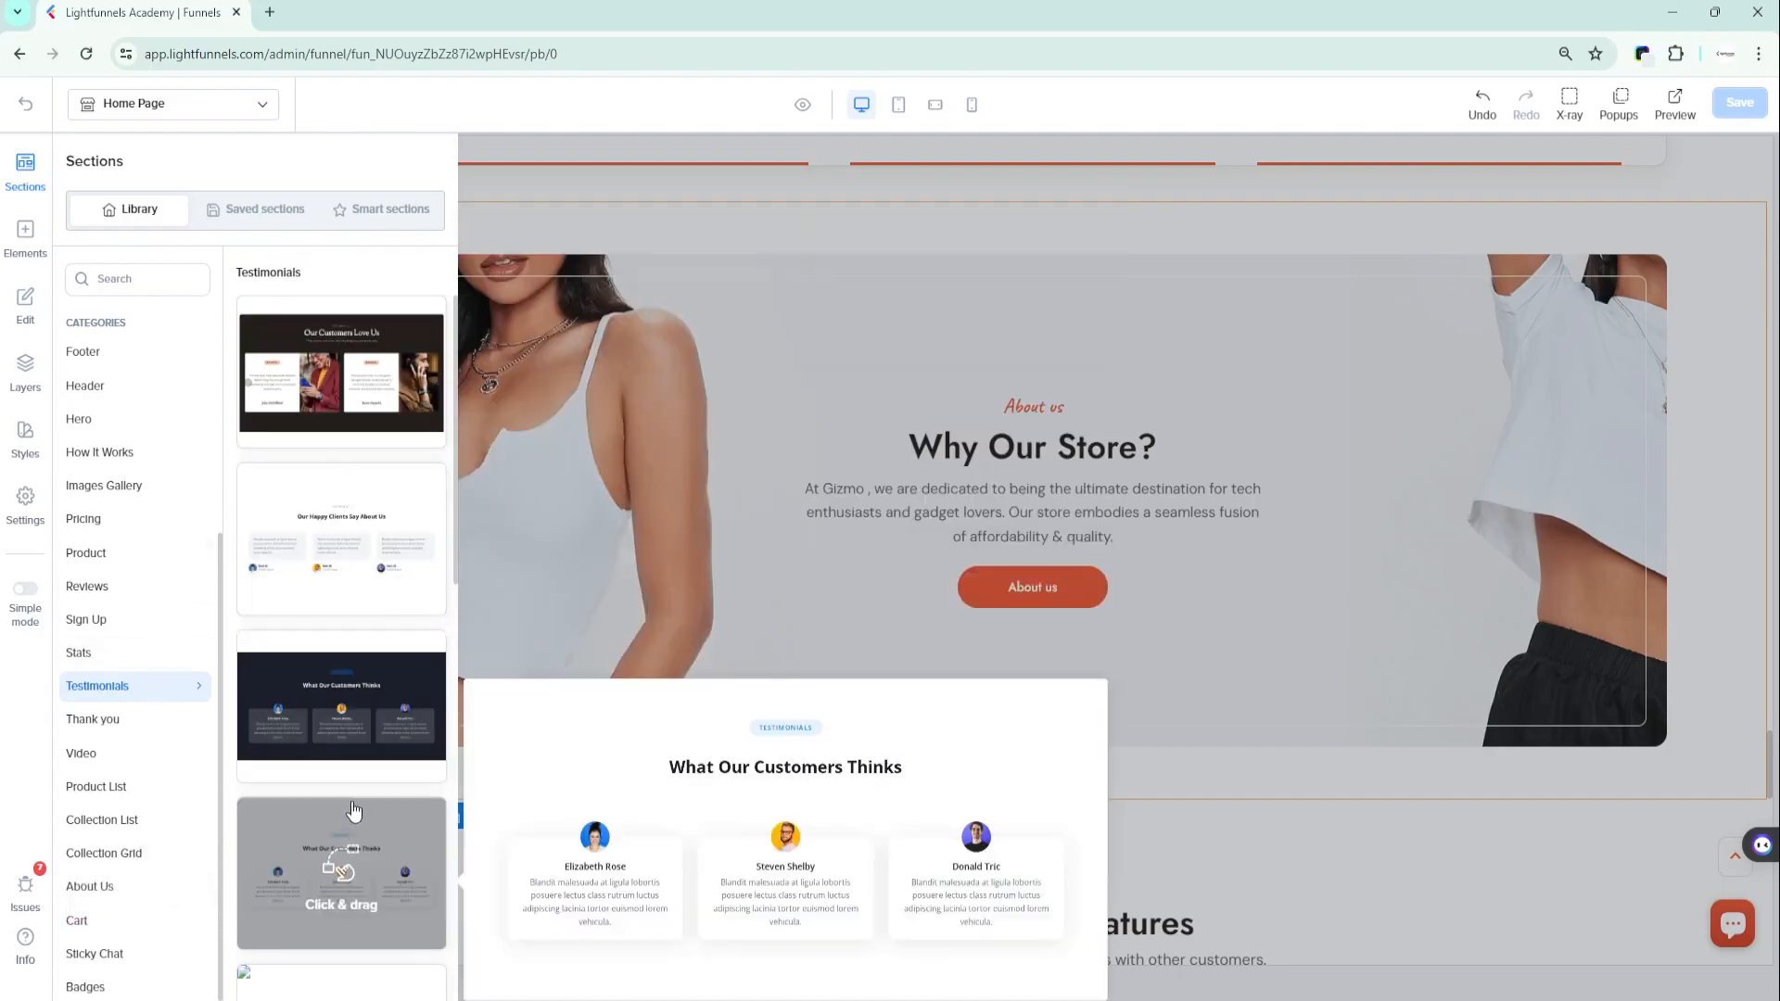
{"action": "mouse_move", "coordinate": [342, 583]}
{"action": "left_click_drag", "start_coordinate": [298, 543], "coordinate": [728, 425]}
{"action": "left_click_drag", "start_coordinate": [966, 424], "coordinate": [981, 420]}
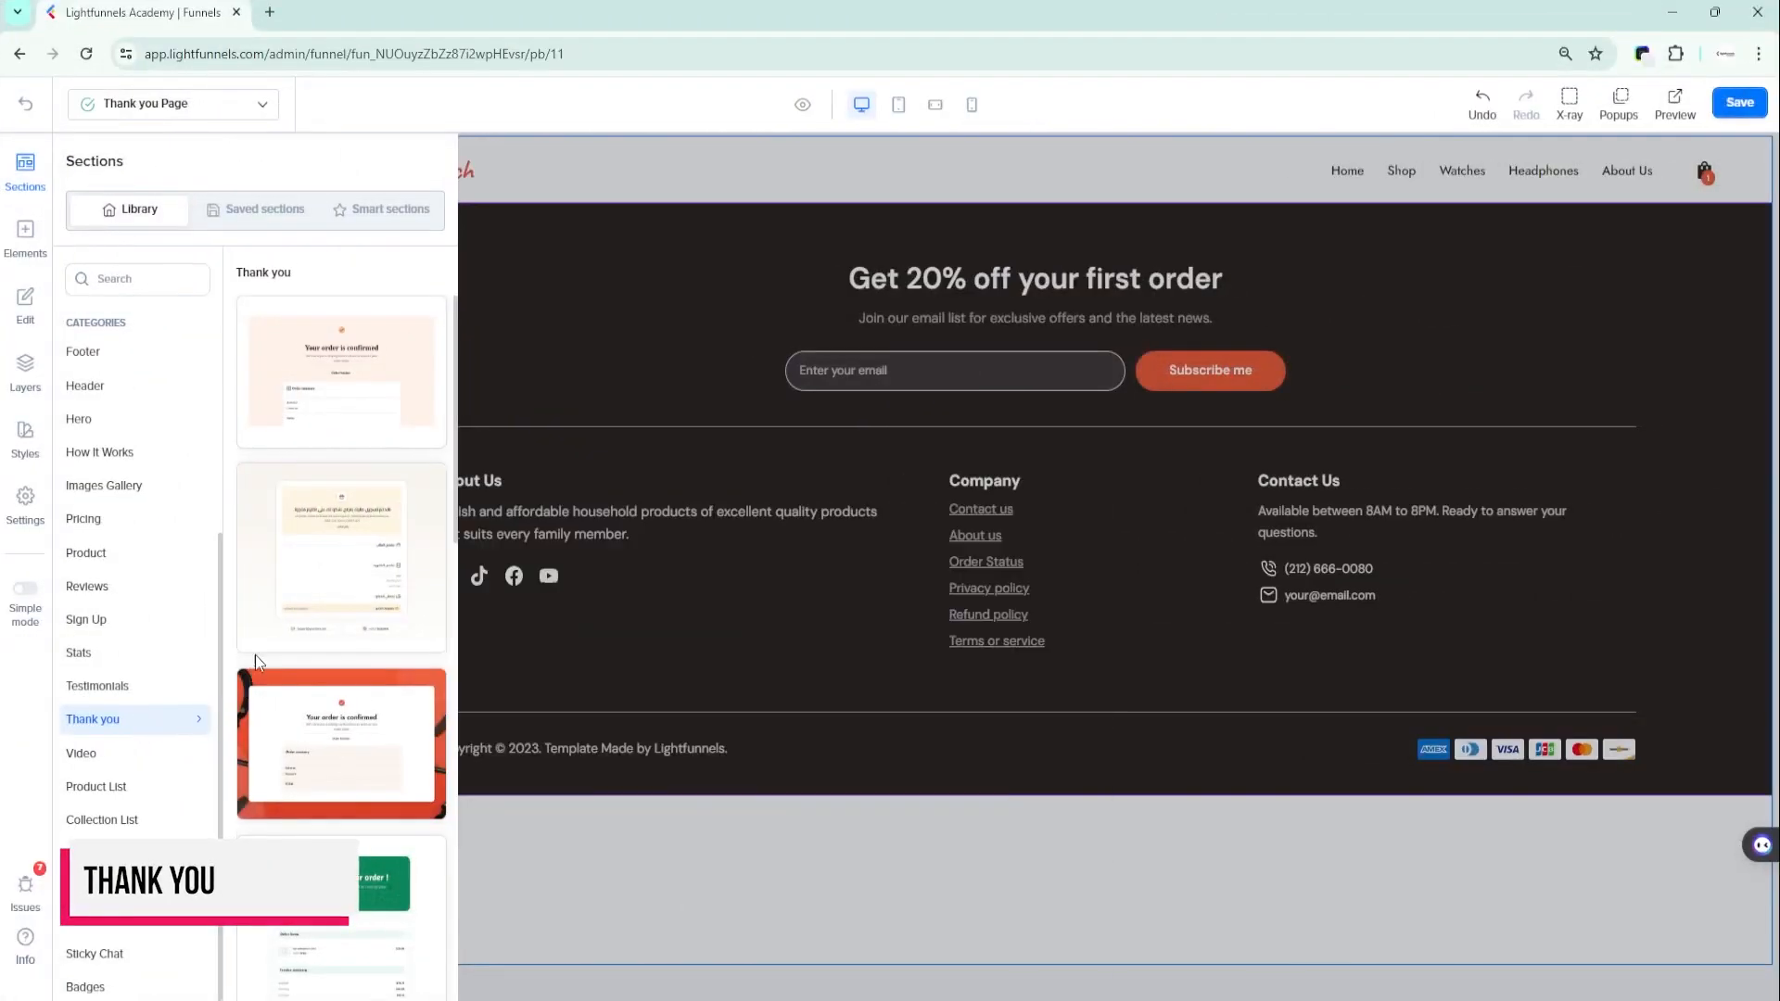
- Add the red "Your order is confirmed" section from the Thank you category between the thank-you page's header and footer and review it
{"action": "mouse_move", "coordinate": [363, 638]}
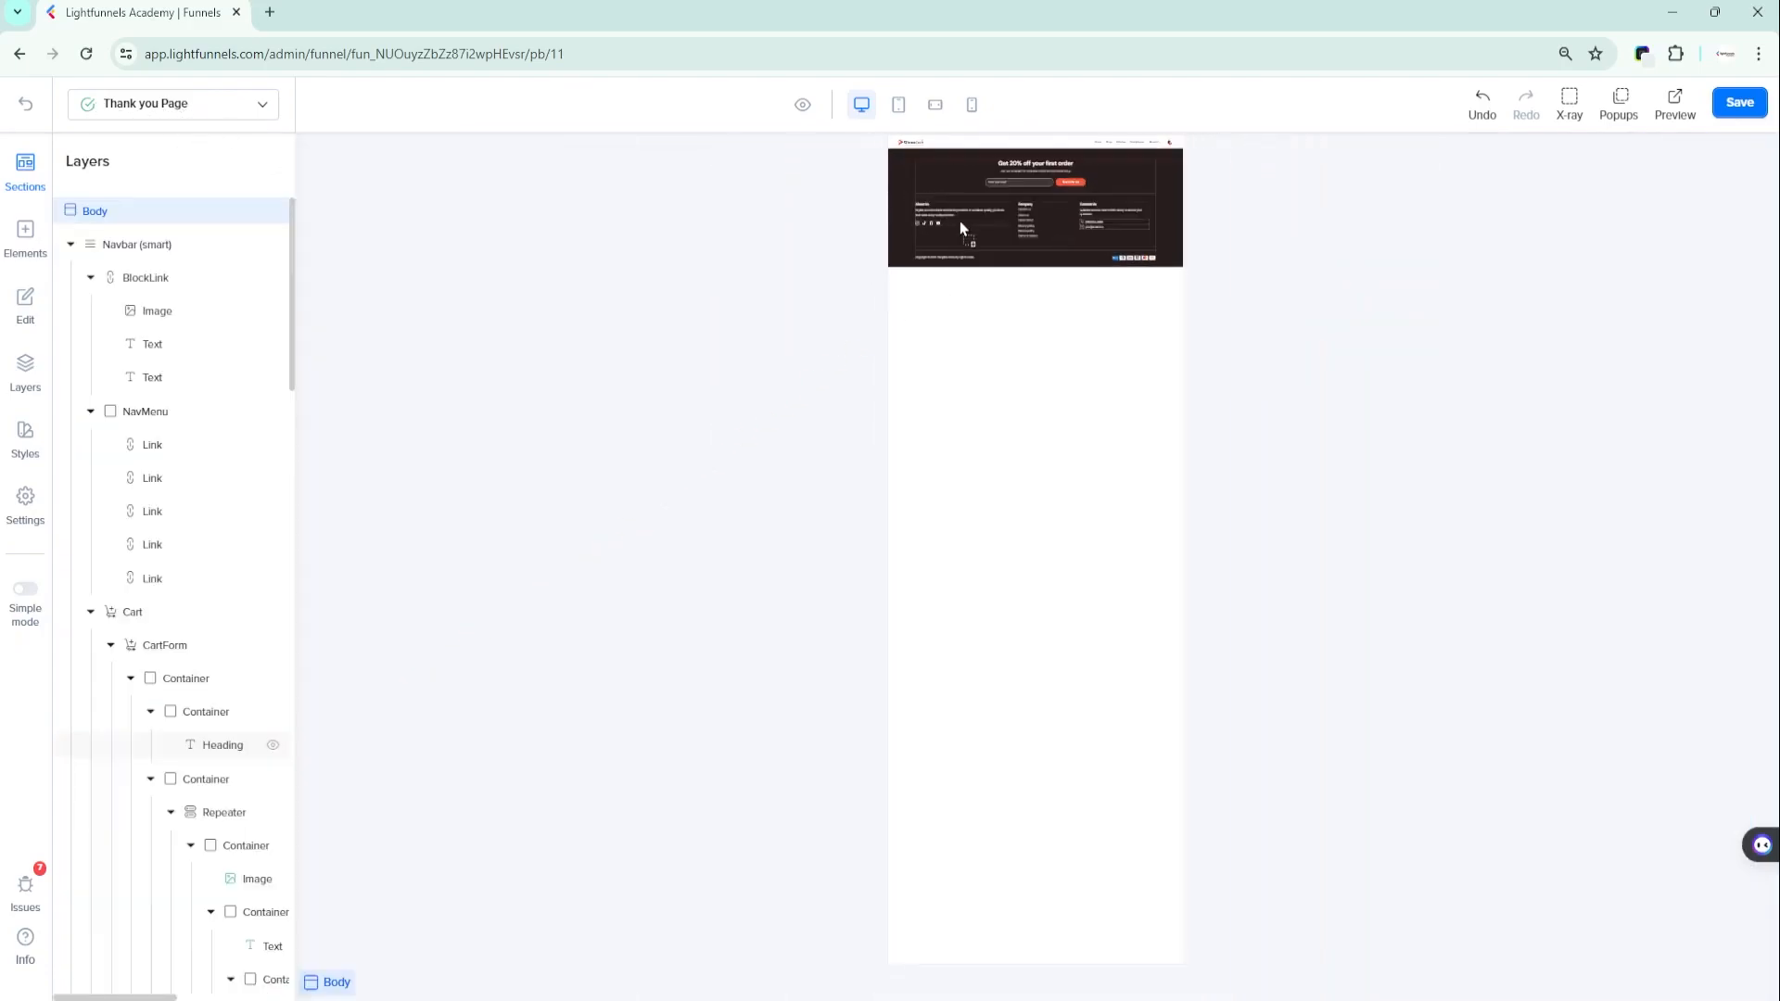
{"action": "left_click_drag", "start_coordinate": [960, 227], "coordinate": [978, 169]}
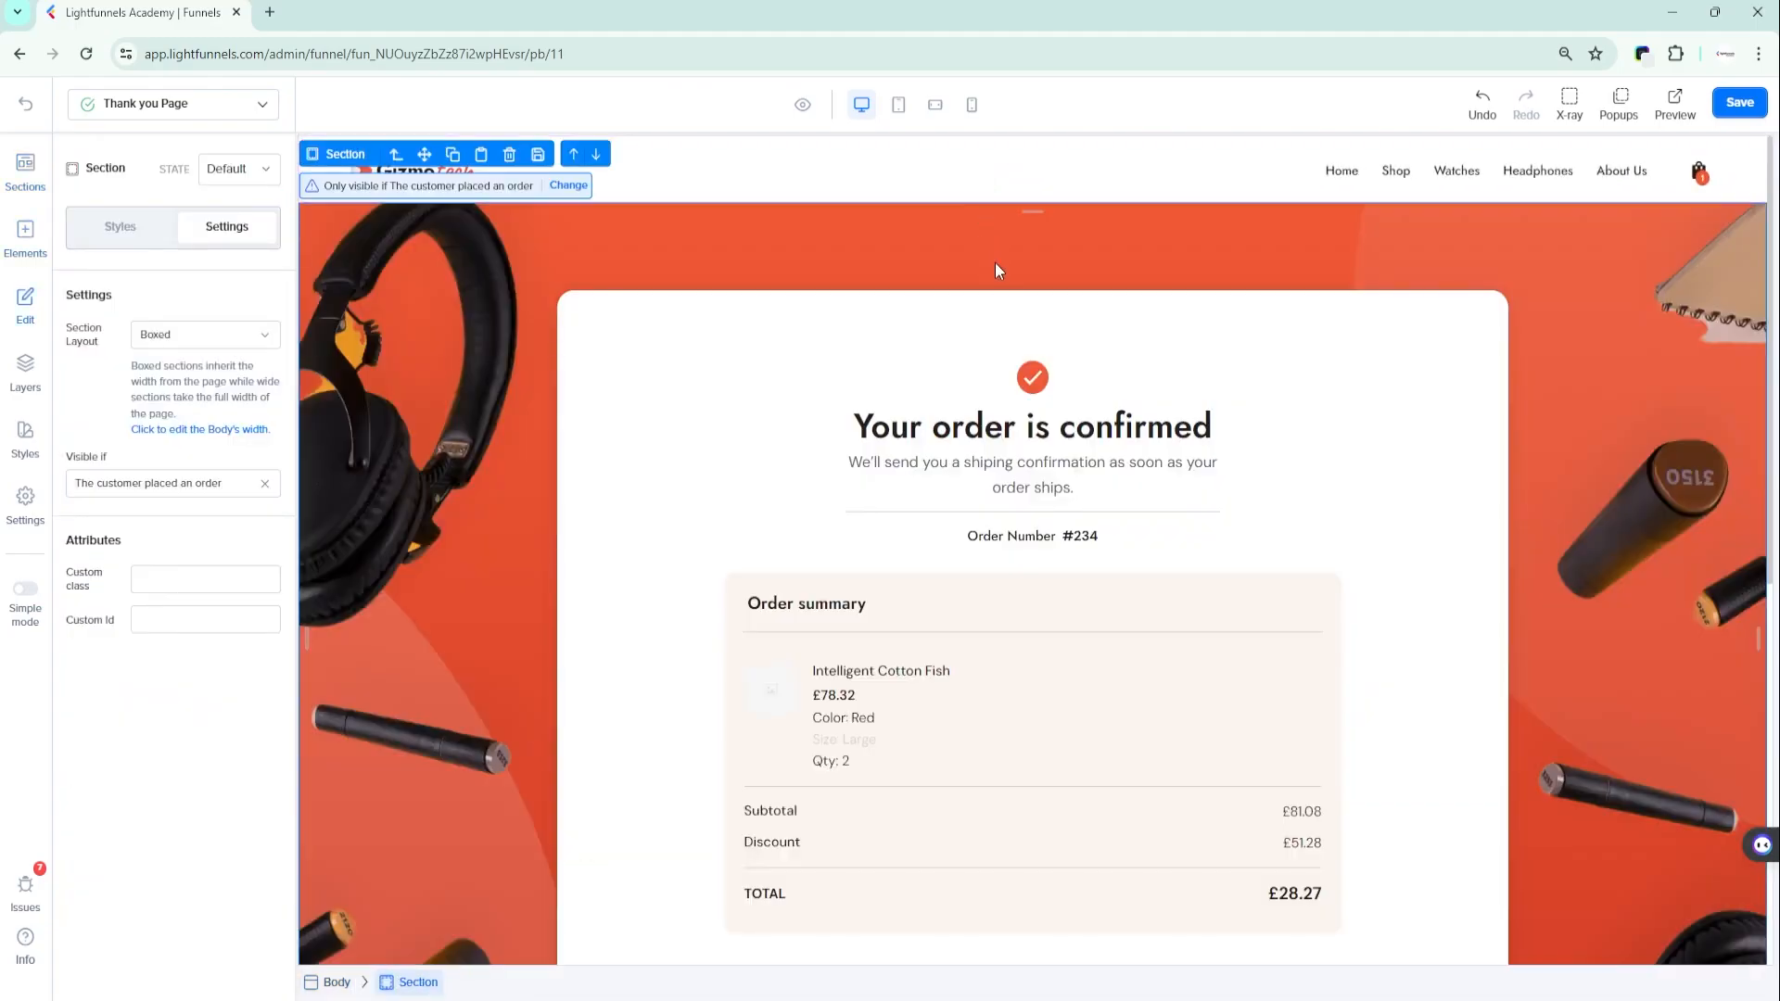
{"action": "scroll", "coordinate": [1064, 391], "scroll_direction": "down", "scroll_amount": 1}
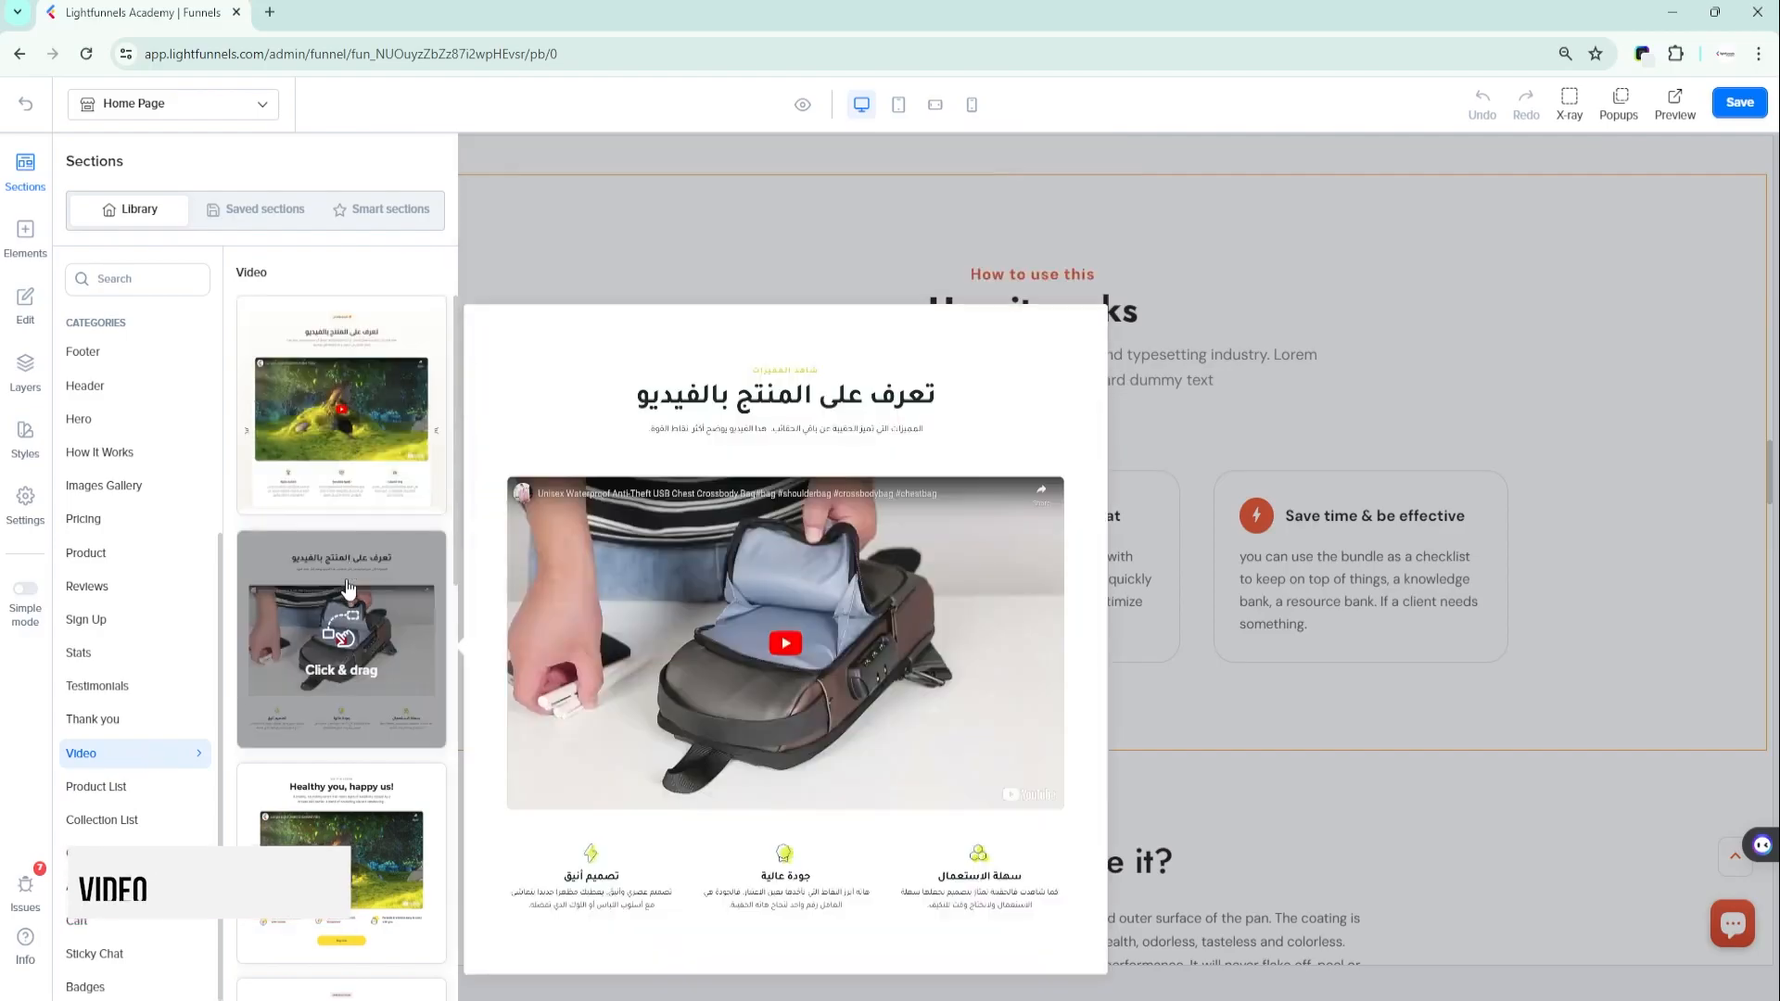
- Add the "Healthy you, happy us!" section from the Video category to the home page near the "How it works" section
{"action": "mouse_move", "coordinate": [318, 890]}
{"action": "scroll", "coordinate": [318, 831], "scroll_direction": "down", "scroll_amount": 1}
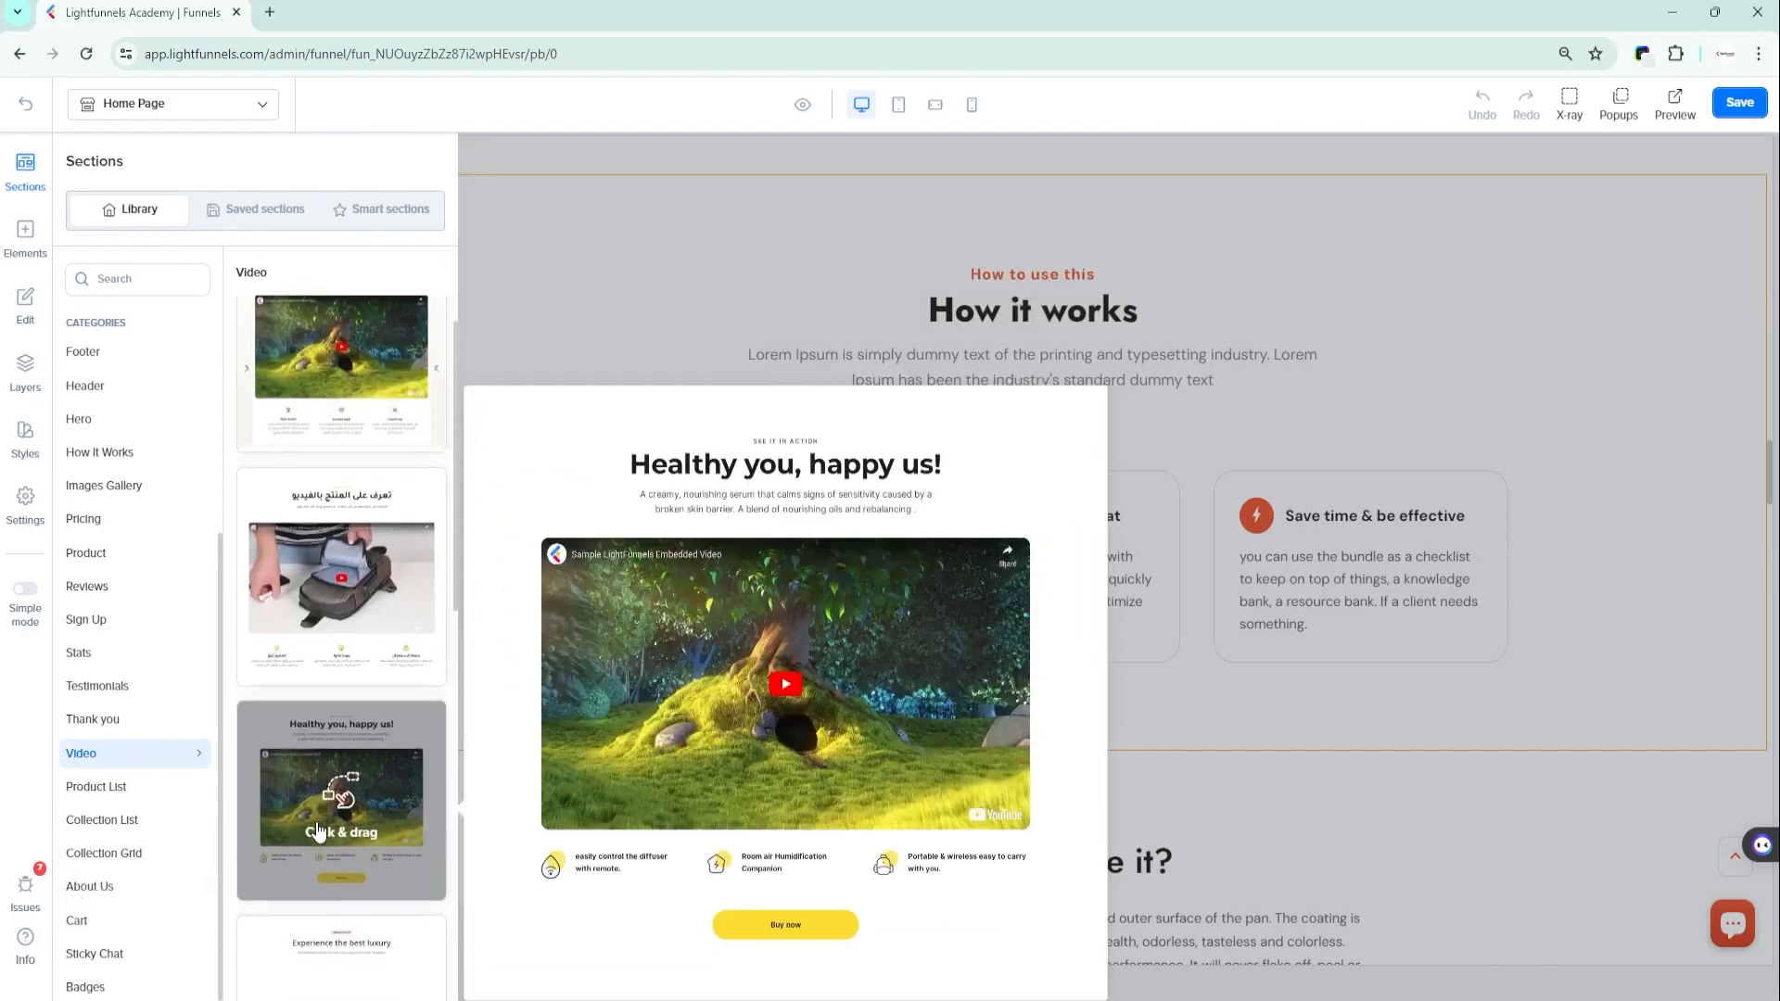
{"action": "scroll", "coordinate": [318, 835], "scroll_direction": "down", "scroll_amount": 2}
{"action": "left_click_drag", "start_coordinate": [311, 596], "coordinate": [999, 265]}
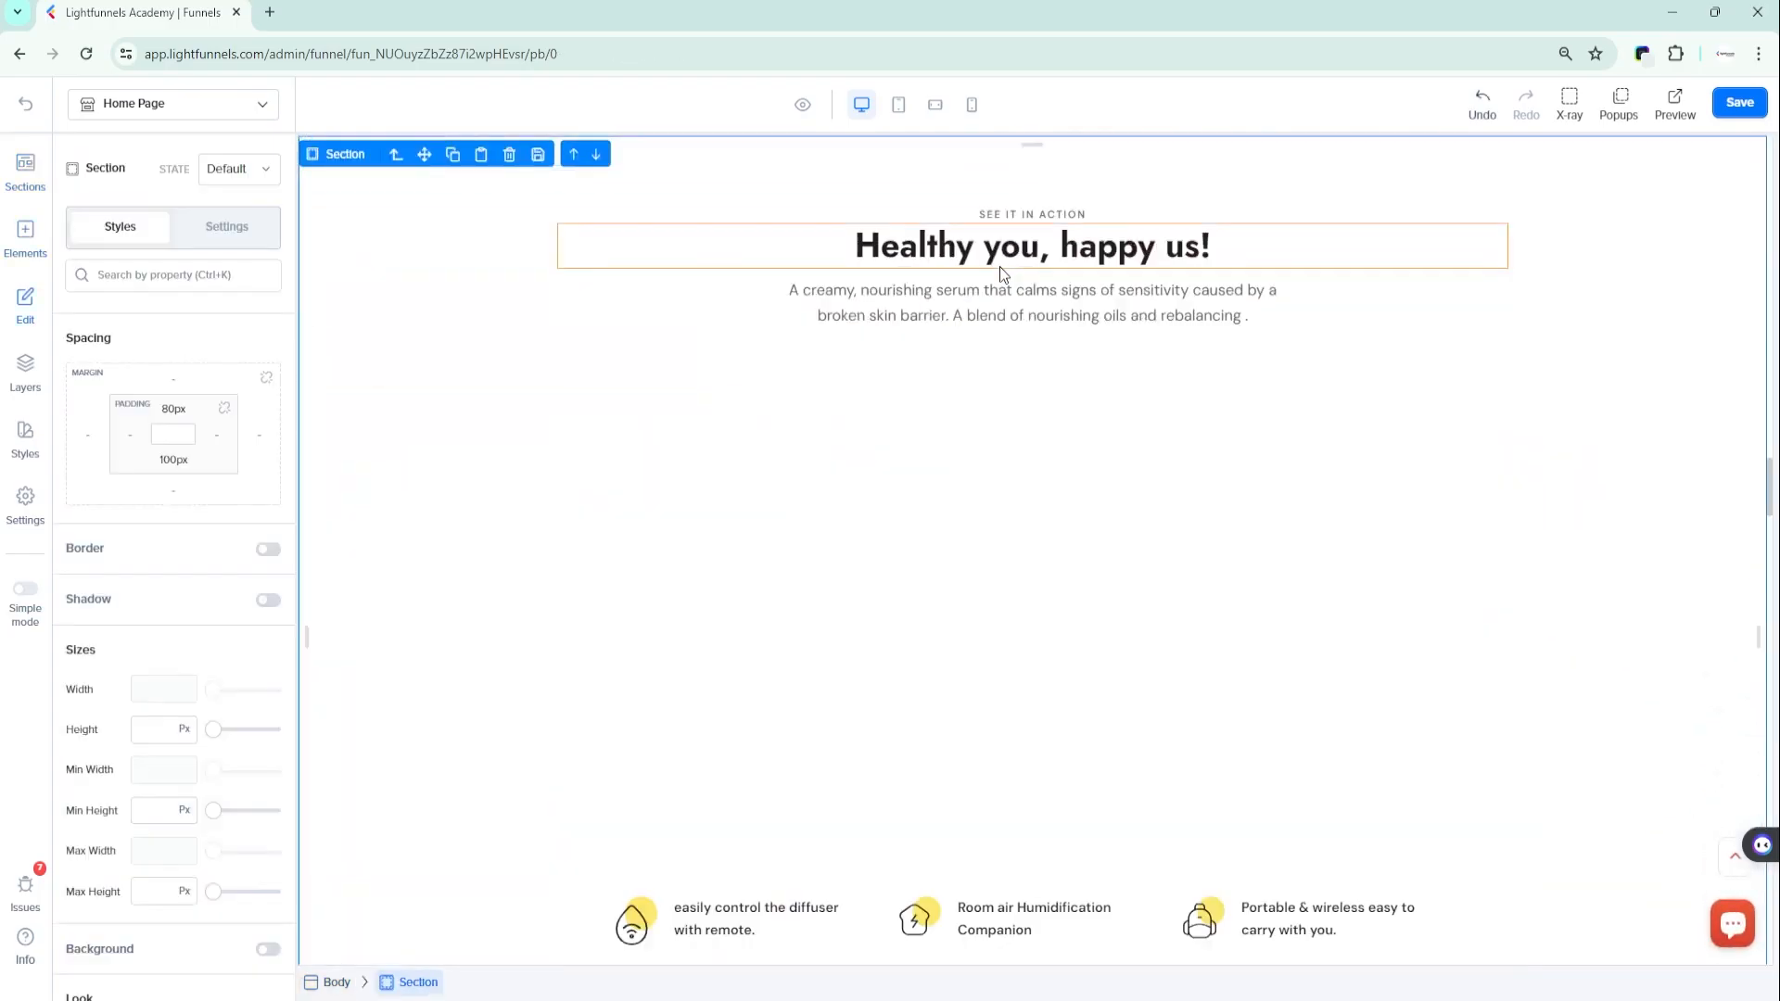
- Set the platform of the "Healthy you, happy us!" video to Vimeo and open its aspect ratio options
{"action": "left_click", "coordinate": [1029, 598]}
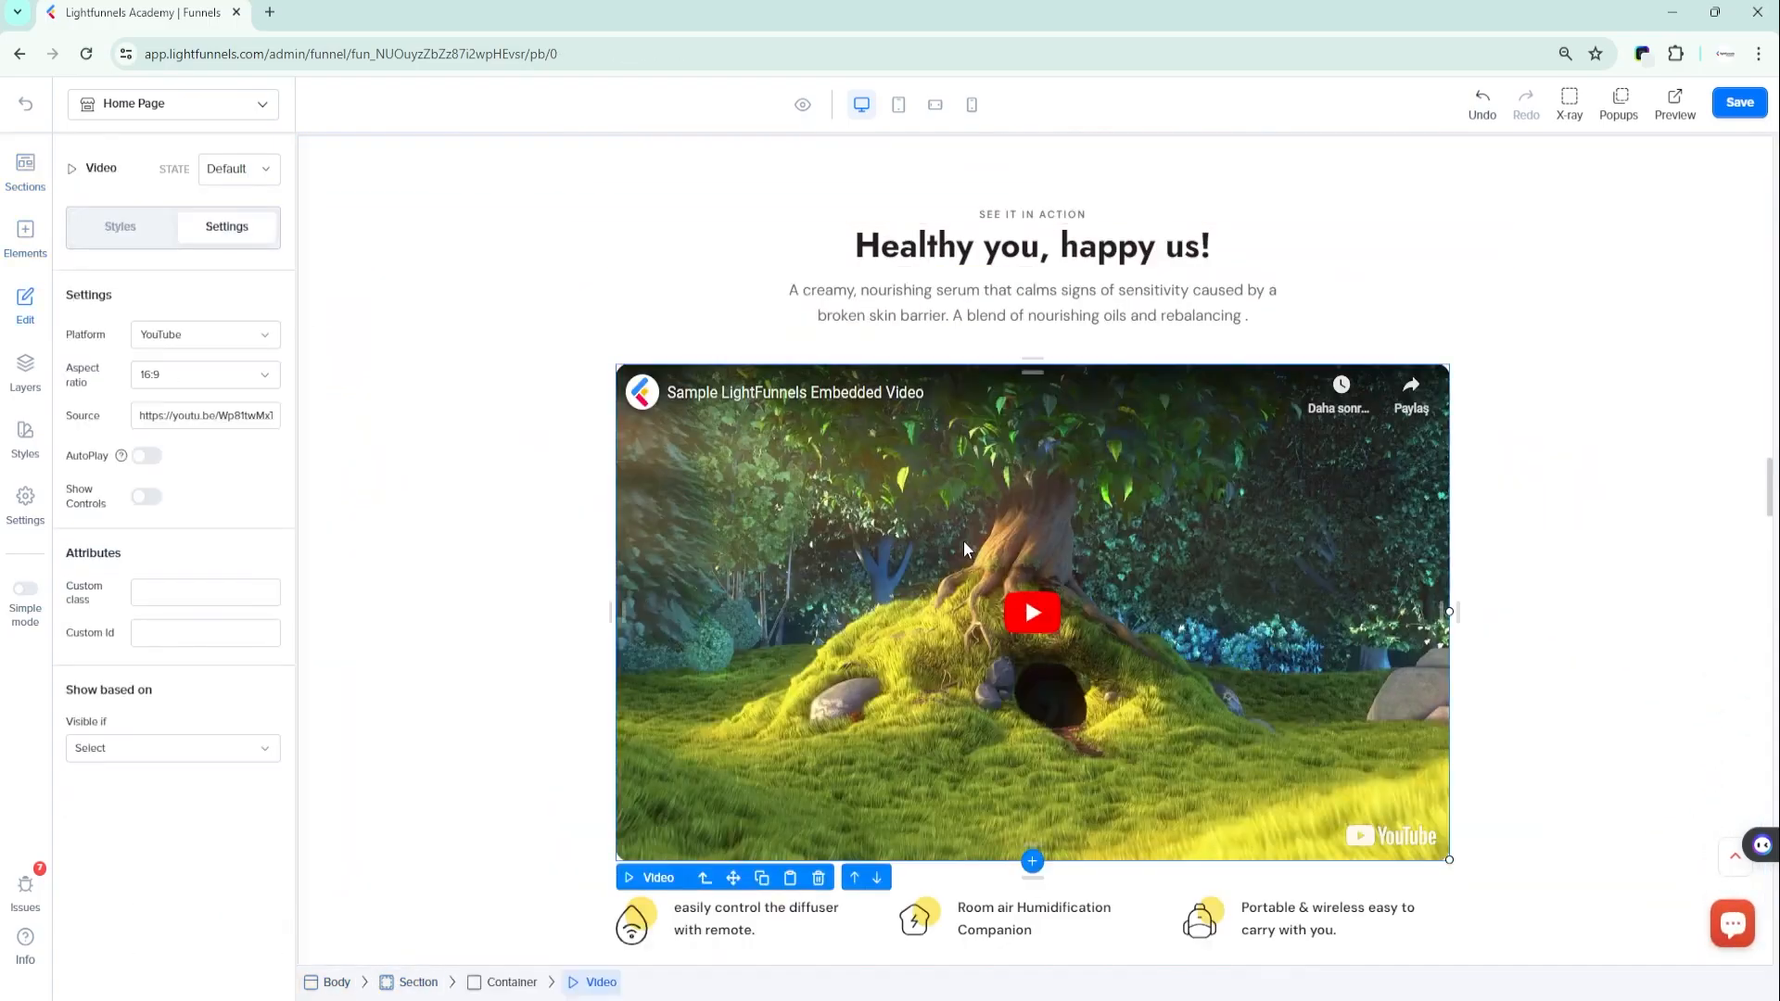
{"action": "left_click", "coordinate": [178, 337]}
{"action": "left_click", "coordinate": [157, 409]}
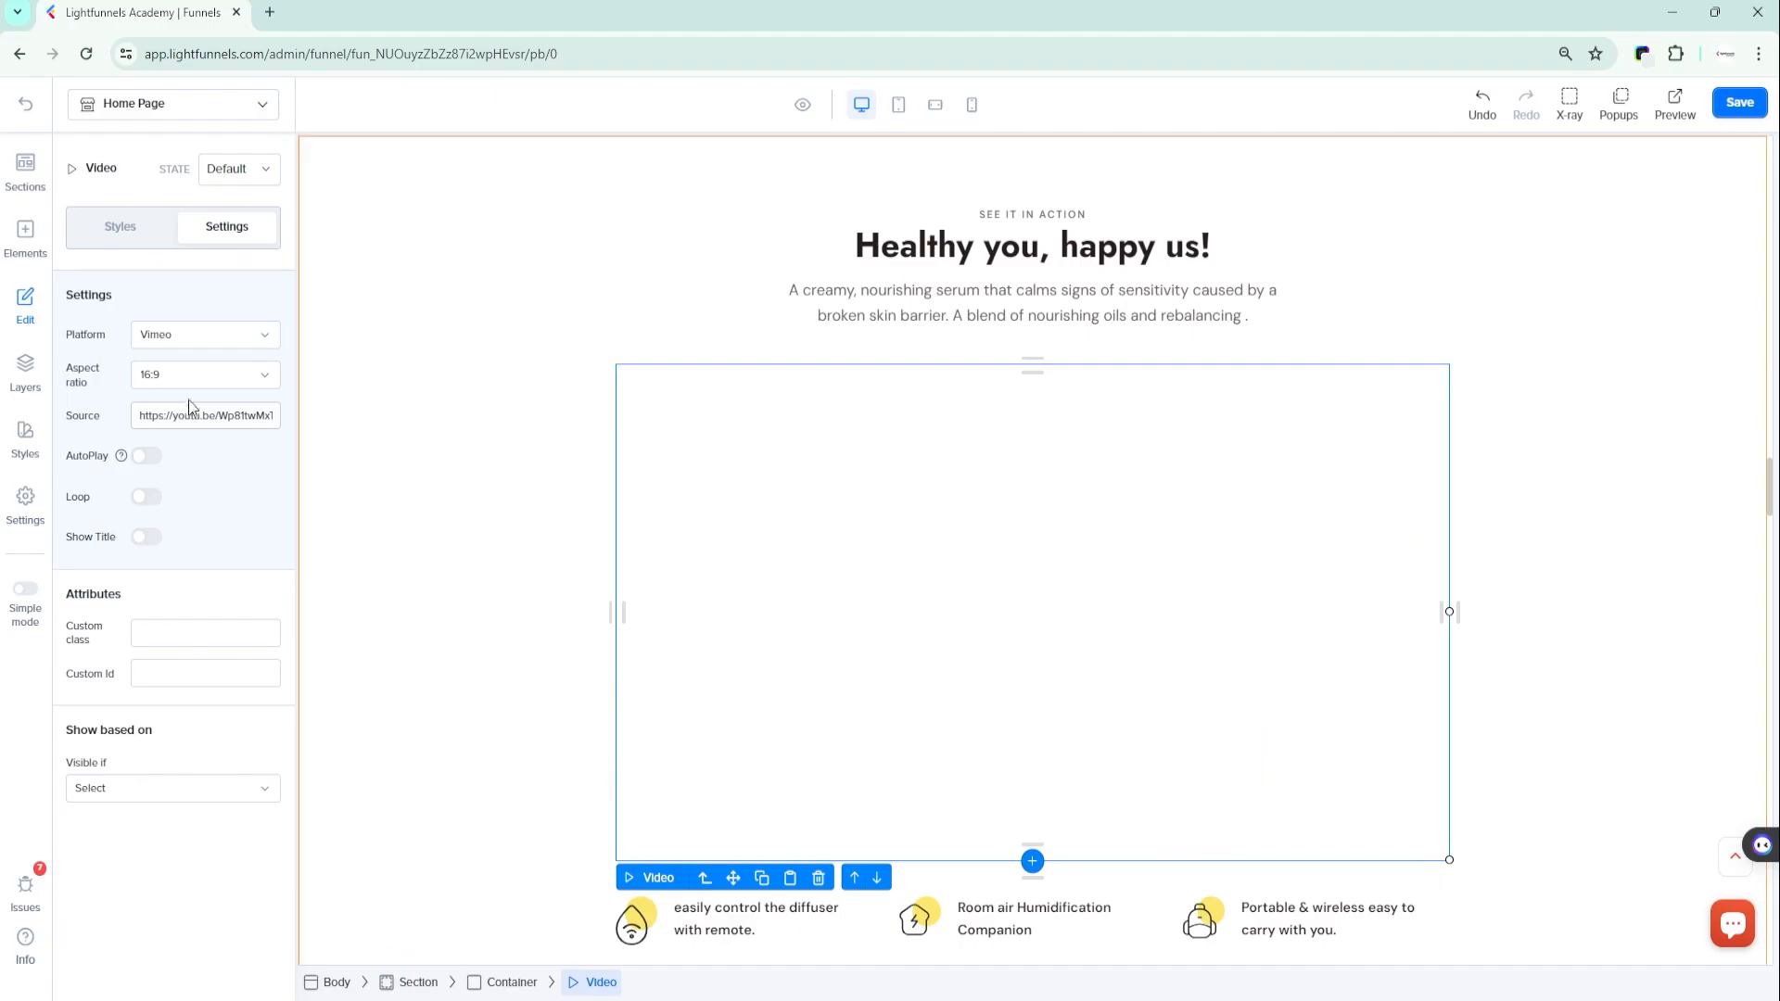
{"action": "left_click", "coordinate": [197, 376]}
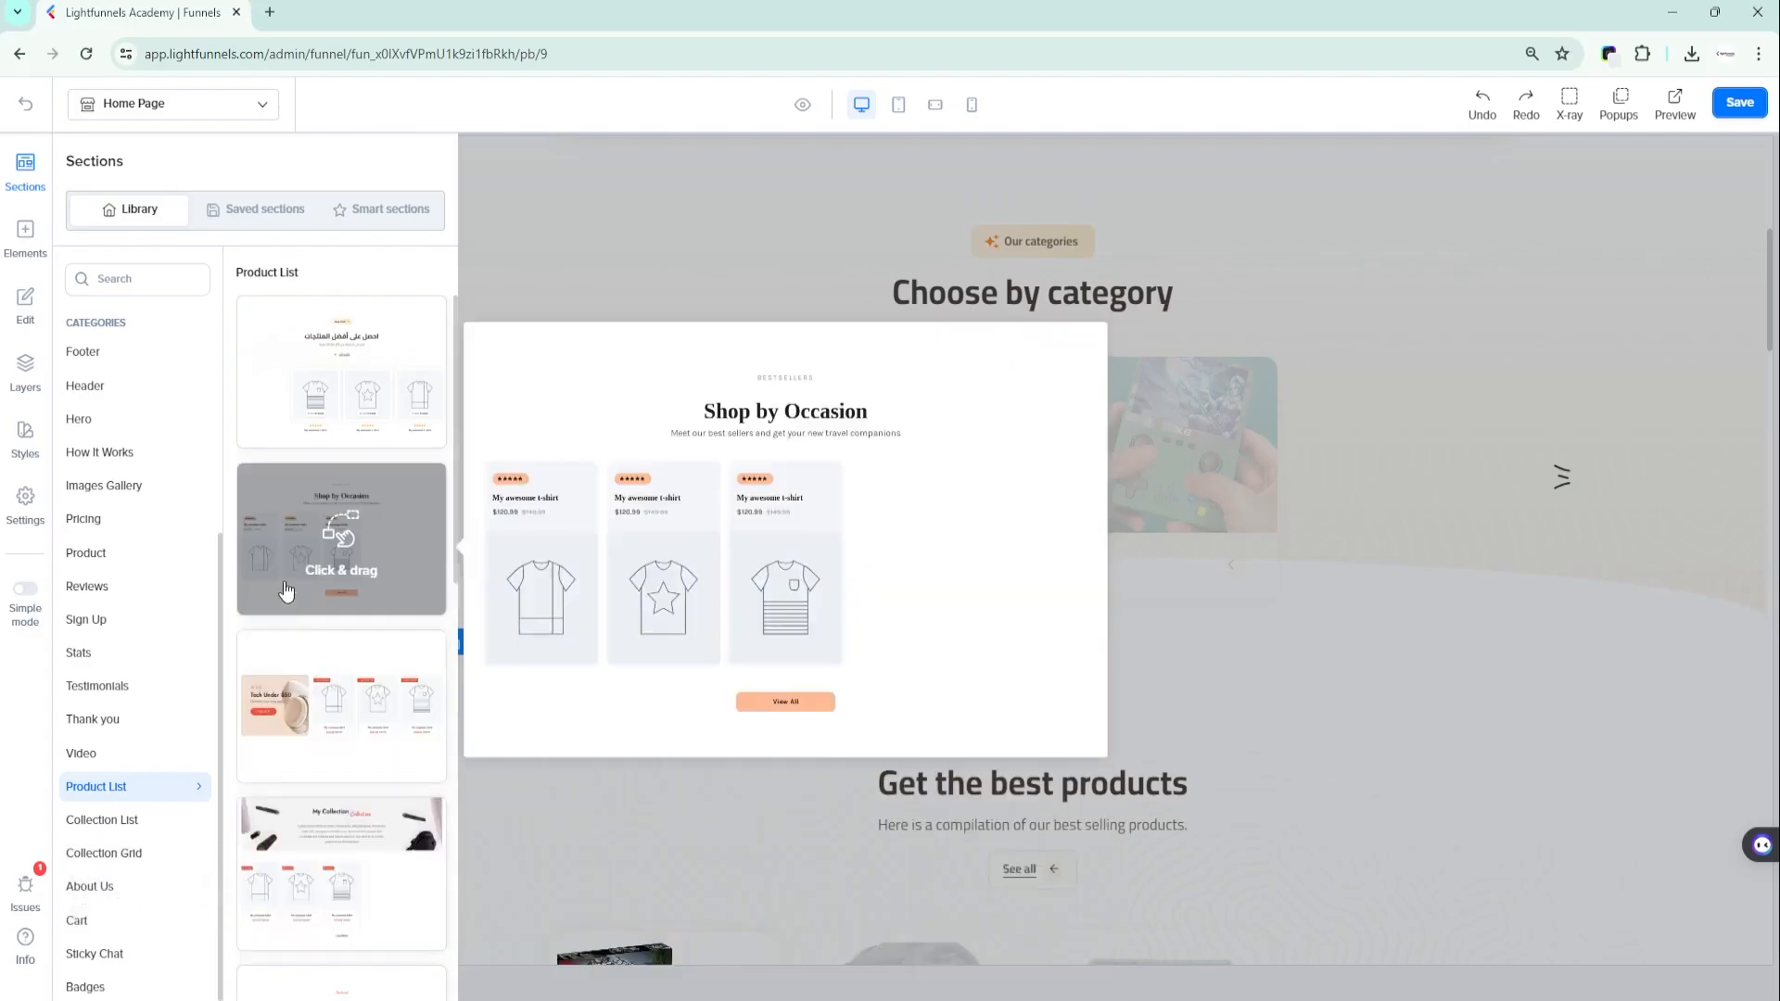
- Add the "Shop by Occasion" section from the Product List category to the home page near the "Choose by category" section
{"action": "left_click_drag", "start_coordinate": [278, 548], "coordinate": [701, 300]}
{"action": "left_click_drag", "start_coordinate": [955, 221], "coordinate": [1001, 256]}
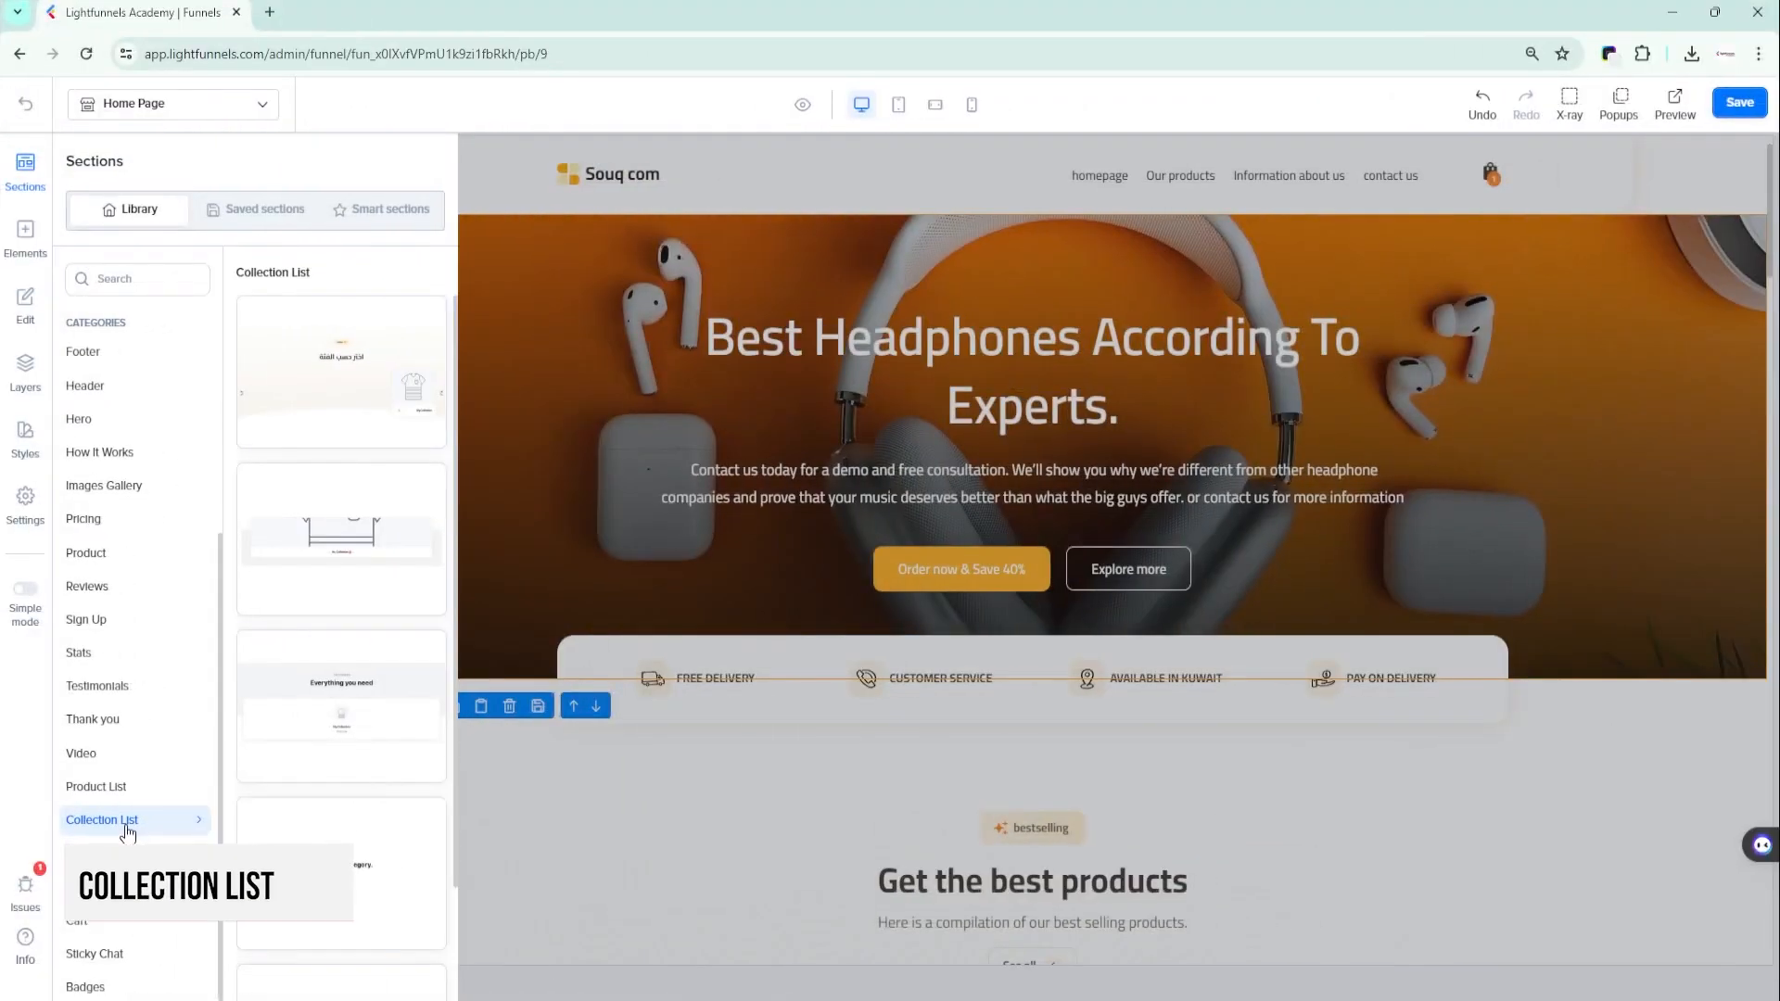
- Add the Arabic-titled collection carousel from the Collection List category between the headphones hero and the "Get the best products" section
{"action": "mouse_move", "coordinate": [348, 753]}
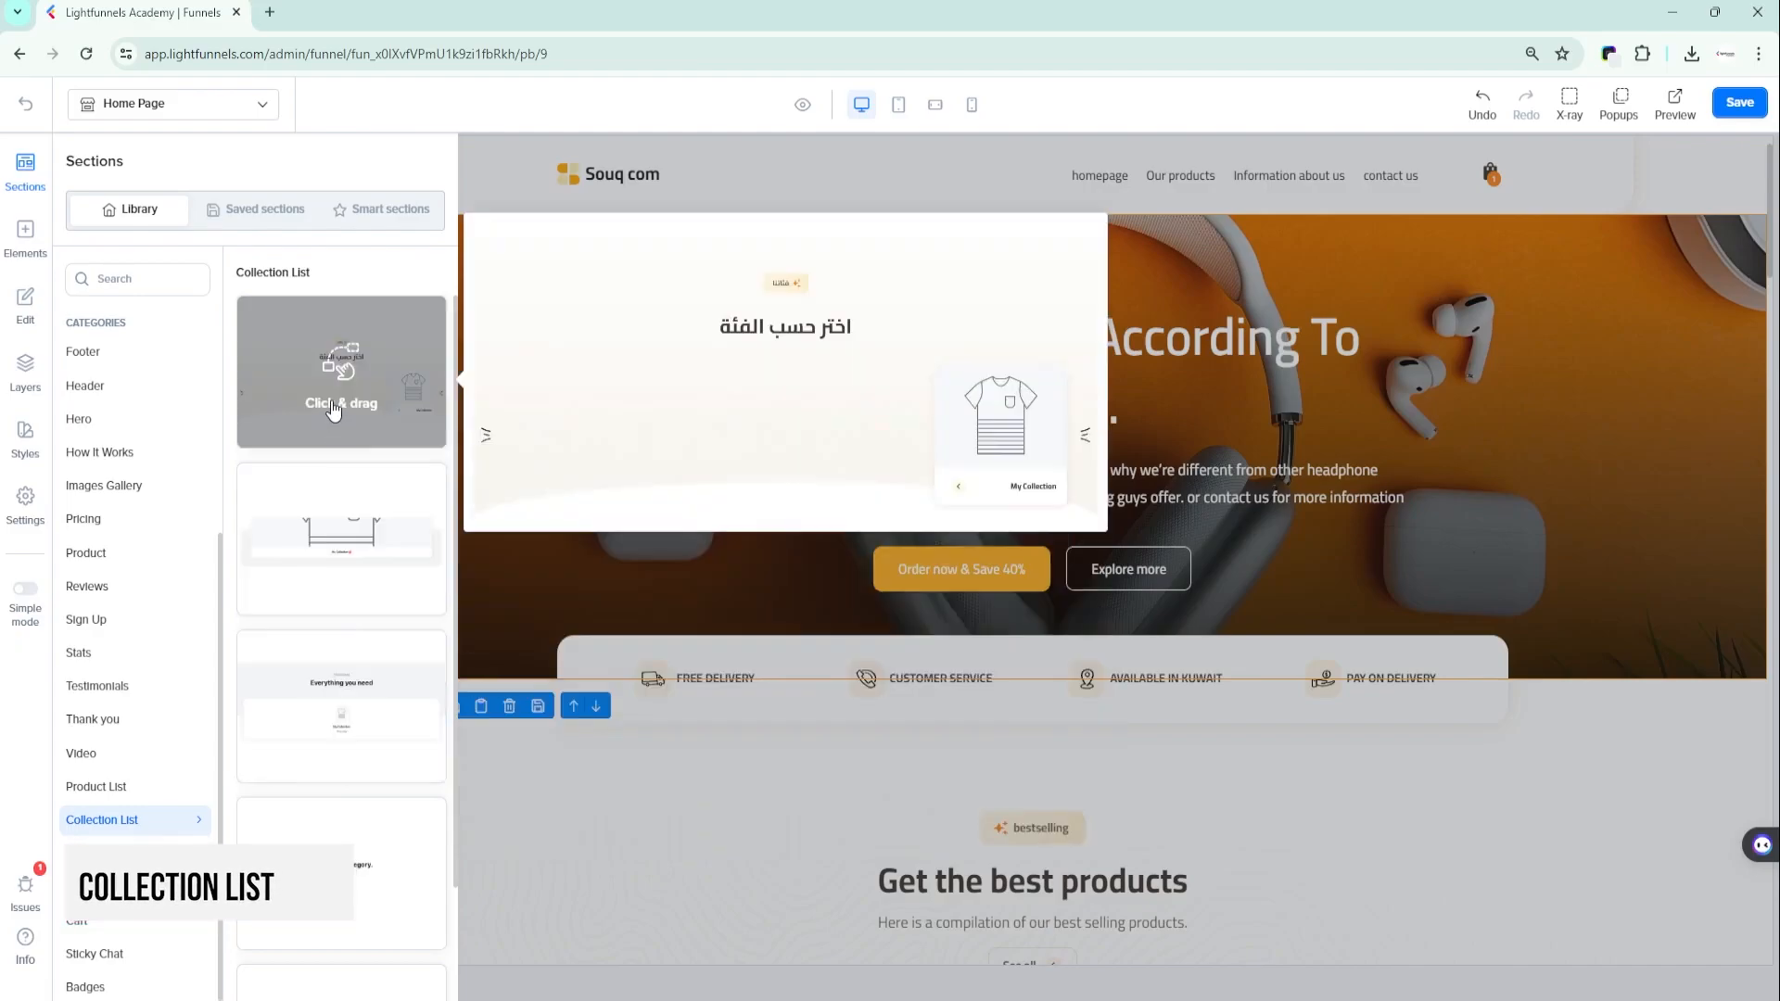
{"action": "left_click_drag", "start_coordinate": [342, 397], "coordinate": [766, 385]}
{"action": "left_click_drag", "start_coordinate": [1016, 301], "coordinate": [1035, 269]}
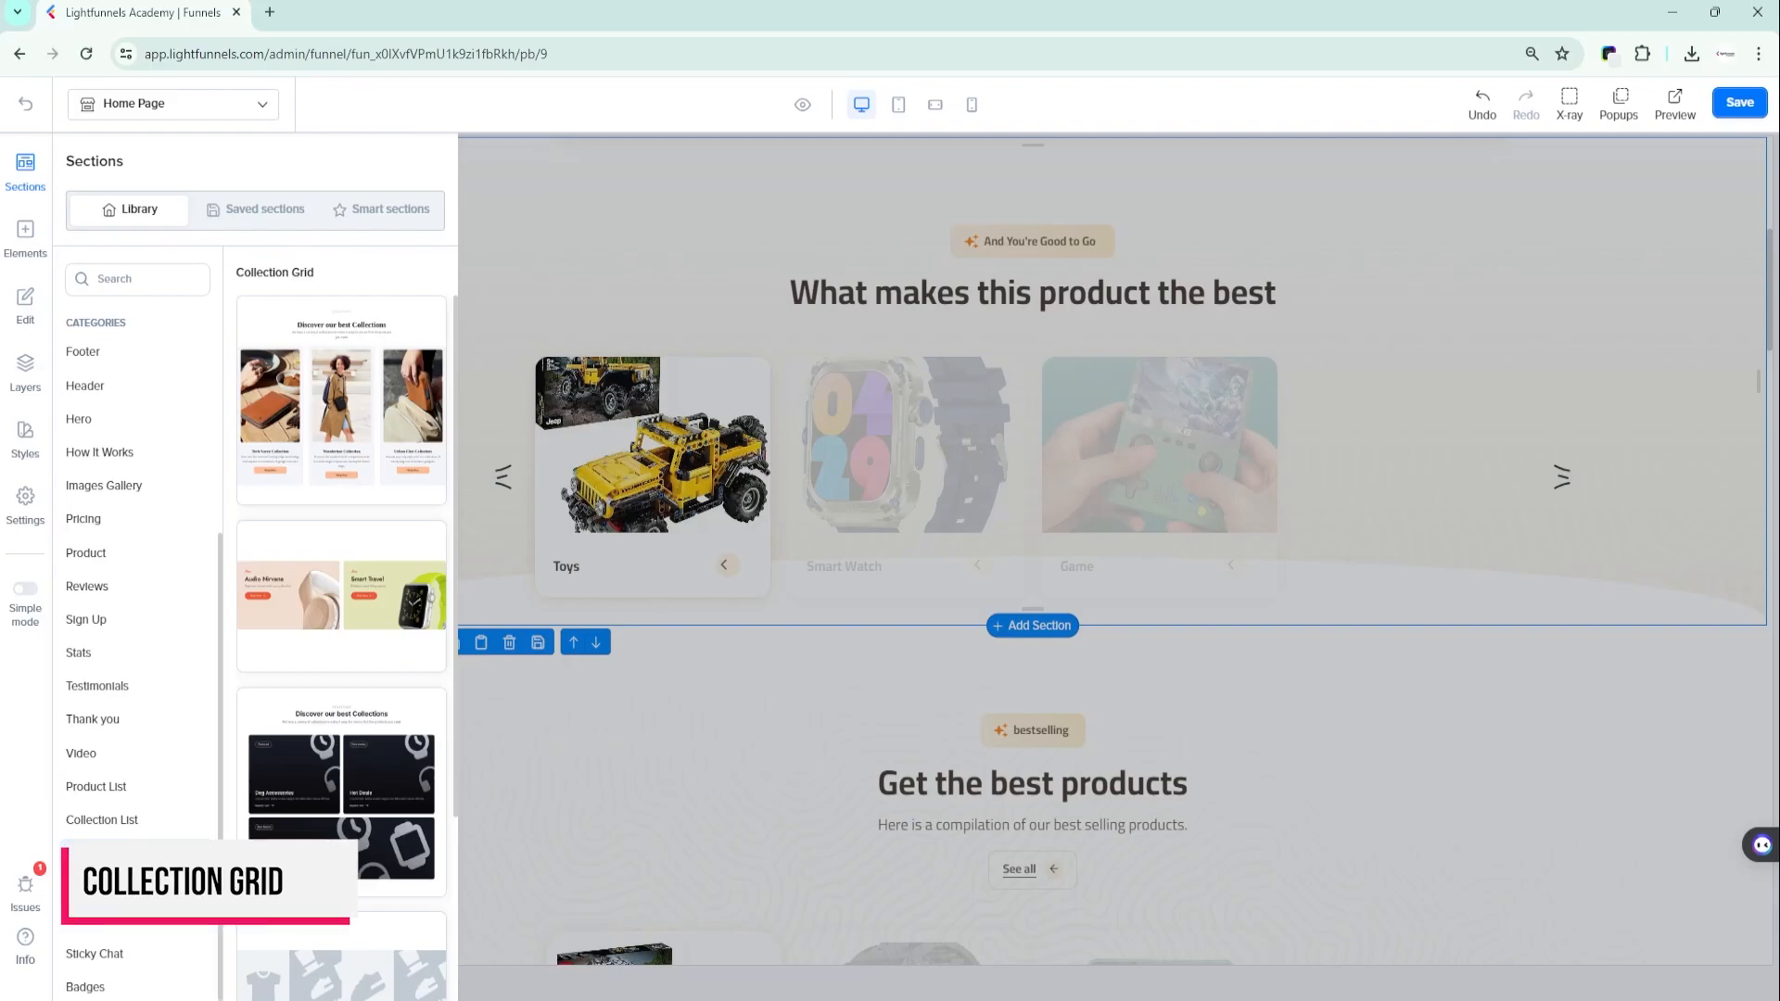
- Add a ready-made section from the Collection Grid category next to the "What makes this product the best" section
{"action": "mouse_move", "coordinate": [345, 790]}
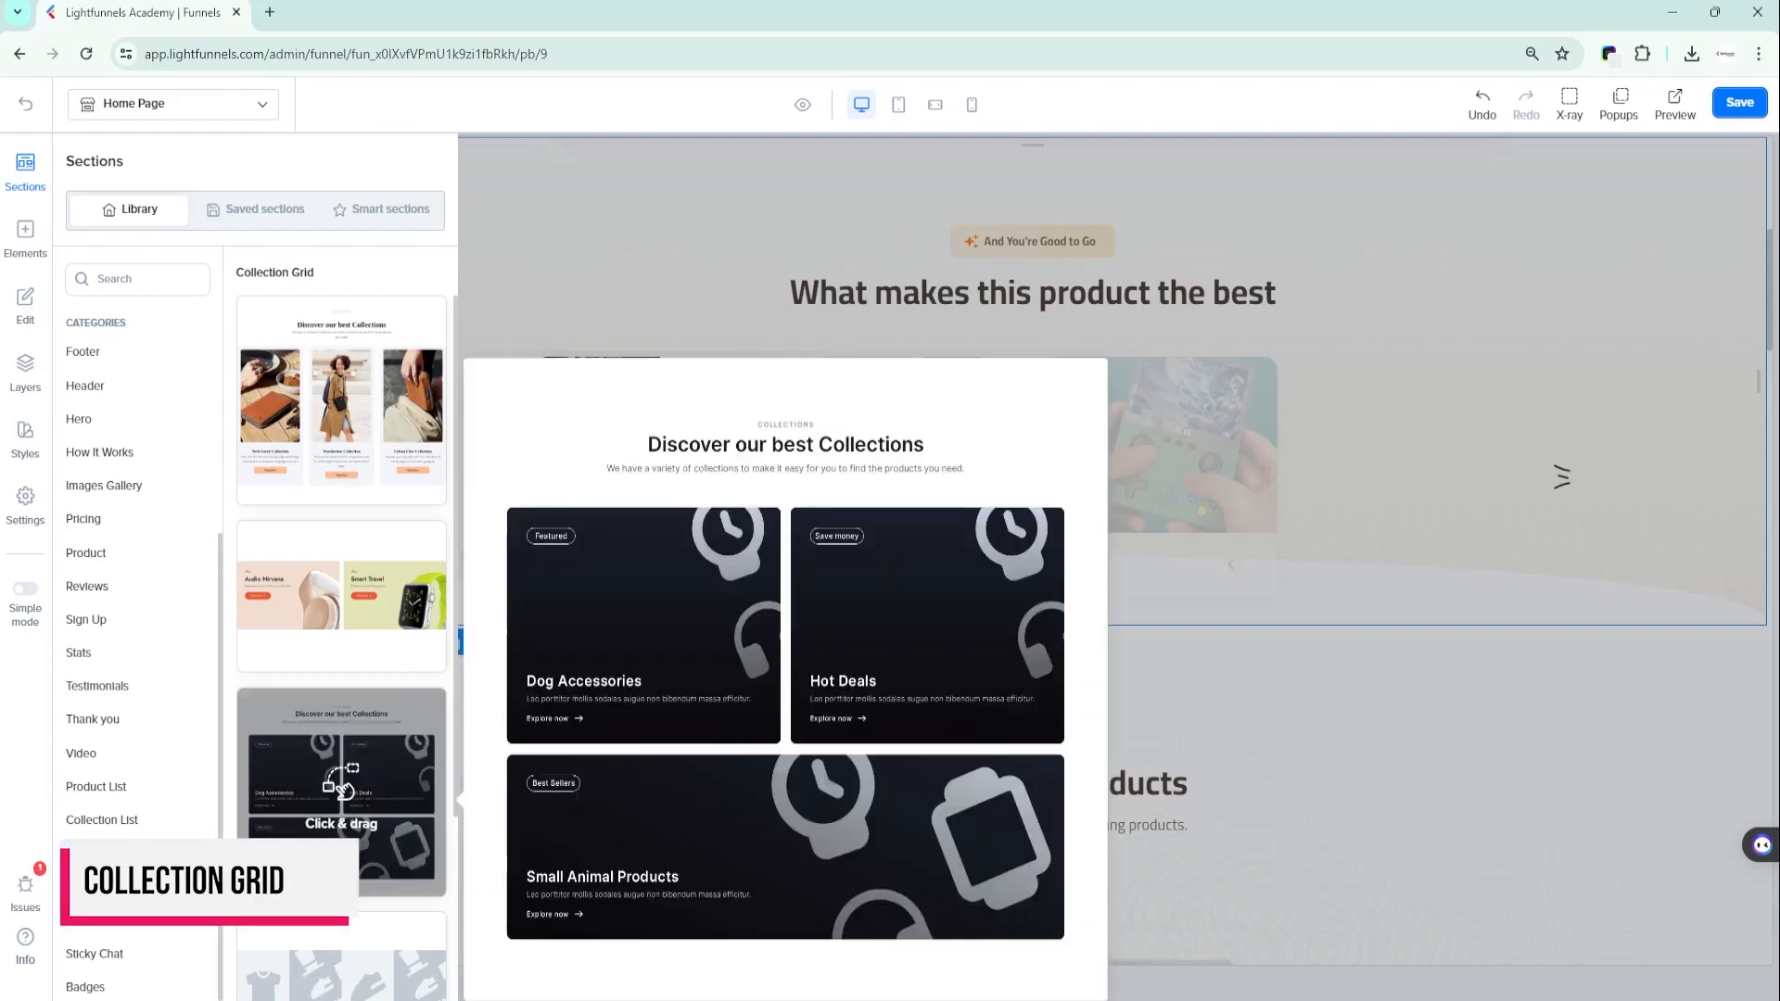
{"action": "scroll", "coordinate": [299, 807], "scroll_direction": "down", "scroll_amount": 2}
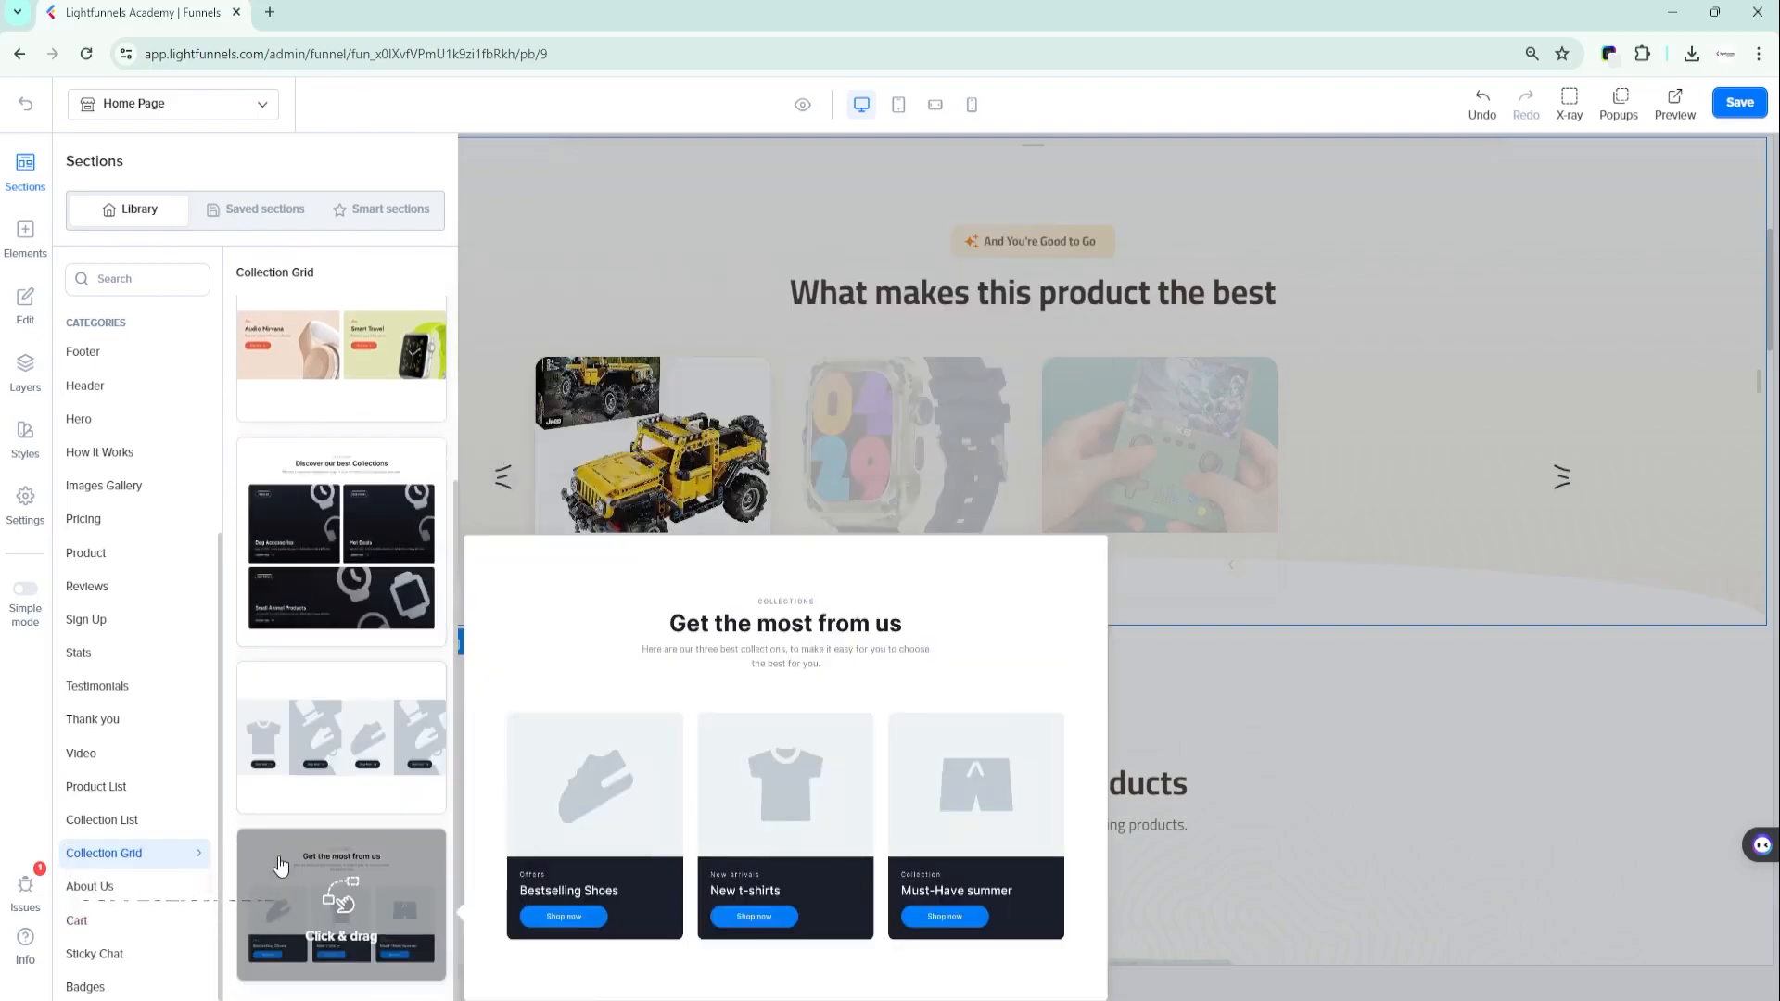
{"action": "scroll", "coordinate": [284, 714], "scroll_direction": "up", "scroll_amount": 2}
{"action": "left_click_drag", "start_coordinate": [301, 582], "coordinate": [1049, 371]}
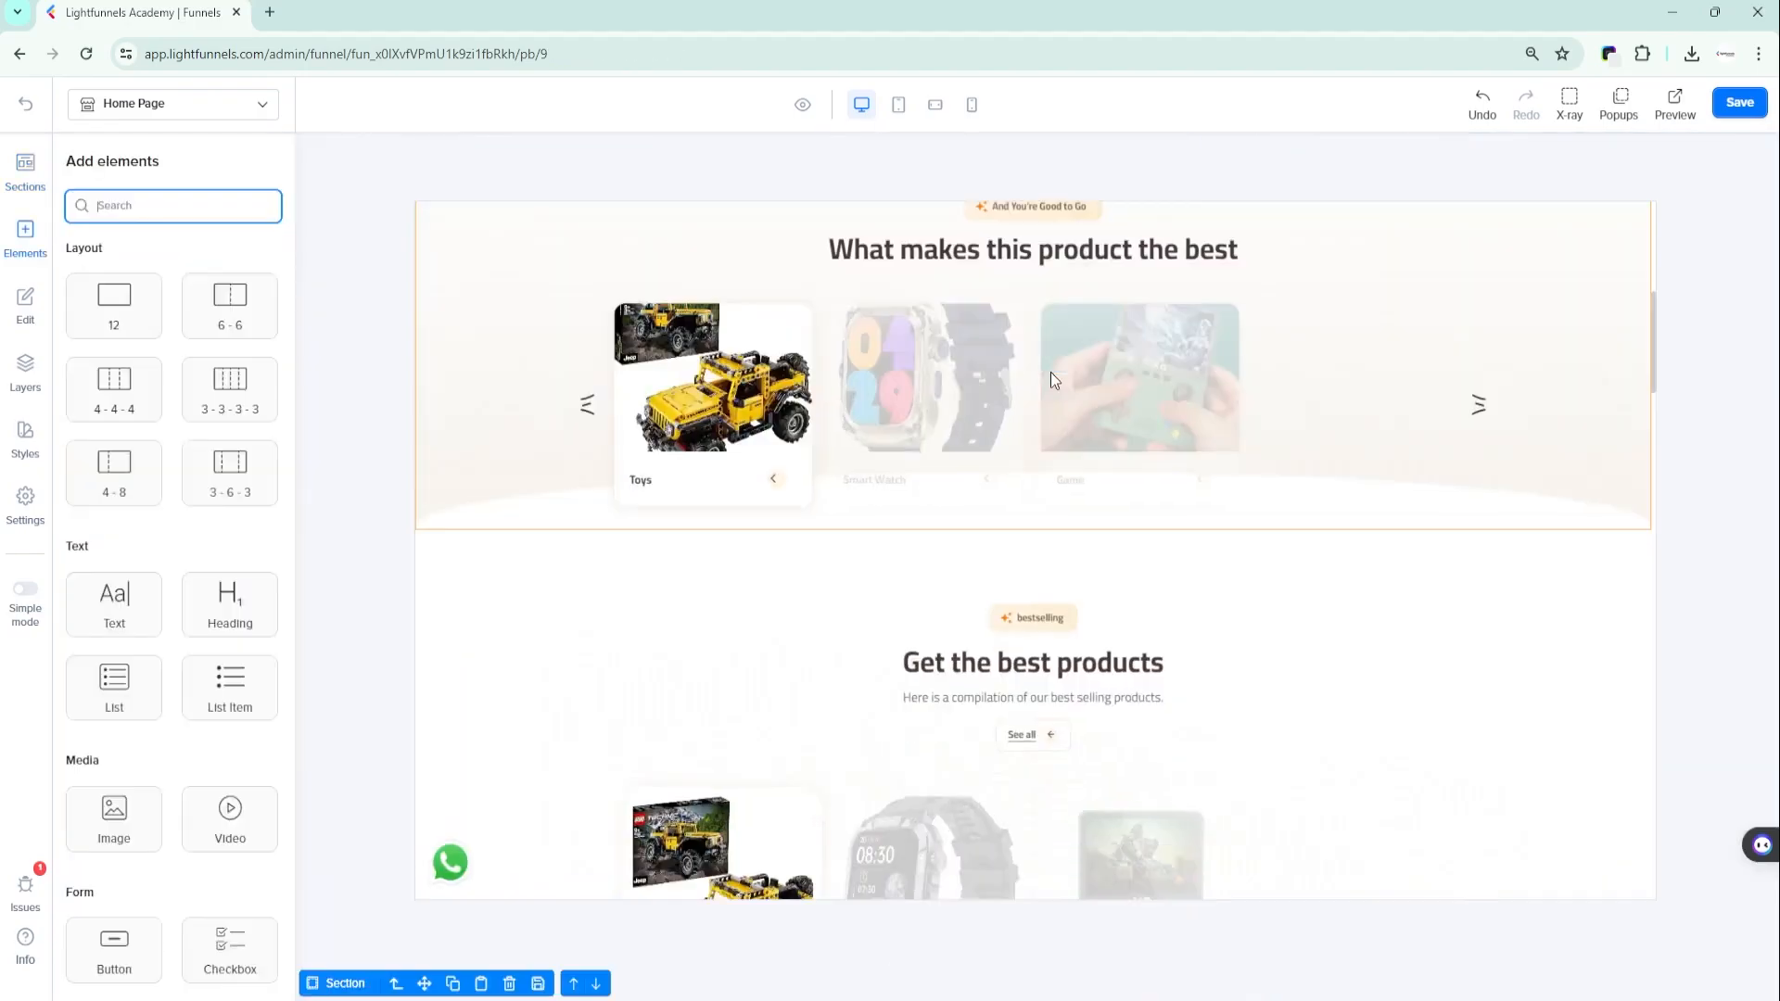
{"action": "scroll", "coordinate": [677, 501], "scroll_direction": "up", "scroll_amount": 2}
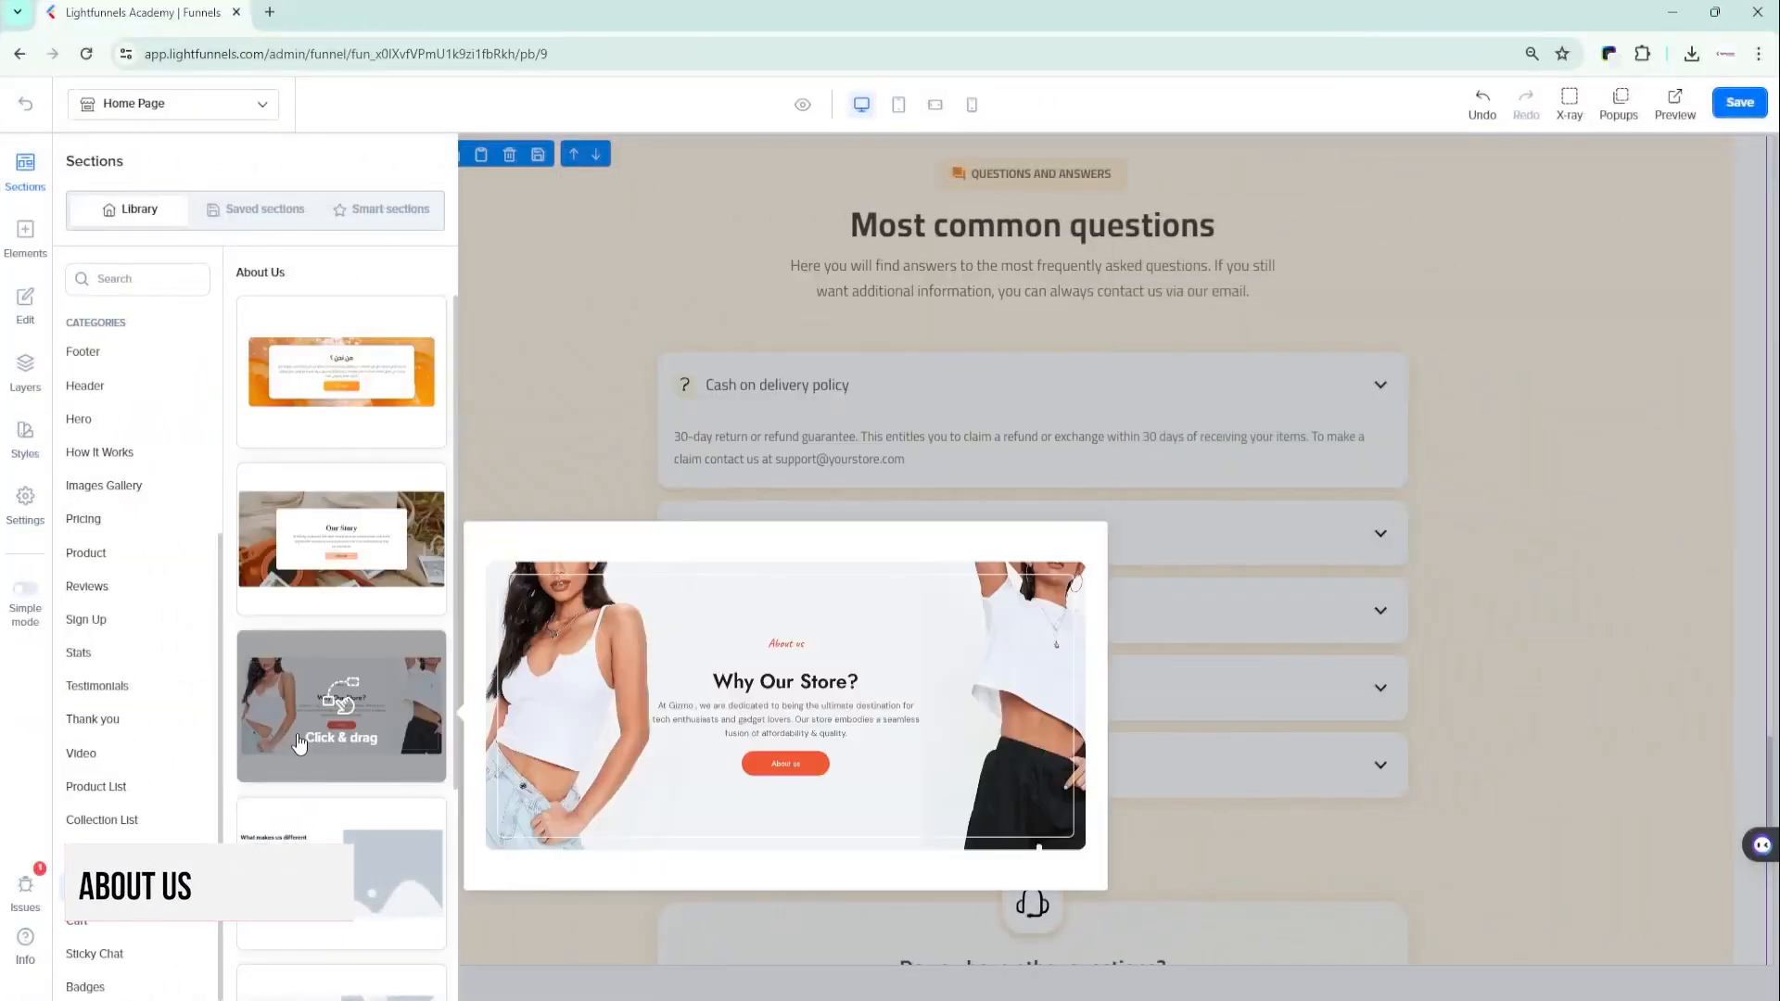
- Add the "Why Our Store?" section from the About Us category near the "Most common questions" section and review it
{"action": "scroll", "coordinate": [308, 876], "scroll_direction": "down", "scroll_amount": 2}
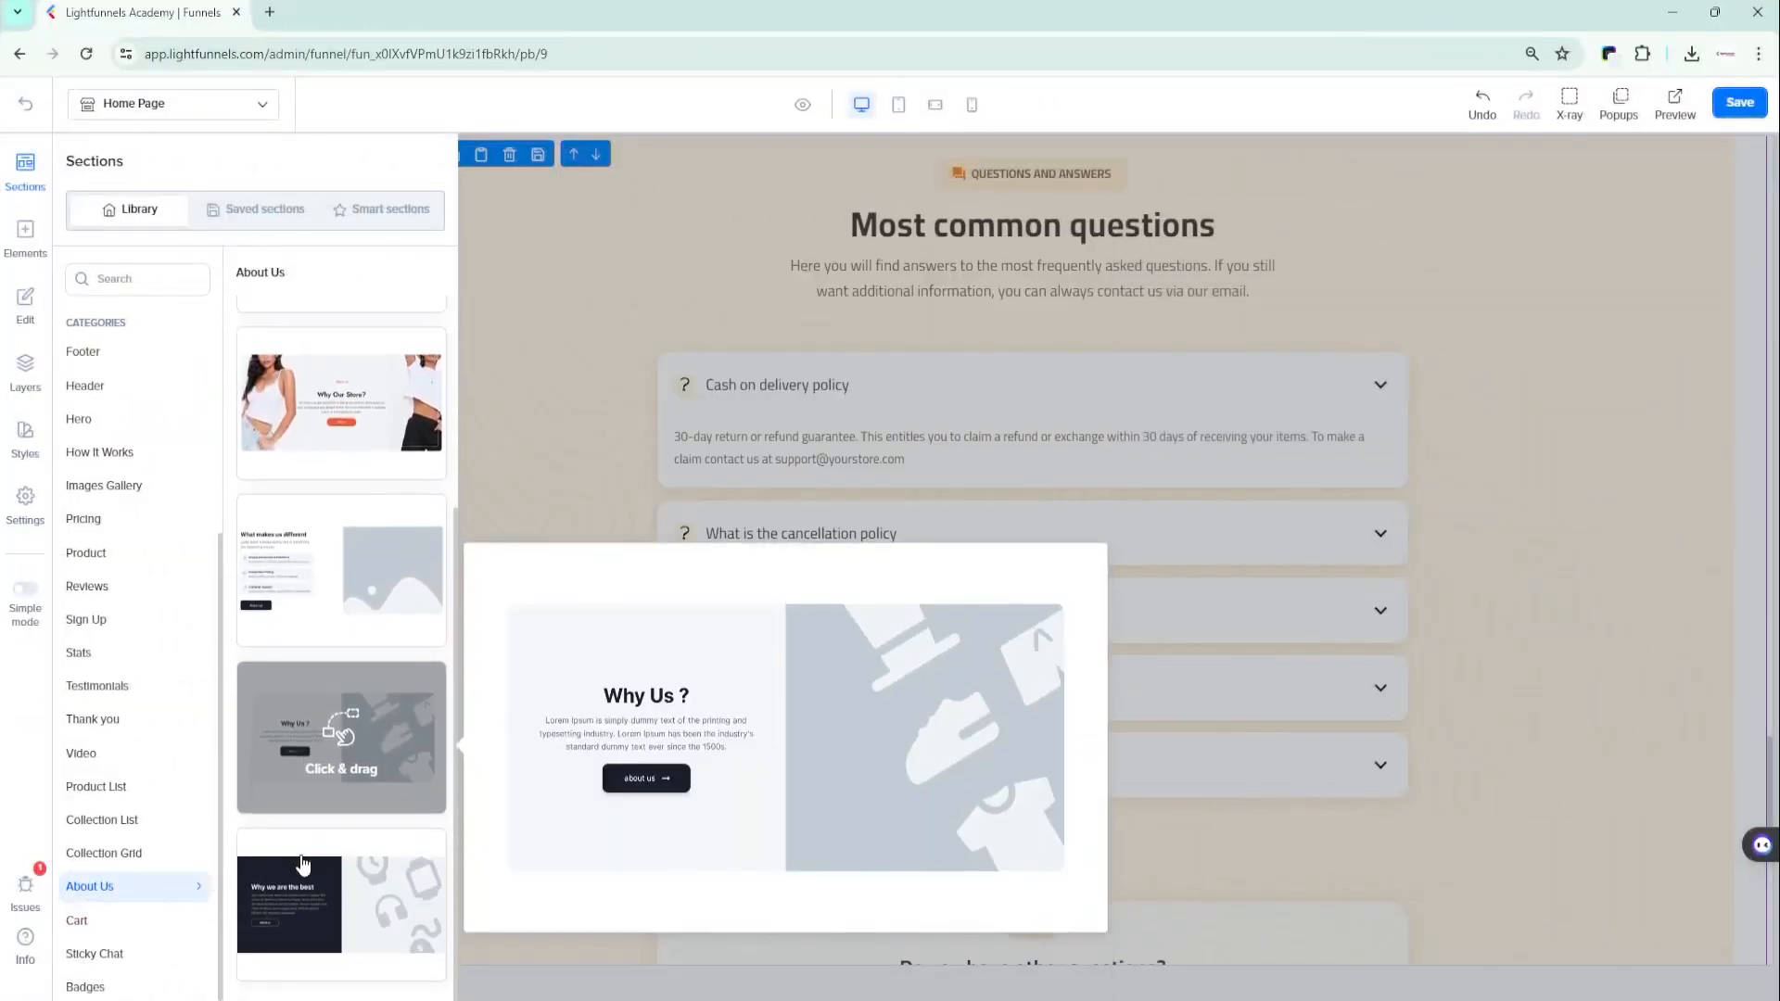
{"action": "scroll", "coordinate": [298, 876], "scroll_direction": "up", "scroll_amount": 1}
{"action": "mouse_move", "coordinate": [271, 756]}
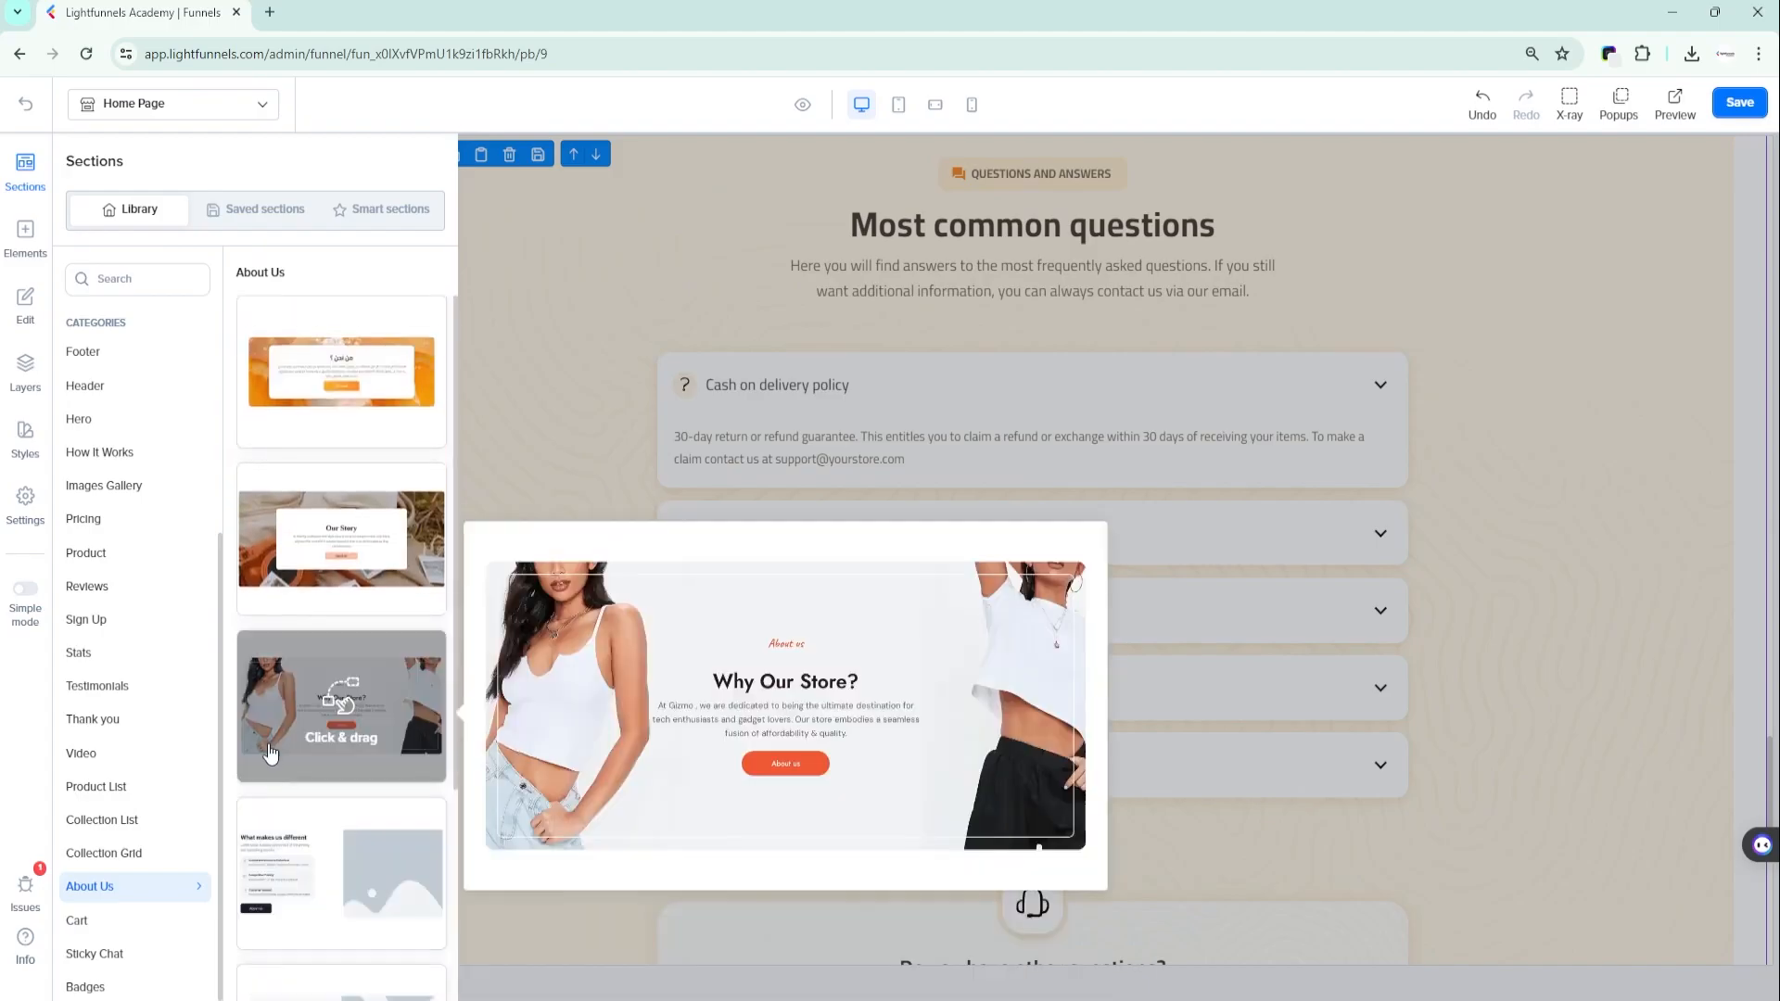
{"action": "left_click_drag", "start_coordinate": [275, 721], "coordinate": [809, 702]}
{"action": "left_click_drag", "start_coordinate": [977, 682], "coordinate": [1010, 669]}
{"action": "scroll", "coordinate": [1281, 653], "scroll_direction": "up", "scroll_amount": 3}
{"action": "scroll", "coordinate": [1281, 654], "scroll_direction": "down", "scroll_amount": 1}
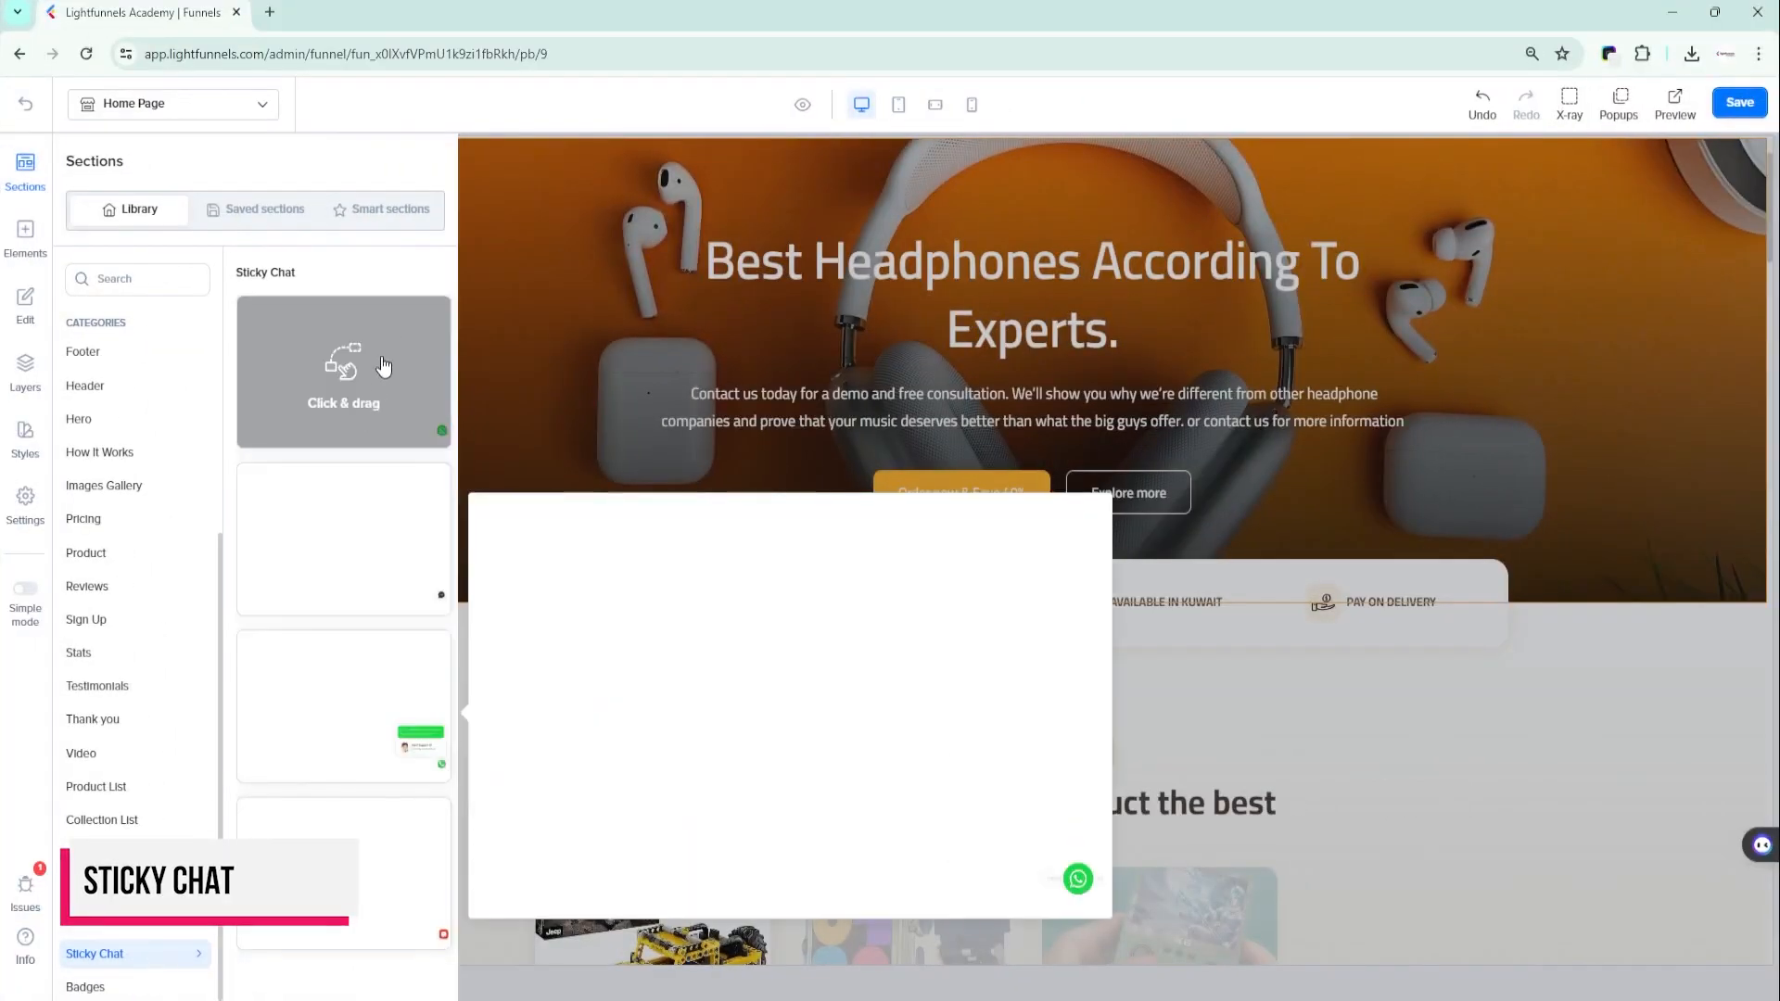
- Add the WhatsApp widget with the Client Support card from the Sticky Chat category to the home page and try its WhatsApp icon
{"action": "mouse_move", "coordinate": [364, 542]}
{"action": "mouse_move", "coordinate": [351, 709]}
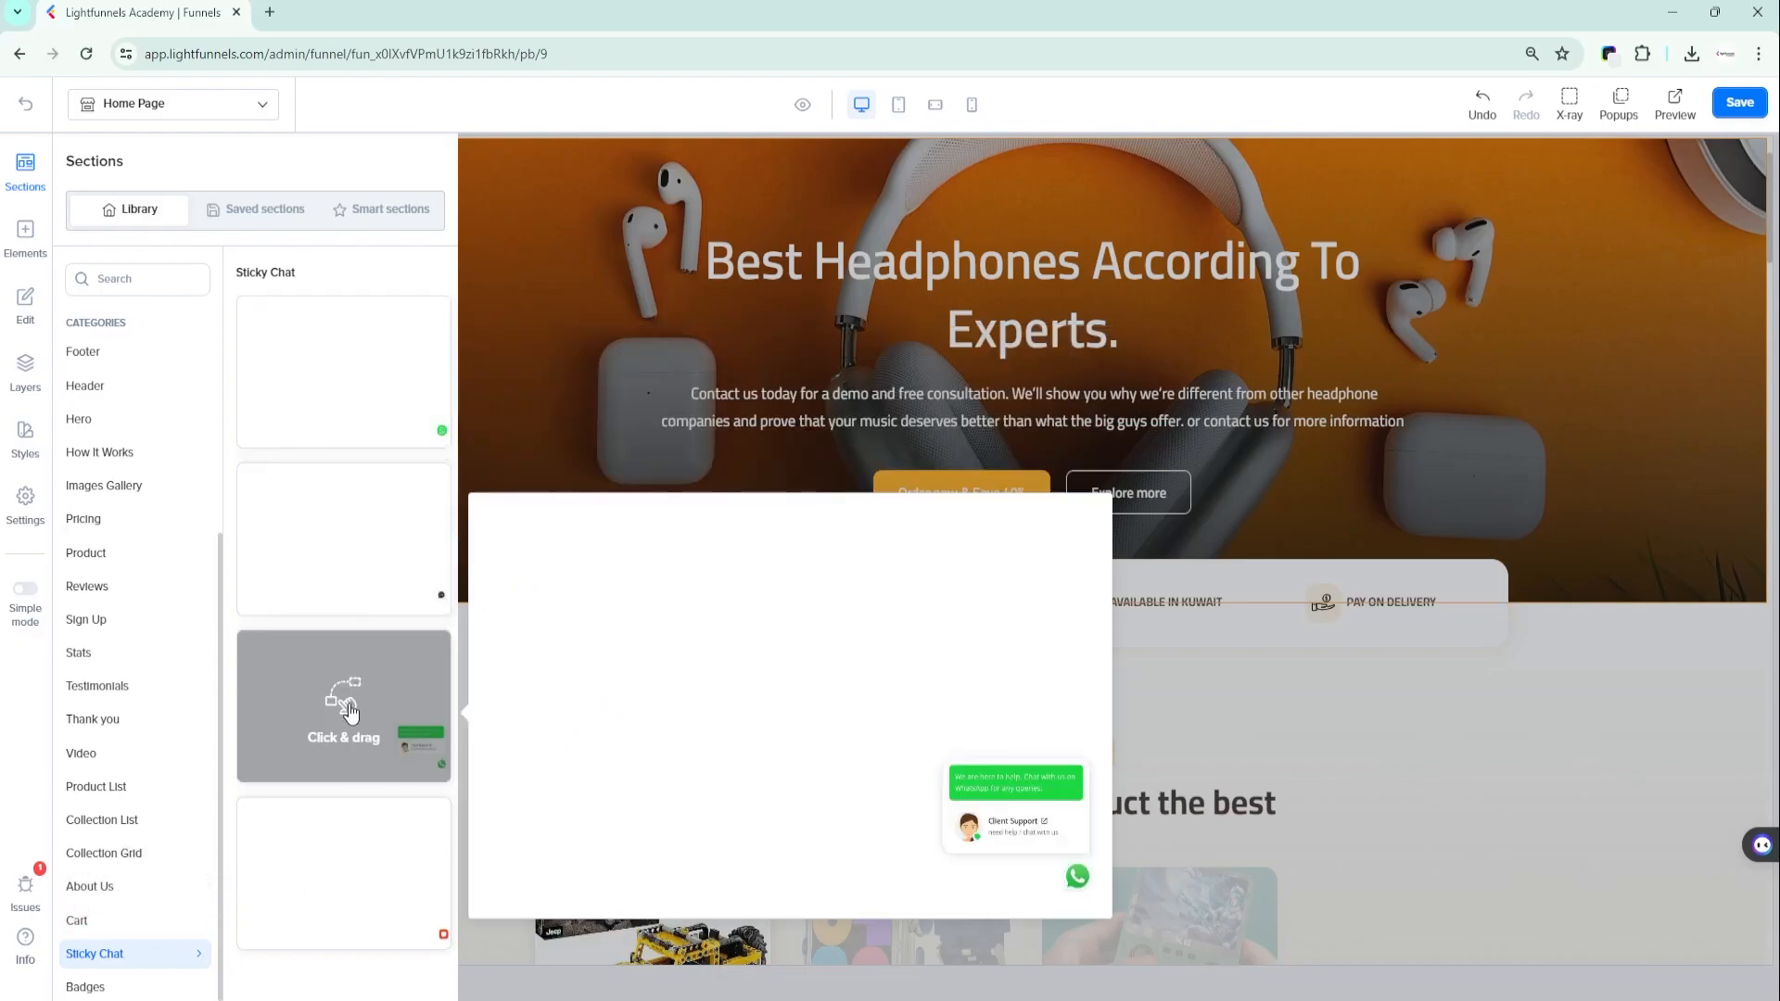
{"action": "left_click_drag", "start_coordinate": [349, 715], "coordinate": [1025, 198]}
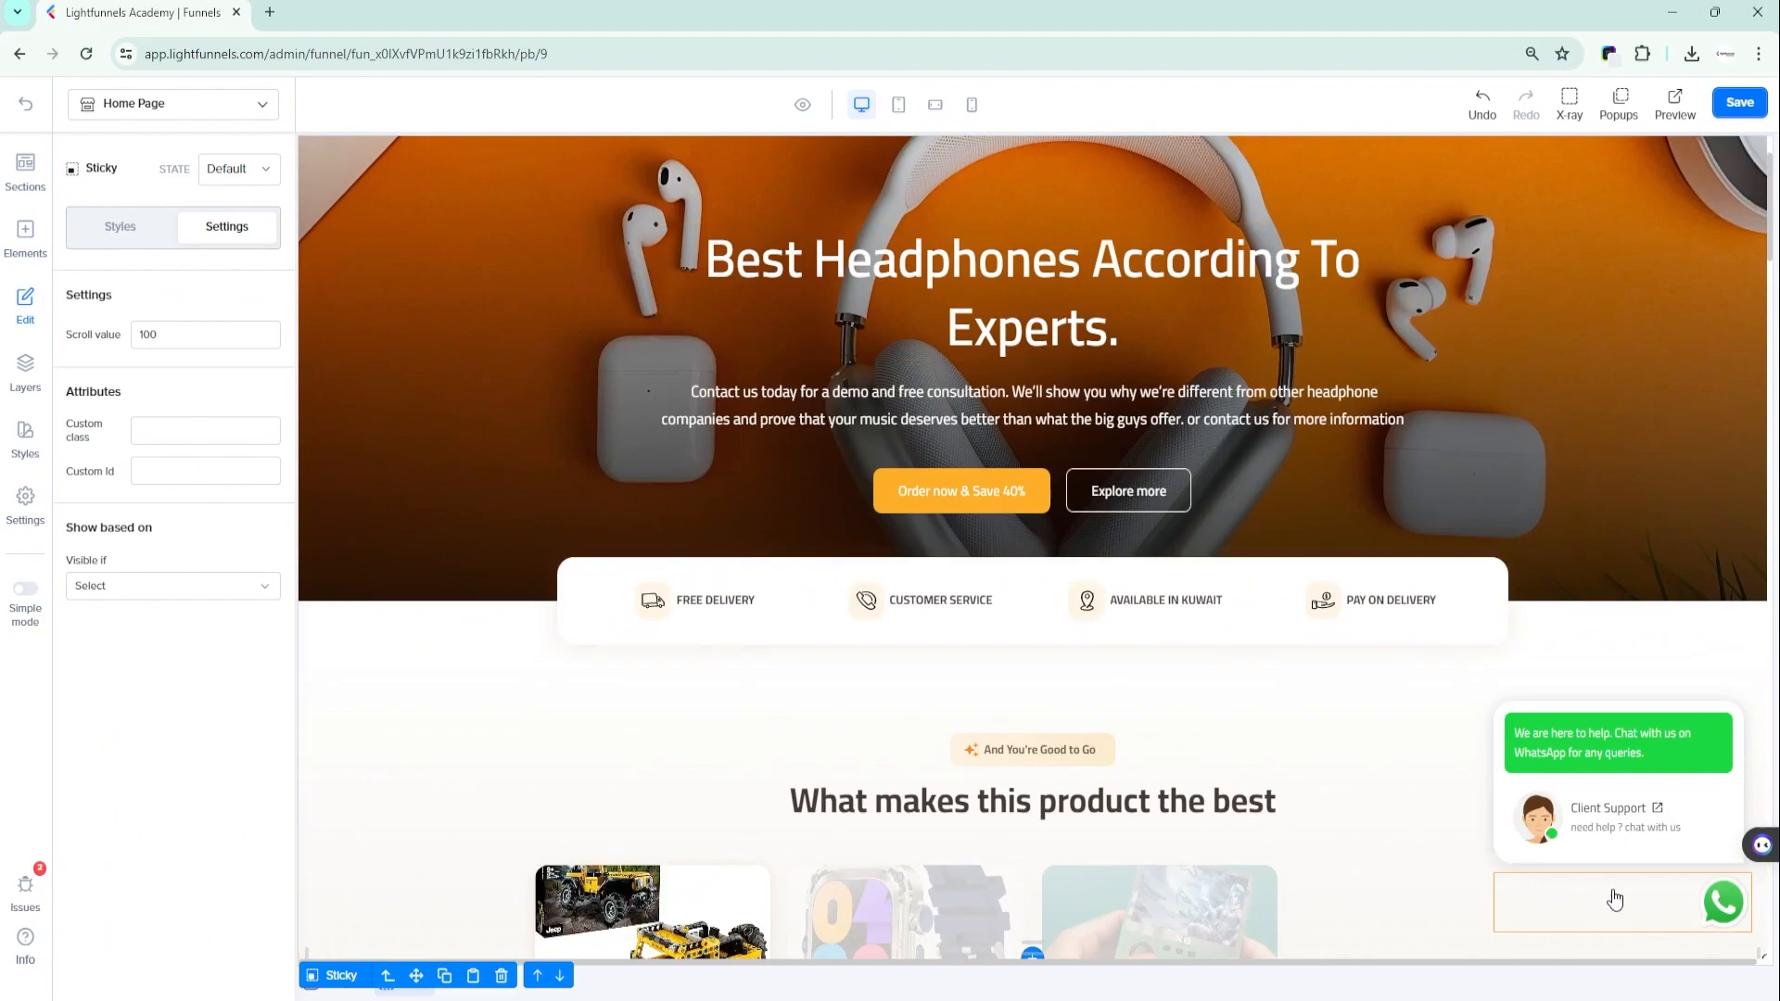
{"action": "left_click", "coordinate": [1724, 904]}
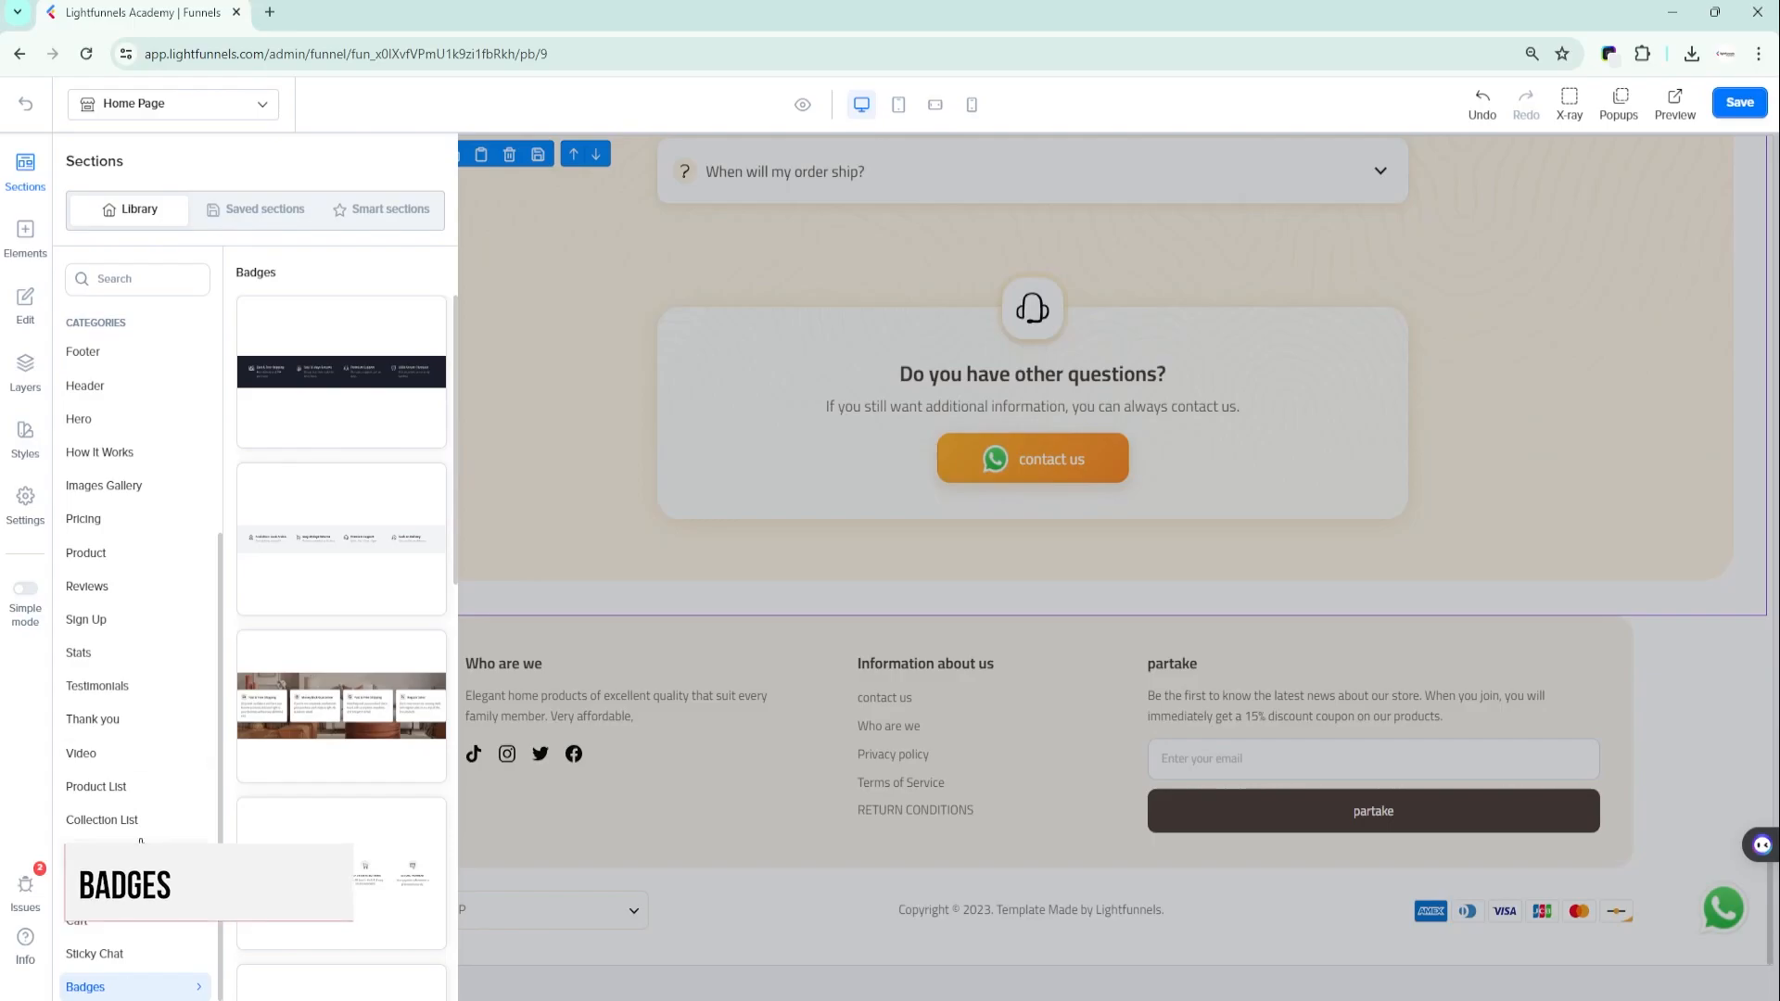
- Add the white section with Free Shipping, Customer Service, Easy 30-Days Returns and Secure Payment from the Badges category near the home page's footer
{"action": "mouse_move", "coordinate": [304, 375]}
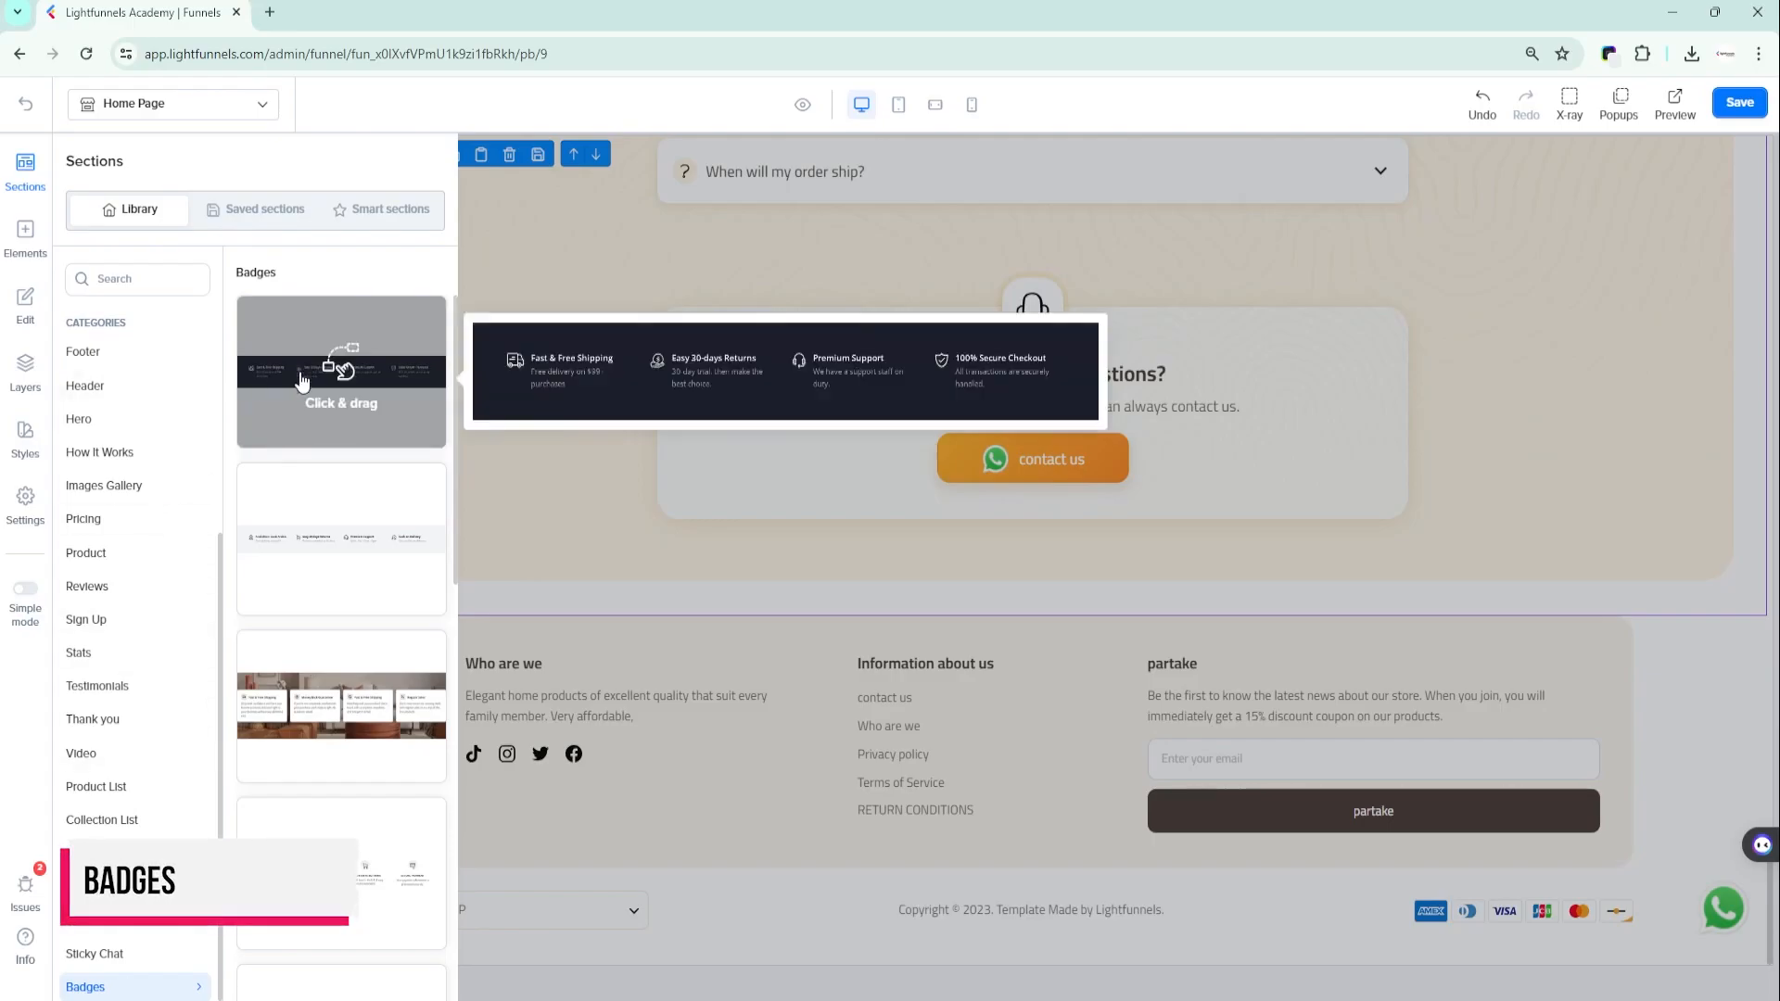
{"action": "mouse_move", "coordinate": [288, 516]}
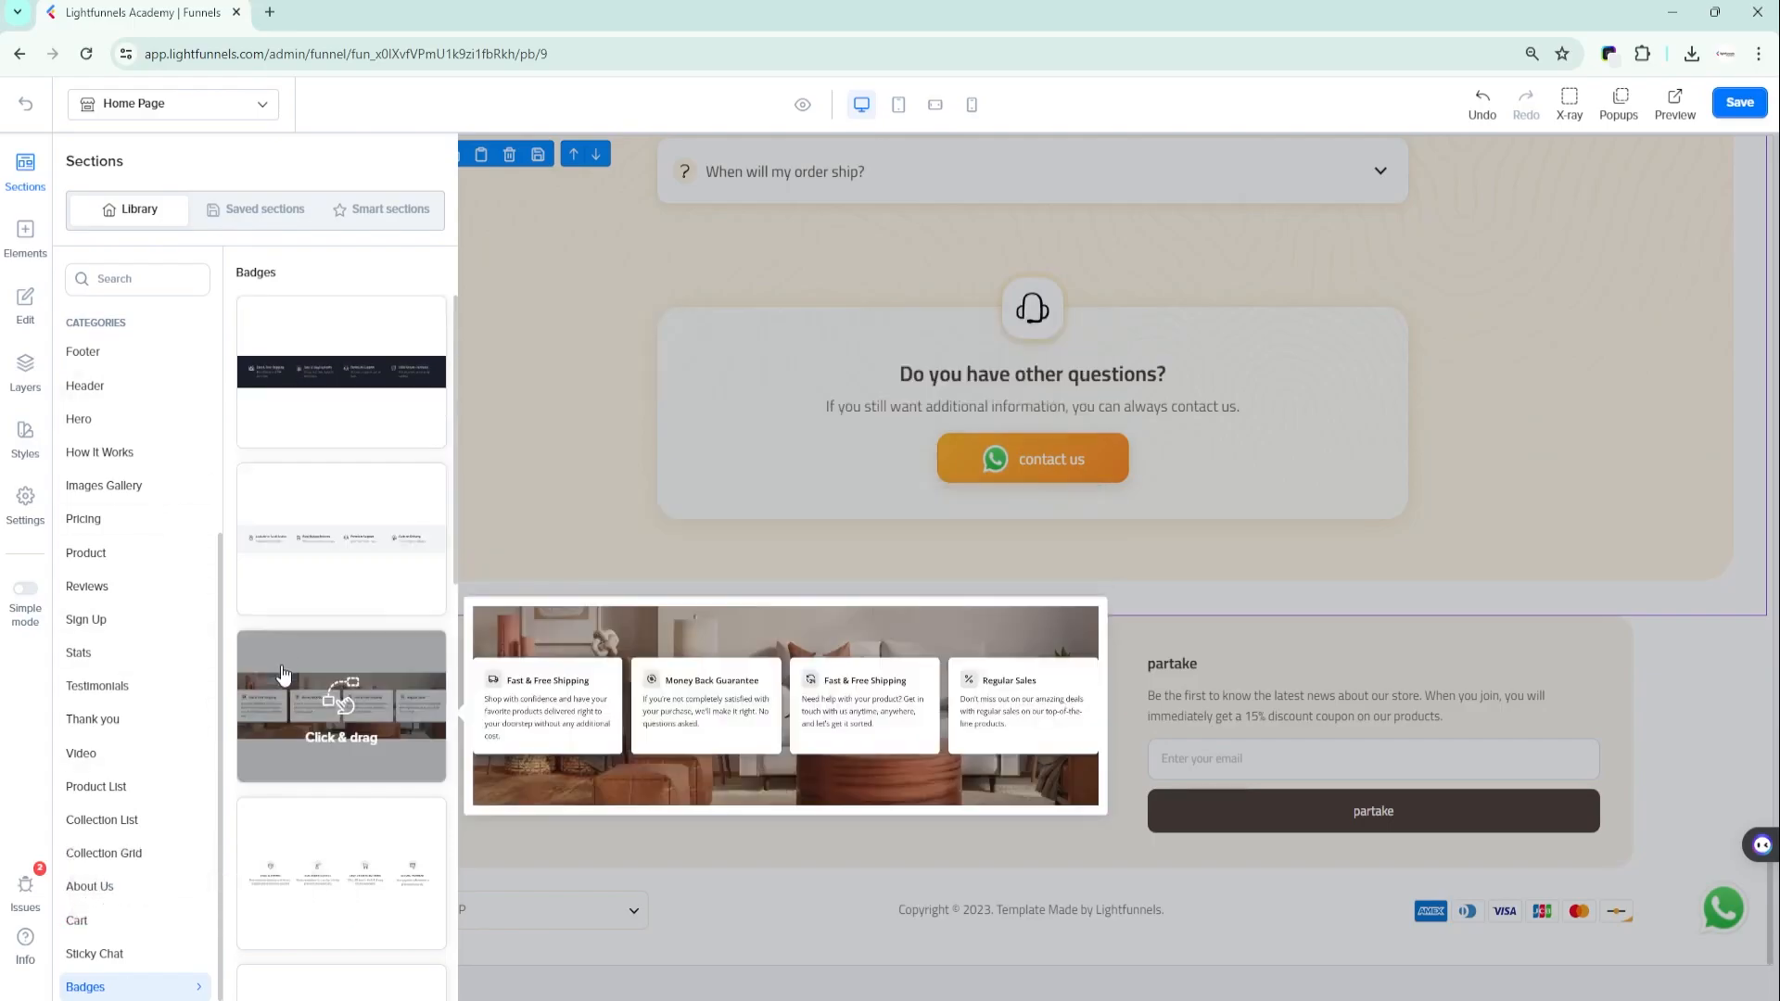
{"action": "mouse_move", "coordinate": [288, 825]}
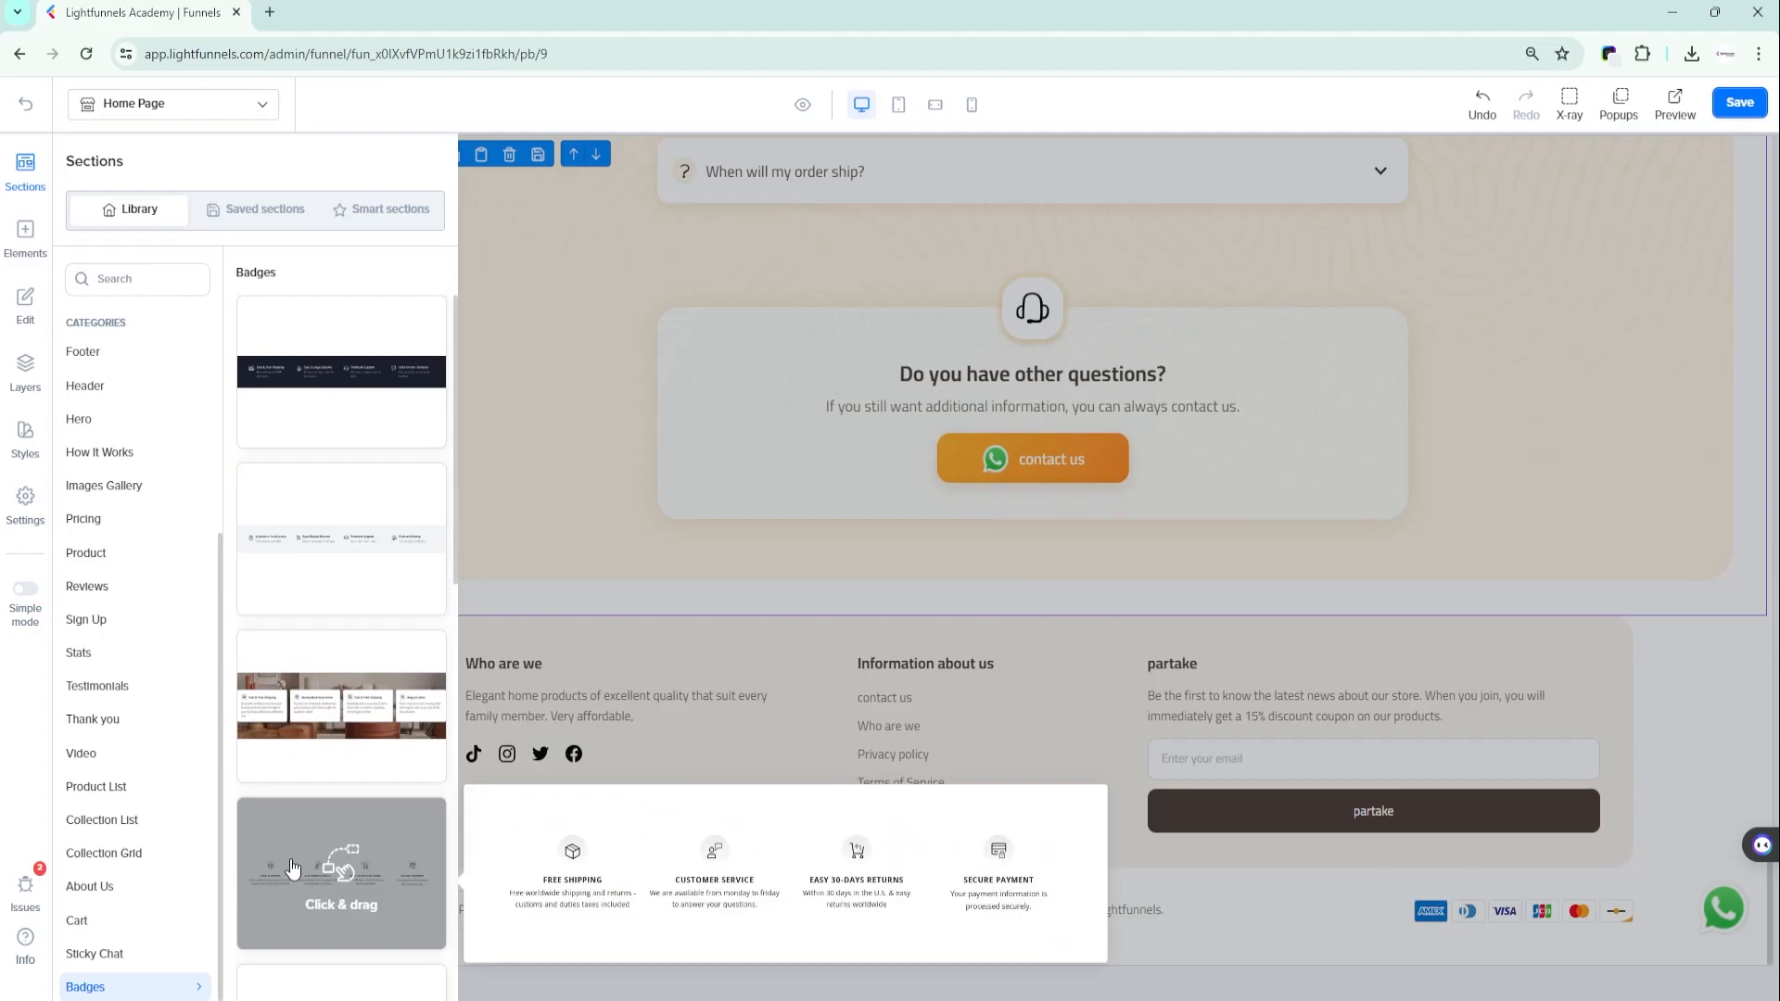
{"action": "left_click_drag", "start_coordinate": [401, 867], "coordinate": [976, 892]}
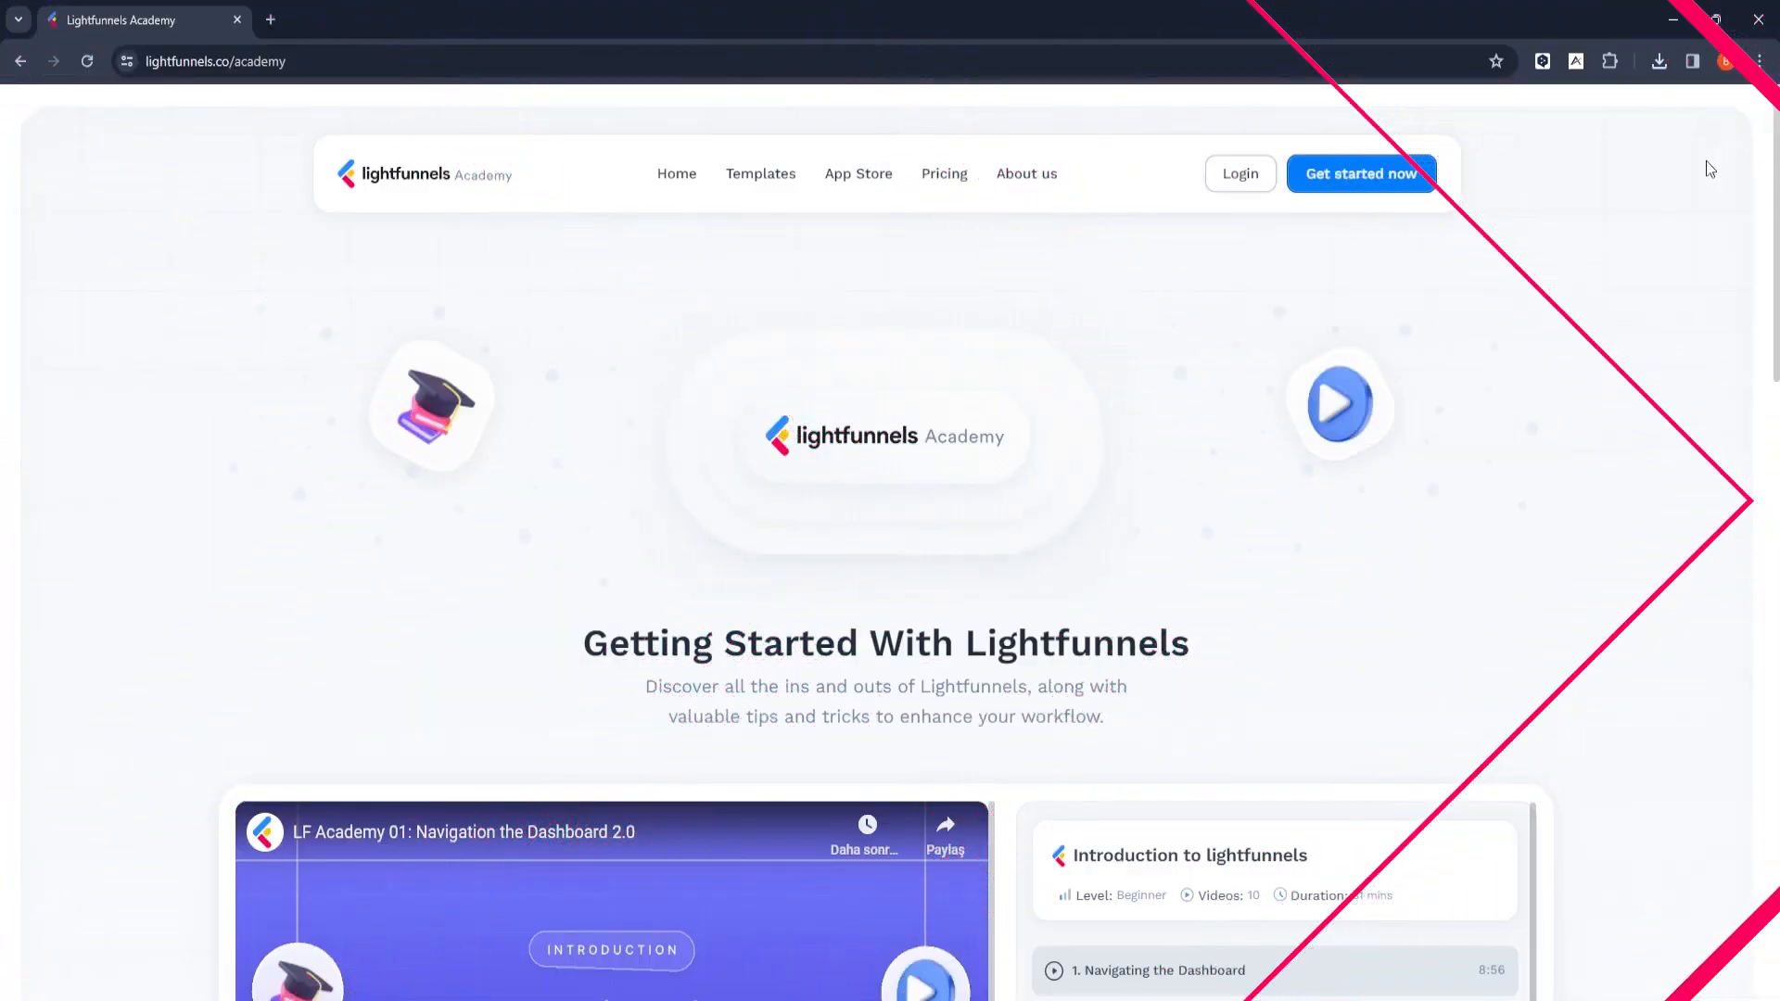
- Look through the Lightfunnels Academy page, from the introductory video course to the upcoming videos, Help Center and Community sections
{"action": "scroll", "coordinate": [1702, 183], "scroll_direction": "down", "scroll_amount": 4}
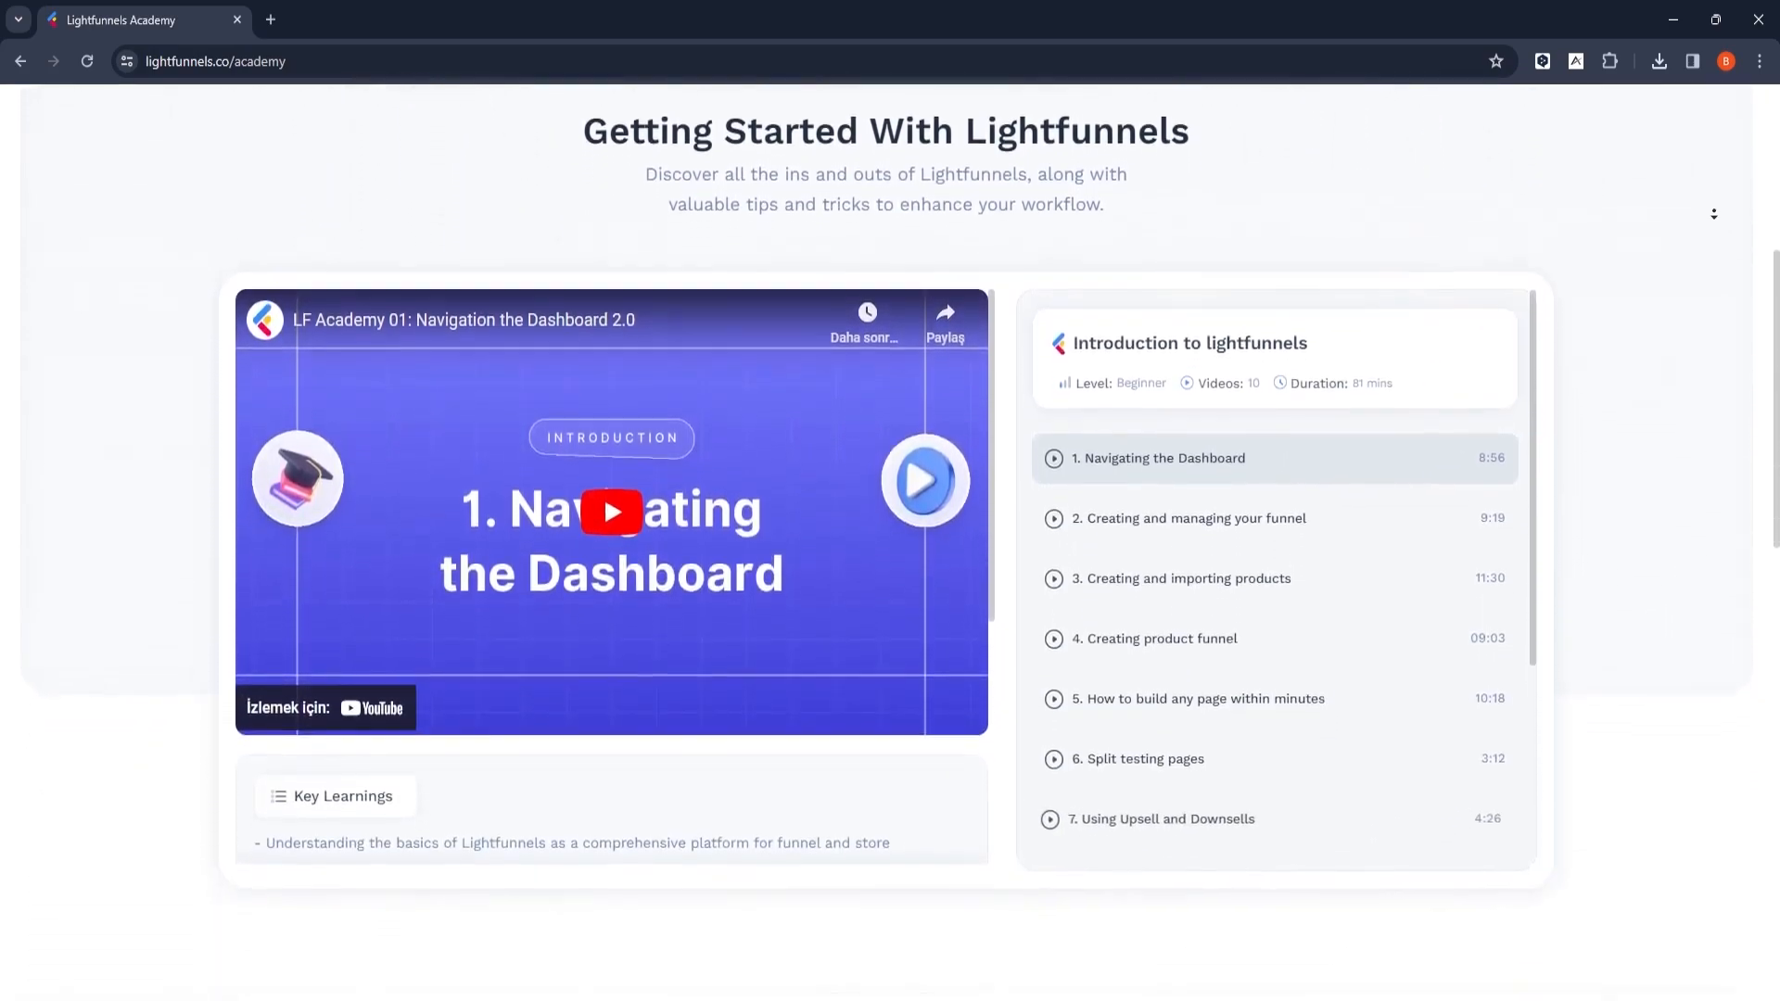
{"action": "scroll", "coordinate": [1713, 214], "scroll_direction": "down", "scroll_amount": 5}
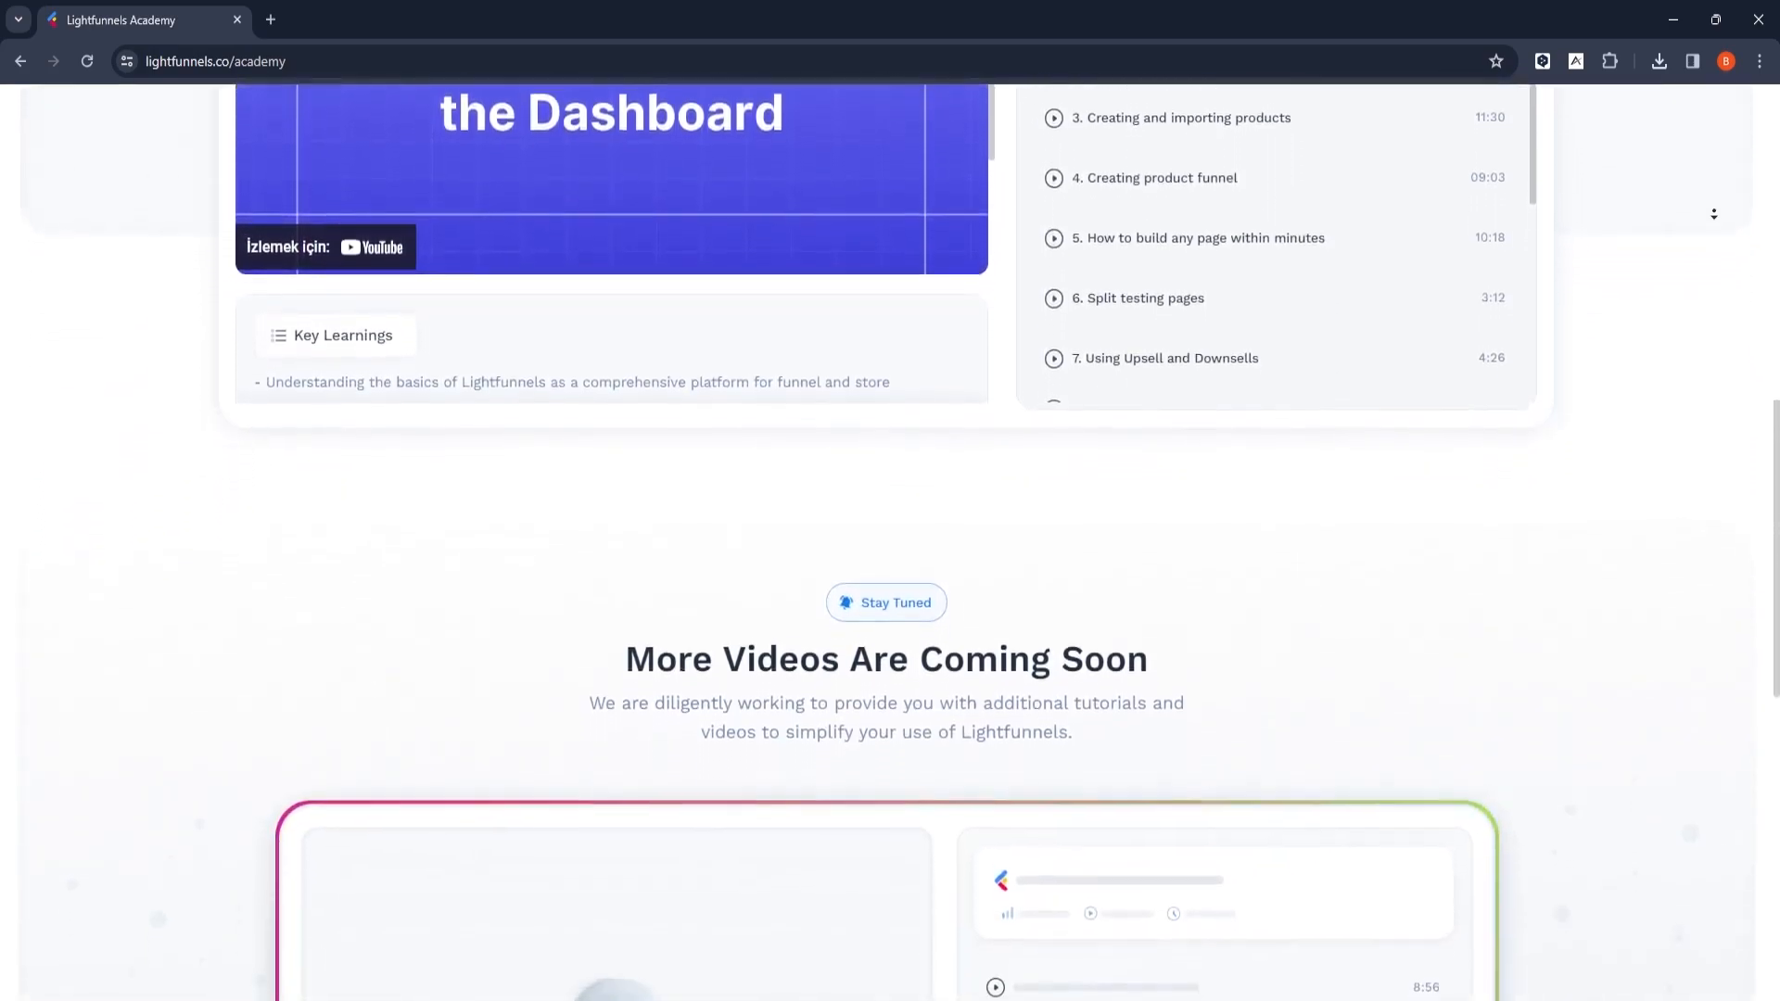
{"action": "scroll", "coordinate": [1713, 213], "scroll_direction": "down", "scroll_amount": 5}
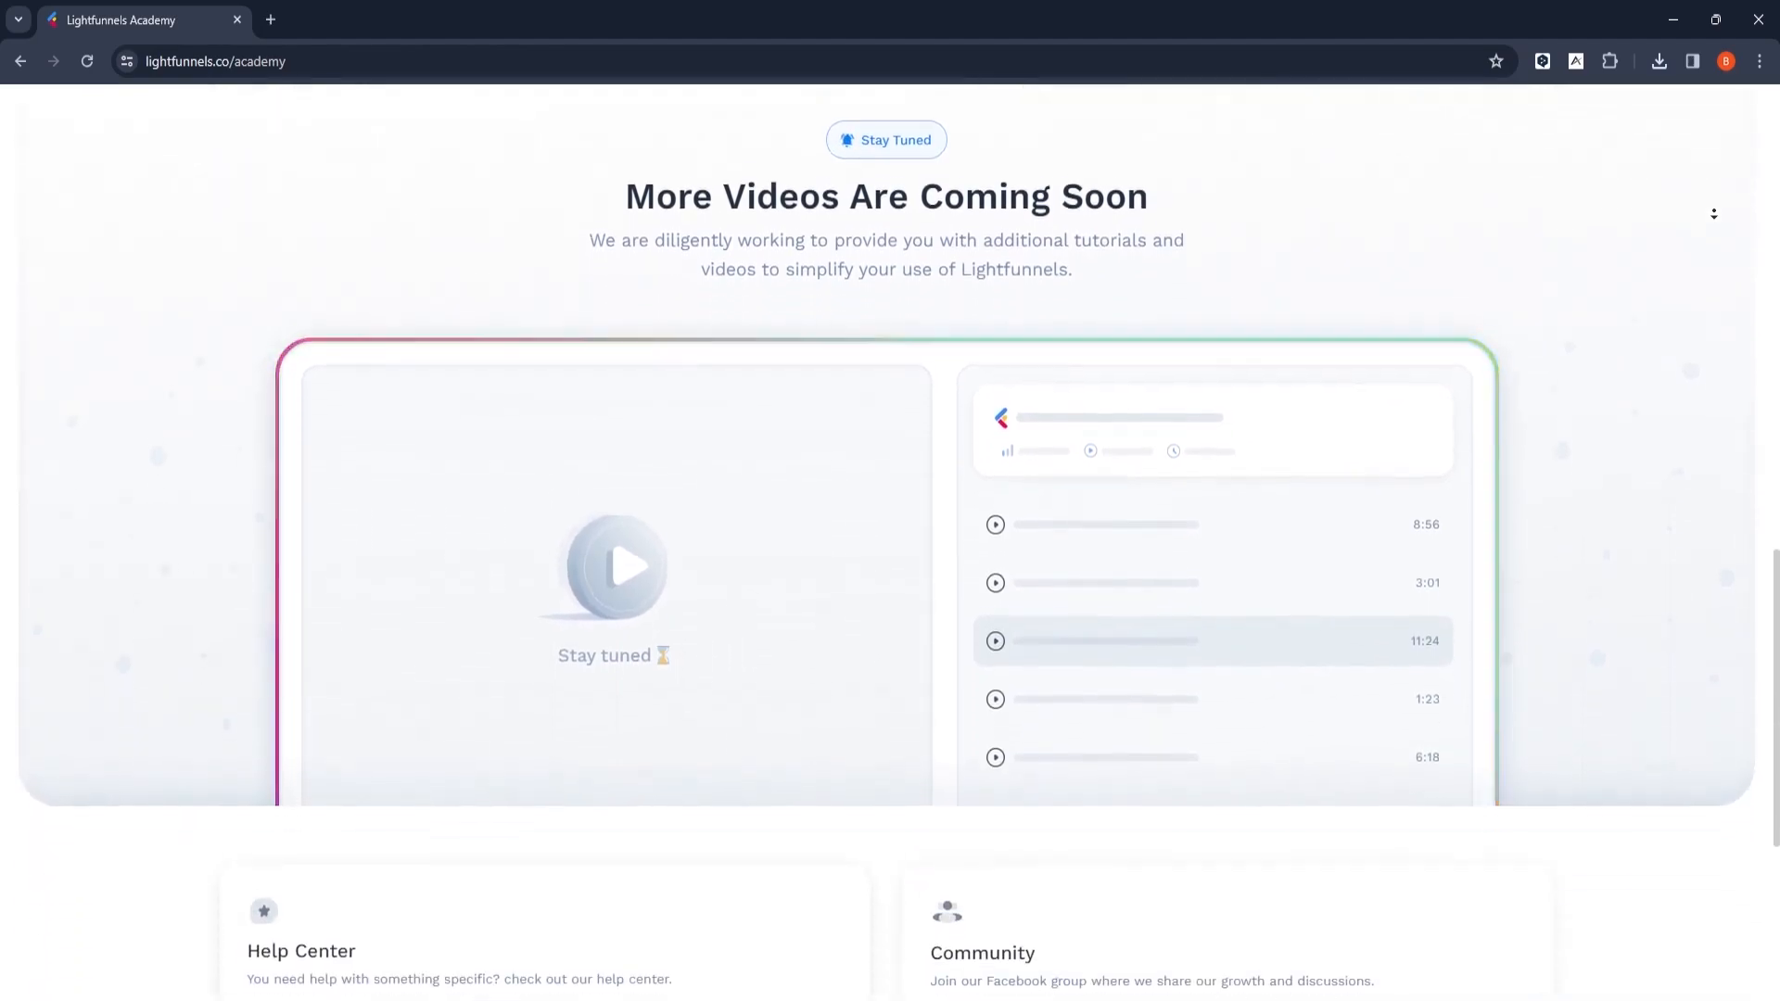
{"action": "scroll", "coordinate": [1712, 147], "scroll_direction": "up", "scroll_amount": 1}
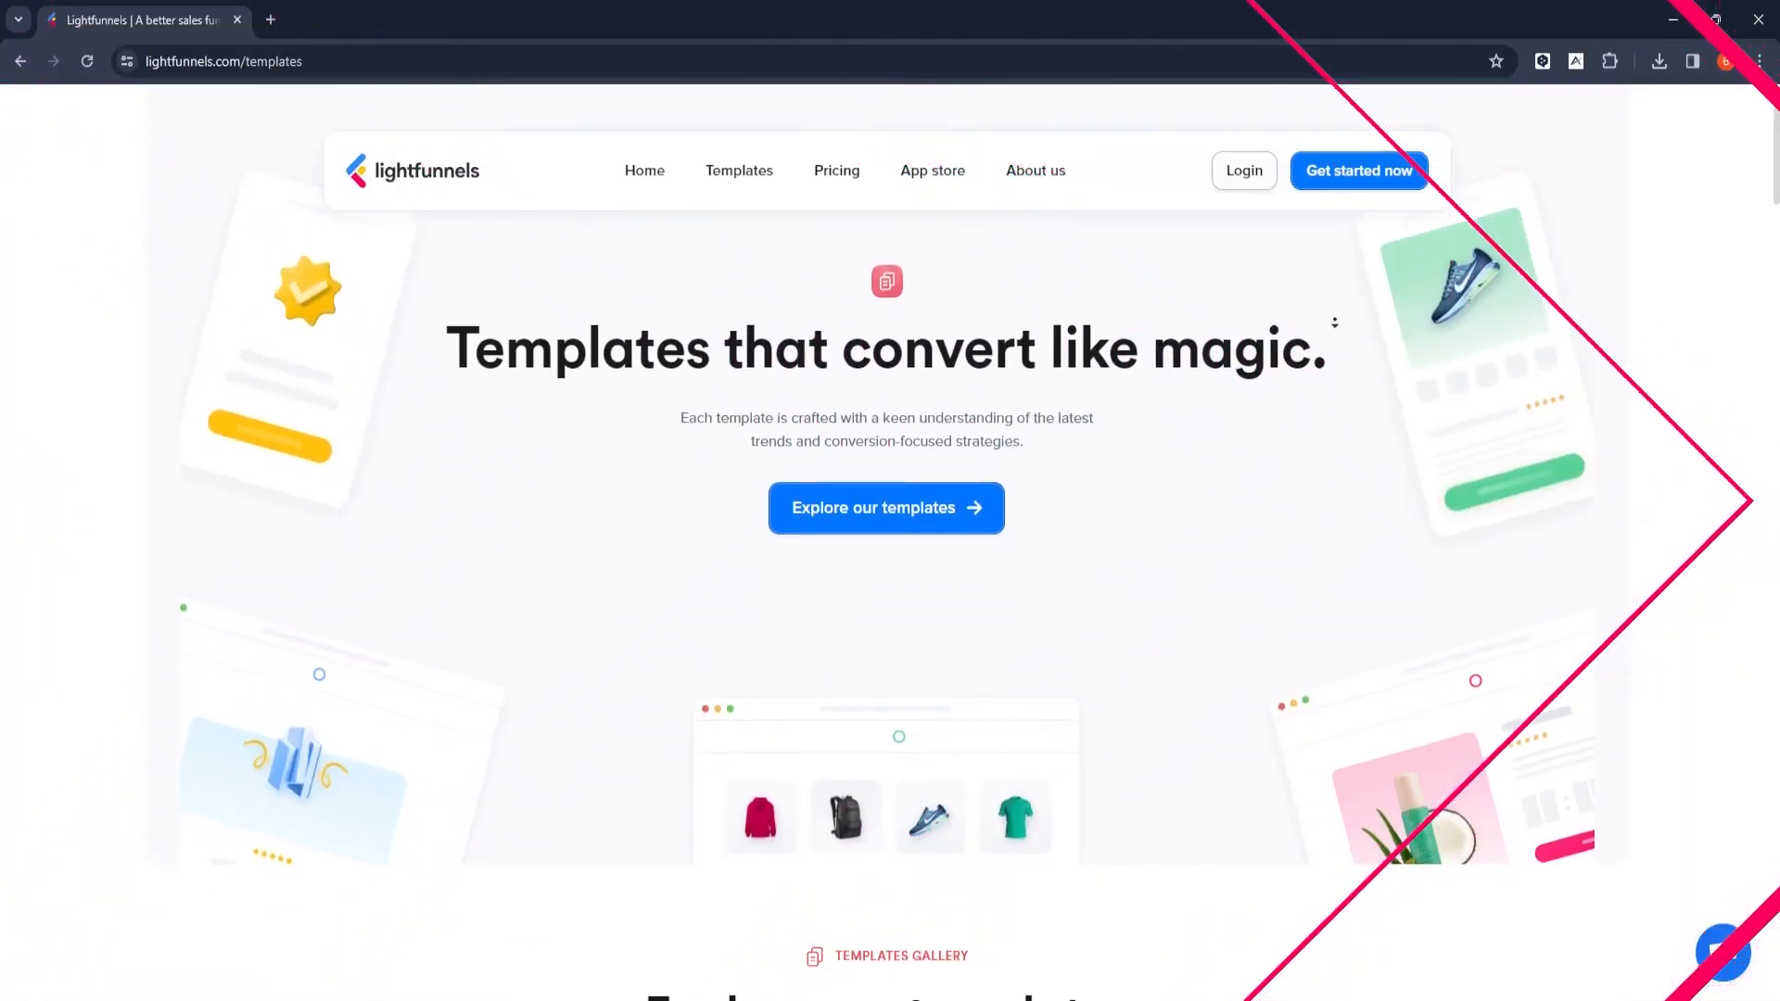
{"action": "scroll", "coordinate": [1334, 323], "scroll_direction": "down", "scroll_amount": 9}
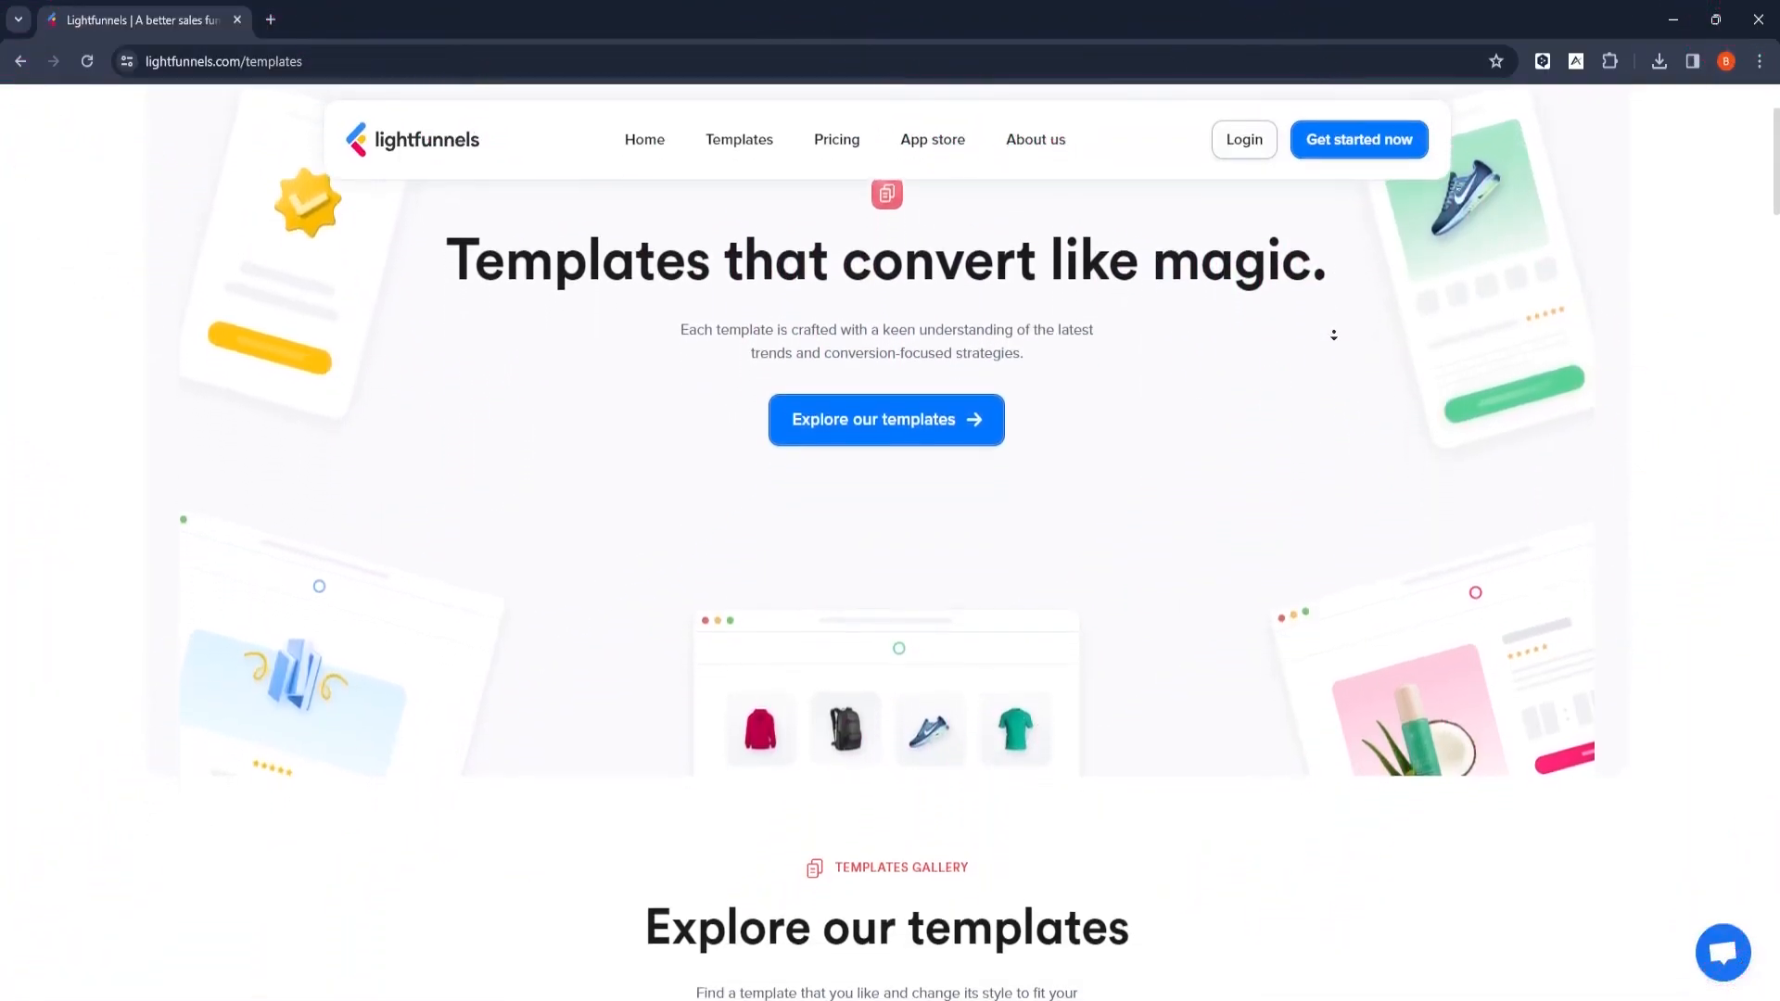
- Browse the free funnel and store templates in the Lightfunnels templates gallery, through to the overview of template benefits
{"action": "scroll", "coordinate": [1333, 332], "scroll_direction": "down", "scroll_amount": 5}
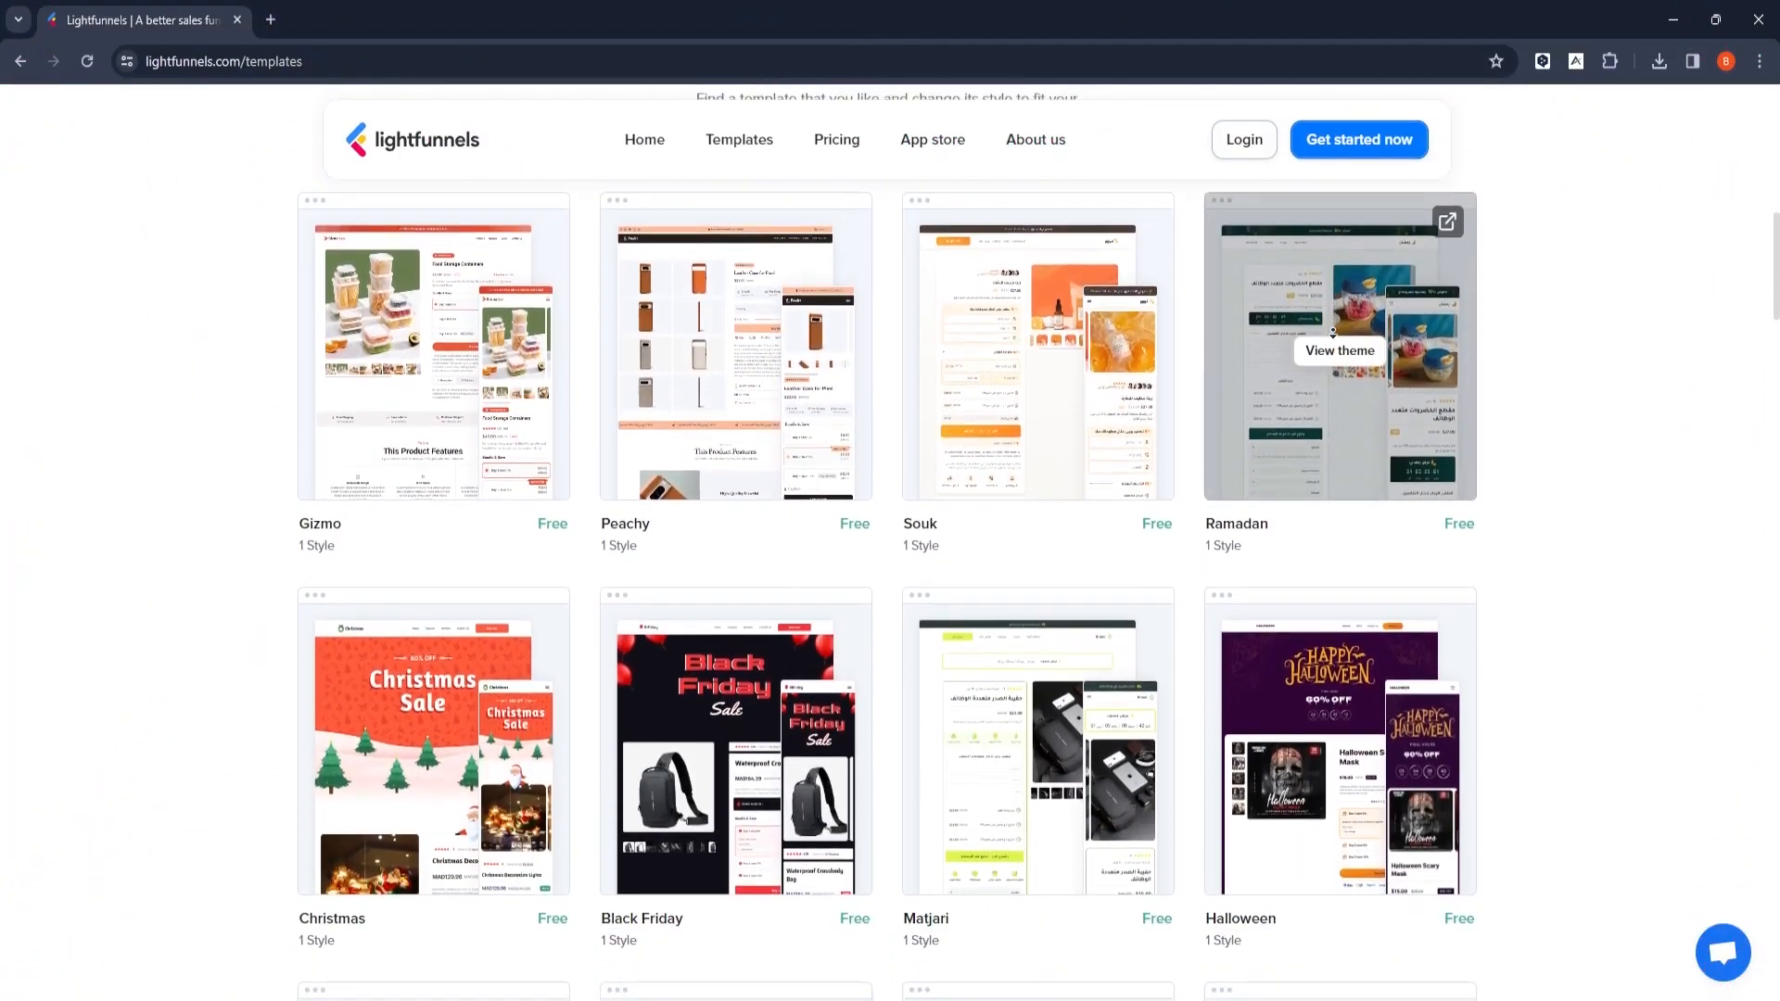
{"action": "scroll", "coordinate": [1346, 331], "scroll_direction": "down", "scroll_amount": 6}
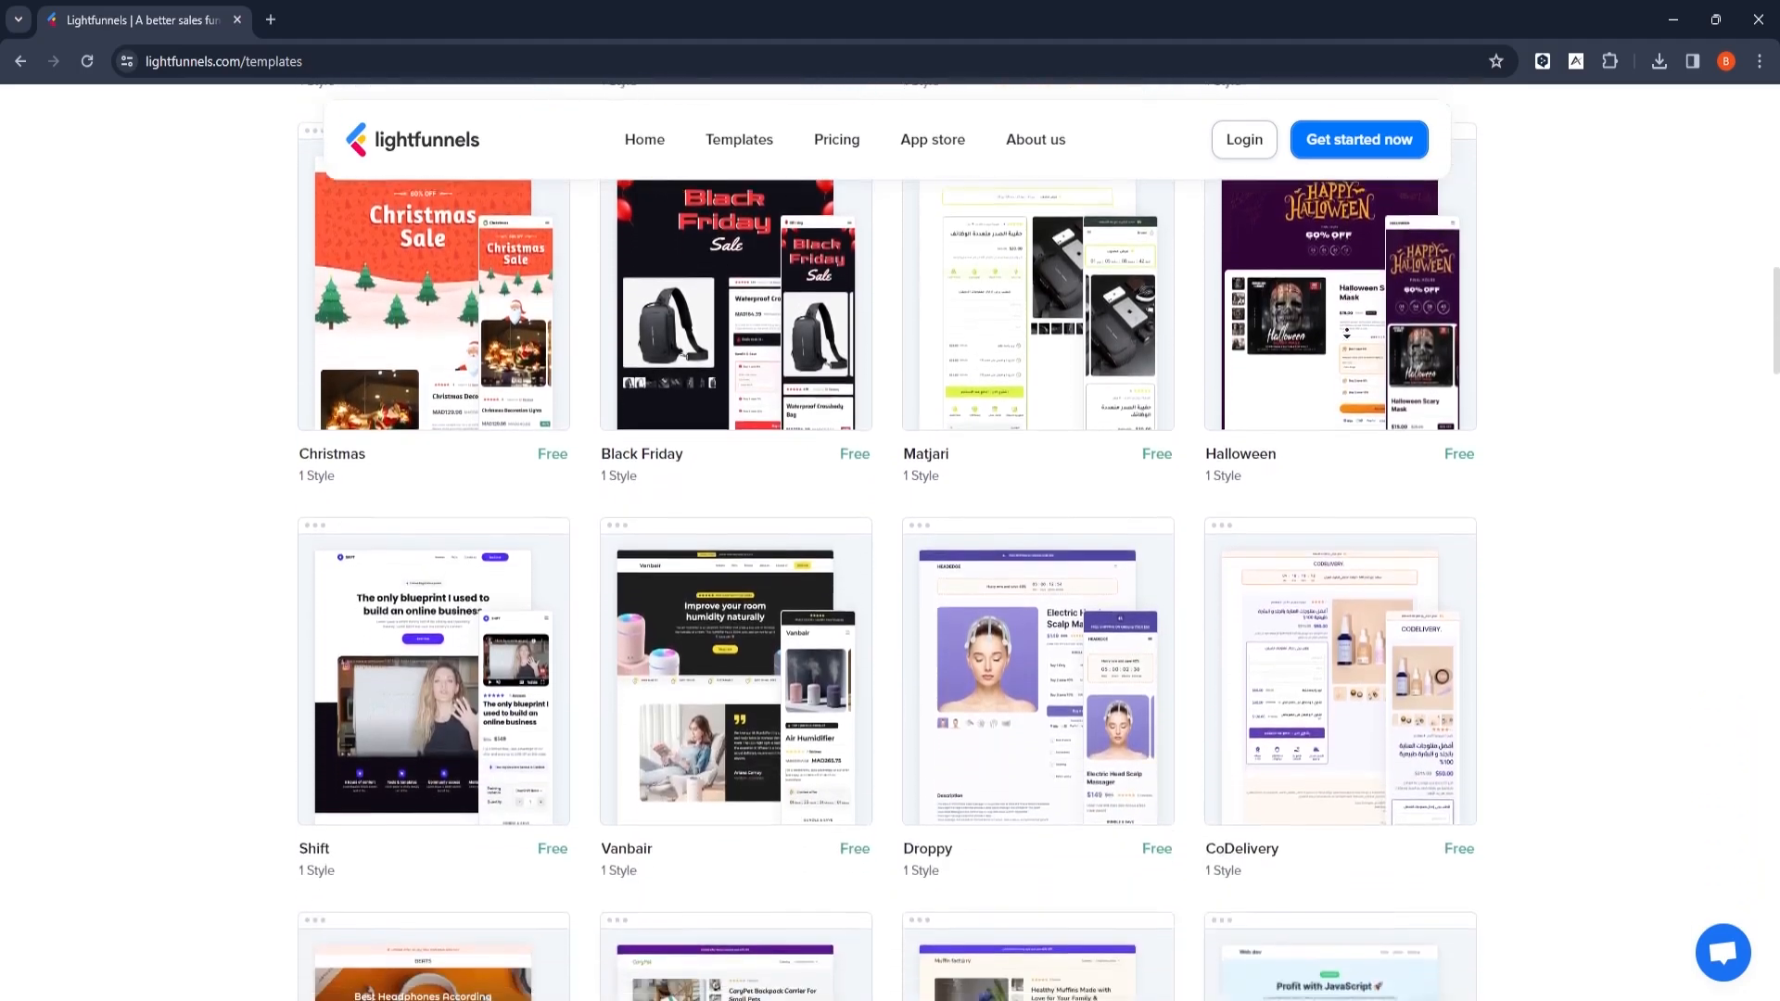
{"action": "scroll", "coordinate": [1346, 332], "scroll_direction": "down", "scroll_amount": 6}
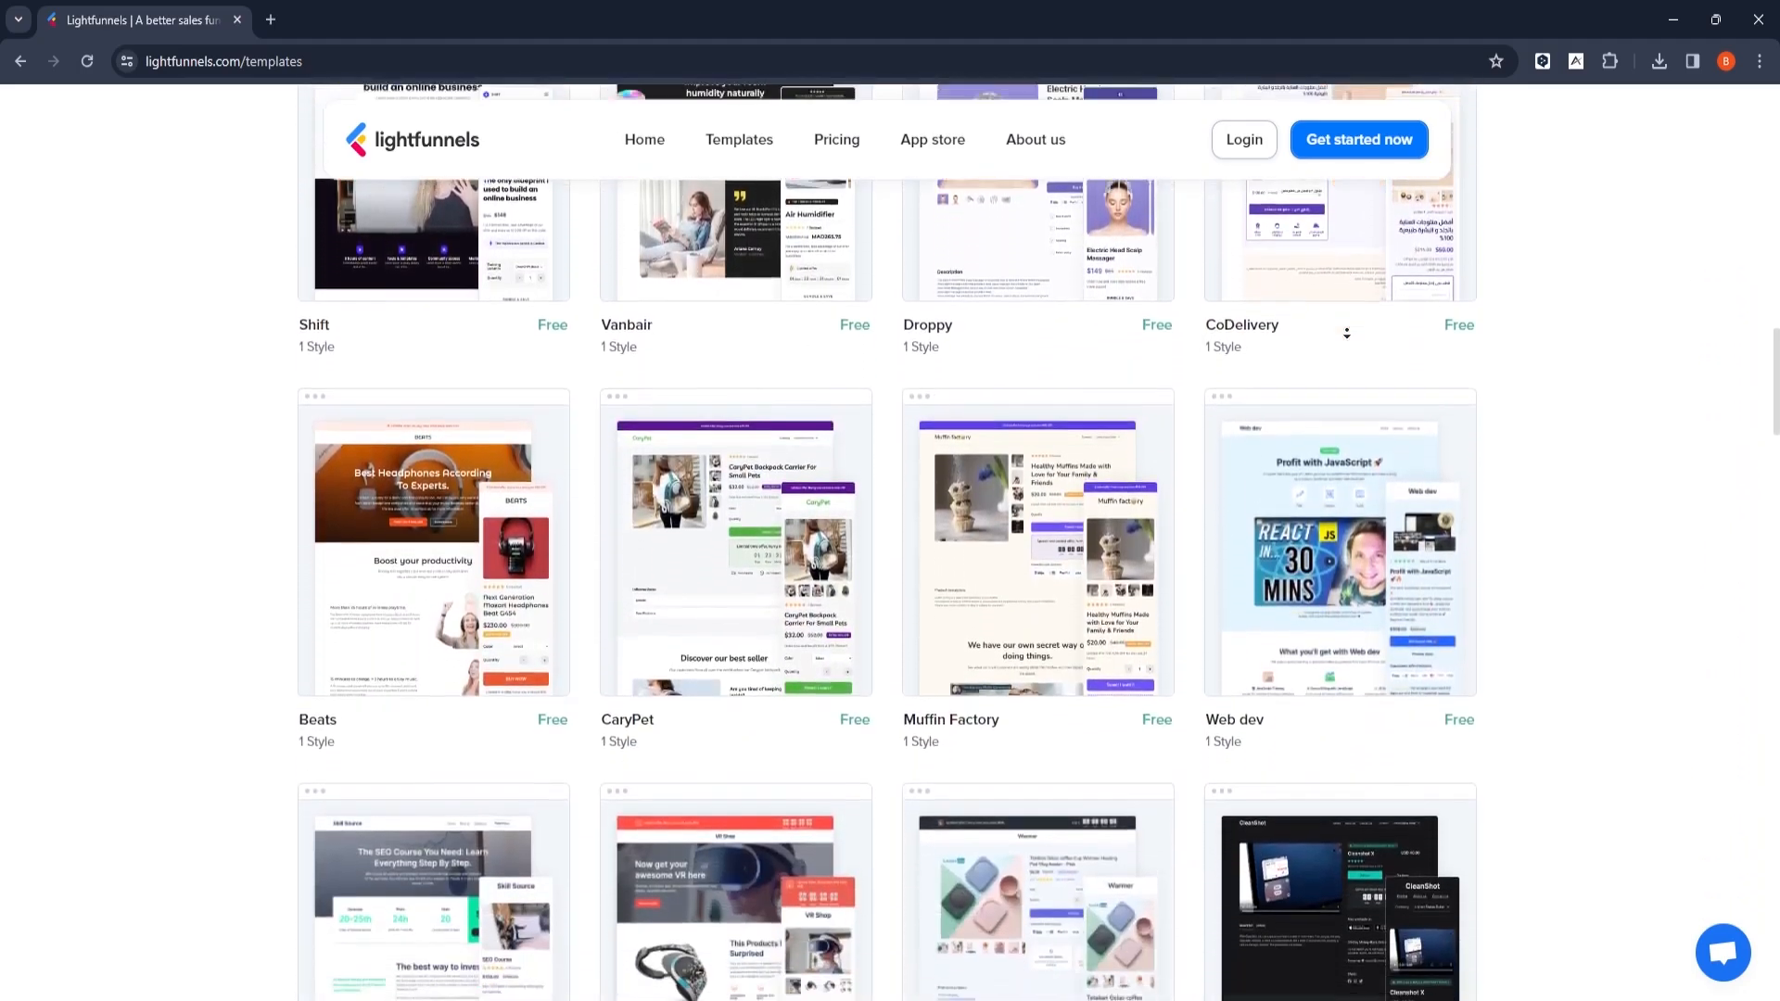
{"action": "scroll", "coordinate": [1346, 332], "scroll_direction": "down", "scroll_amount": 6}
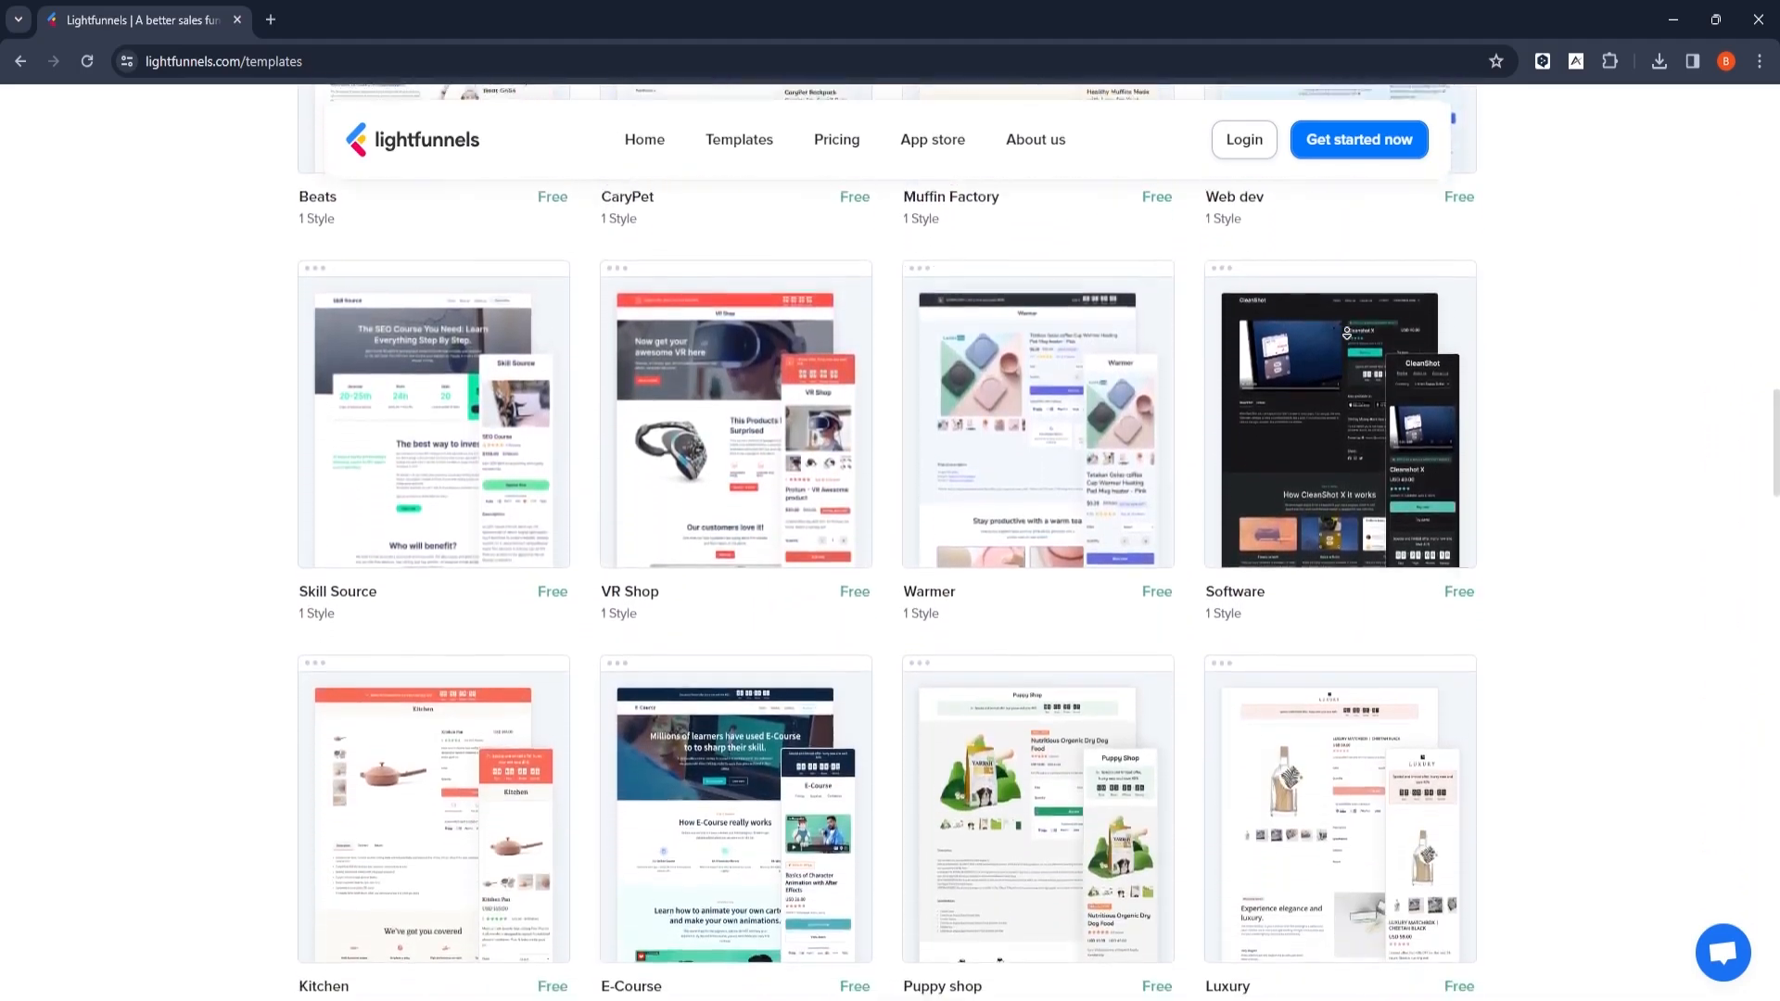
{"action": "scroll", "coordinate": [1350, 343], "scroll_direction": "down", "scroll_amount": 10}
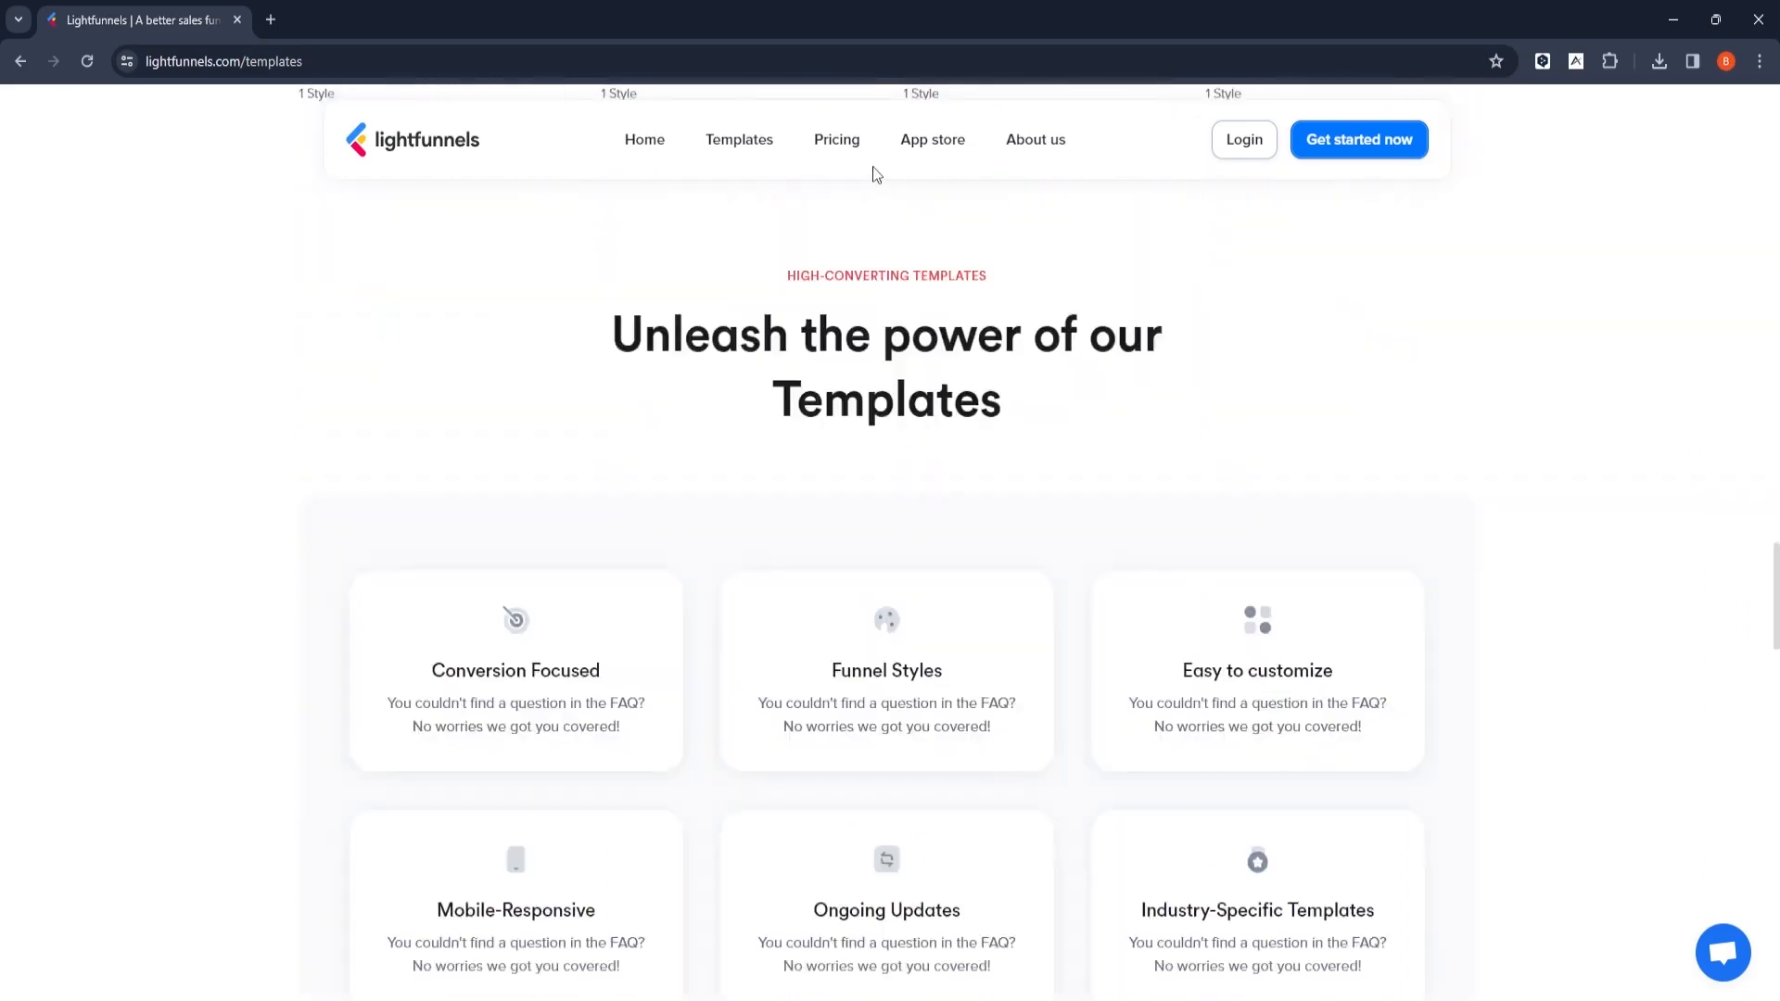
- Open the Lightfunnels pricing page and compare the features of the Newbie, Standard and COD plans
{"action": "left_click", "coordinate": [822, 144]}
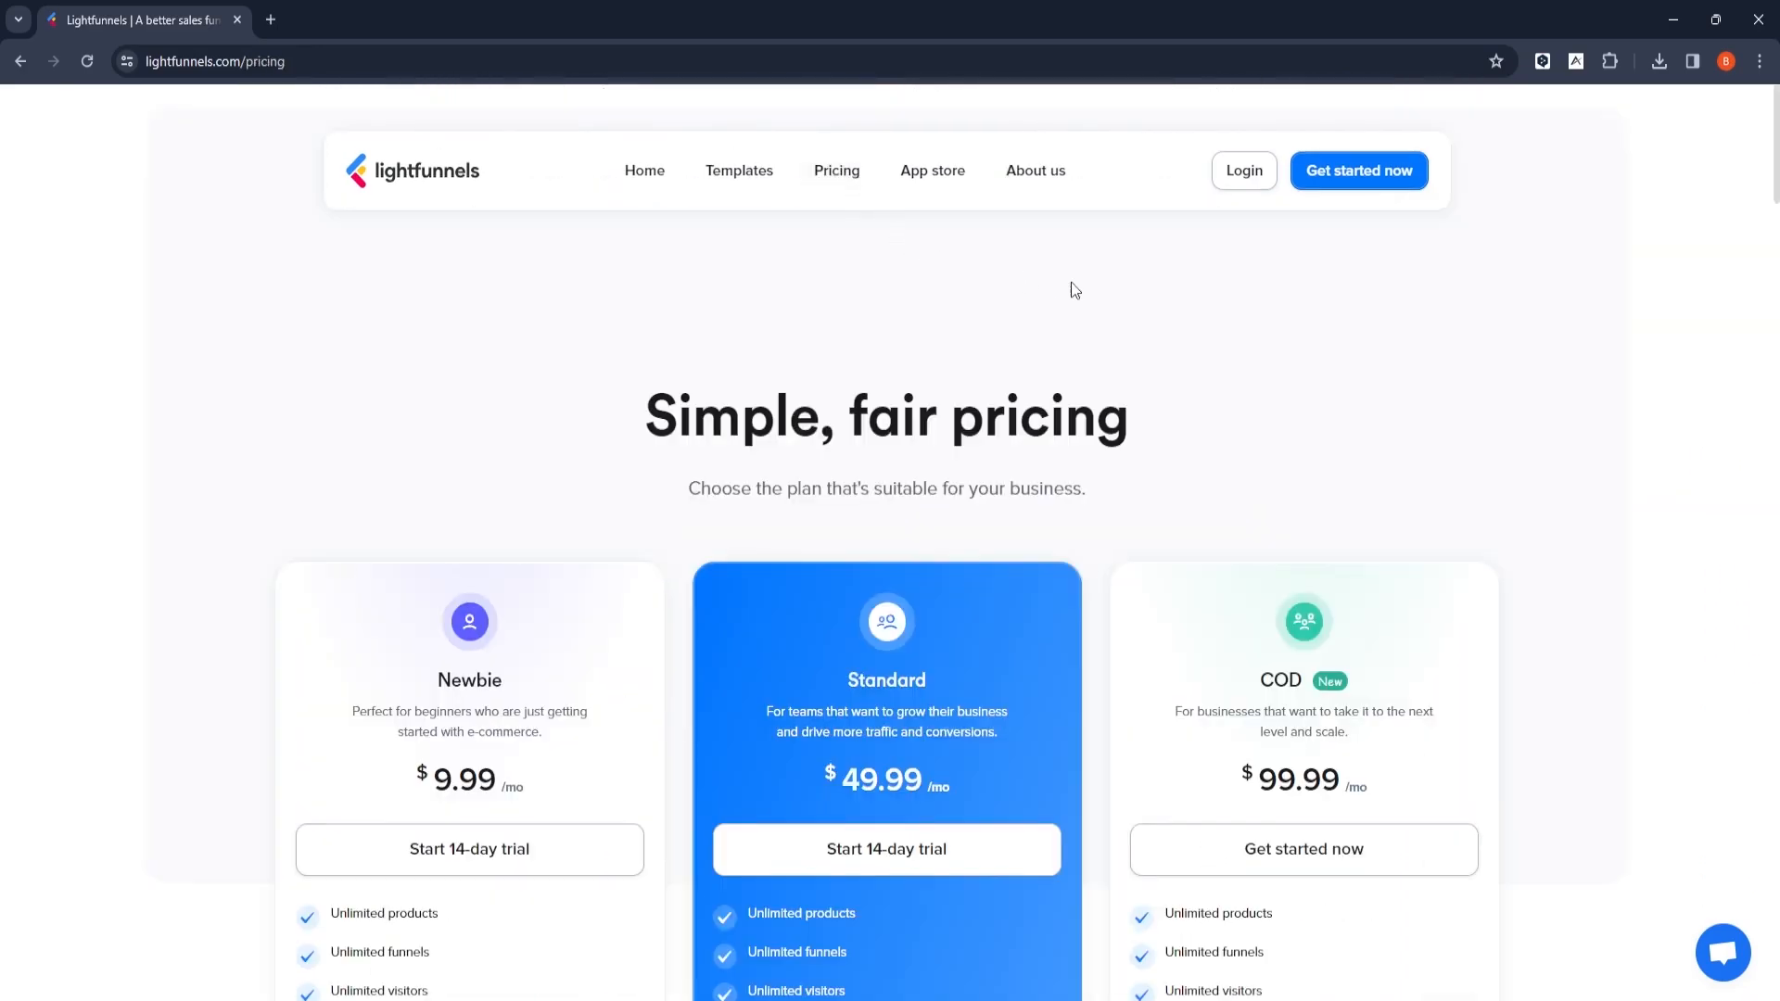
{"action": "scroll", "coordinate": [1164, 326], "scroll_direction": "down", "scroll_amount": 2}
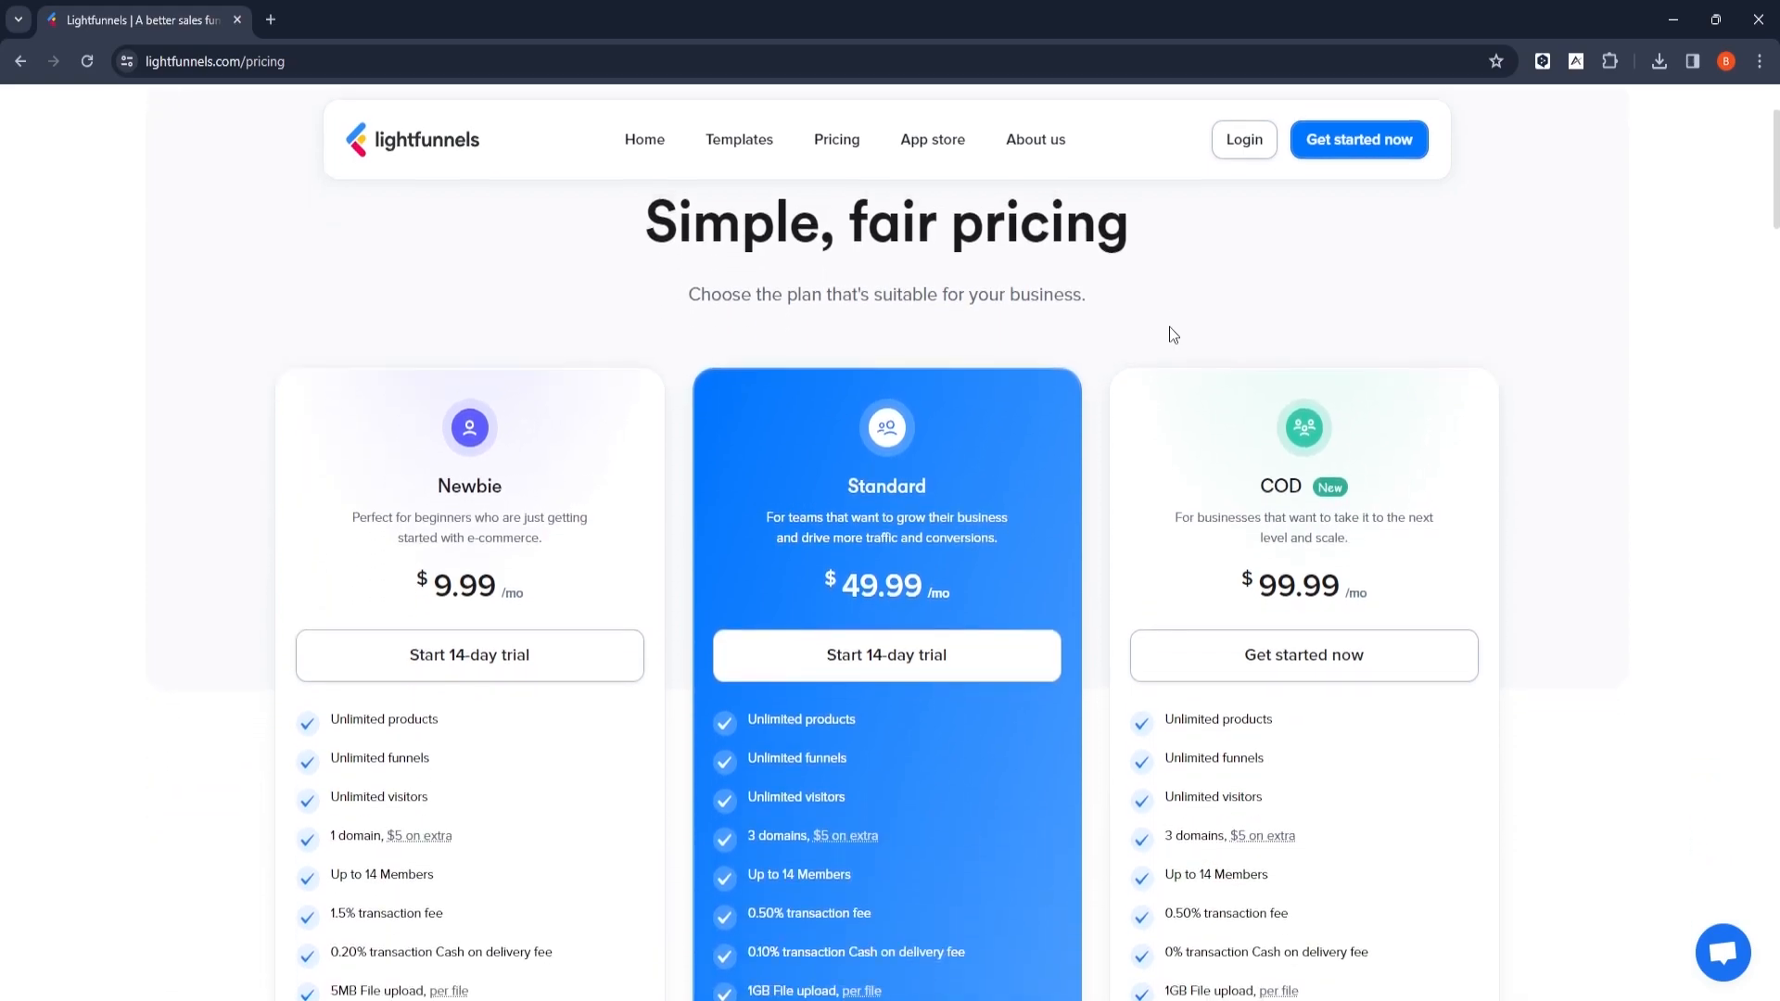